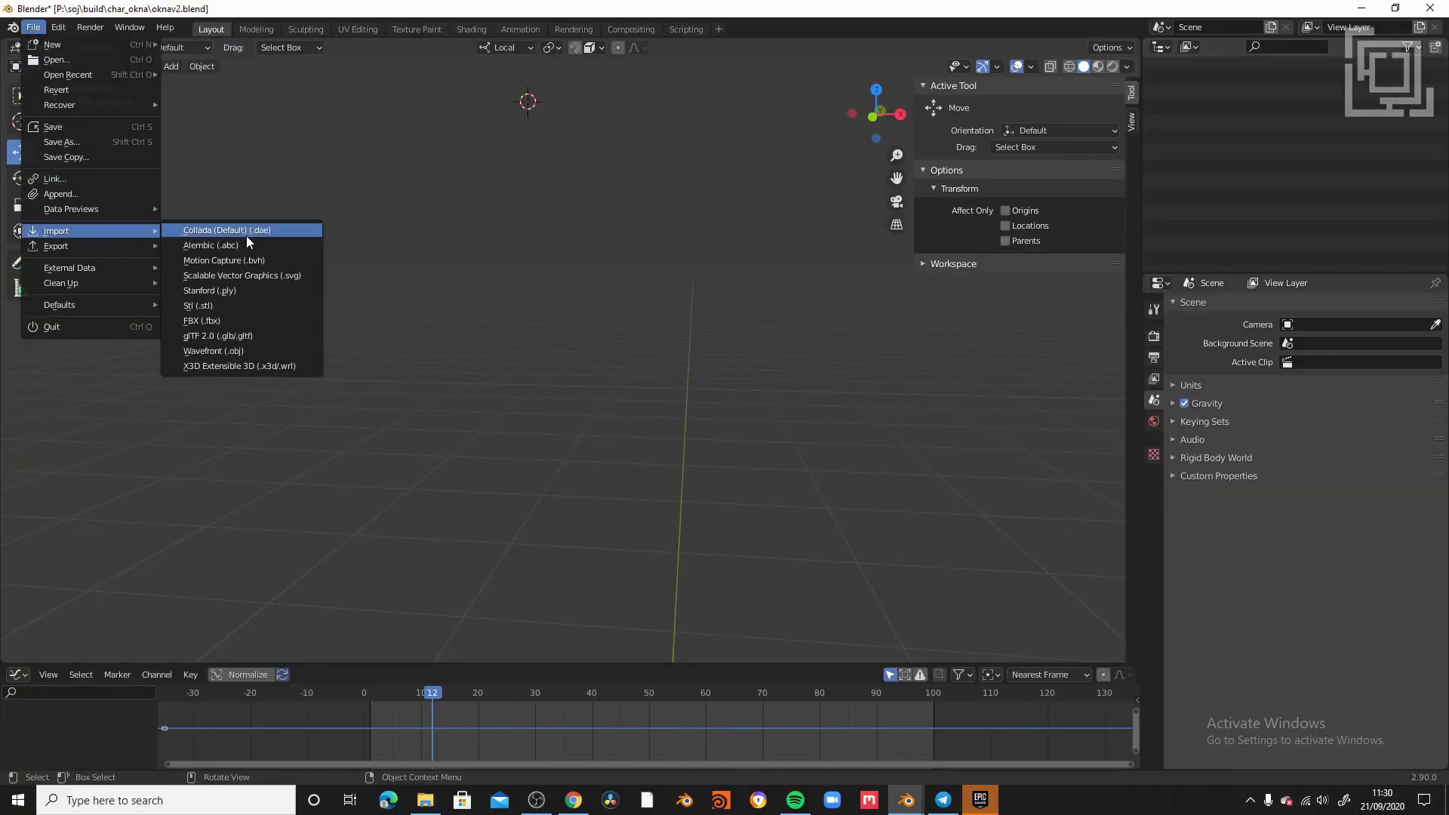
- Import the Okna_Ending_Body_SubD01_newuvs.OBJ body mesh from the char_okna folder
left_click(262, 350)
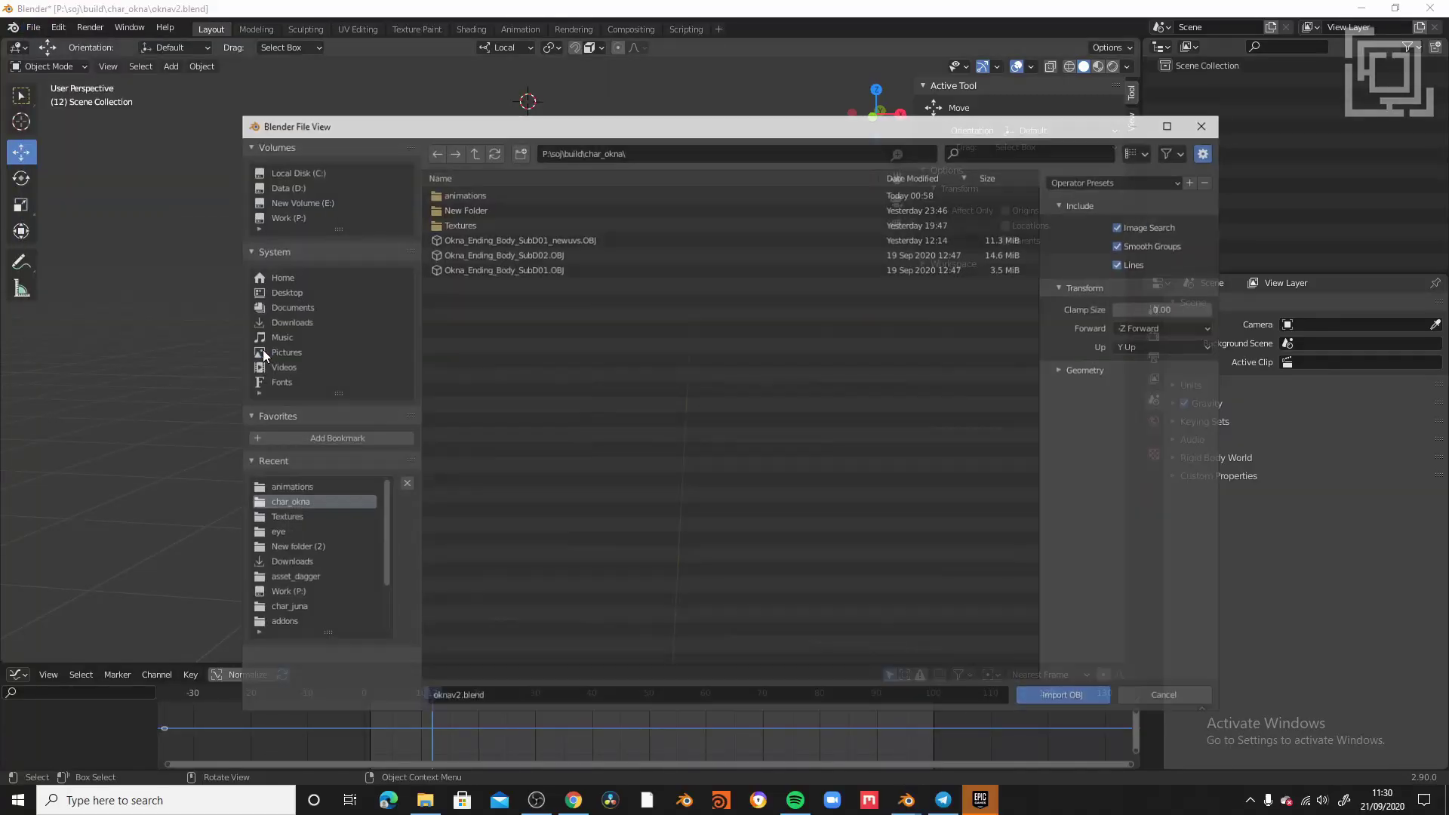
double_click(589, 238)
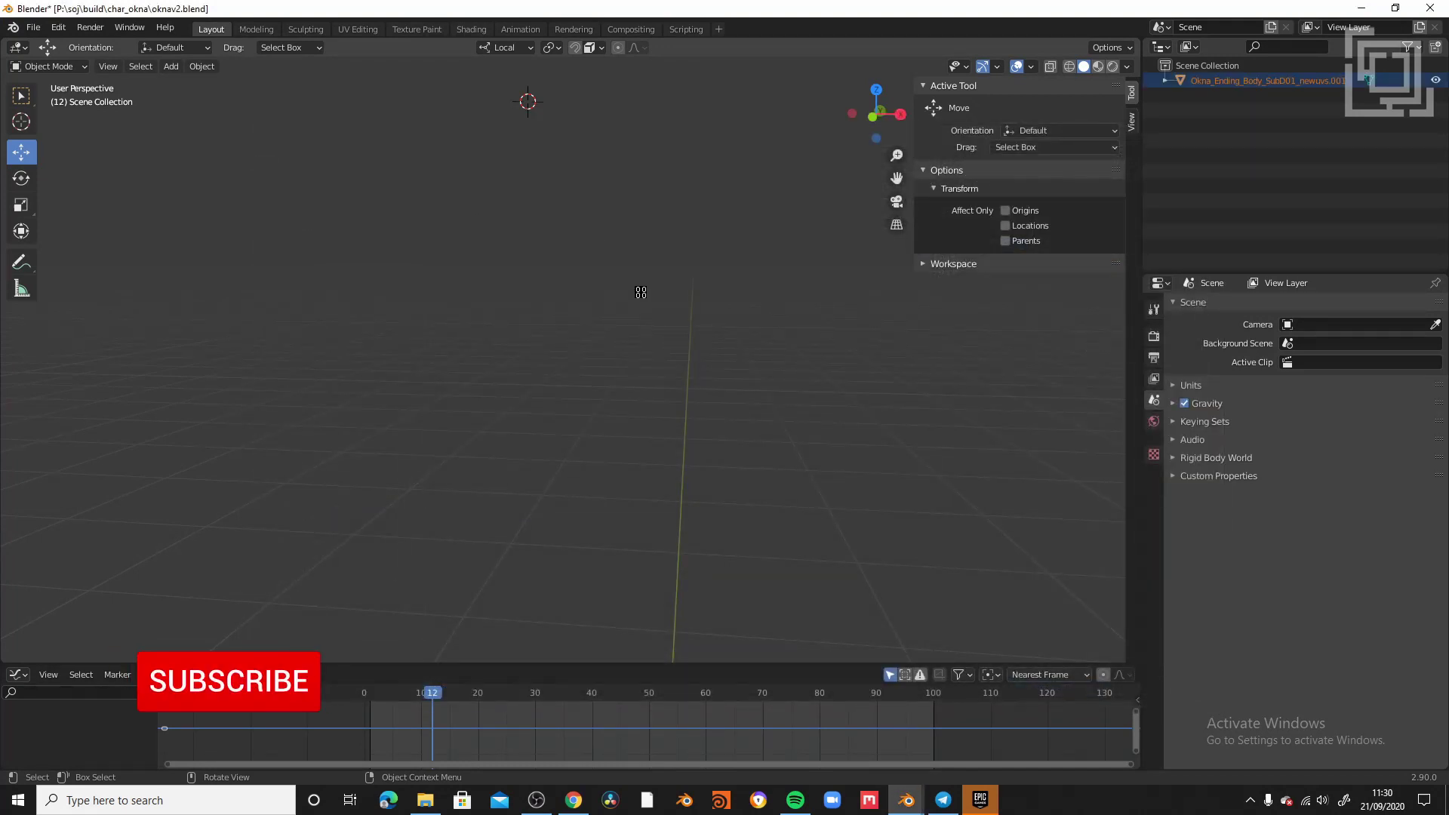
scroll(640, 292, "down", 5)
scroll(640, 292, "down", 6)
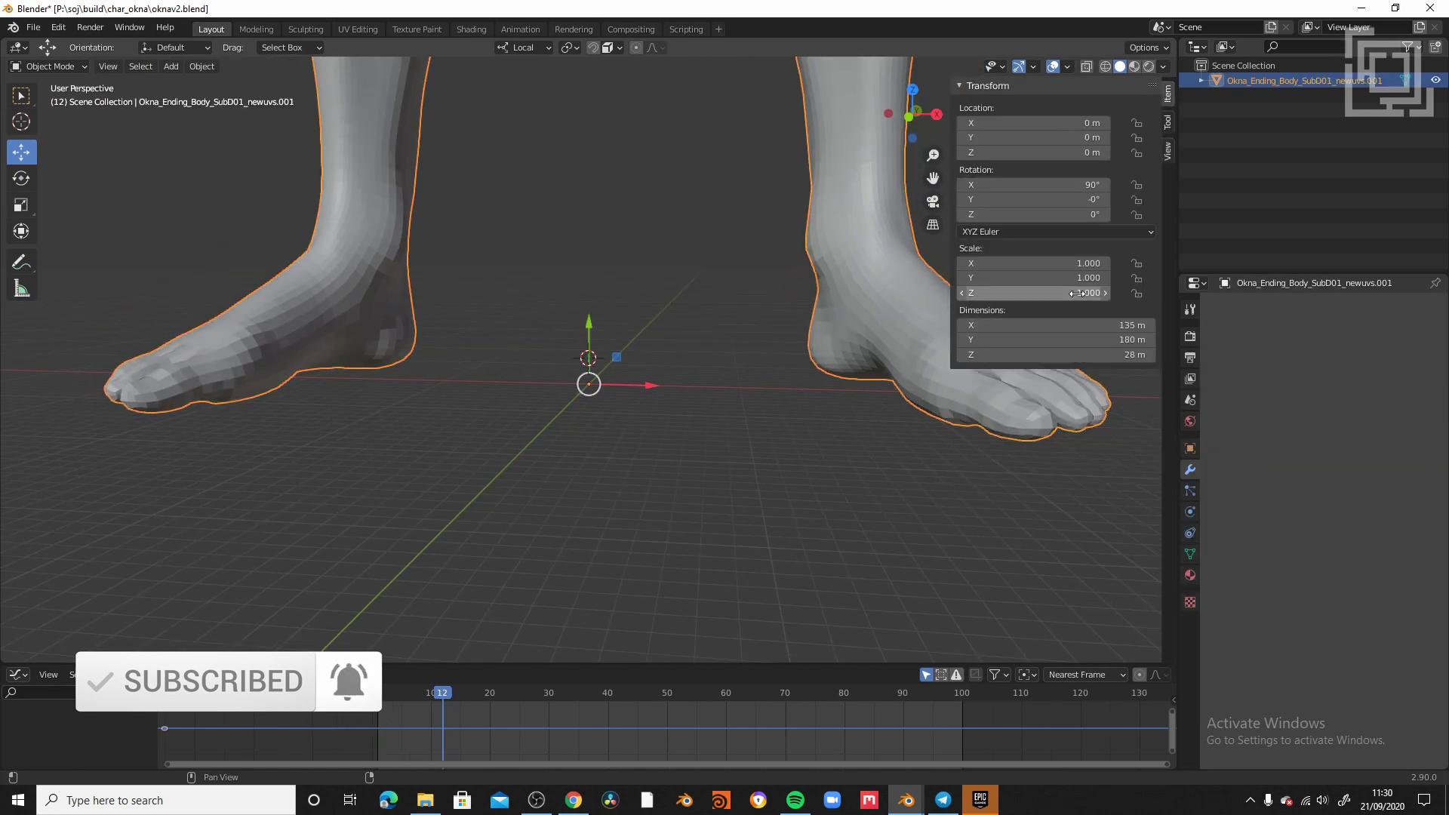
- Set the imported body's scale to 0.01 on all three axes and frame it in the viewport
left_click_drag(1077, 293, 1076, 263)
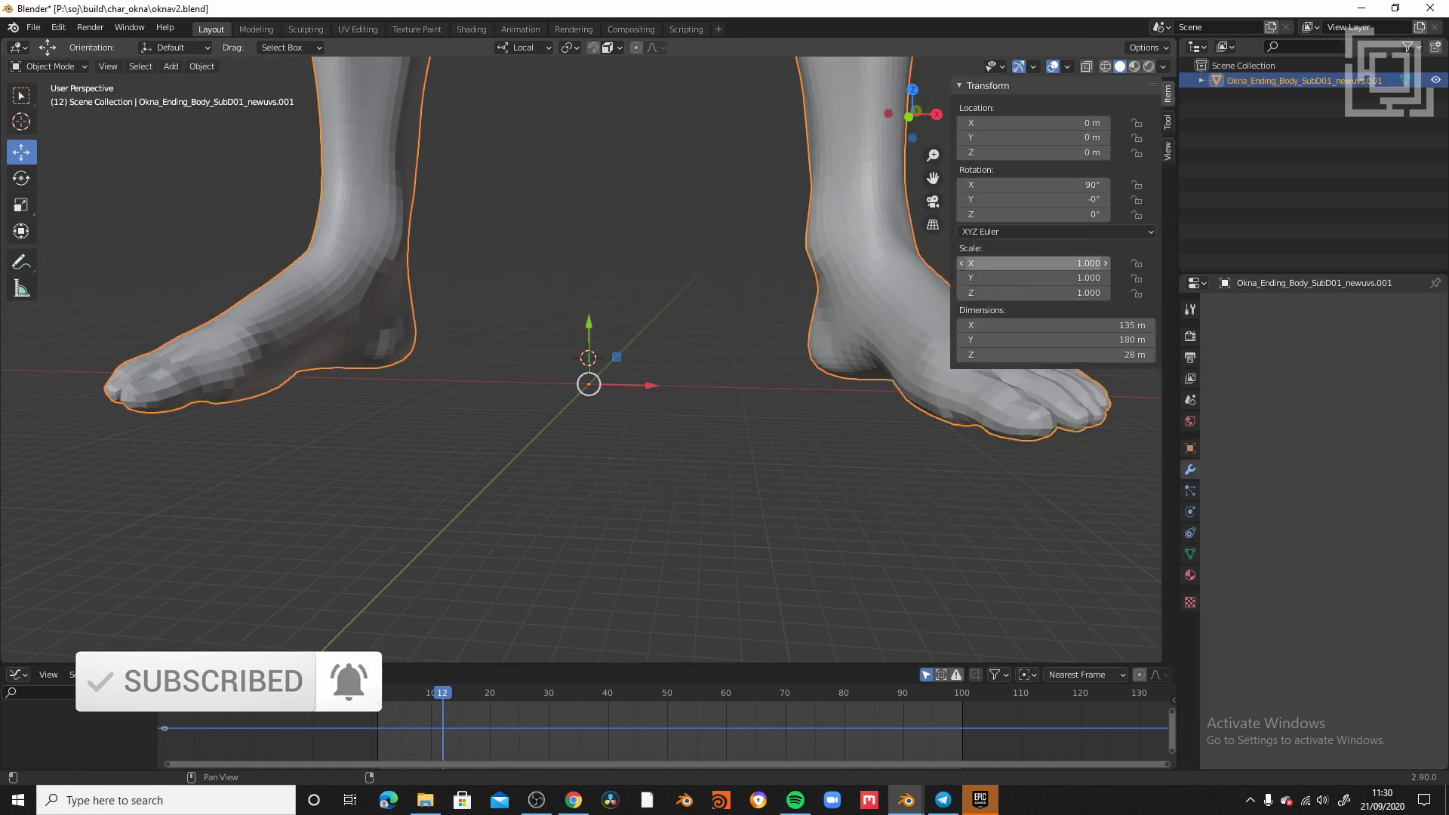
type("0.01")
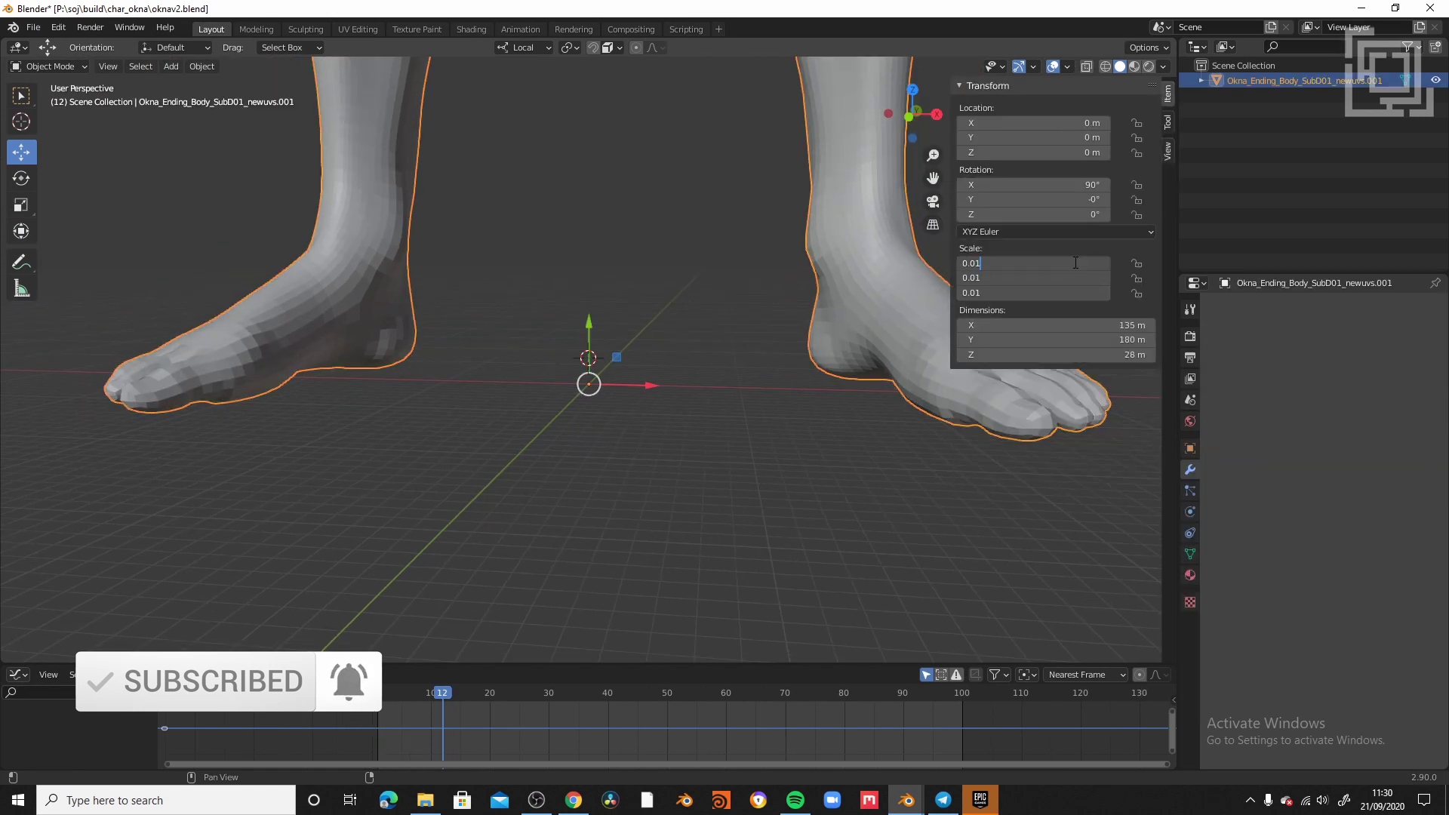
key("Return")
key("KP_Decimal")
- Try adding a Human (Meta-Rig) armature at the current 3D cursor position, and undo it
left_click(202, 66)
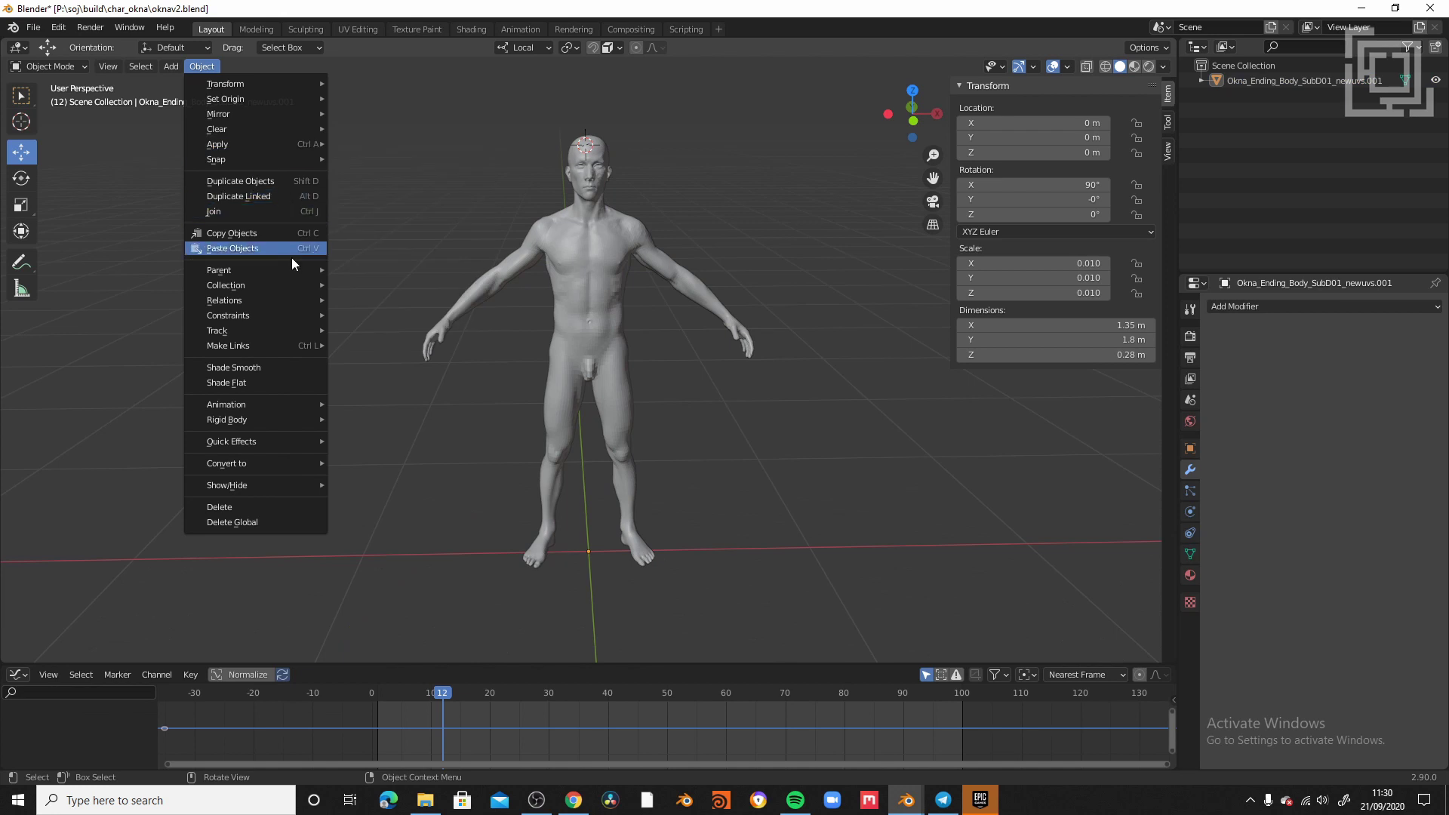
mouse_move(299, 126)
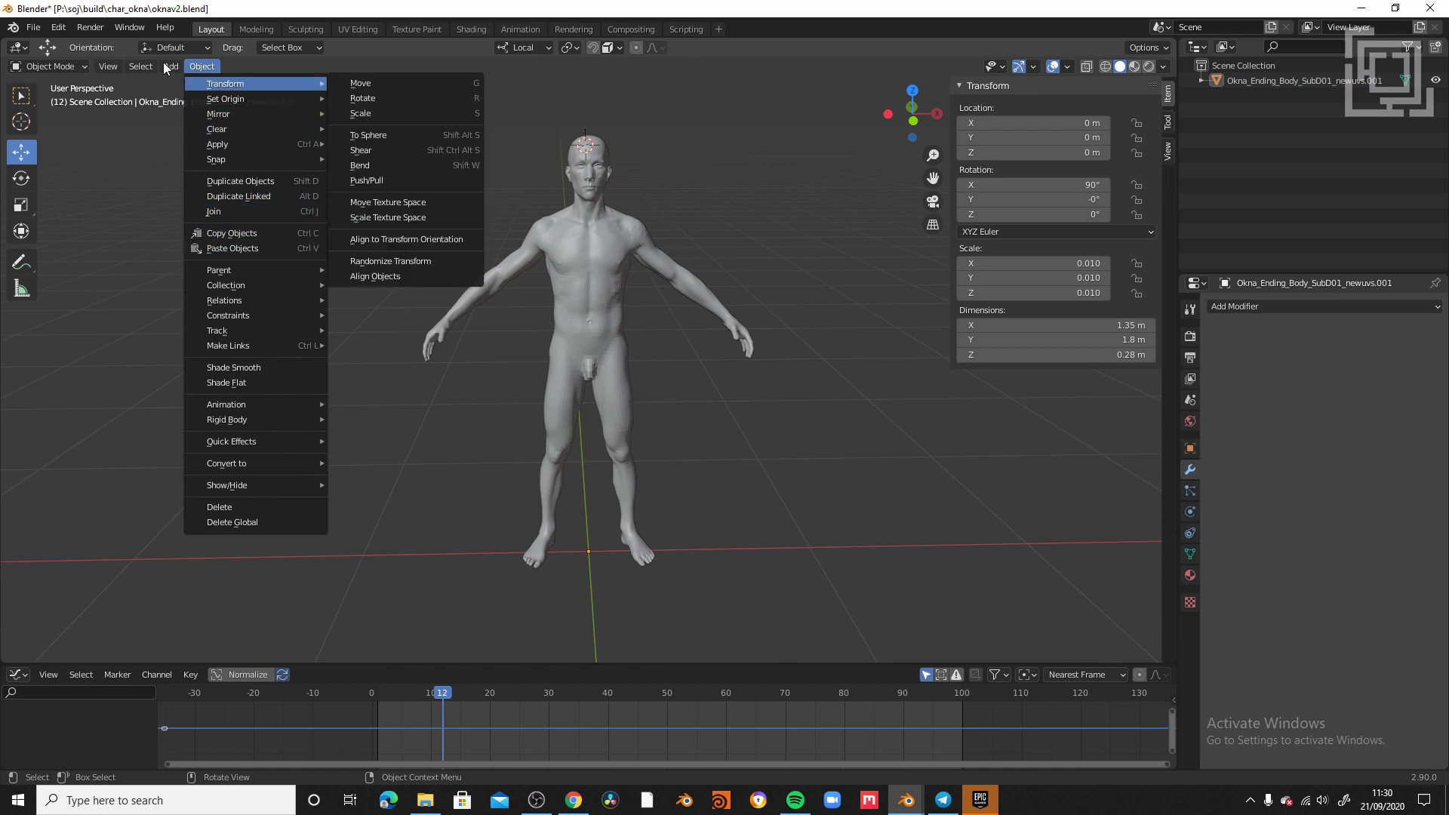
mouse_move(165, 63)
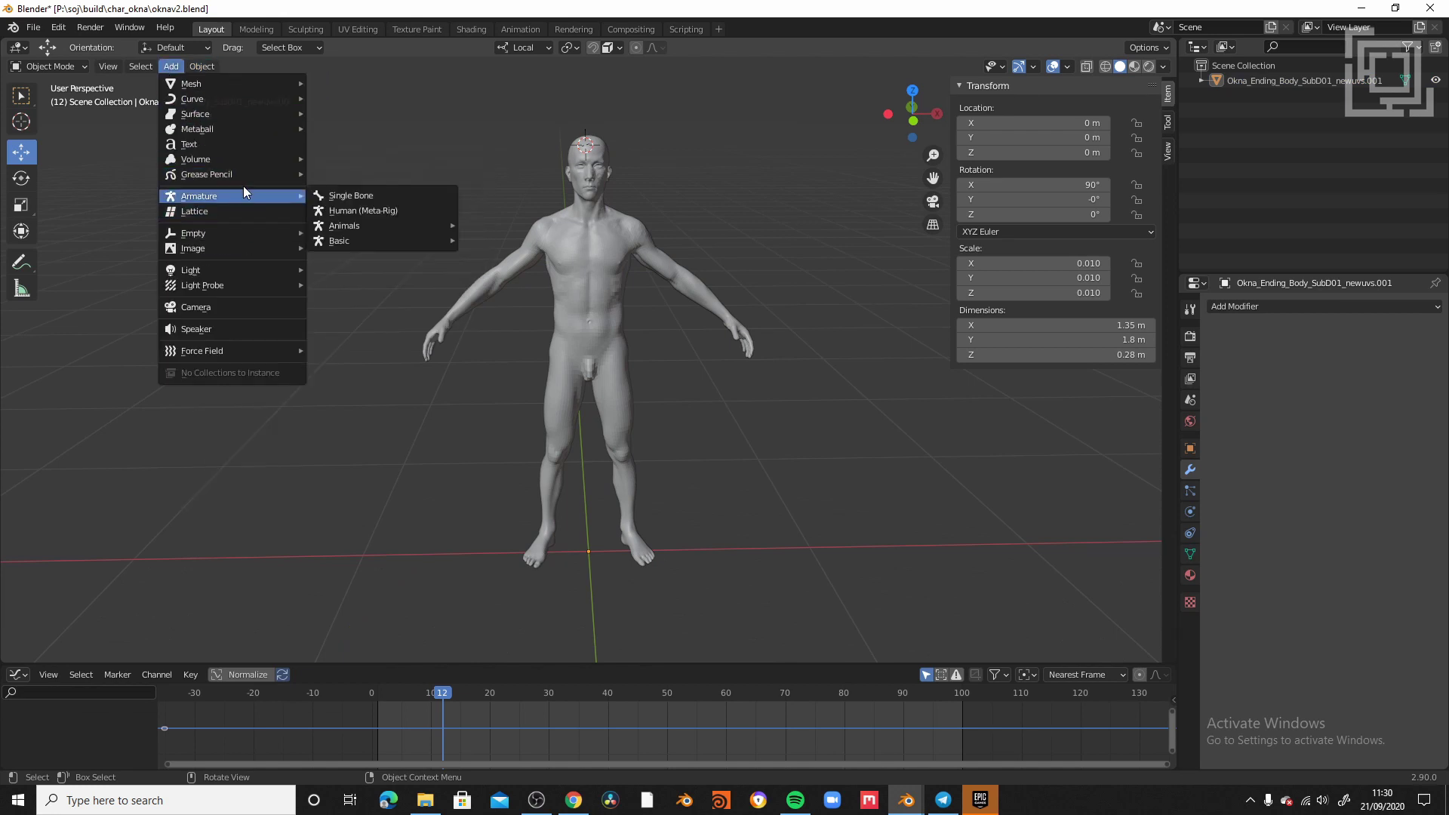
mouse_move(270, 198)
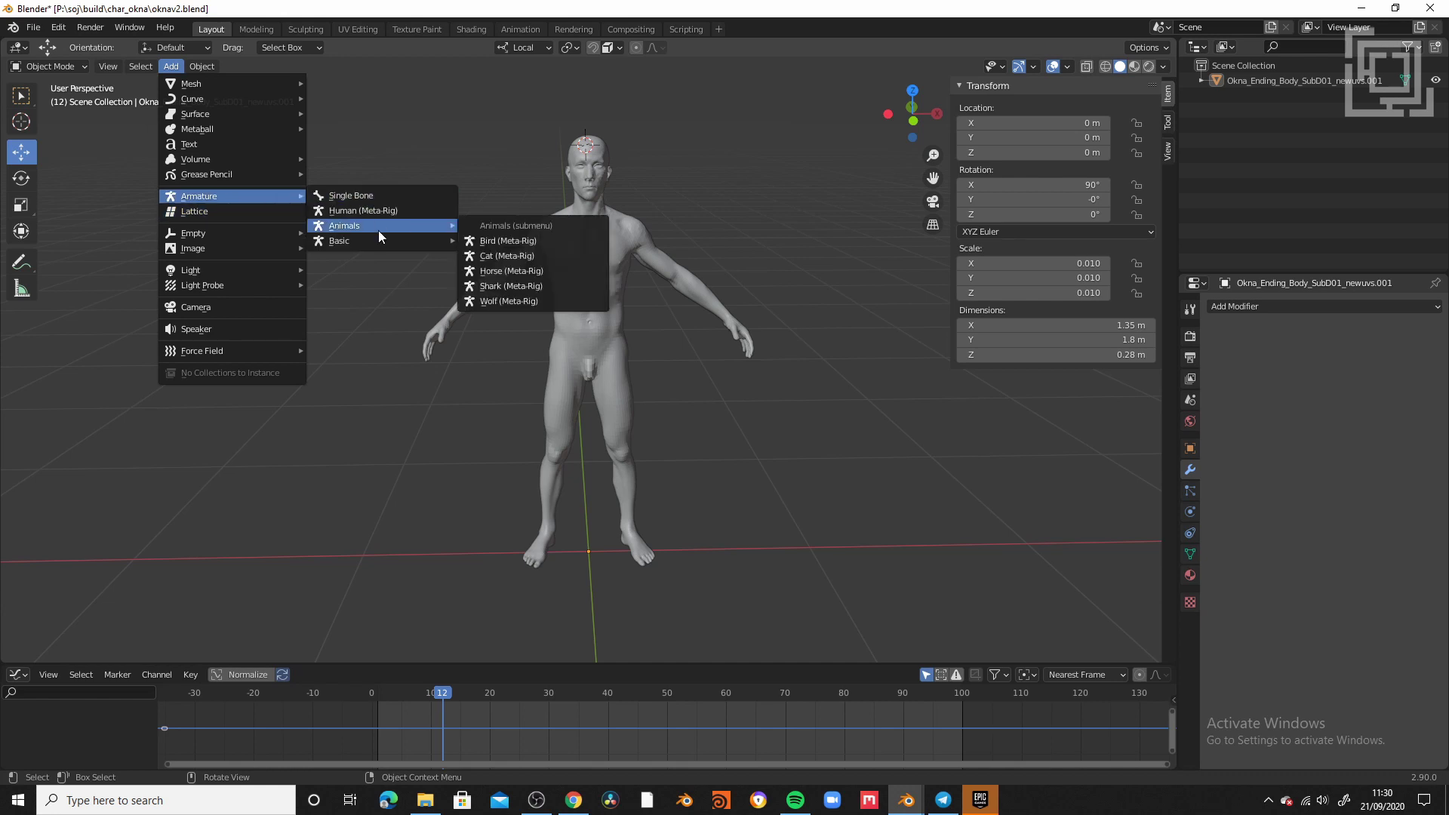
mouse_move(371, 242)
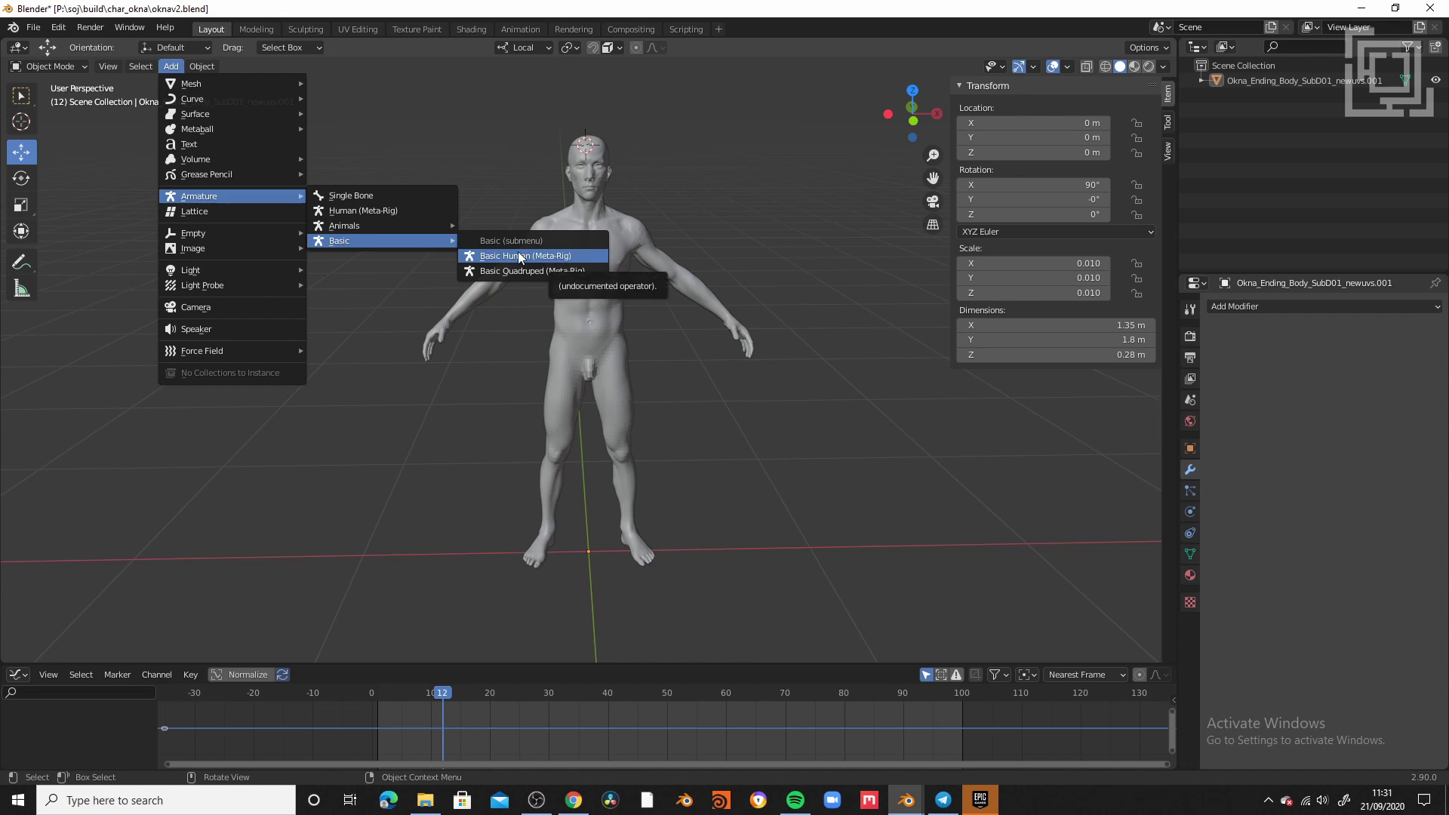
left_click(403, 210)
scroll(540, 214, "down", 4)
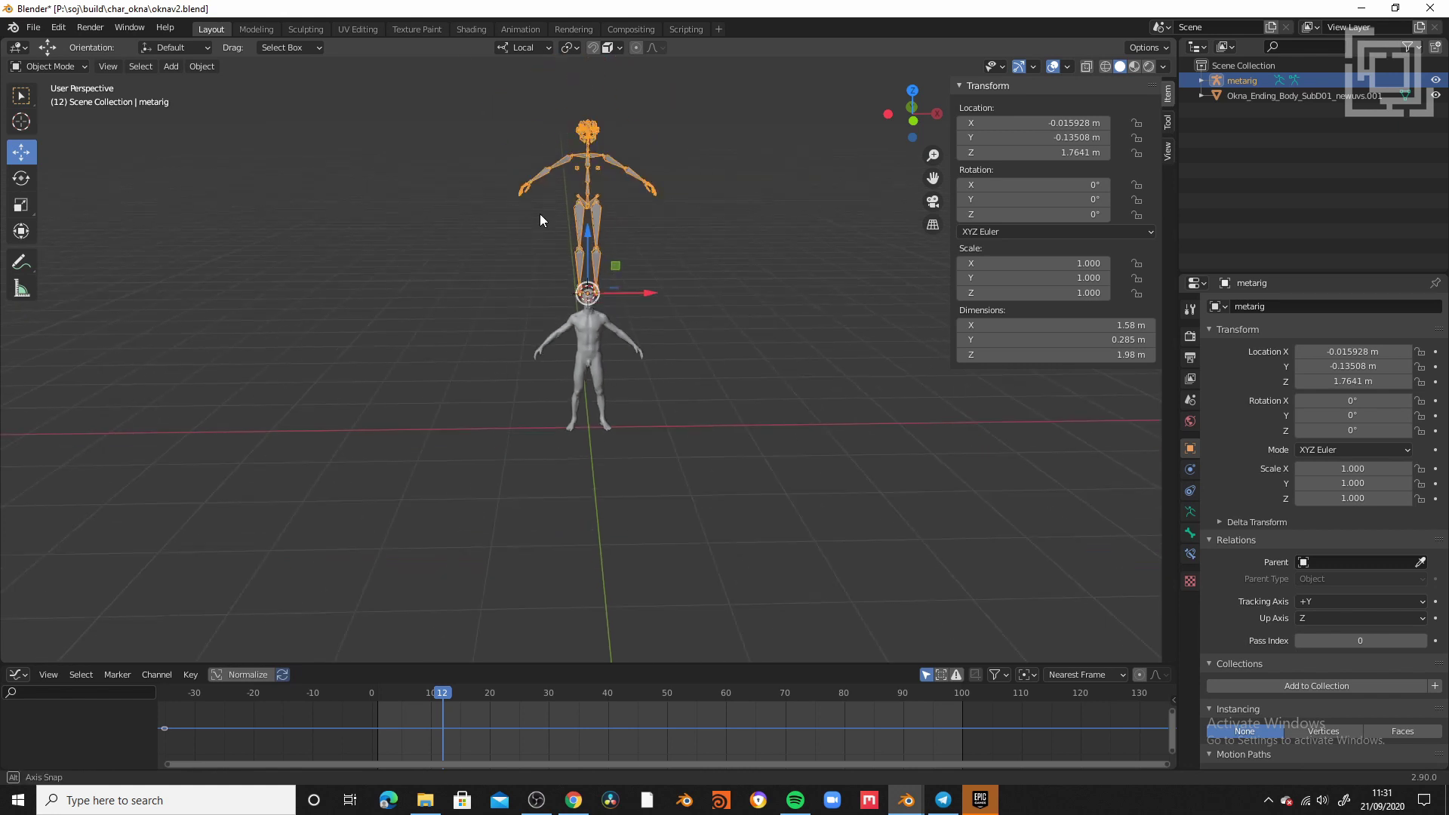
middle_click_drag(540, 214, 613, 210)
key("ctrl+z")
- Snap the 3D cursor to the world origin and add a Human (Meta-Rig) armature there
scroll(608, 260, "up", 5)
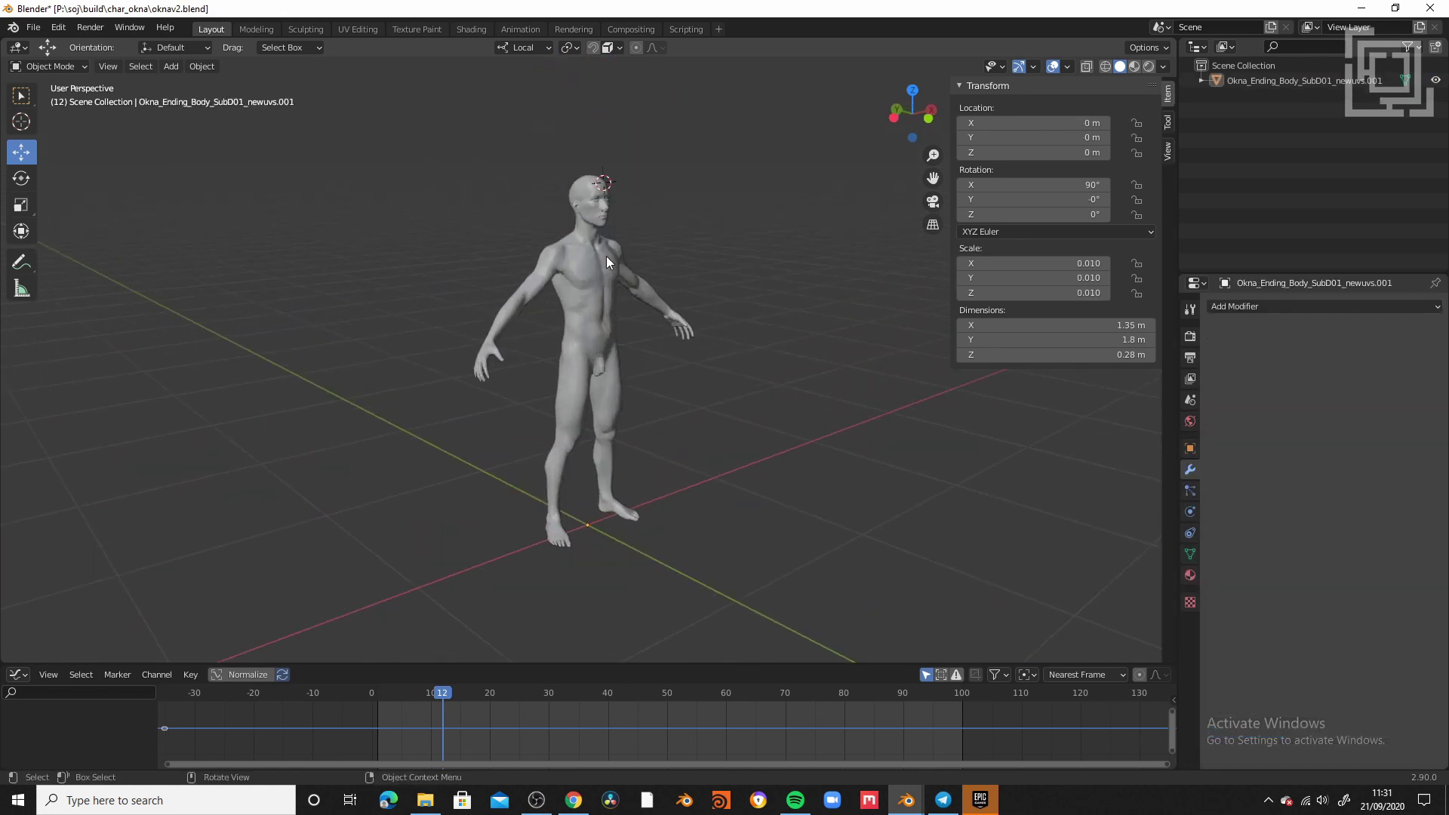
scroll(605, 255, "down", 3)
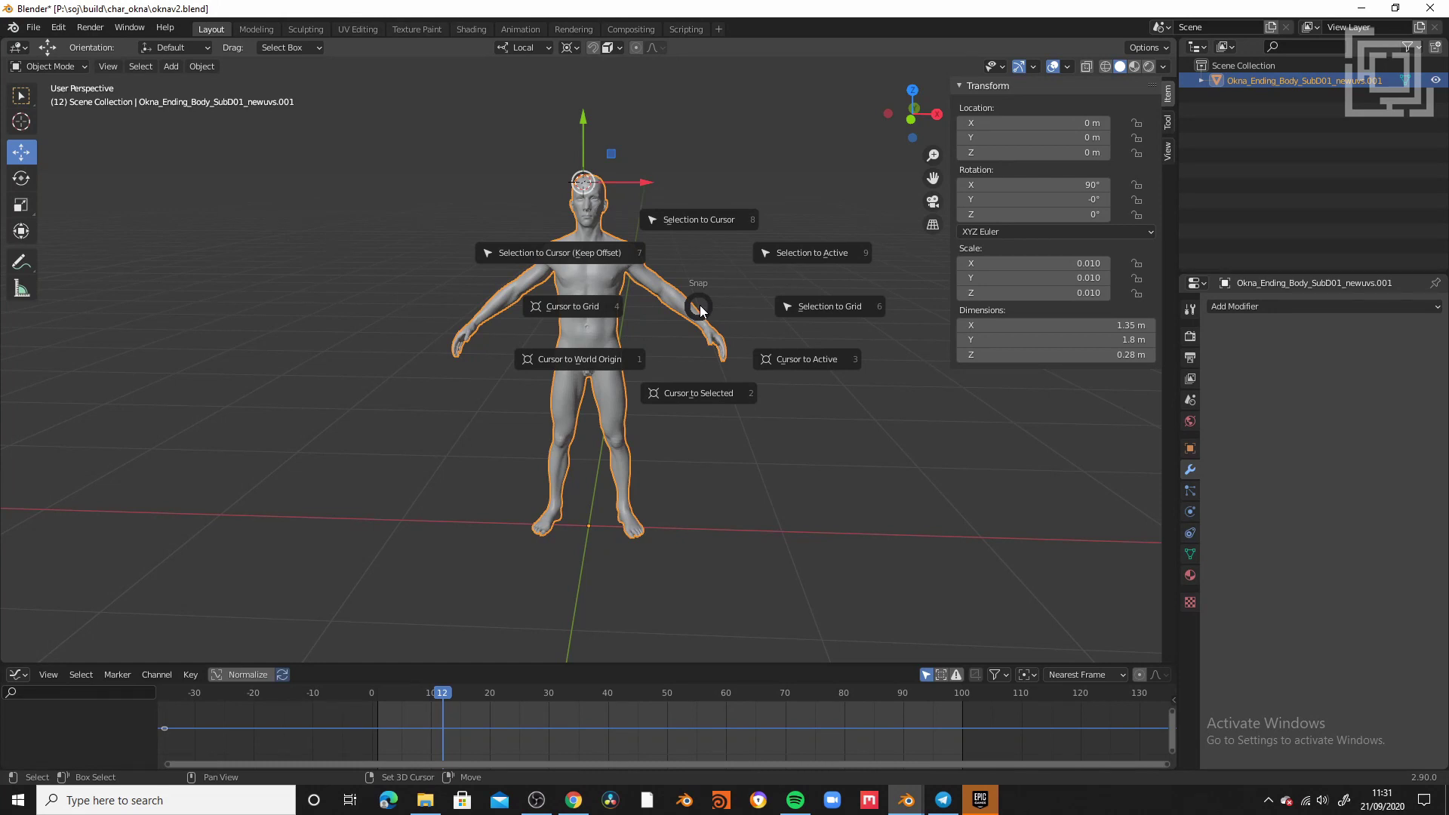
left_click(584, 363)
left_click(171, 65)
mouse_move(196, 197)
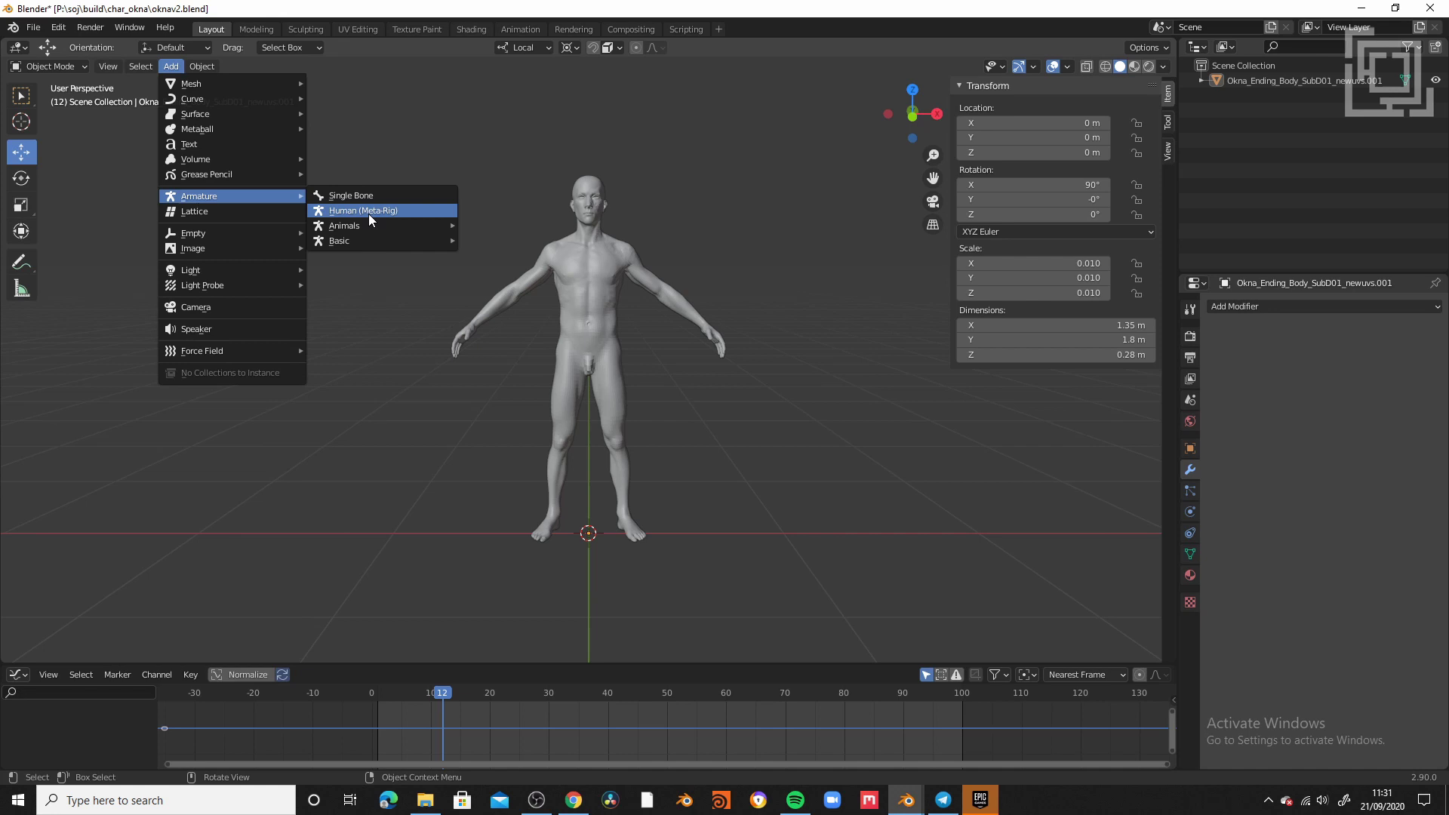
left_click(368, 214)
- Set the metarig's scale to 0.88 on all three axes
key("s")
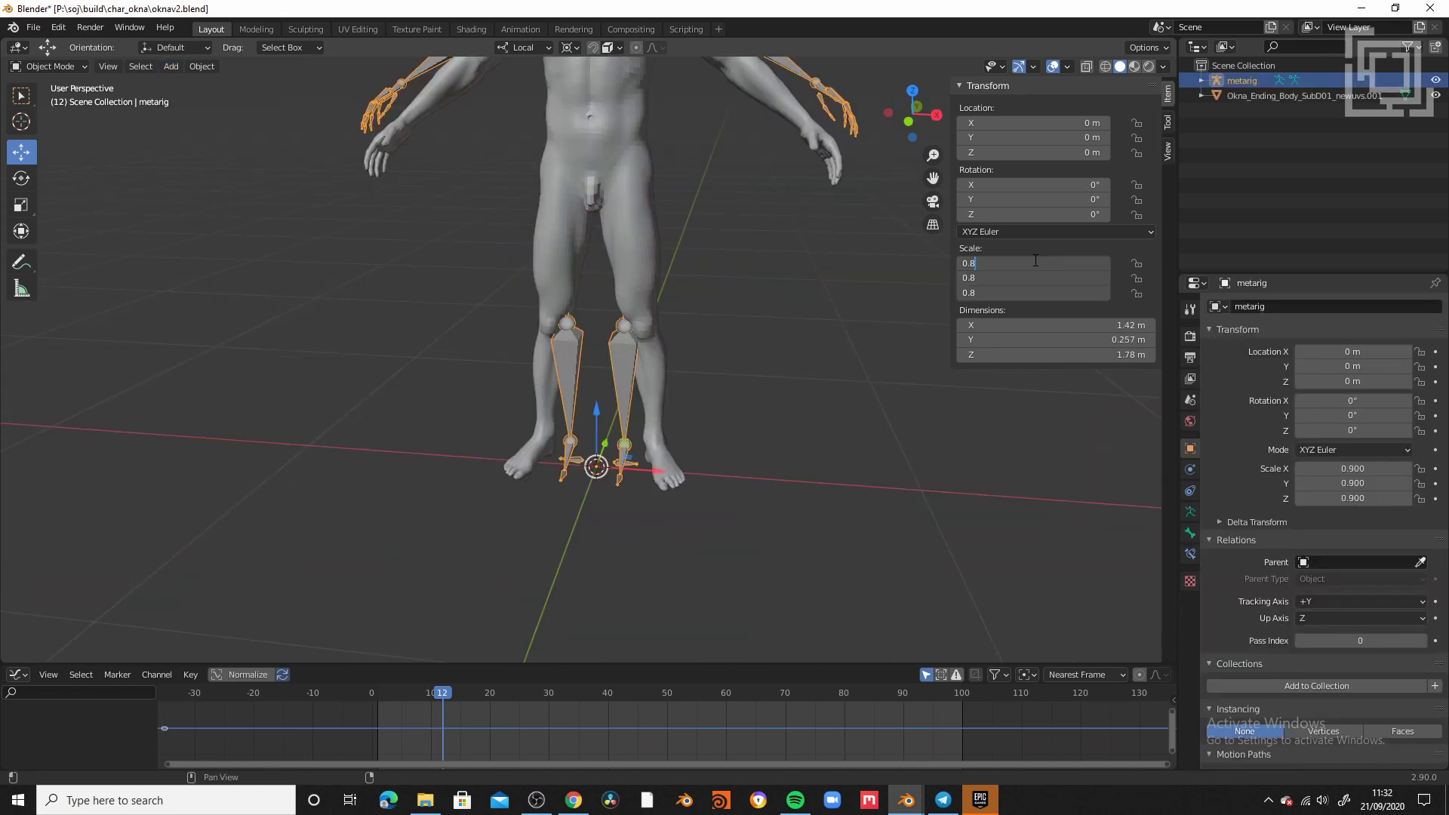
type("8")
key("Return")
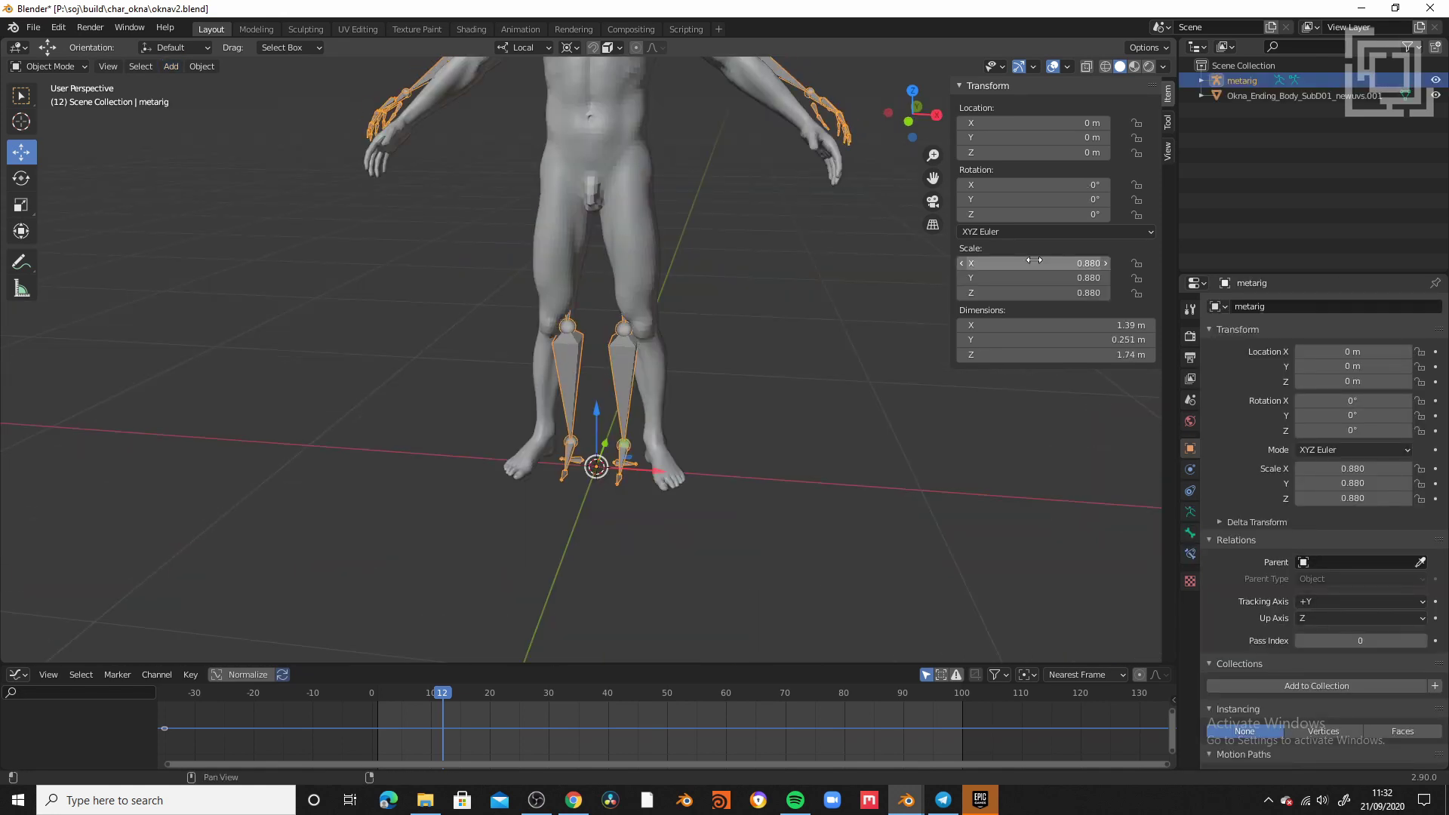
- Enable In Front in the metarig's viewport display so its bones draw over the body
middle_click_drag(702, 240, 792, 378)
left_click(1190, 512)
scroll(1283, 528, "down", 1)
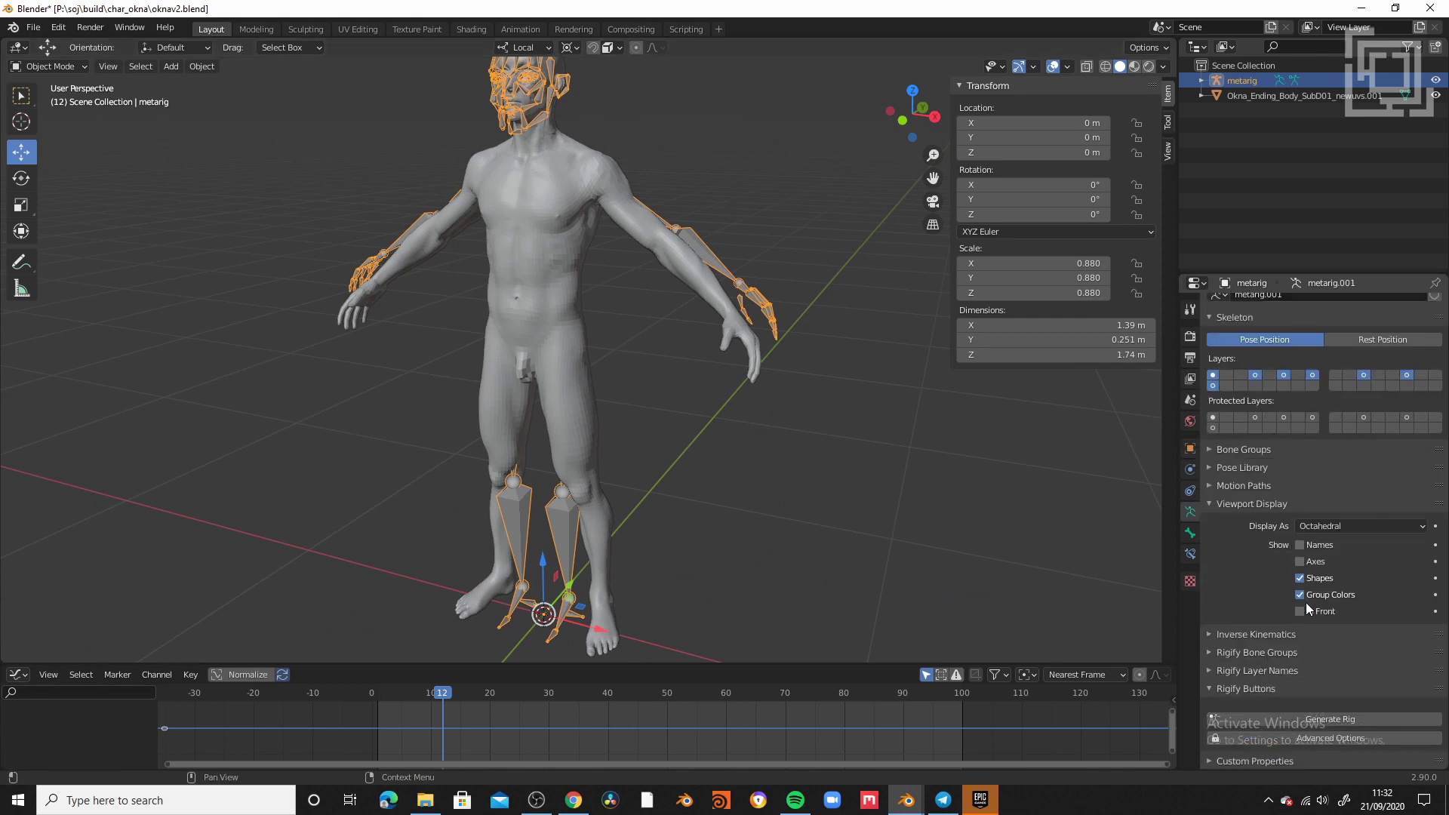
left_click(1300, 611)
middle_click_drag(776, 489, 691, 333)
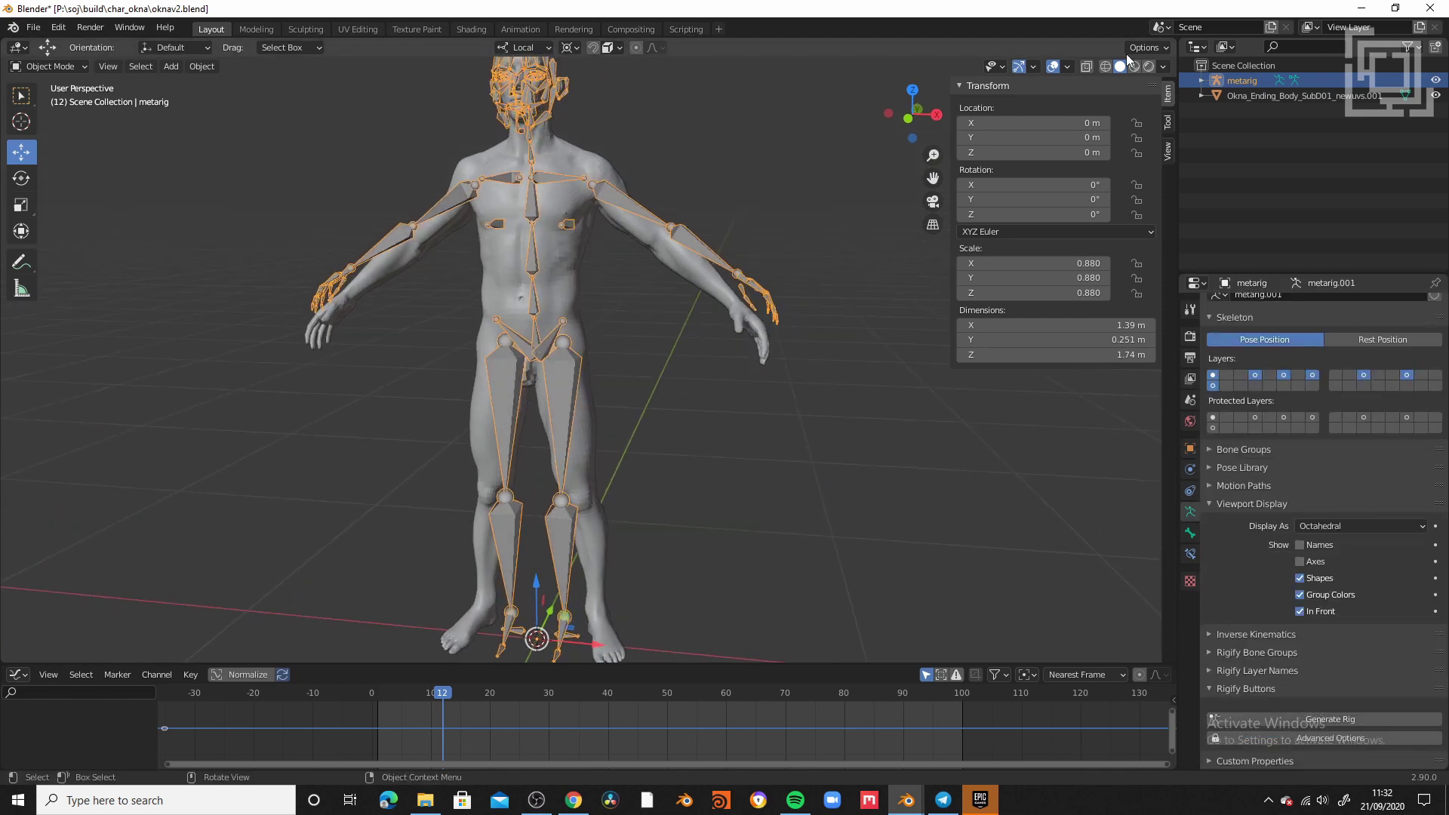
- Apply all transforms to the metarig
left_click(201, 67)
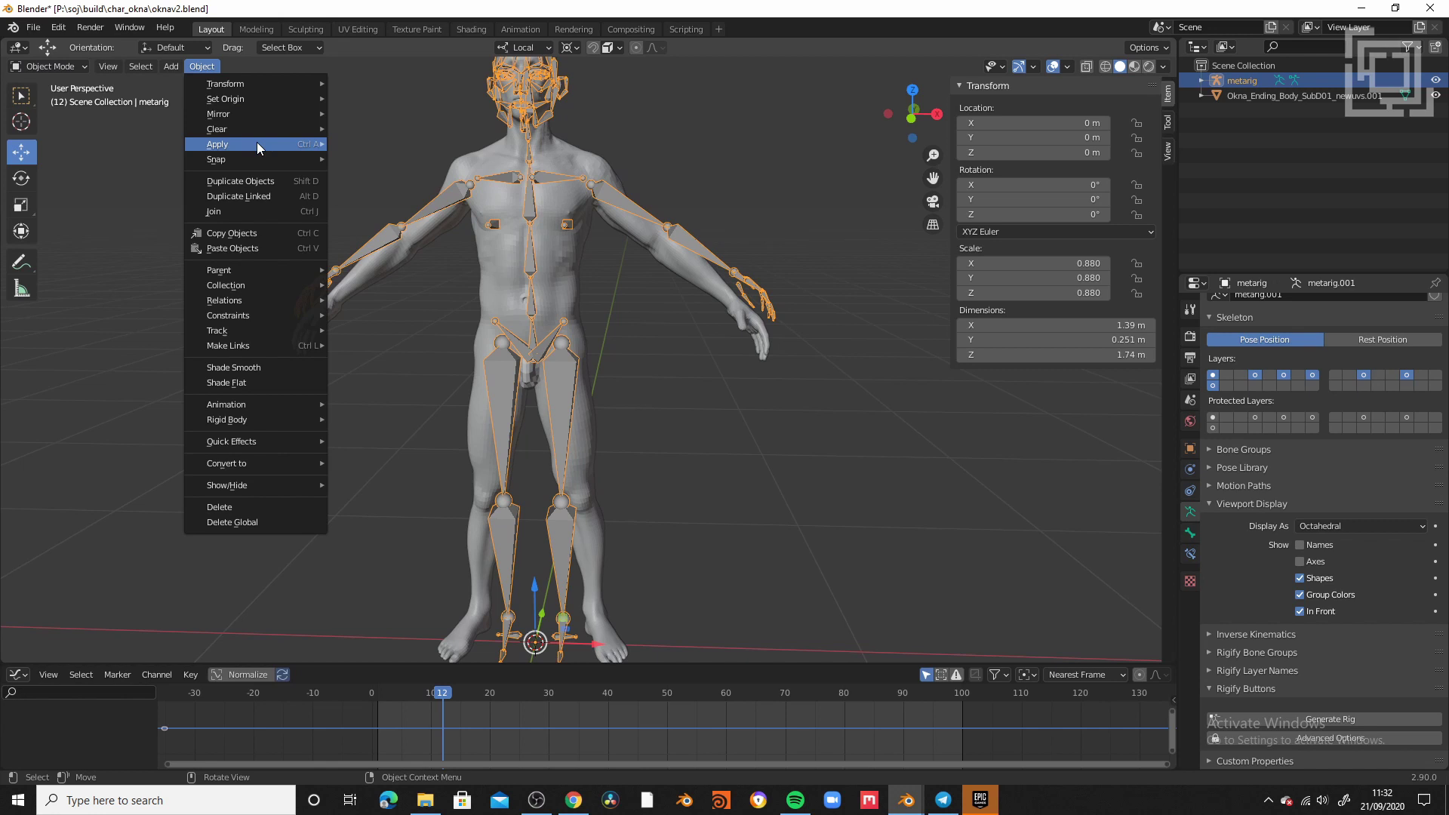
mouse_move(257, 141)
left_click(391, 188)
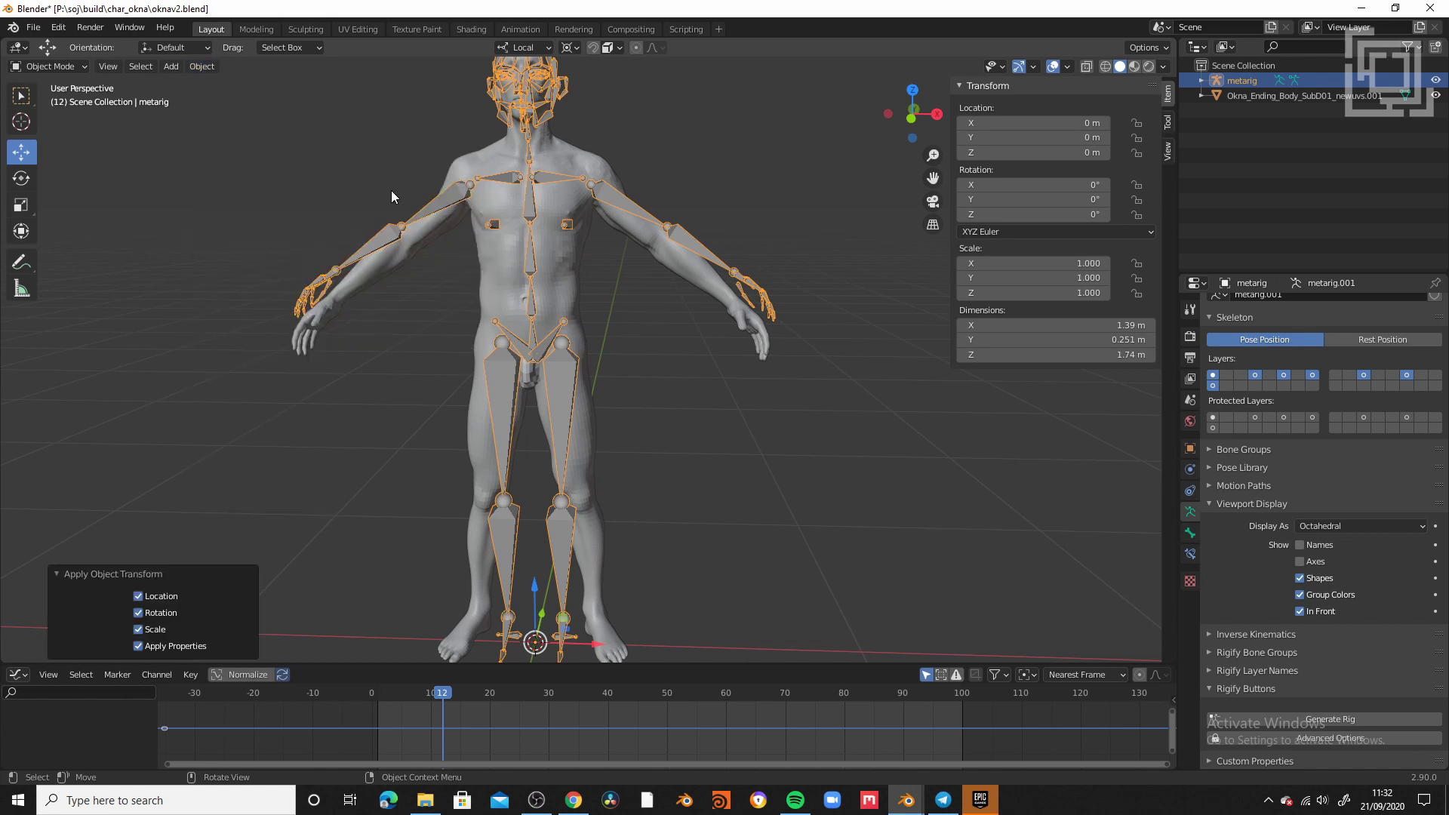
- Select the body mesh and apply all transforms to it
left_click(588, 166)
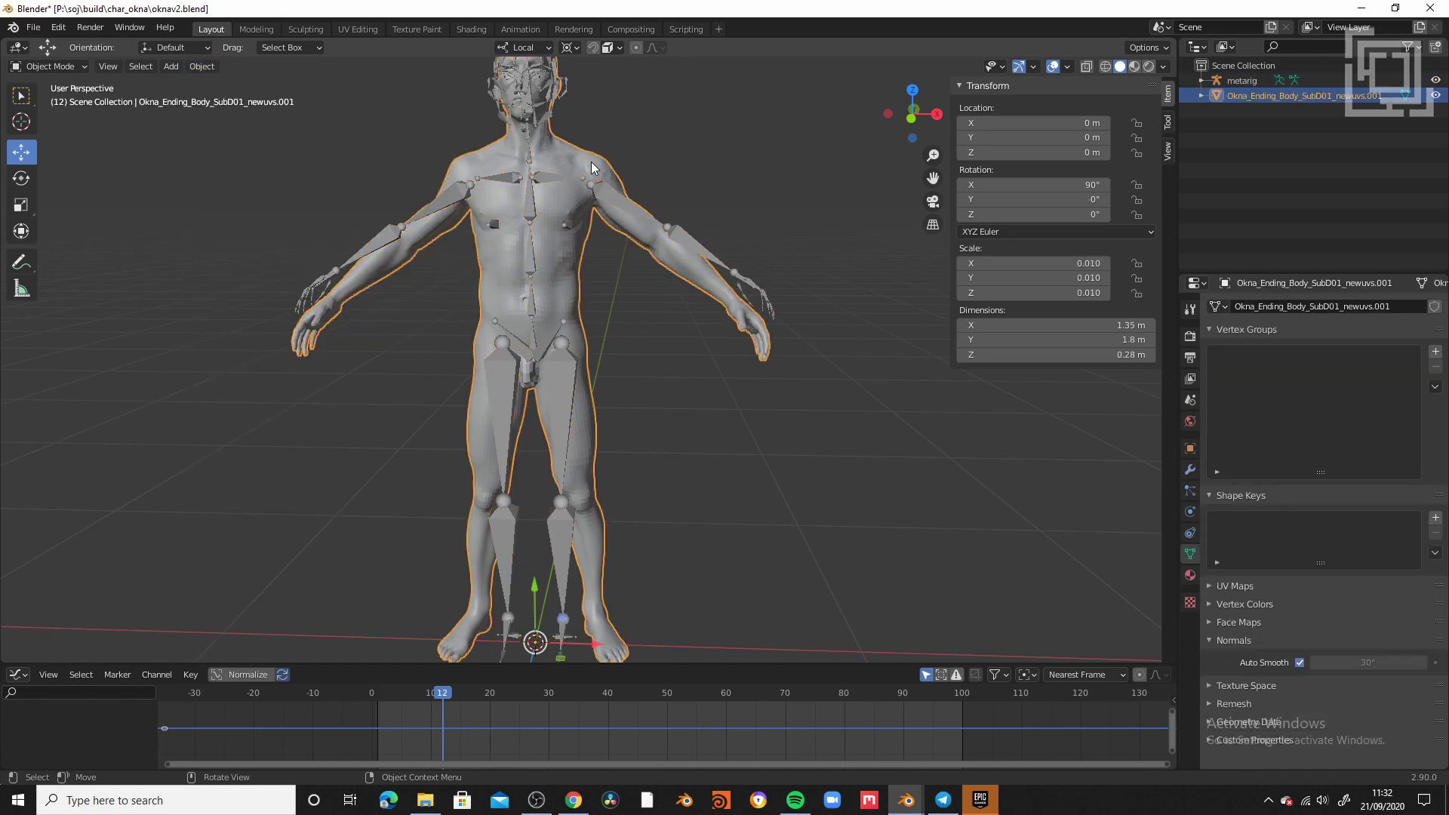
left_click(199, 67)
mouse_move(247, 144)
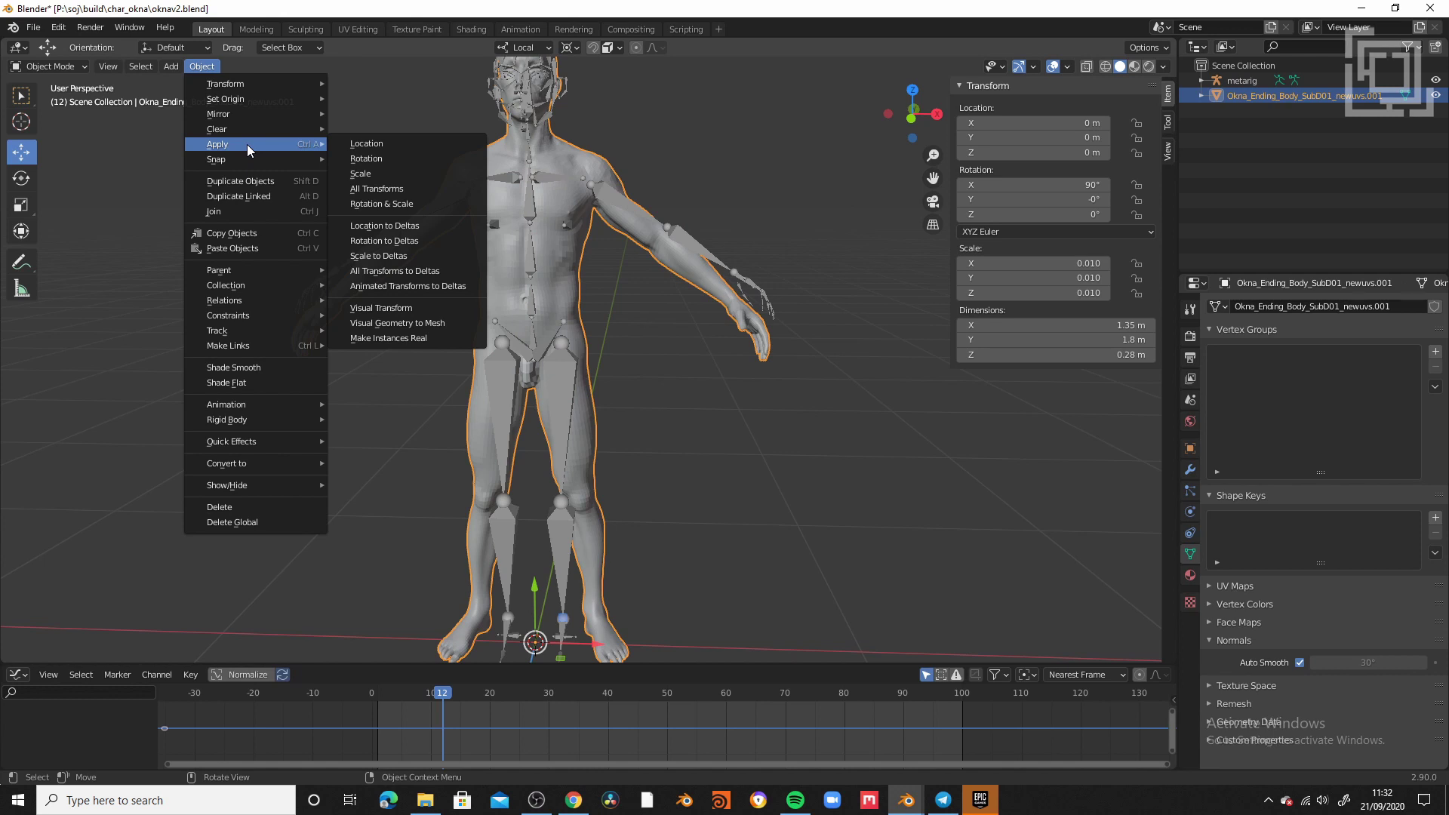
left_click(406, 188)
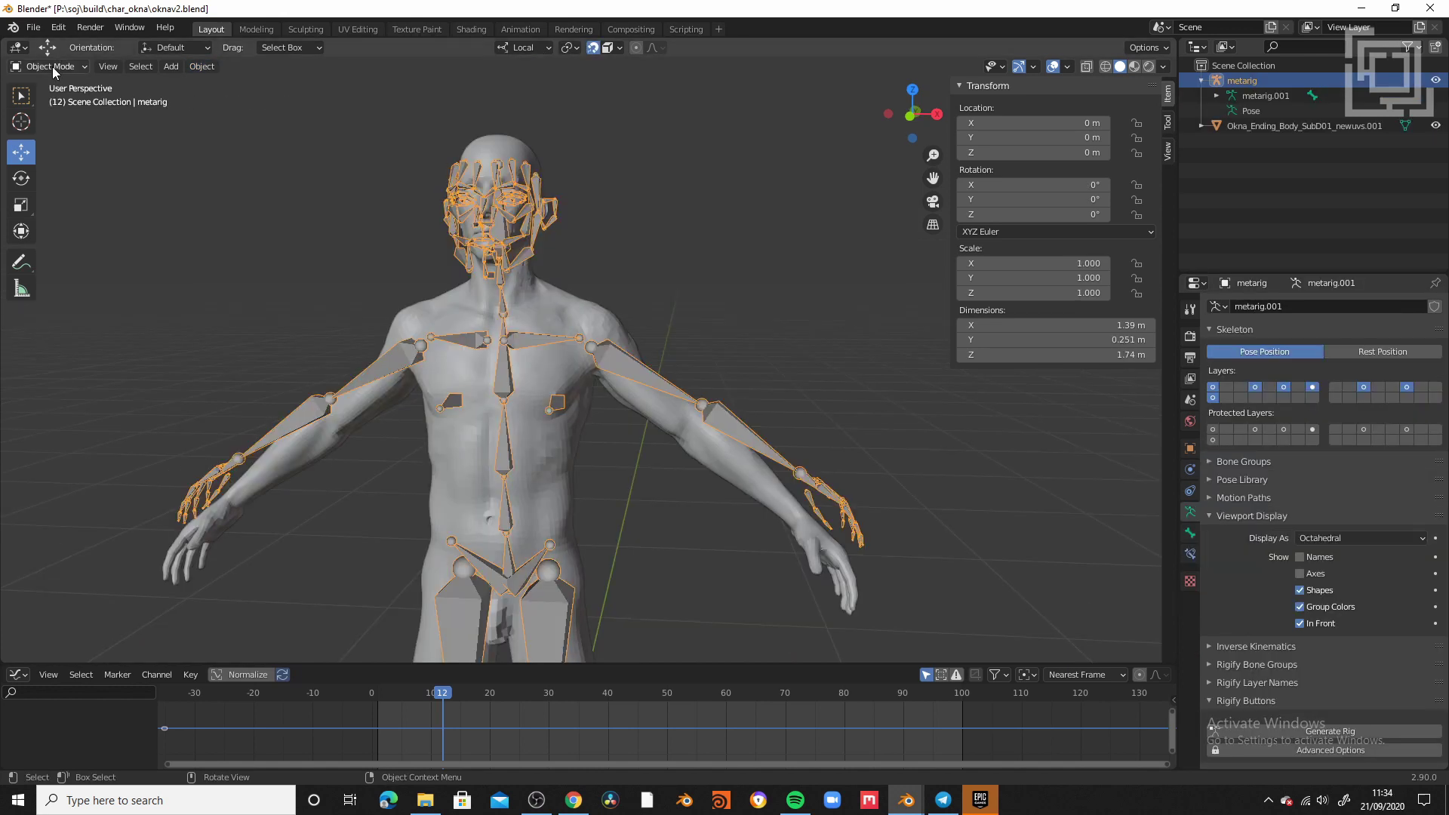
- Switch the metarig to Edit Mode and place the left upper arm bone's head at the body's shoulder
left_click(52, 66)
left_click(54, 100)
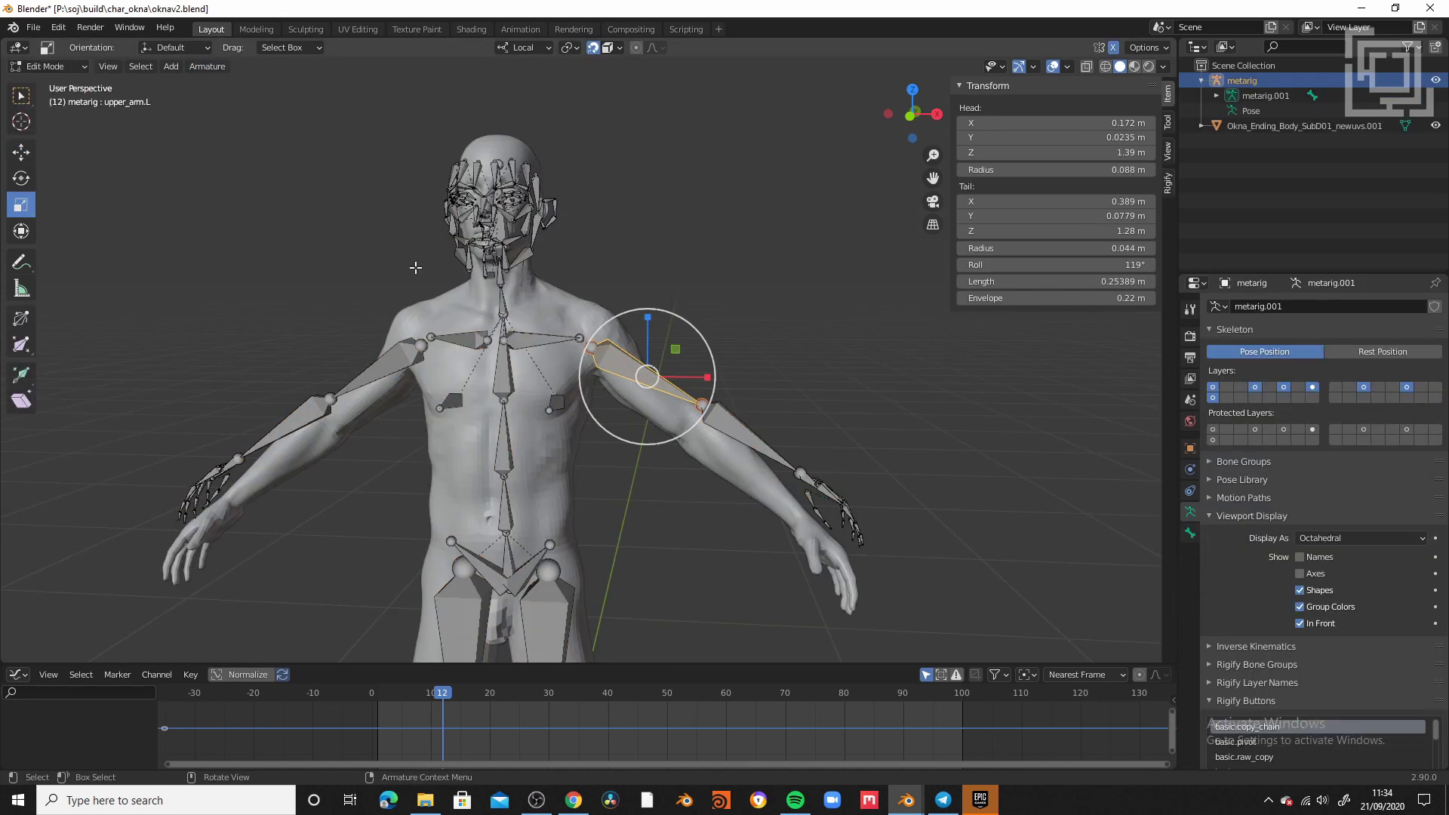
left_click(726, 280)
left_click(550, 341)
left_click(643, 382)
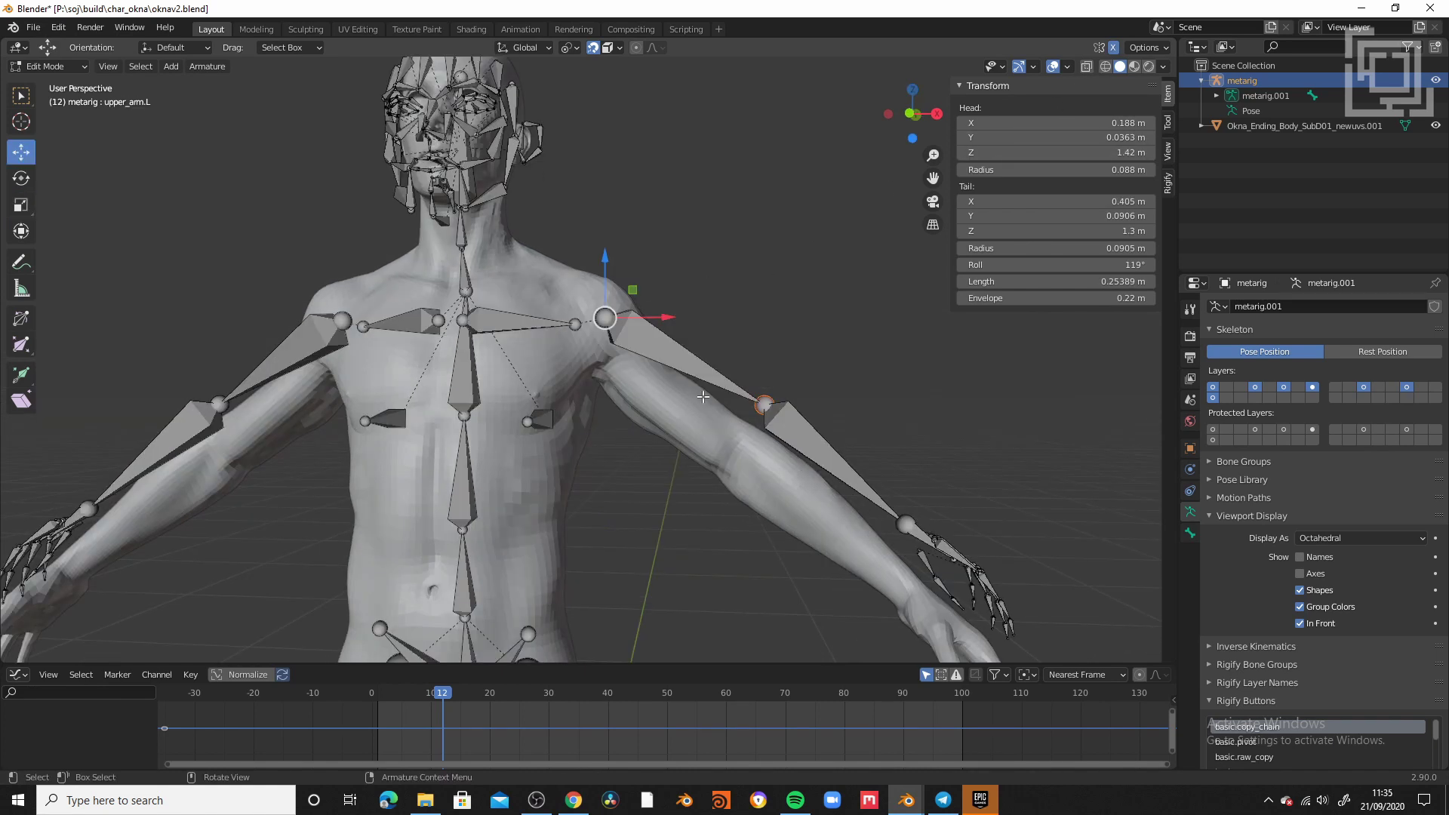
- Move the metarig's left elbow and wrist joints onto the matching joints of the body mesh
left_click(574, 49)
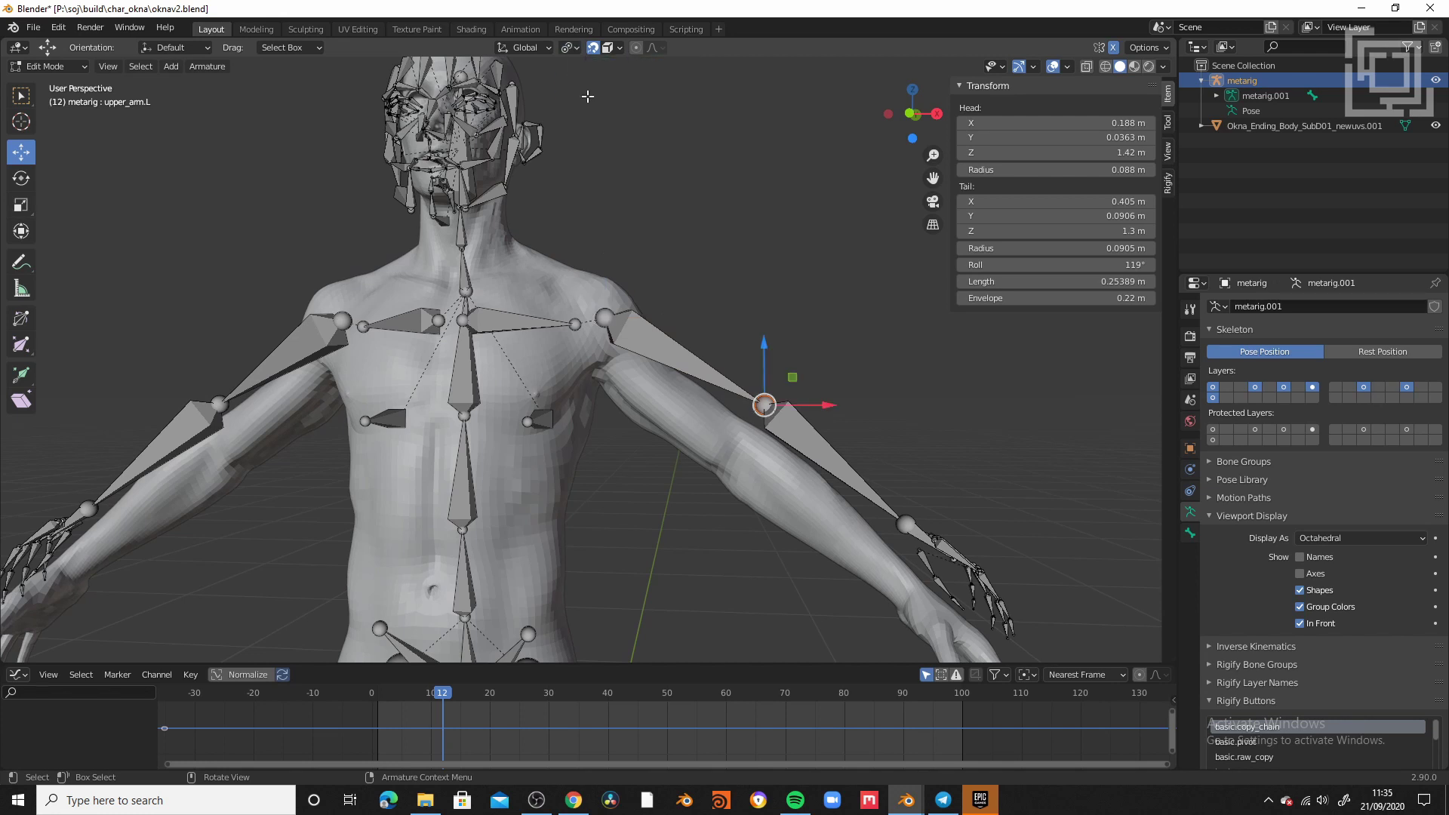
left_click(611, 98)
middle_click_drag(788, 412, 790, 432)
left_click_drag(766, 405, 733, 450)
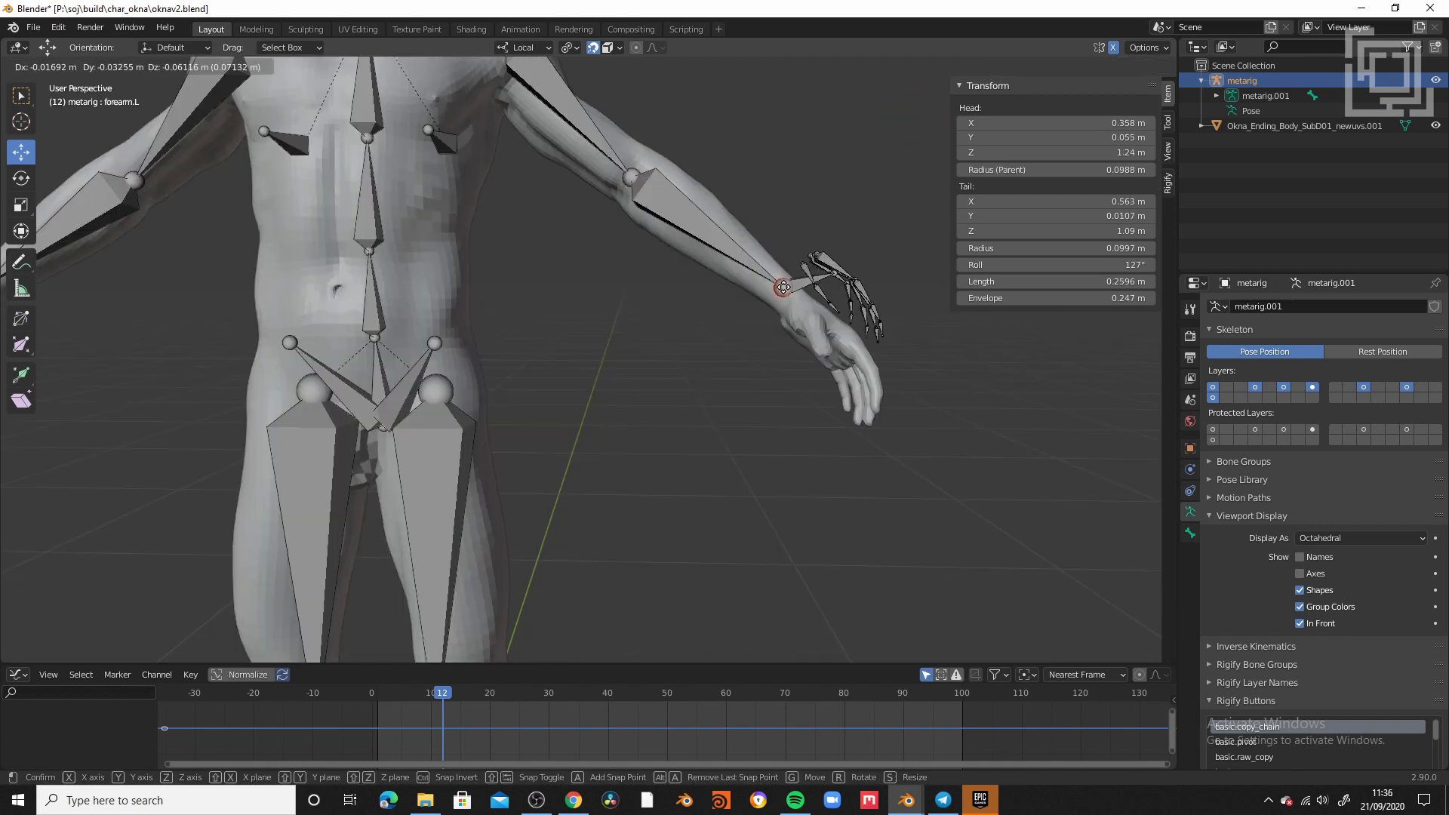
left_click_drag(784, 286, 800, 304)
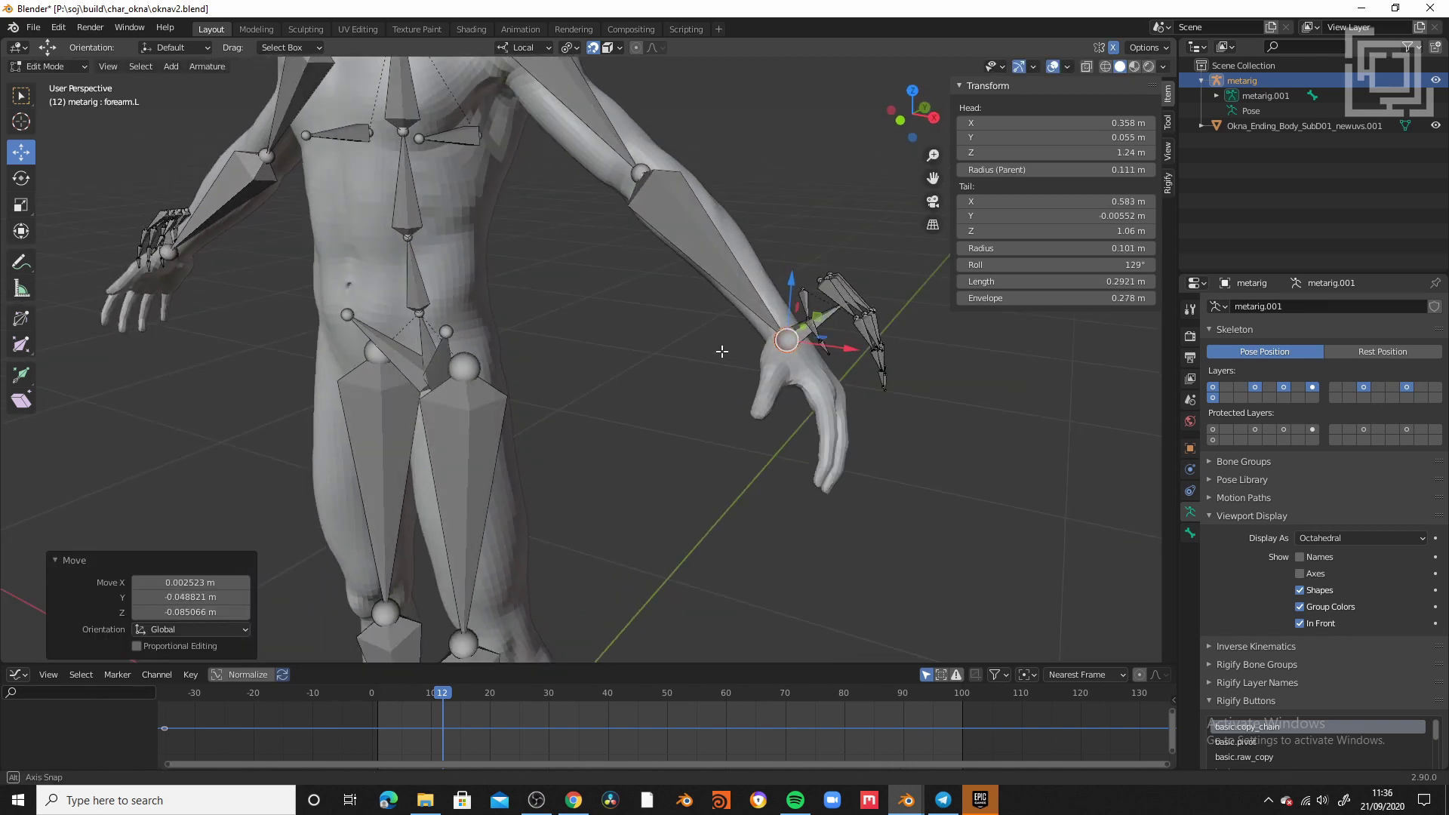
middle_click_drag(837, 338, 806, 329)
- Select the linked left hand bones and fit the palm bones over the mesh hand
key("shift+Tab")
key("ctrl+l")
middle_click_drag(898, 287, 921, 257)
left_click_drag(591, 206, 591, 221)
scroll(649, 302, "up", 2)
middle_click_drag(657, 295, 673, 416)
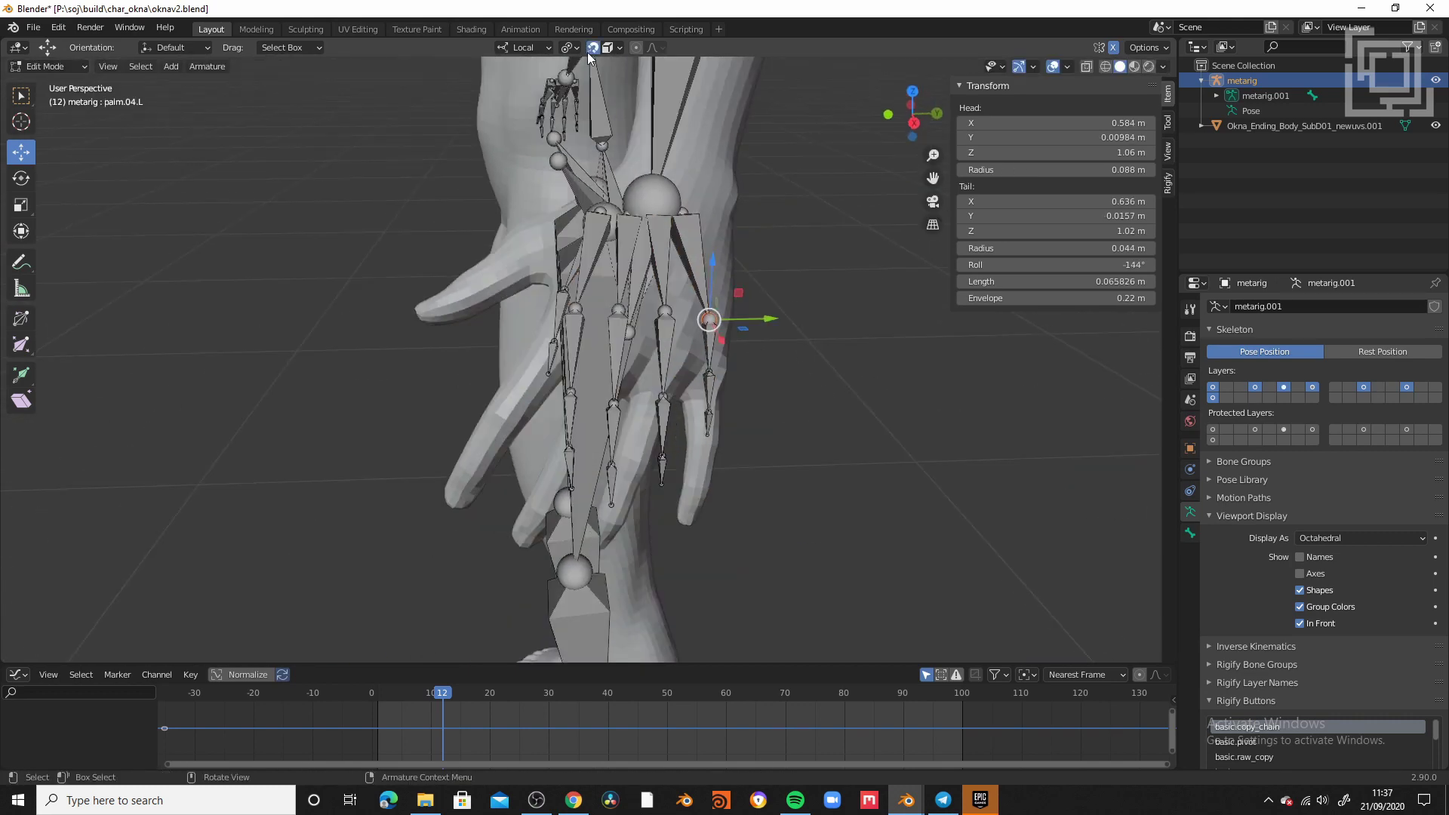
- Move the left pinky's outer joints into the mesh finger, placing the tip bone at the fingertip
middle_click_drag(702, 332, 596, 378)
left_click_drag(585, 356, 592, 476)
key("ctrl+z")
middle_click_drag(591, 423, 619, 362)
left_click_drag(586, 356, 569, 333)
middle_click_drag(581, 340, 641, 317)
left_click(531, 386)
left_click_drag(532, 386, 524, 443)
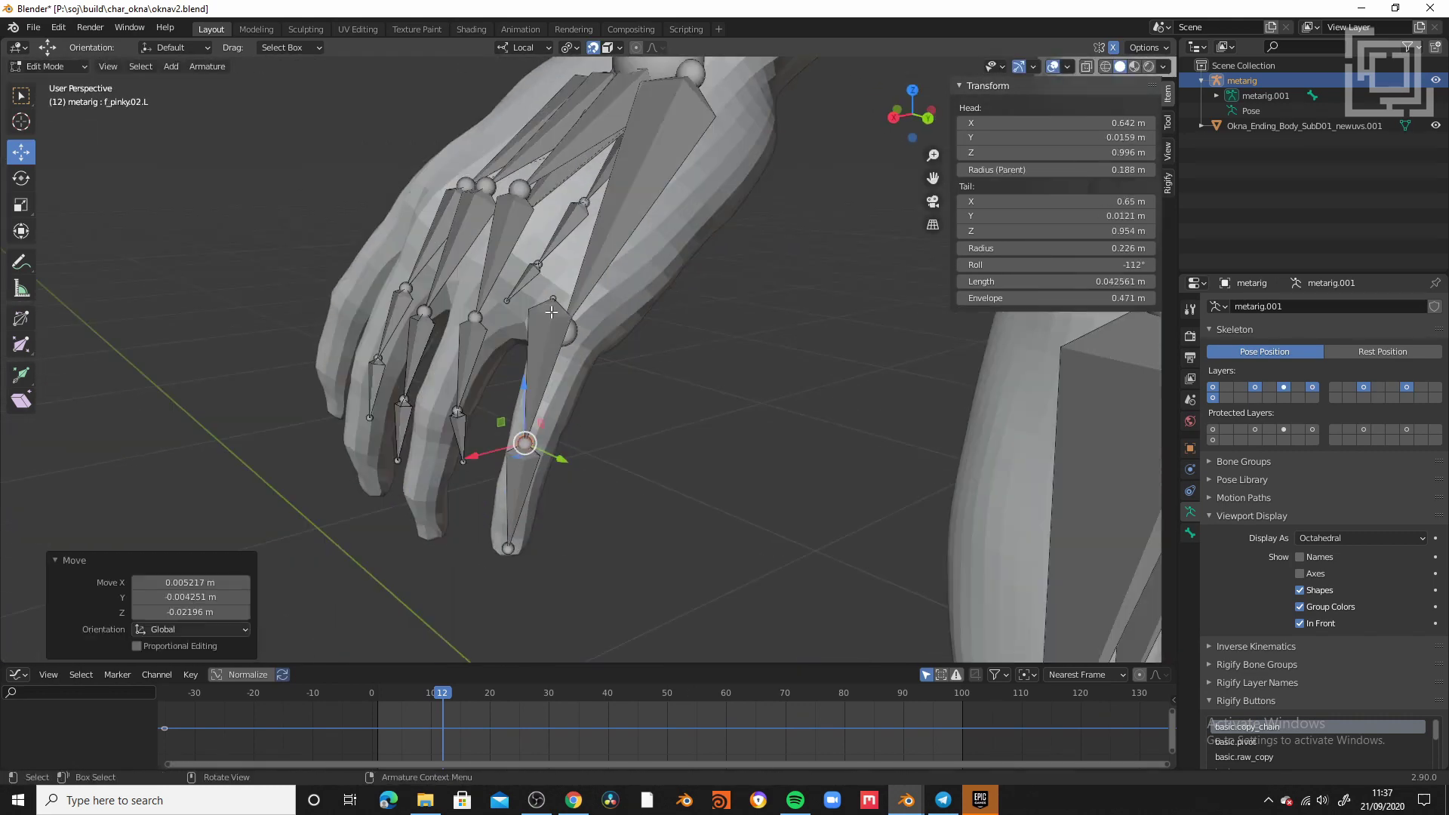
- Move the left pinky's base joint down to the knuckle of the mesh finger
left_click(553, 300)
left_click_drag(553, 301, 546, 374)
middle_click_drag(551, 363, 642, 355)
left_click_drag(544, 407, 546, 412)
middle_click_drag(558, 408, 588, 378)
- Move the left ring finger's tip and inner joints to follow the mesh's ring finger
left_click(573, 352)
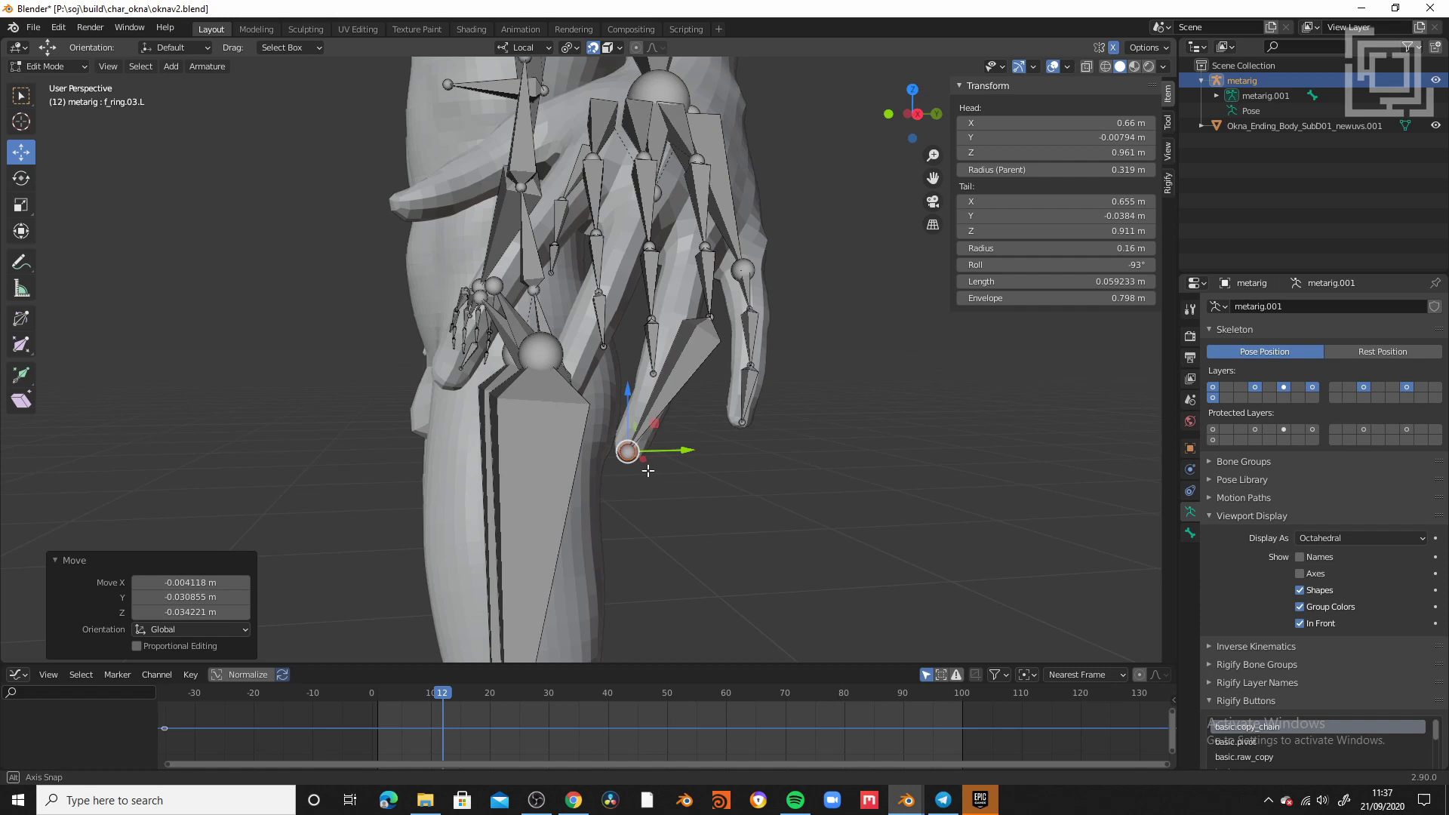
left_click_drag(512, 365, 513, 367)
middle_click_drag(528, 362, 641, 347)
left_click_drag(646, 340, 646, 353)
middle_click_drag(646, 353, 657, 279)
left_click_drag(653, 260, 650, 272)
- Move the end of the left middle finger's last bone to the mesh's middle fingertip
middle_click_drag(650, 272, 589, 362)
left_click_drag(603, 377, 591, 440)
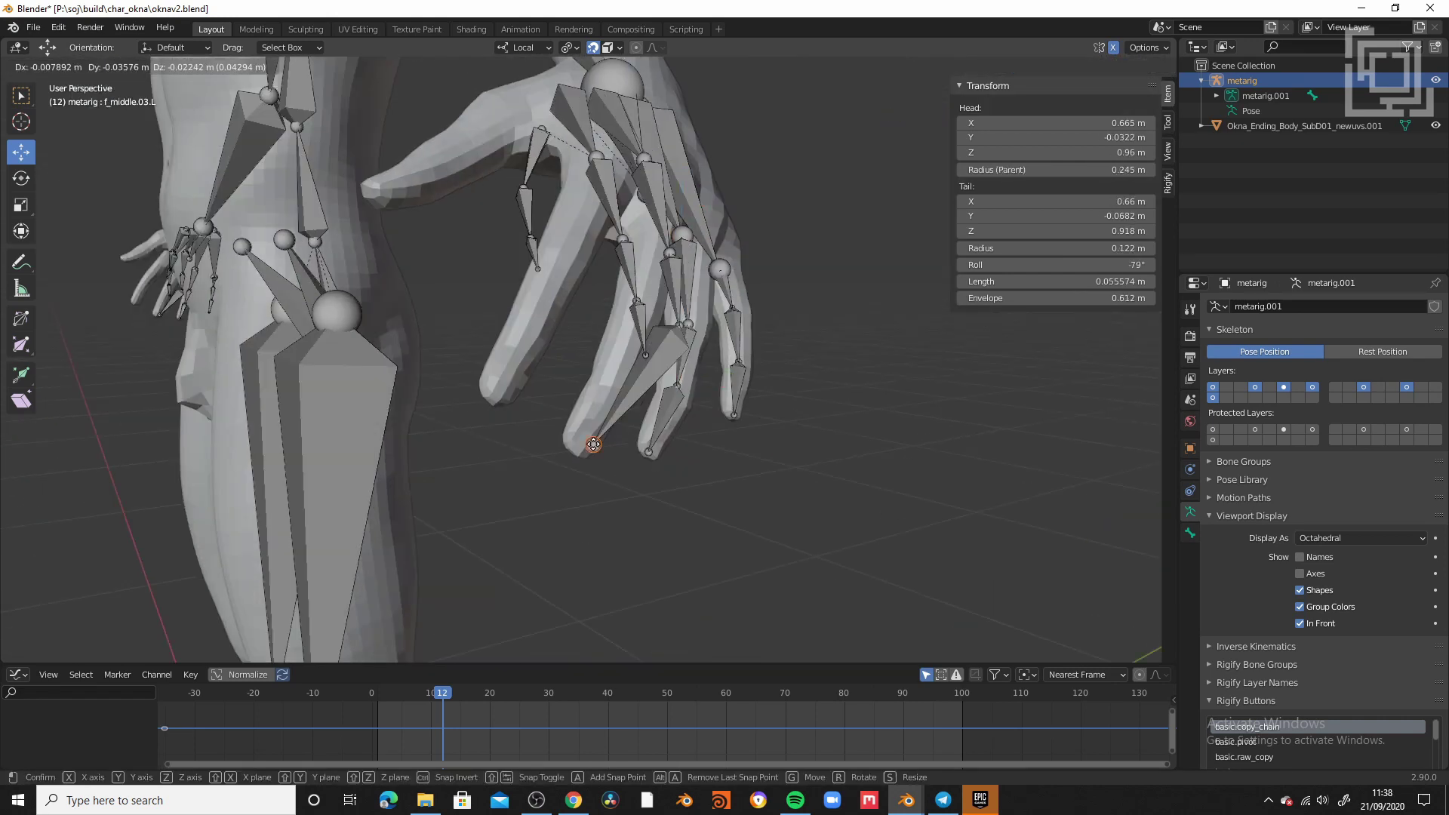
middle_click_drag(591, 440, 649, 332)
- Fit the left index finger bones to the mesh finger, from the fingertip to the base knuckle
scroll(737, 298, "down", 5)
scroll(649, 332, "up", 5)
left_click(634, 377)
left_click_drag(634, 377, 482, 445)
left_click(552, 315)
middle_click_drag(552, 314, 688, 274)
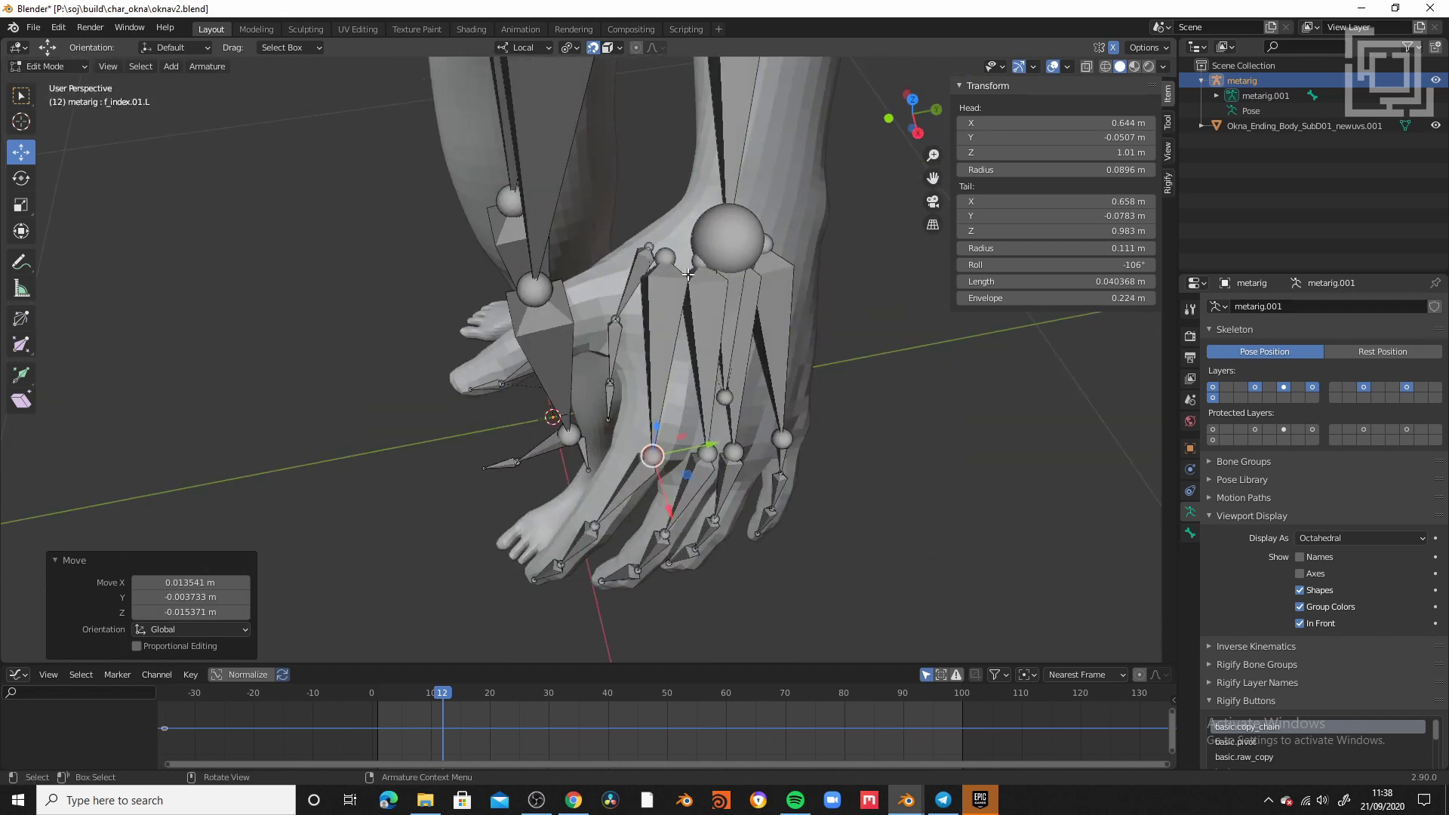
- Move the left thumb bones' joints so the chain follows the mesh thumb
left_click(747, 196)
middle_click_drag(748, 196, 834, 298)
left_click(602, 300)
middle_click_drag(603, 299, 623, 317)
key("g")
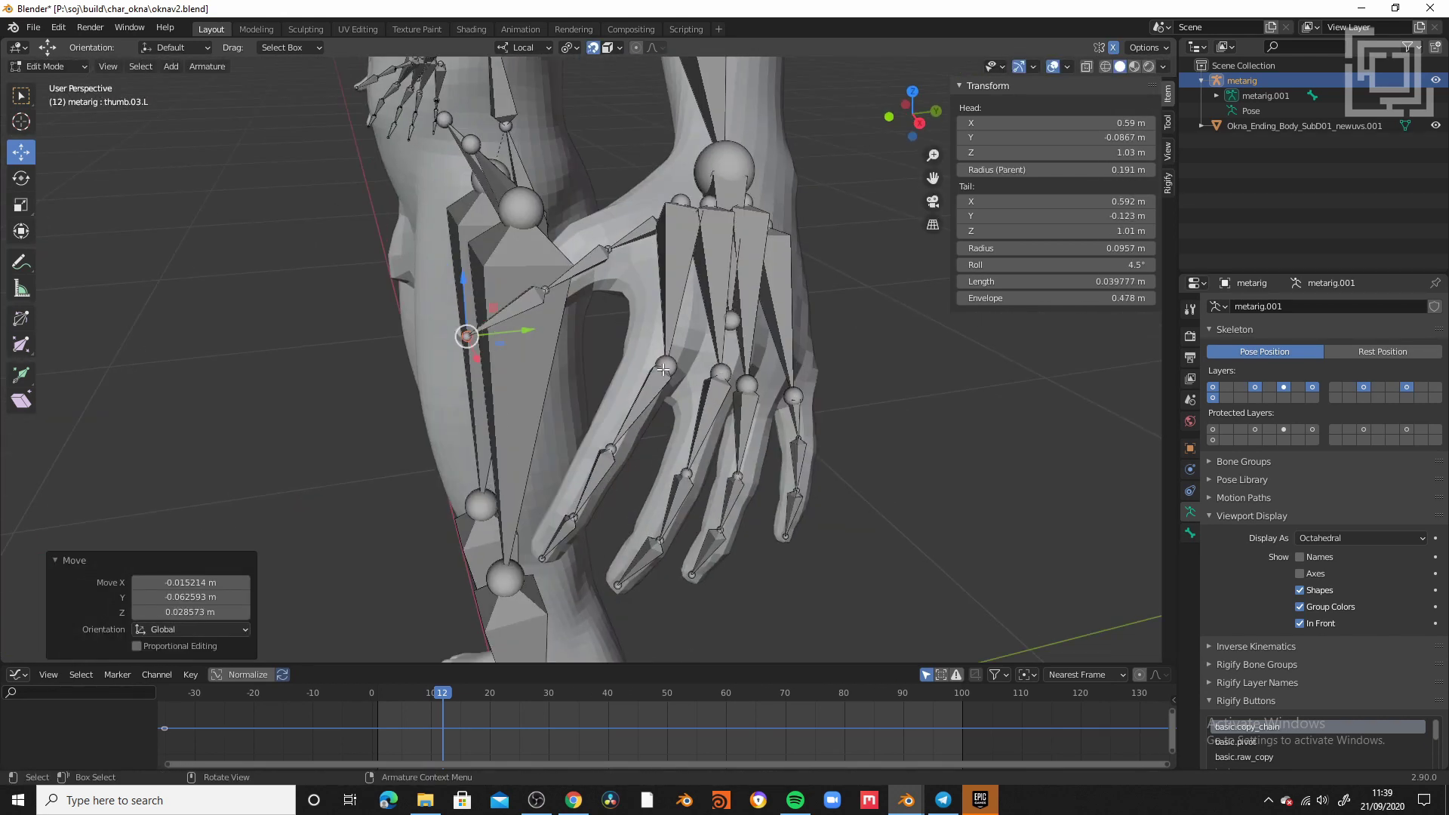
middle_click_drag(668, 381, 754, 411)
key("g")
- Move the left elbow joint between the upper arm and forearm bones to the mesh's elbow
scroll(755, 416, "down", 8)
left_click(504, 330)
key("g")
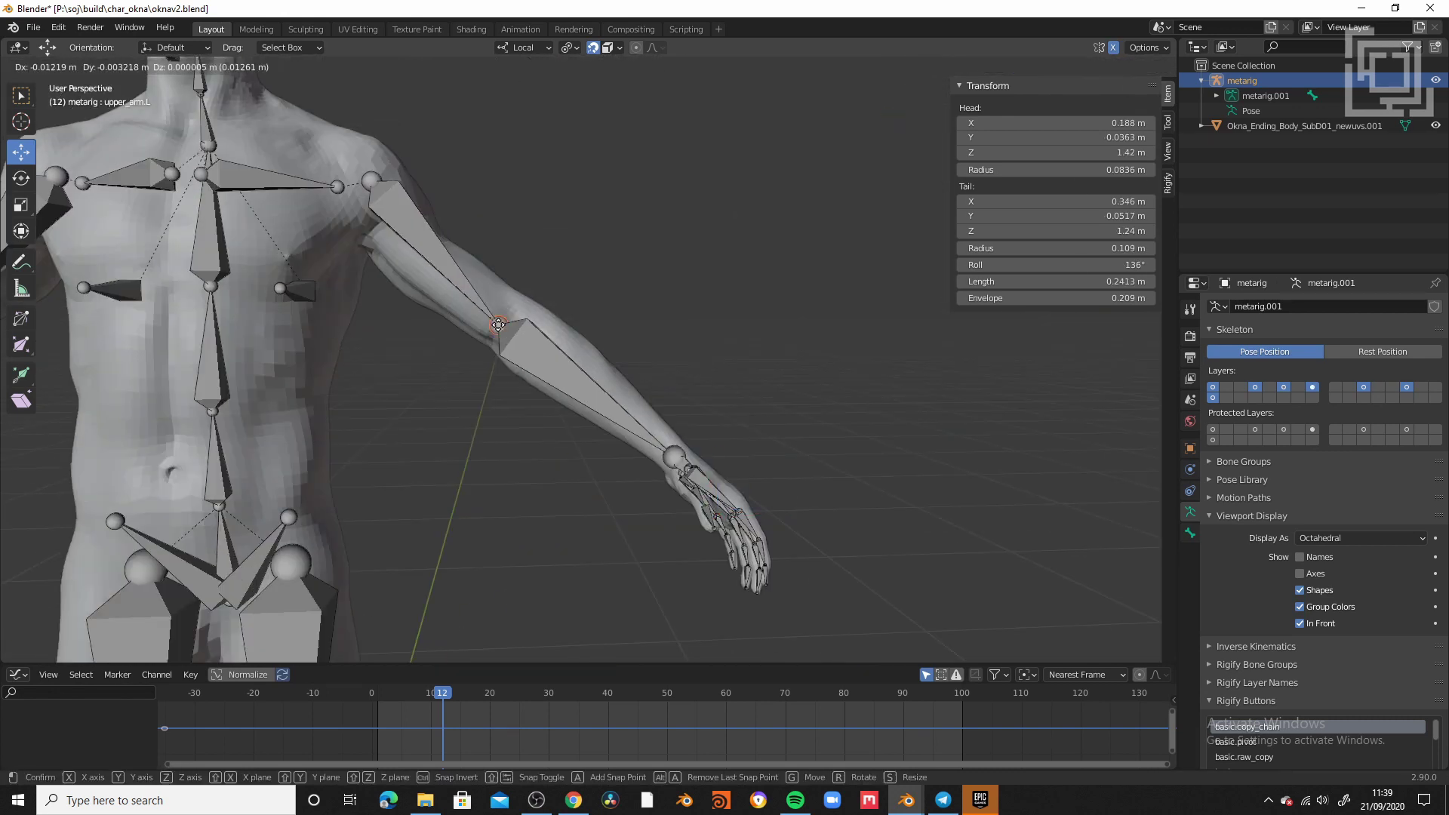
left_click(452, 242)
key("g")
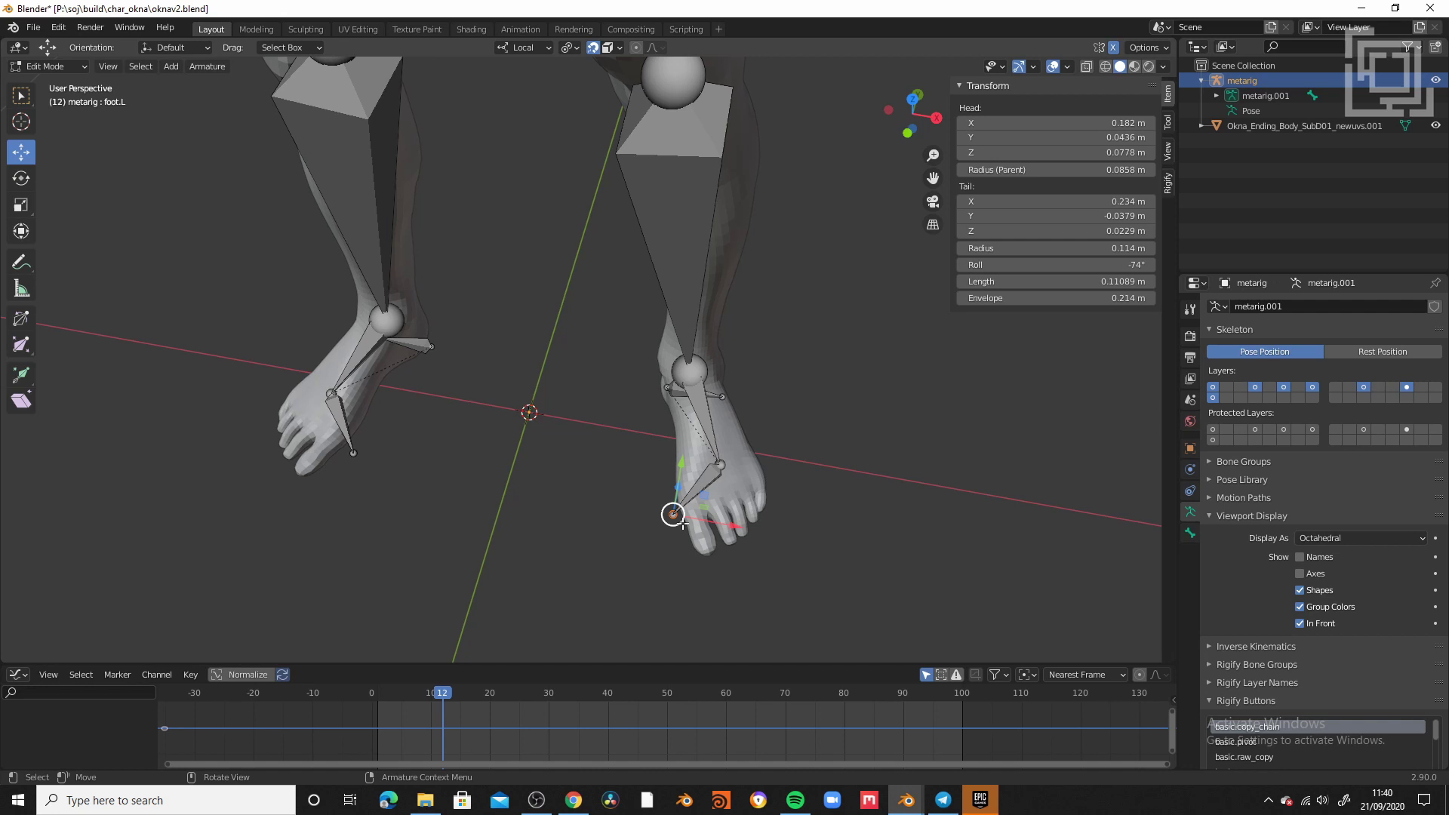
- Move the left toe bone's tip to the mesh's toes, turning snapping off to adjust its height
key("g")
left_click(745, 530)
middle_click_drag(745, 530, 438, 456)
left_click_drag(522, 556, 444, 600)
left_click(594, 49)
middle_click_drag(521, 392, 585, 412)
left_click_drag(481, 608, 490, 579)
key("KP_Decimal")
scroll(420, 498, "down", 6)
left_click_drag(588, 304, 588, 253)
- Adjust the position of the left heel bone to fit beneath the mesh's heel
middle_click_drag(604, 415, 691, 427)
left_click(518, 400)
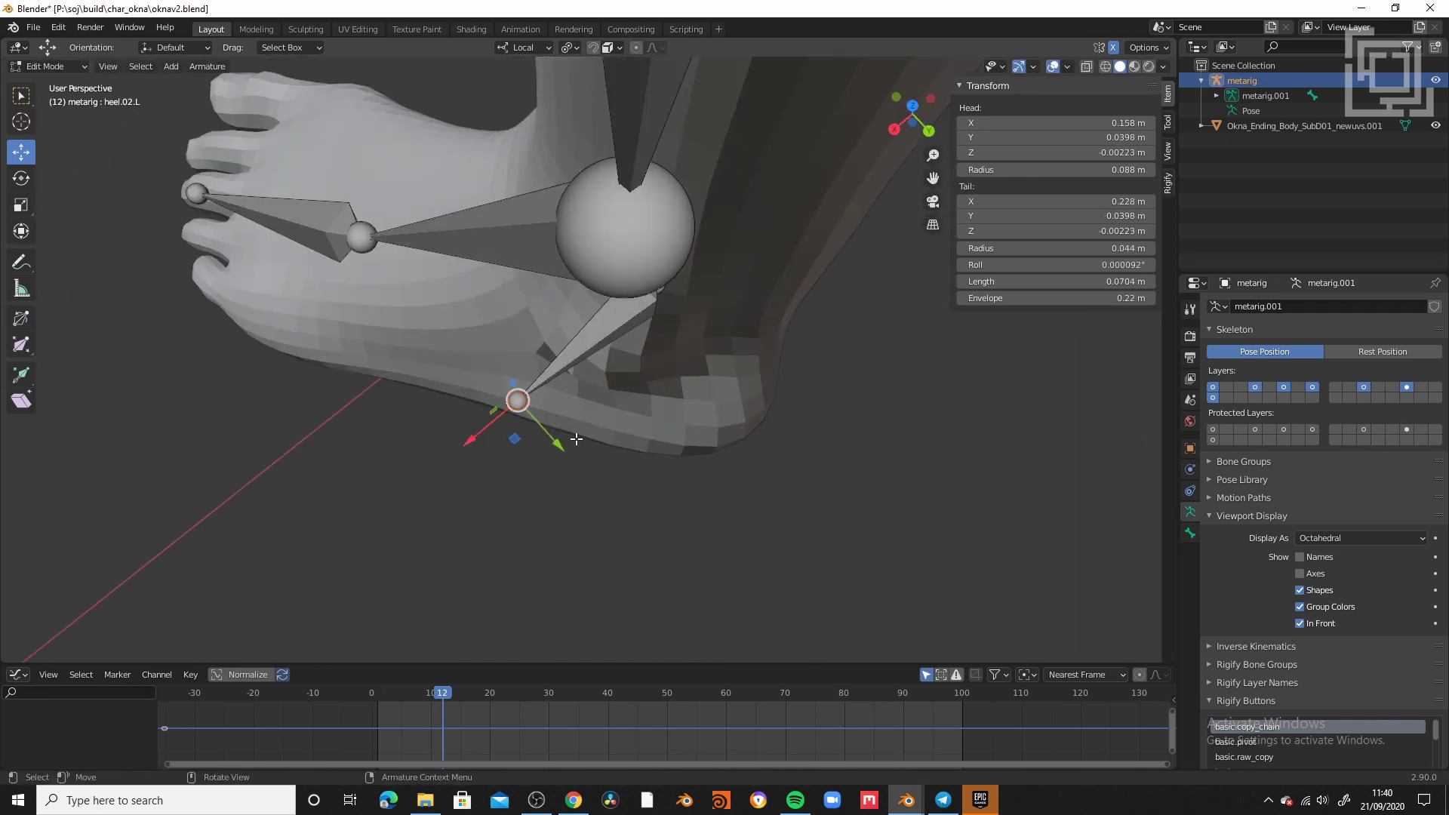
left_click(568, 477)
middle_click_drag(568, 477, 658, 362)
left_click_drag(592, 253, 594, 246)
middle_click_drag(649, 249, 962, 313)
- Adjust the roll of the left foot bone and the left shin bone
left_click(628, 483)
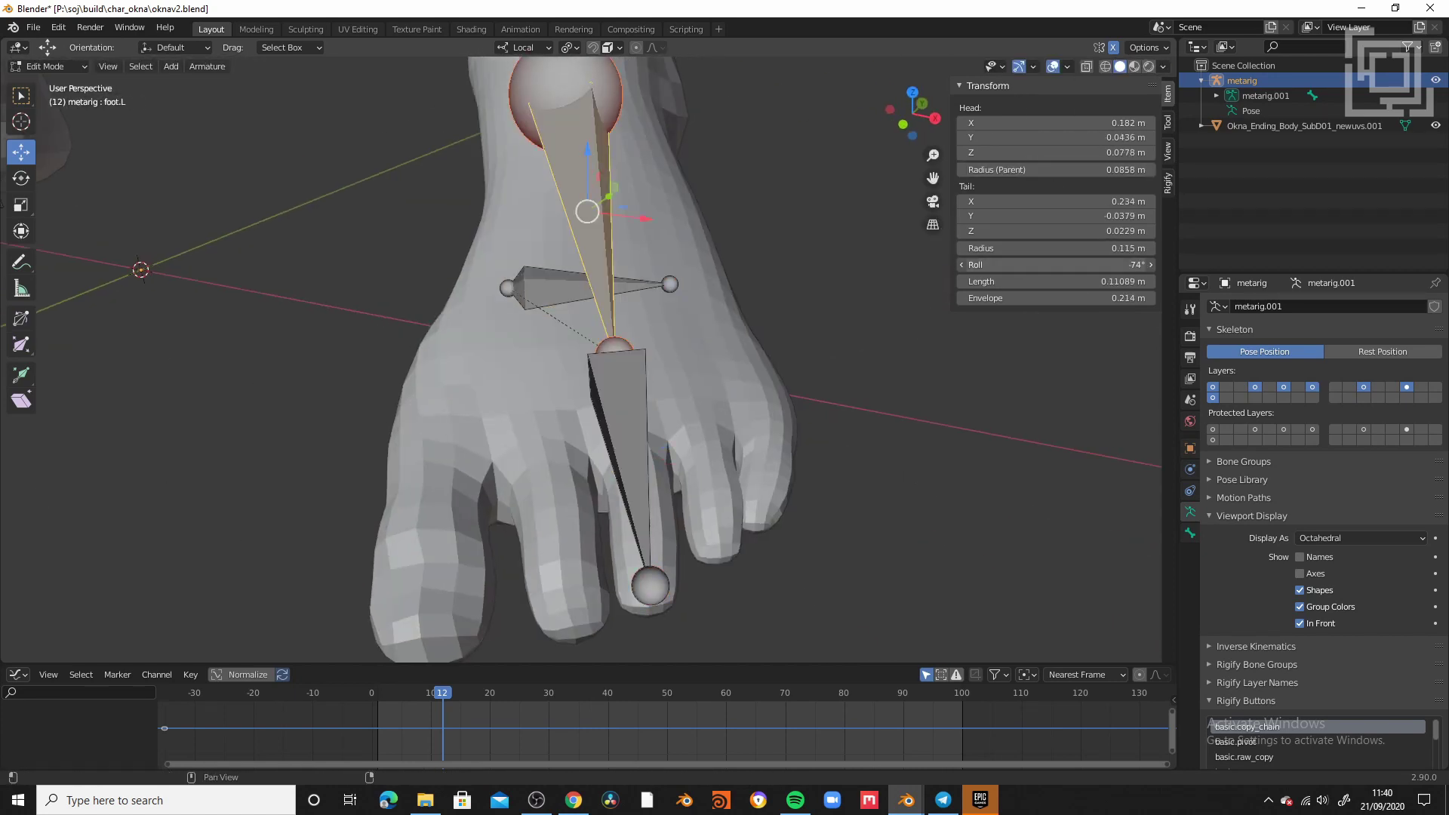
left_click_drag(1057, 265, 1041, 265)
scroll(611, 362, "down", 8)
middle_click_drag(606, 365, 622, 331)
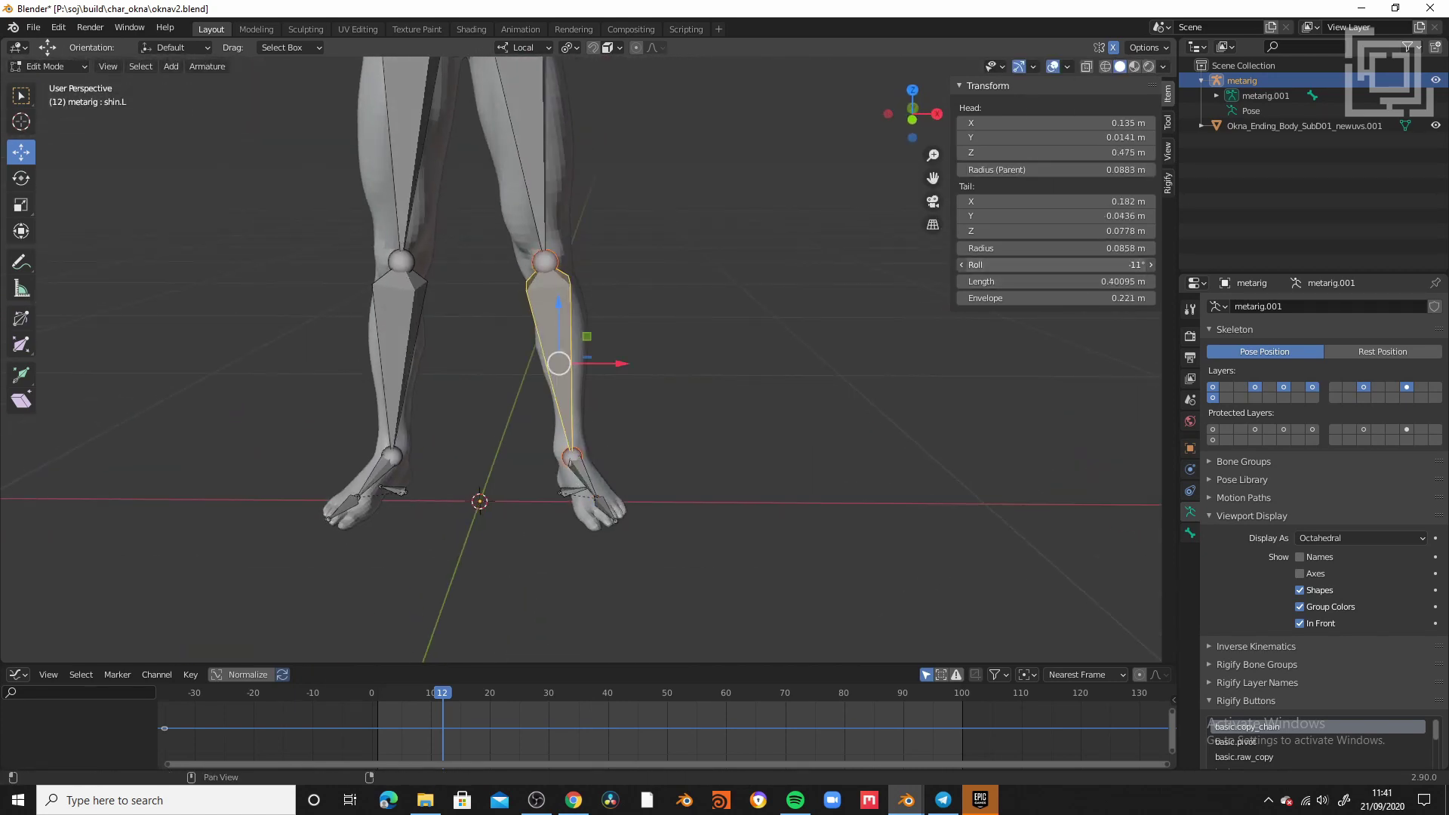
left_click_drag(1057, 264, 1053, 265)
- Select the meta-rig and put it into Edit Mode
middle_click_drag(543, 166, 604, 604, "shift")
scroll(528, 453, "up", 3)
middle_click_drag(423, 483, 492, 451)
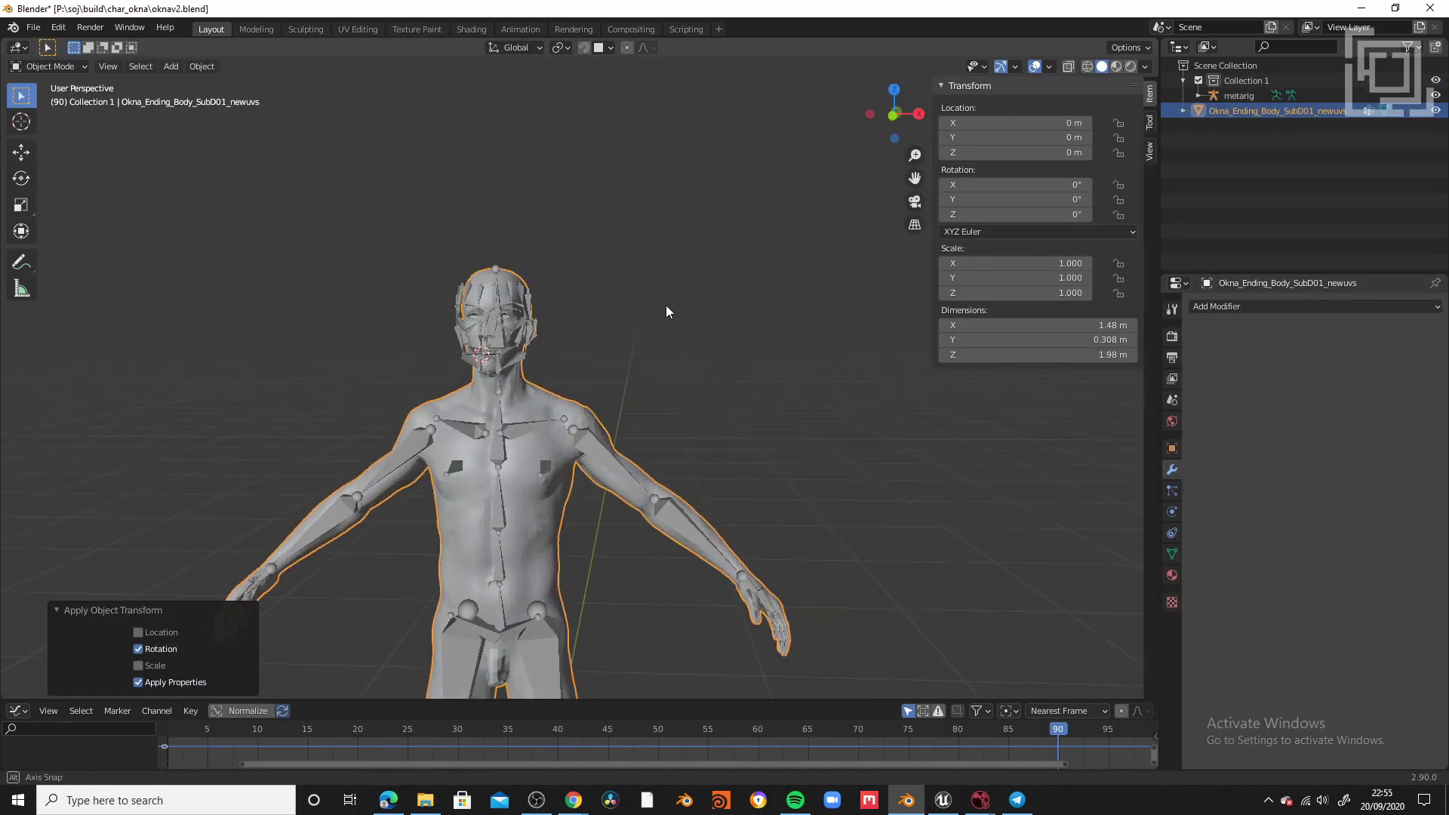
middle_click_drag(669, 310, 495, 446)
scroll(527, 287, "up", 3)
scroll(550, 346, "up", 2)
scroll(517, 494, "up", 3)
middle_click_drag(604, 453, 529, 423, "shift")
scroll(537, 337, "down", 4)
middle_click_drag(573, 408, 486, 378, "shift")
scroll(614, 453, "up", 3)
left_click(425, 451)
left_click(47, 66)
left_click(49, 99)
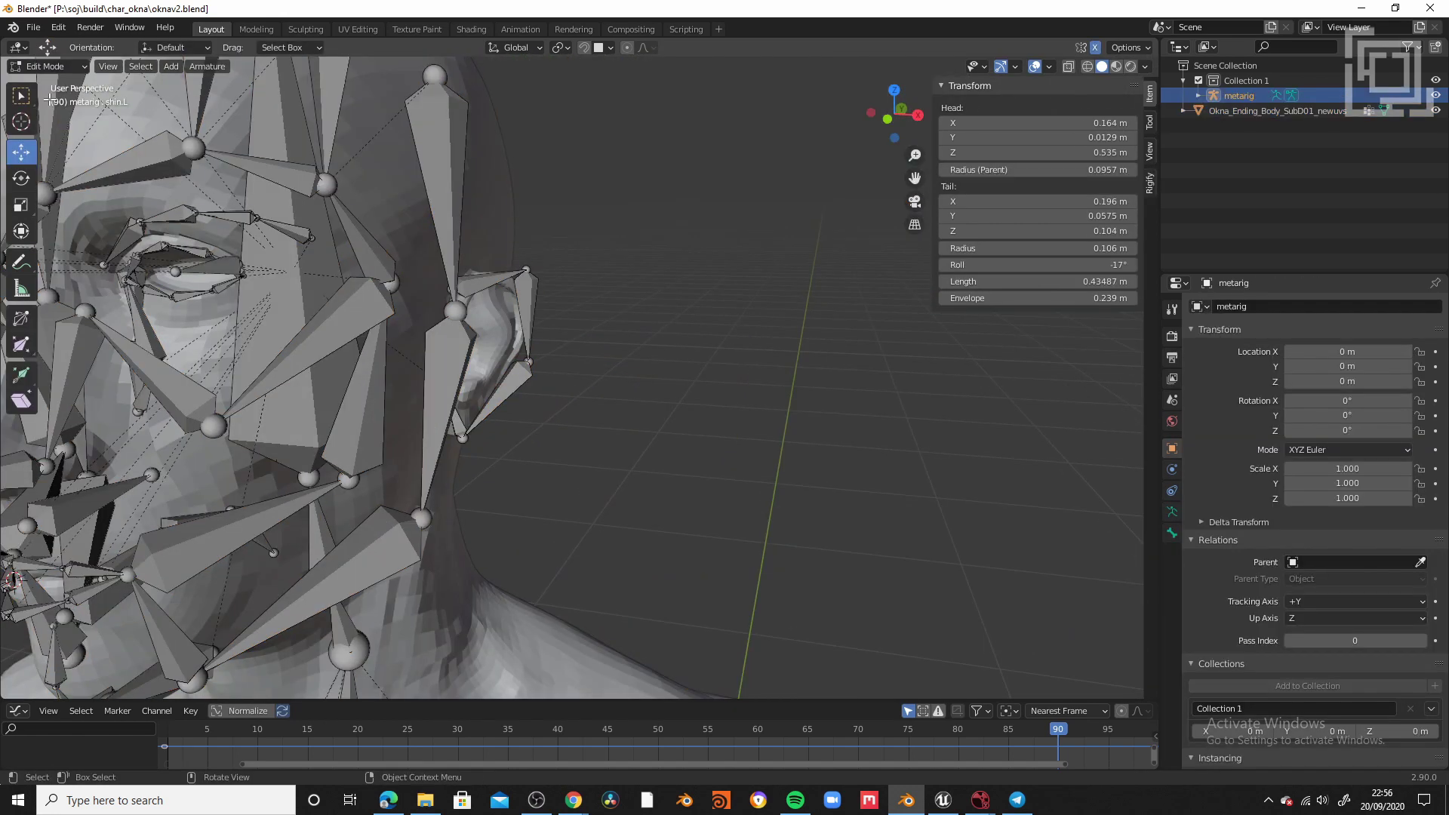
- Set the meta-rig's bone display type to Stick
middle_click_drag(697, 352, 637, 362)
scroll(663, 318, "up", 2)
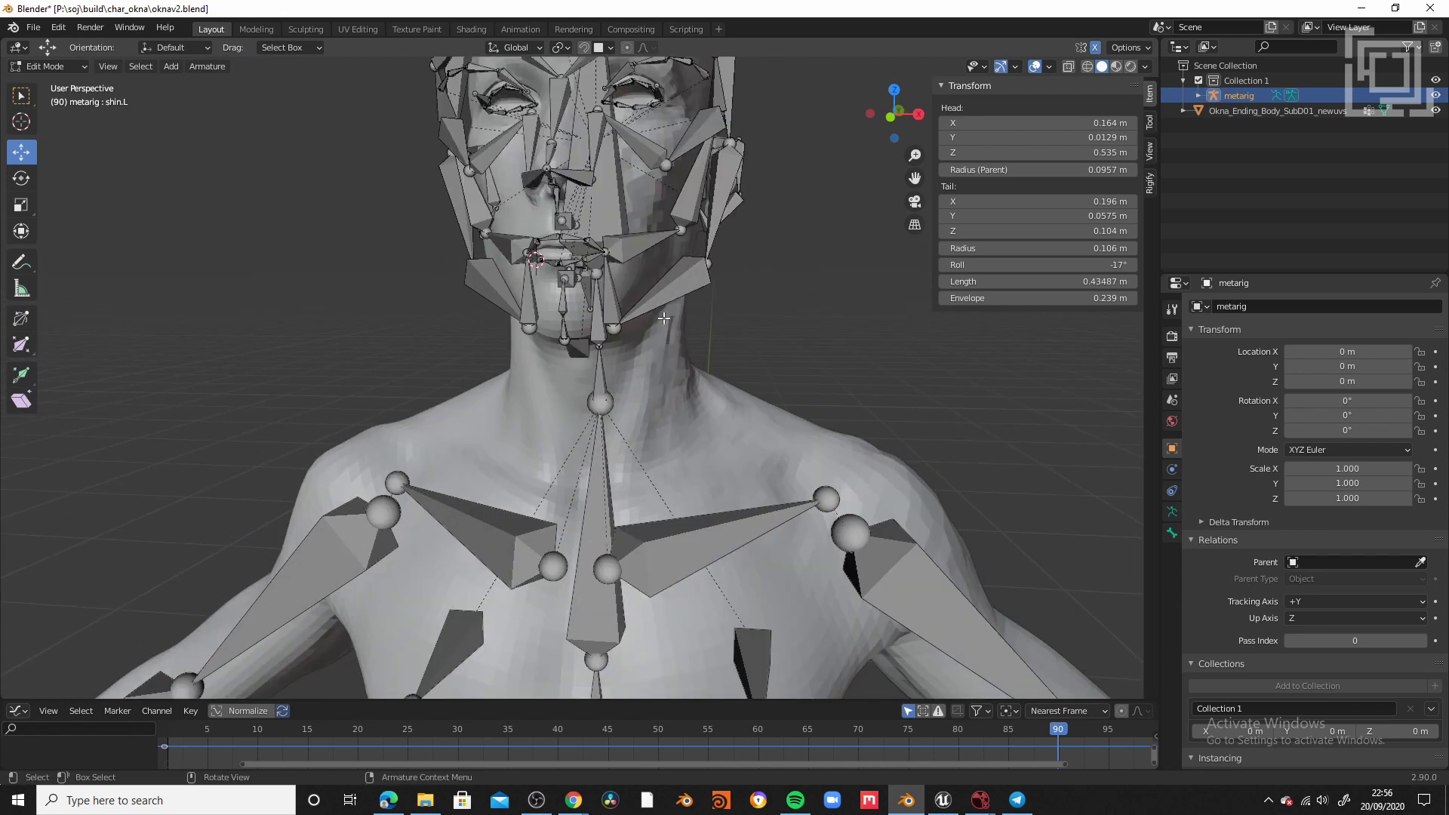
key("KP_Decimal")
middle_click_drag(682, 314, 688, 279)
scroll(688, 279, "down", 6)
left_click(1171, 511)
scroll(1292, 564, "down", 1)
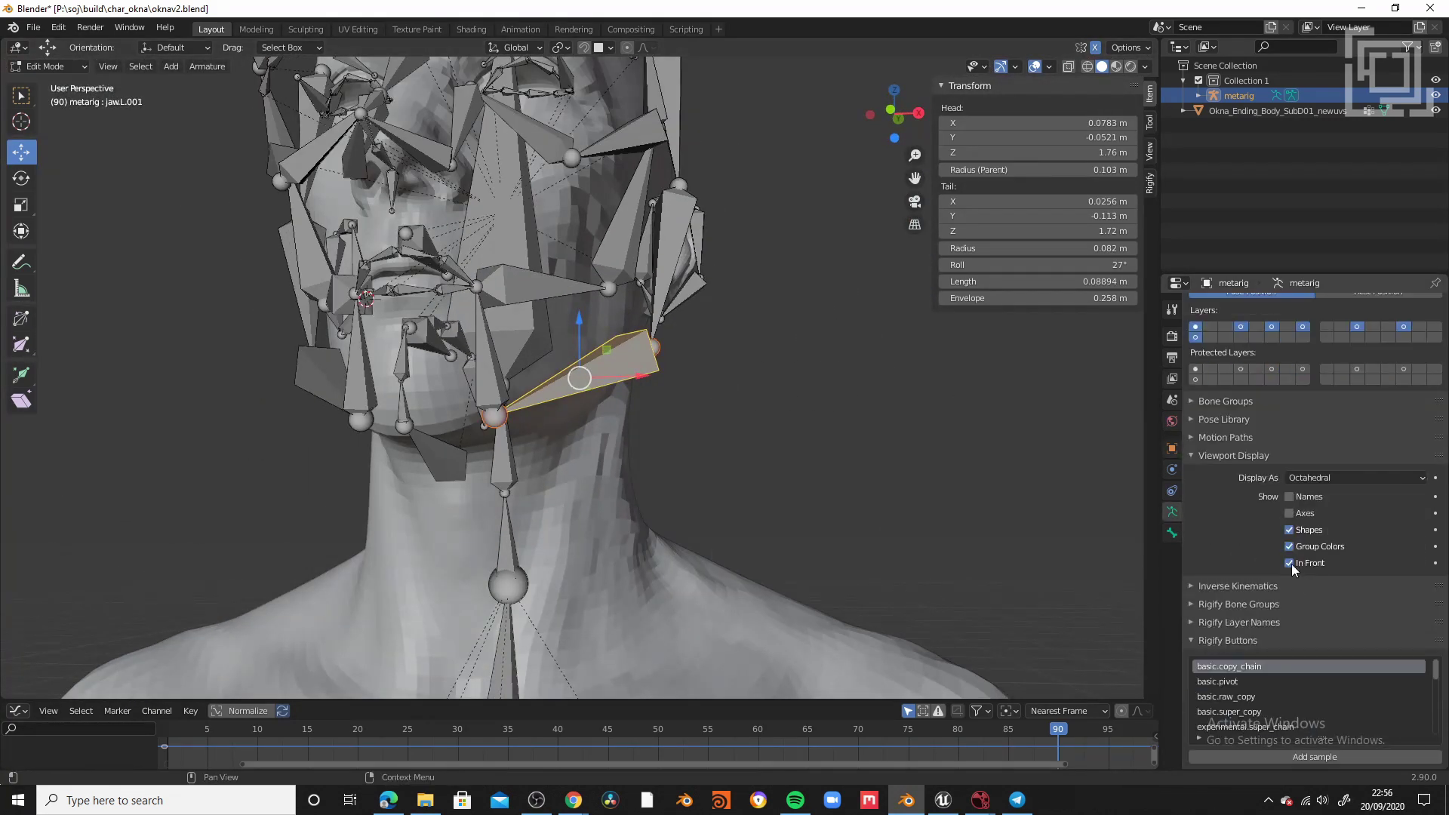
left_click(1329, 477)
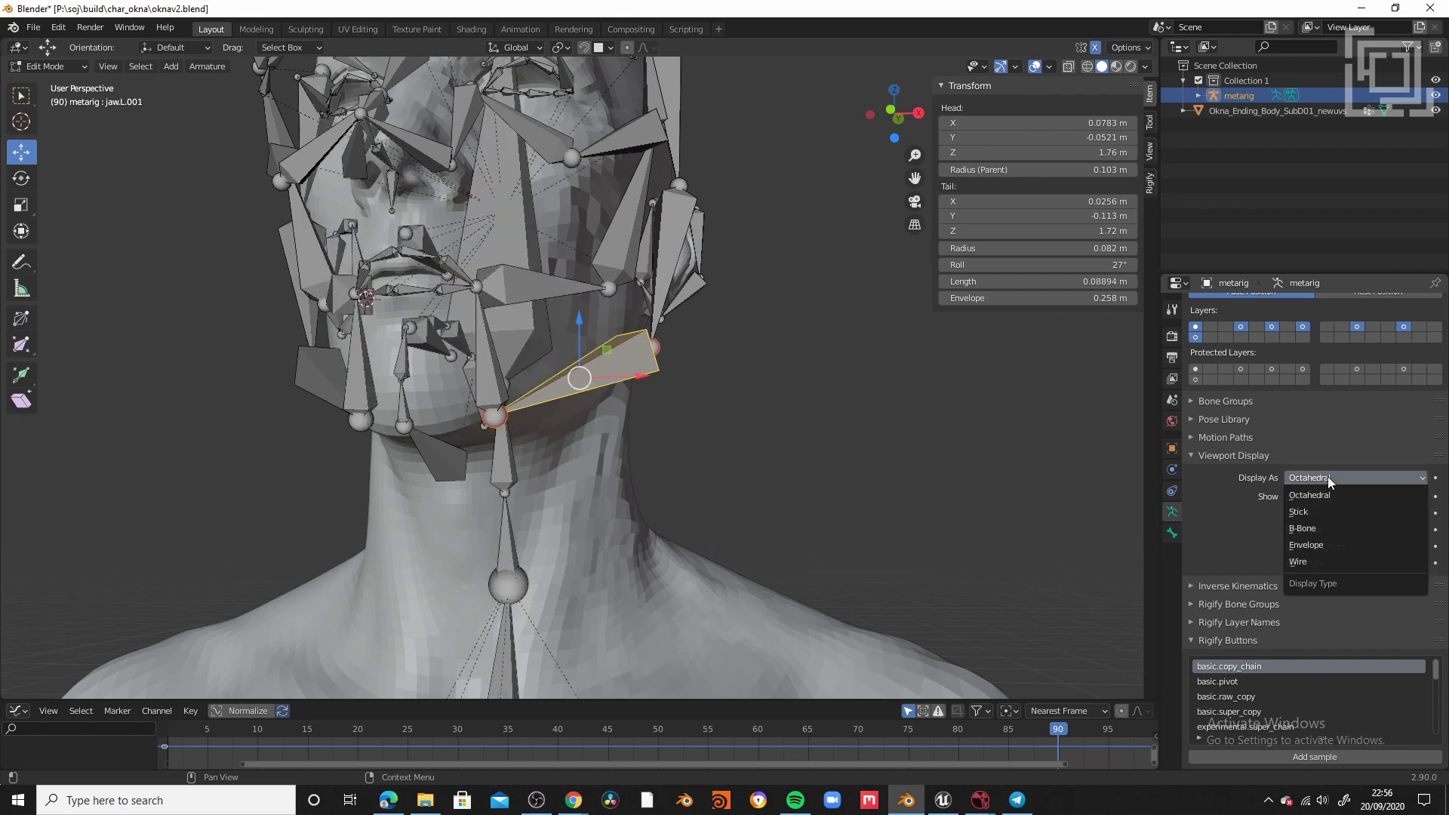
left_click(1316, 514)
- Try to move a joint of the left nose bone with face snapping enabled
middle_click_drag(627, 423, 524, 343)
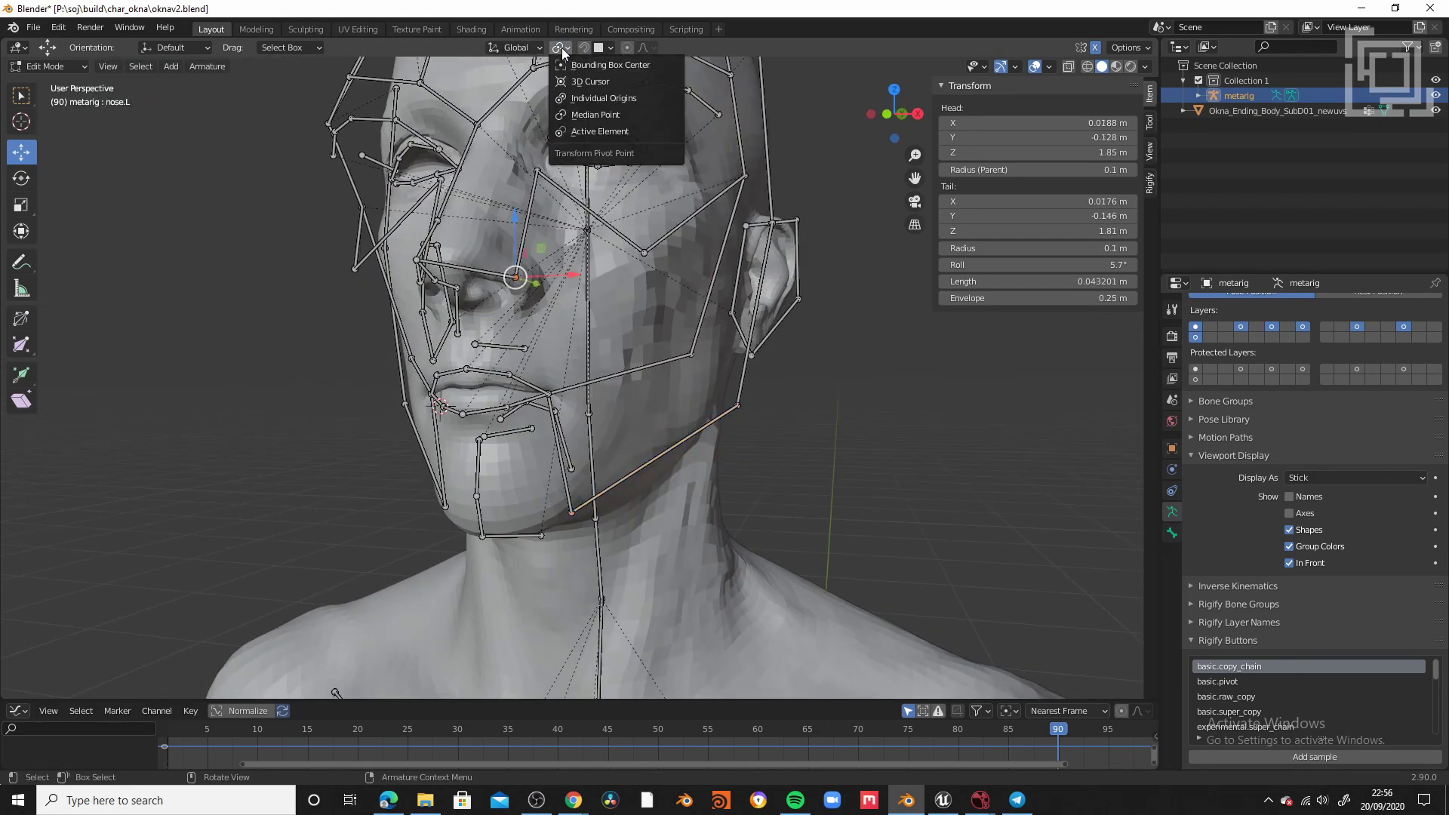
mouse_move(598, 47)
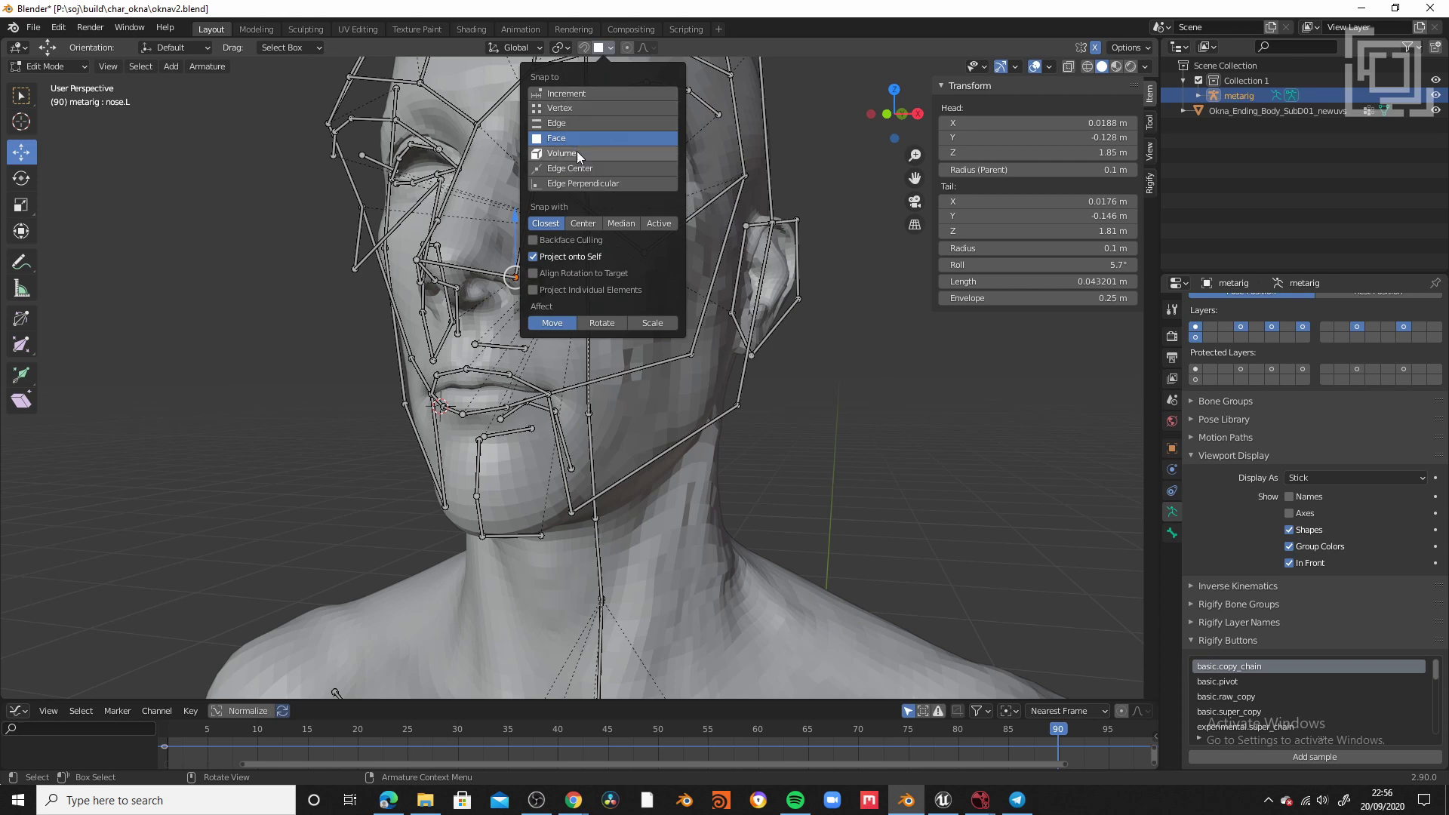
left_click(583, 47)
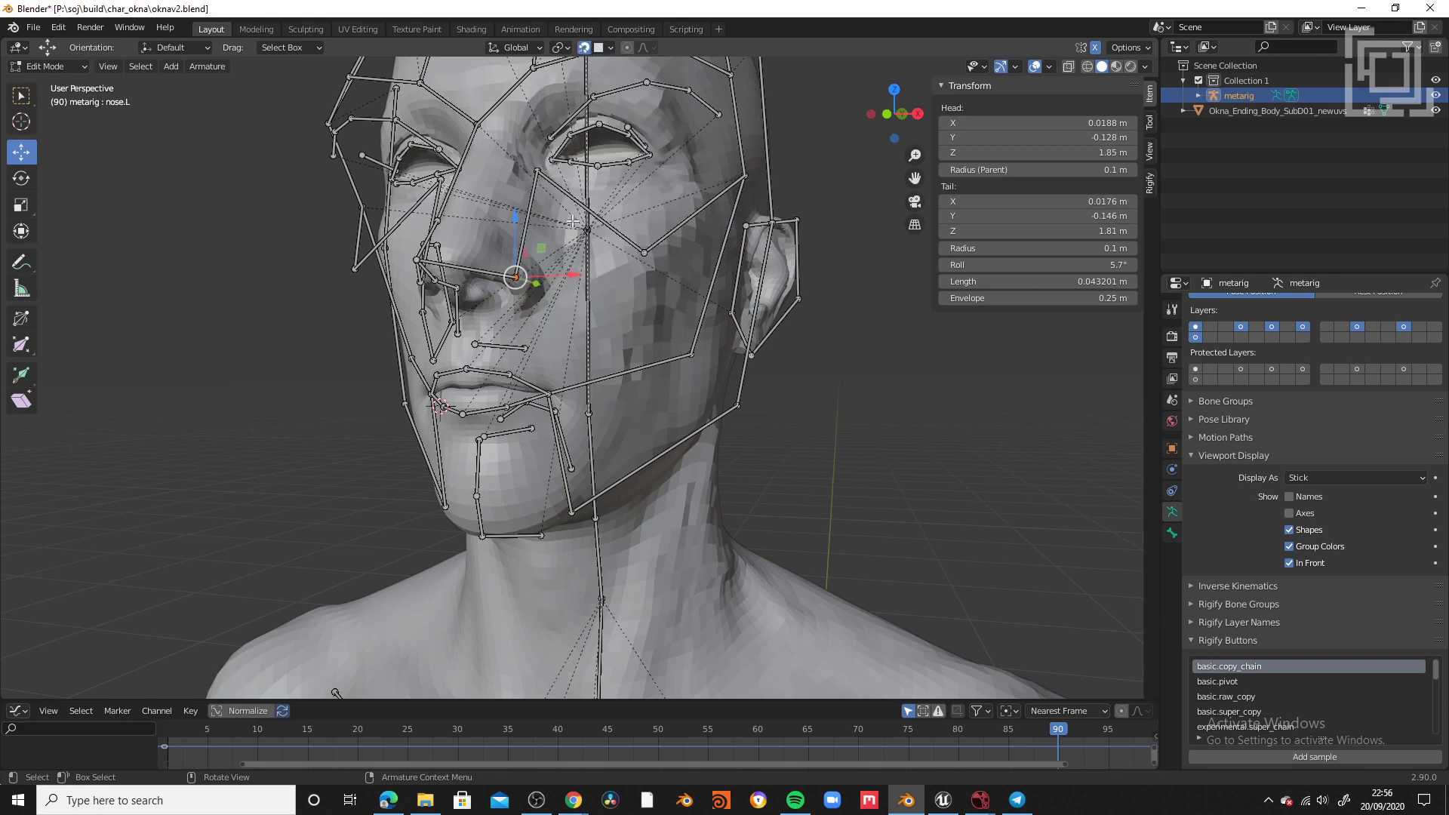
middle_click_drag(513, 302, 550, 303)
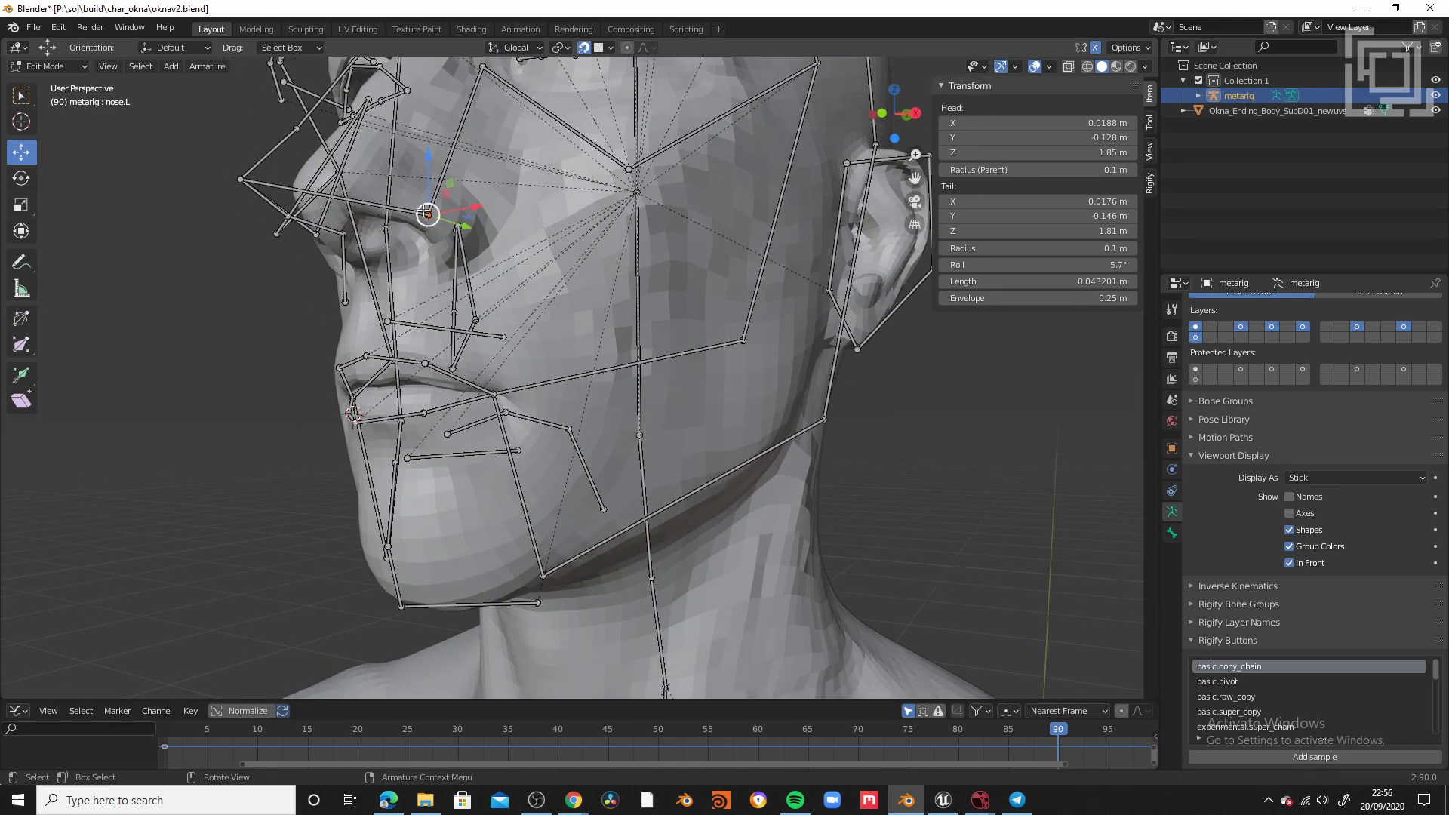
left_click(488, 233)
middle_click_drag(488, 233, 705, 284)
scroll(528, 249, "down", 3)
key("ctrl+z")
left_click(583, 47)
- Move the central nose bones' joints to follow the mesh's nose profile down to its base
middle_click_drag(824, 262, 679, 227)
left_click_drag(604, 227, 631, 220)
middle_click_drag(631, 219, 785, 242)
left_click(824, 263)
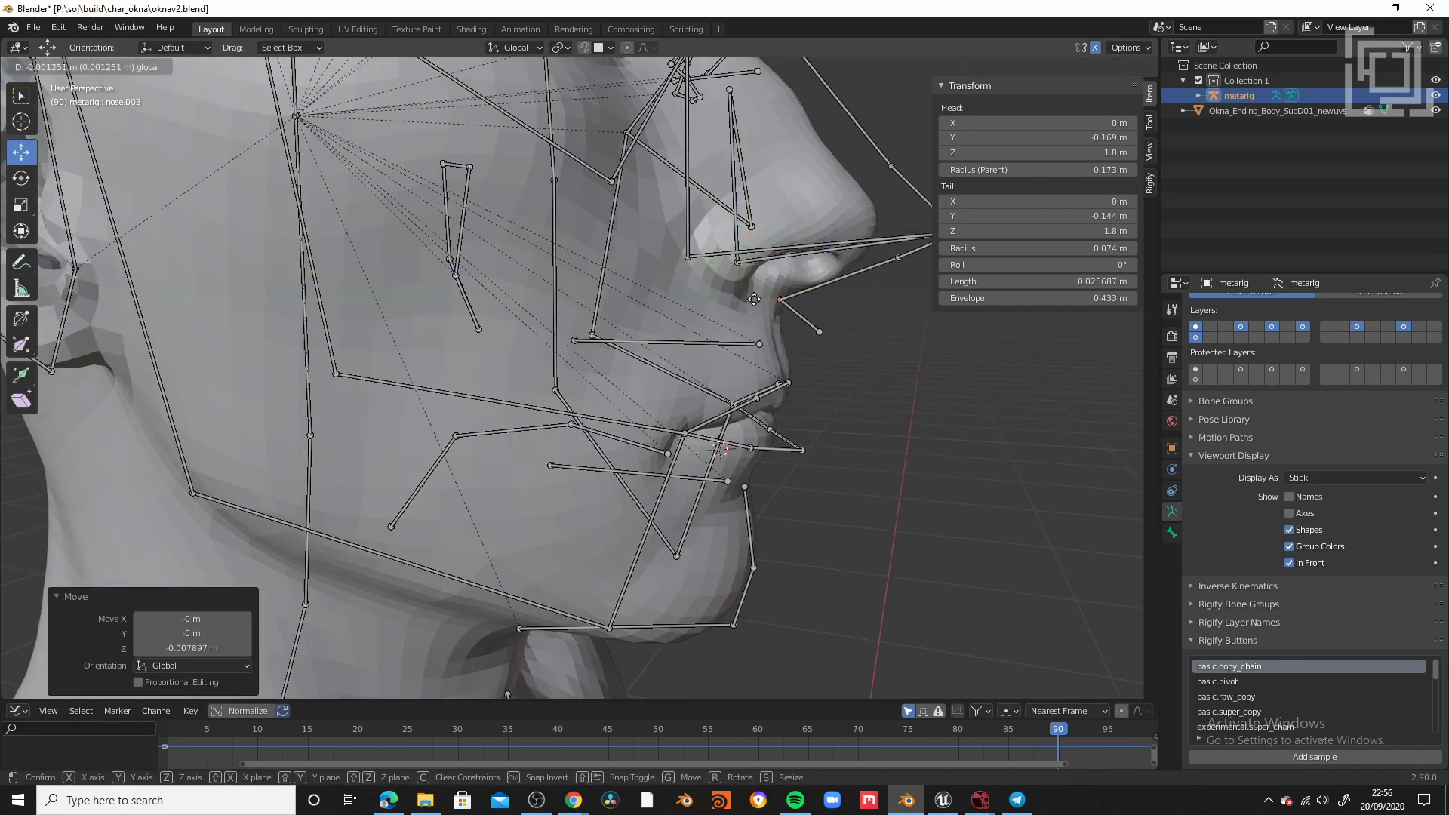
left_click_drag(754, 299, 743, 300)
mouse_move(743, 300)
middle_mouse_down()
mouse_move(785, 302)
mouse_move(725, 317)
middle_mouse_up()
left_click_drag(679, 352, 716, 351)
middle_click_drag(717, 350, 773, 284)
left_click(648, 213)
middle_click_drag(680, 249, 743, 317)
left_click_drag(702, 317, 713, 317)
- Lower the joint at the bridge of the nose along the Z axis
left_click(754, 285)
left_click(630, 162)
middle_click_drag(754, 285, 586, 329)
key("KP_Decimal")
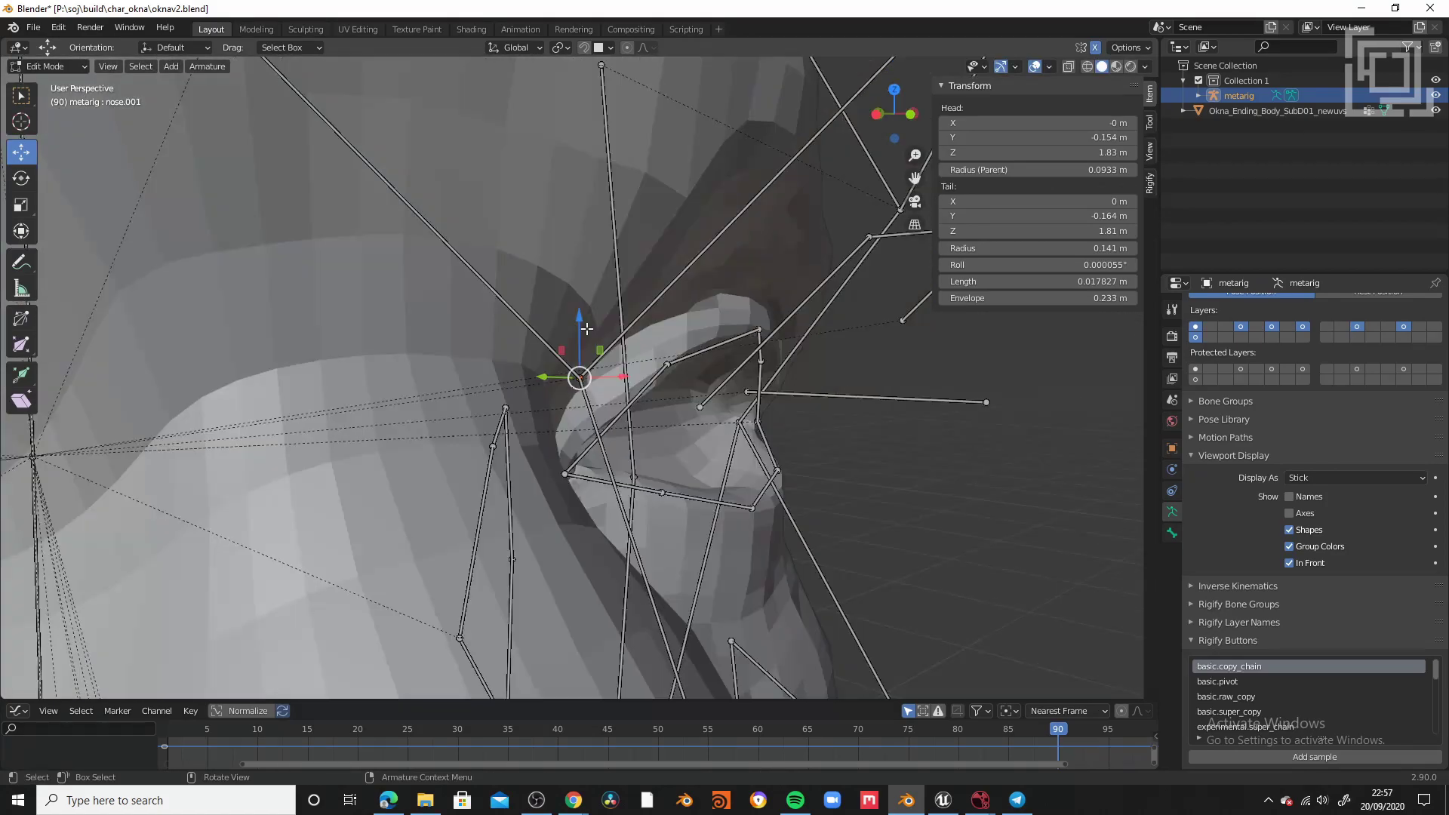
left_click_drag(580, 318, 580, 336)
middle_click_drag(587, 332, 540, 384)
- Enable face snapping and snap the left forehead bone's lower joint and the inner brow bone's joint onto the mesh
left_click(608, 303)
middle_click_drag(611, 309, 662, 309)
left_click(584, 48)
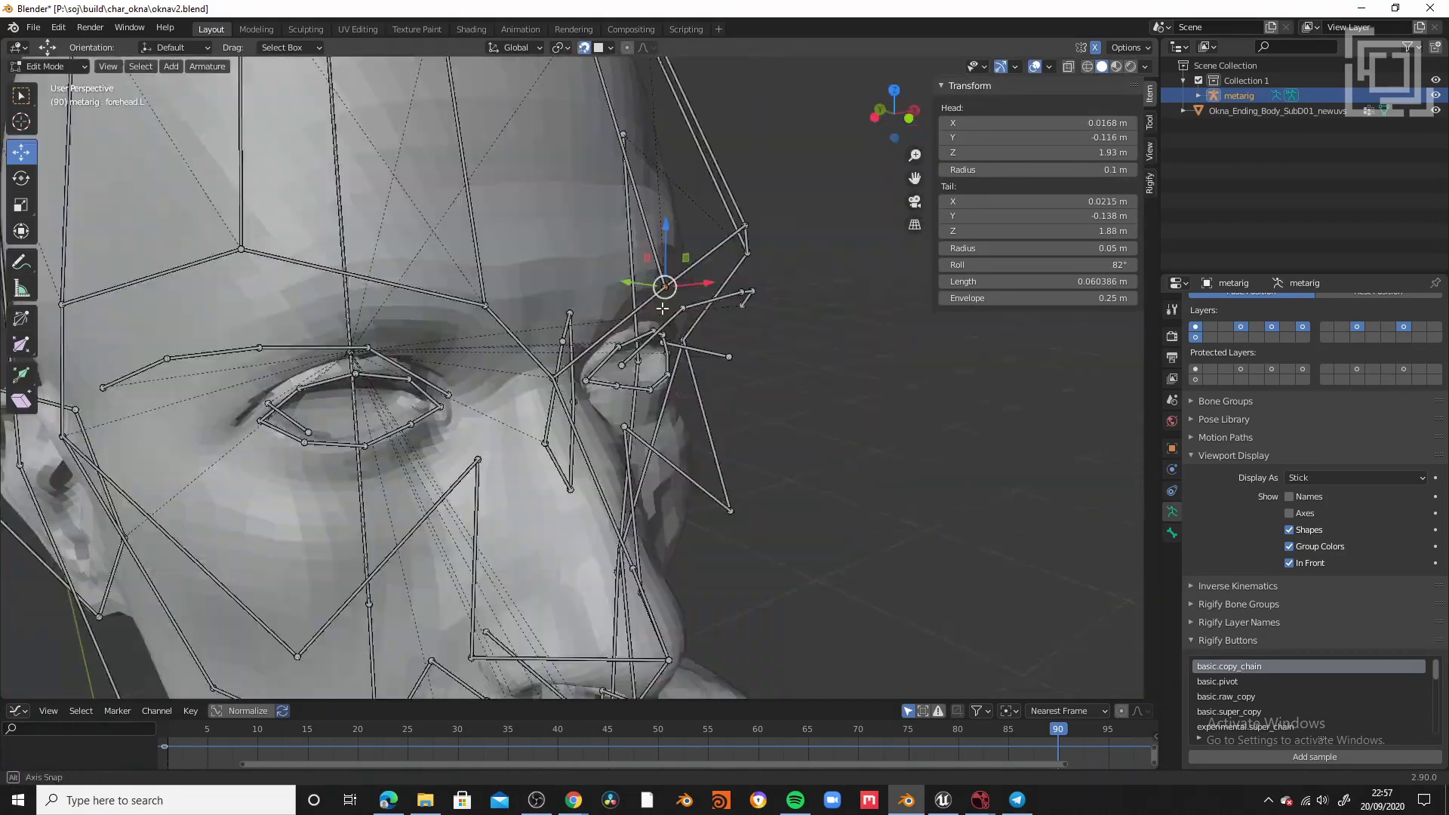
left_click_drag(665, 287, 628, 285)
middle_click_drag(629, 302, 785, 325)
scroll(755, 339, "down", 4)
scroll(755, 378, "up", 4)
middle_click_drag(755, 377, 804, 423)
left_click(740, 402)
left_click_drag(740, 402, 713, 398)
scroll(848, 436, "down", 1)
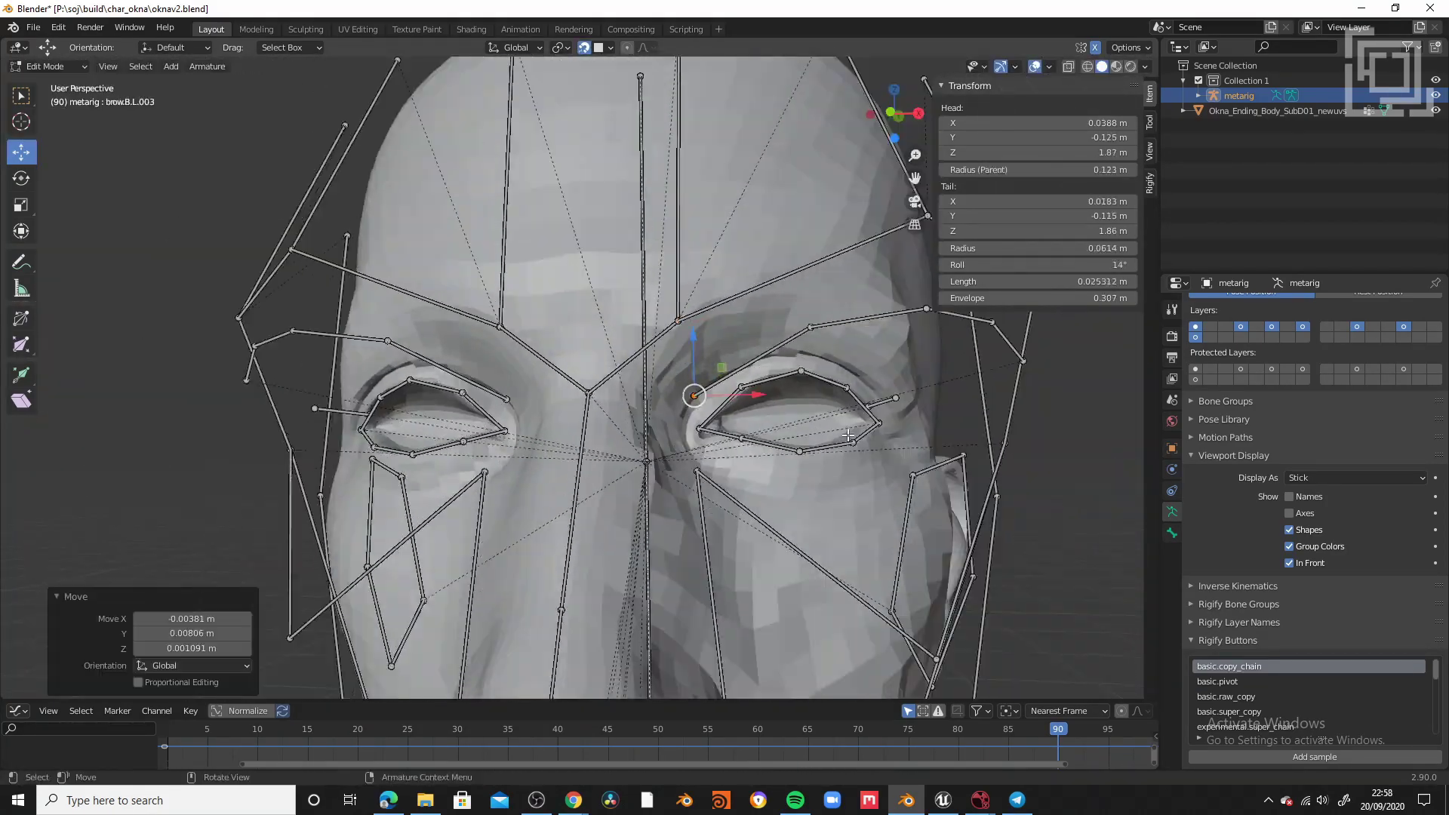
- Snap the left brow bones' joints onto the mesh along the crease above the eye
left_click(746, 363)
middle_click_drag(745, 363, 775, 405)
middle_click_drag(881, 360, 965, 392)
key("ctrl+z")
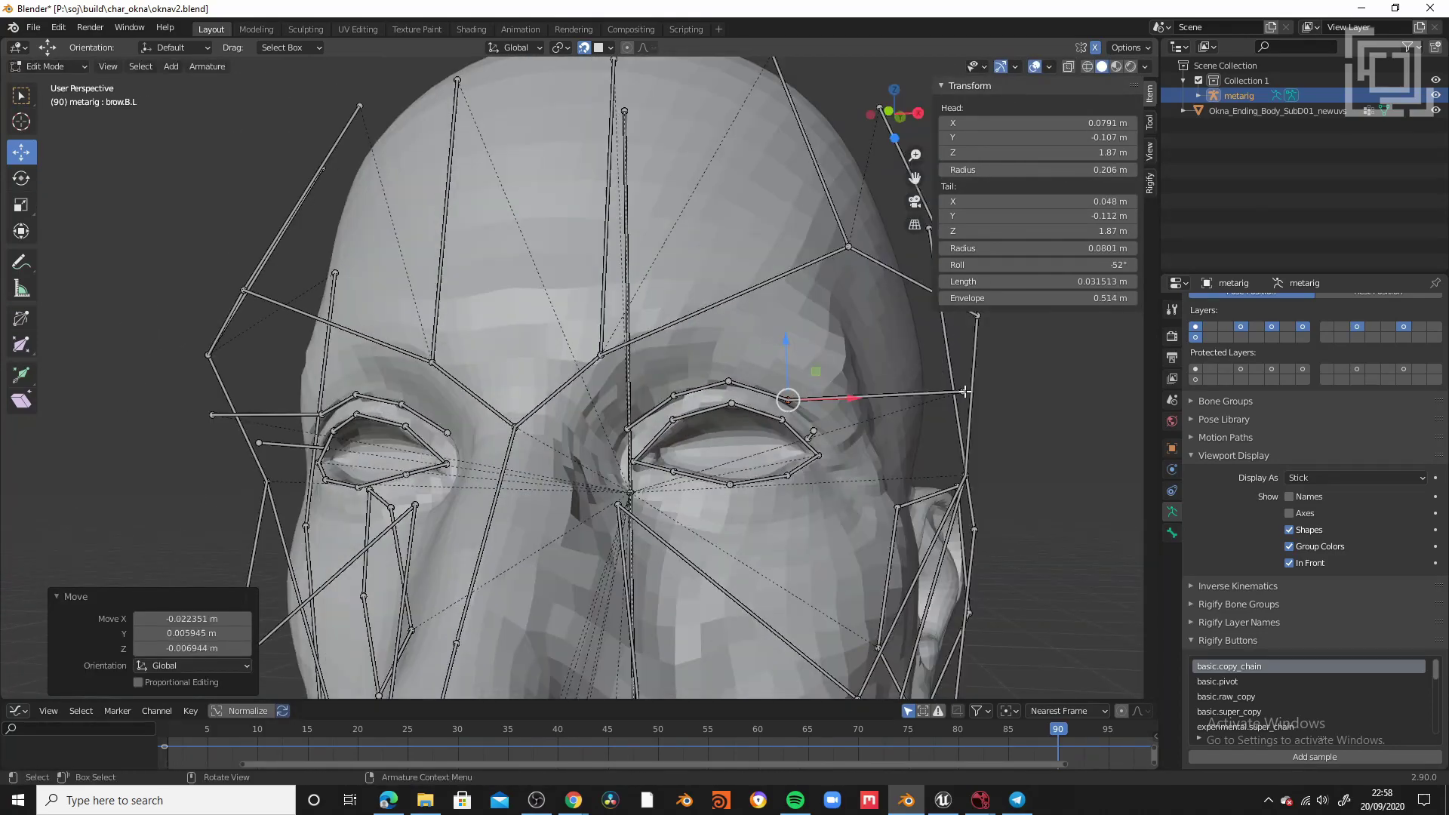
scroll(853, 445, "down", 2)
middle_click_drag(911, 466, 898, 430)
- Snap the joints along the left forehead and temple bones onto the mesh's brow ridge
left_click(775, 286)
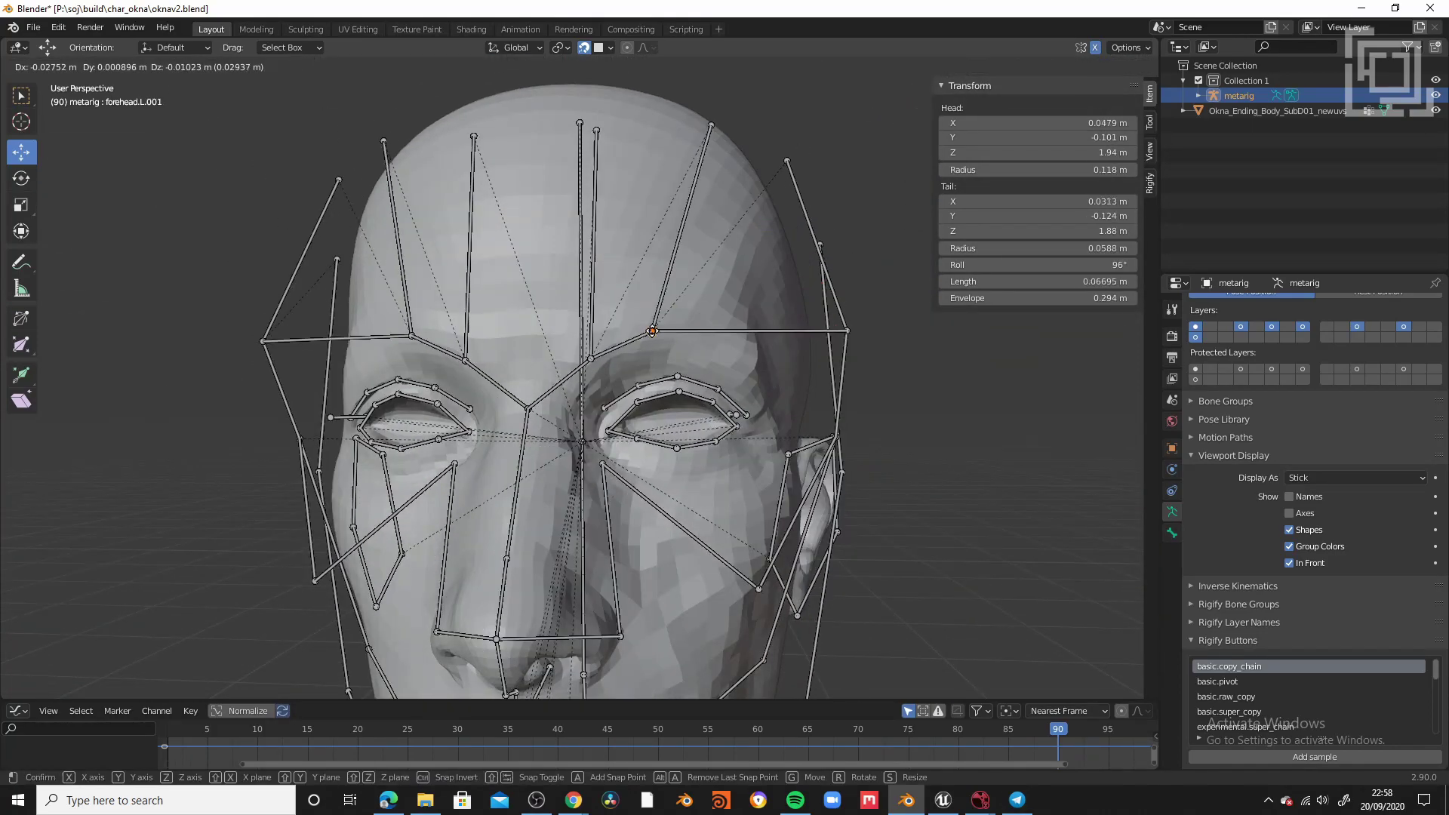
left_click(878, 326)
left_click_drag(877, 325, 815, 355)
mouse_move(815, 355)
middle_mouse_down()
mouse_move(728, 358)
mouse_move(860, 374)
mouse_move(800, 362)
middle_mouse_up()
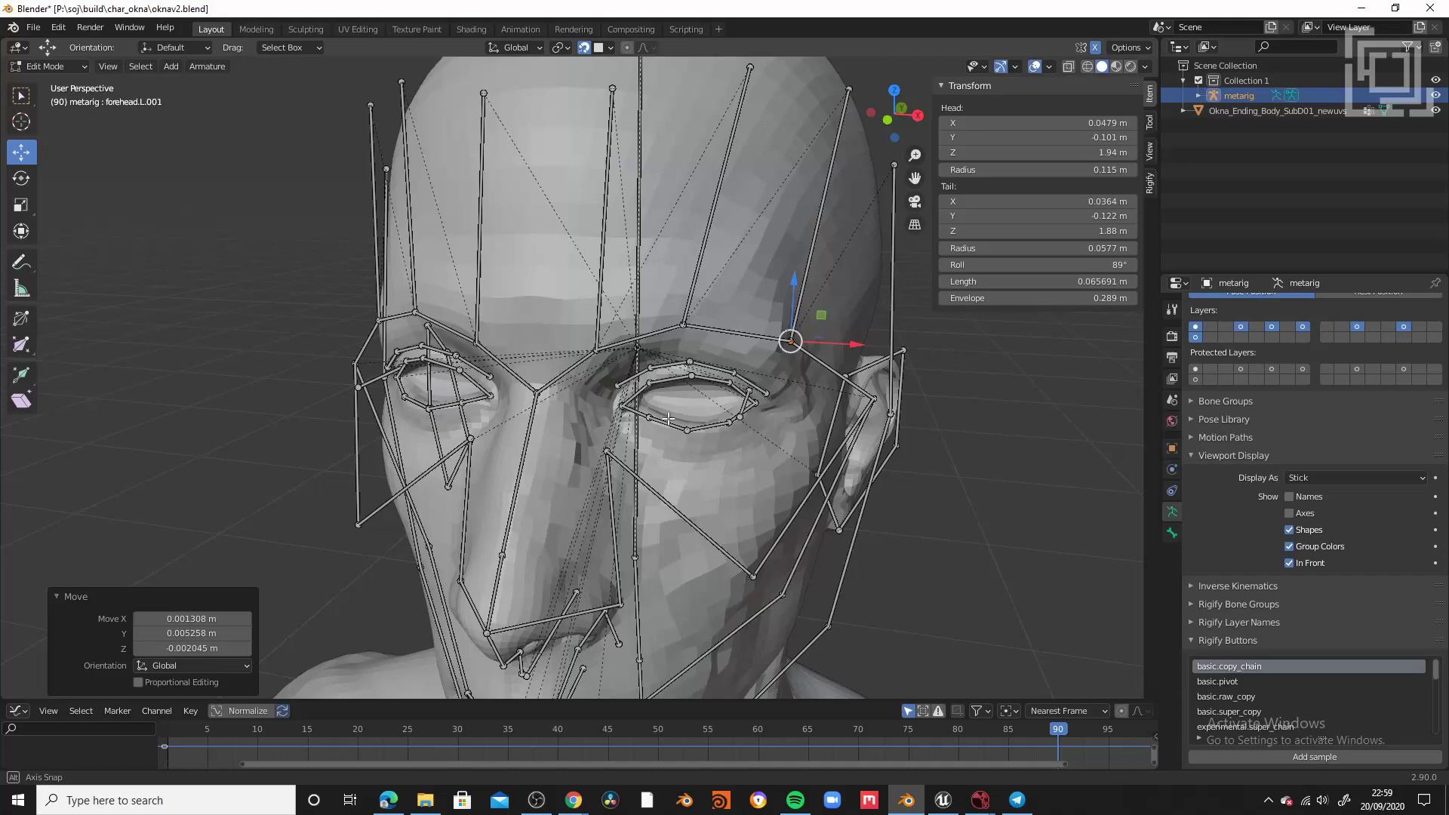
left_click_drag(815, 366, 804, 383)
middle_click_drag(804, 383, 701, 377)
left_click_drag(988, 388, 973, 394)
middle_click_drag(974, 394, 1071, 407)
- Snap the left upper cheek bone's joints onto the mesh's cheek below the eye
left_click_drag(754, 562, 743, 532)
mouse_move(743, 532)
middle_mouse_down()
mouse_move(649, 528)
mouse_move(740, 539)
middle_mouse_up()
left_click(601, 435)
left_click_drag(601, 435, 606, 447)
middle_click_drag(606, 447, 679, 452)
scroll(675, 456, "down", 2)
left_click(672, 462)
left_click_drag(673, 462, 675, 472)
middle_click_drag(676, 471, 686, 596, "shift")
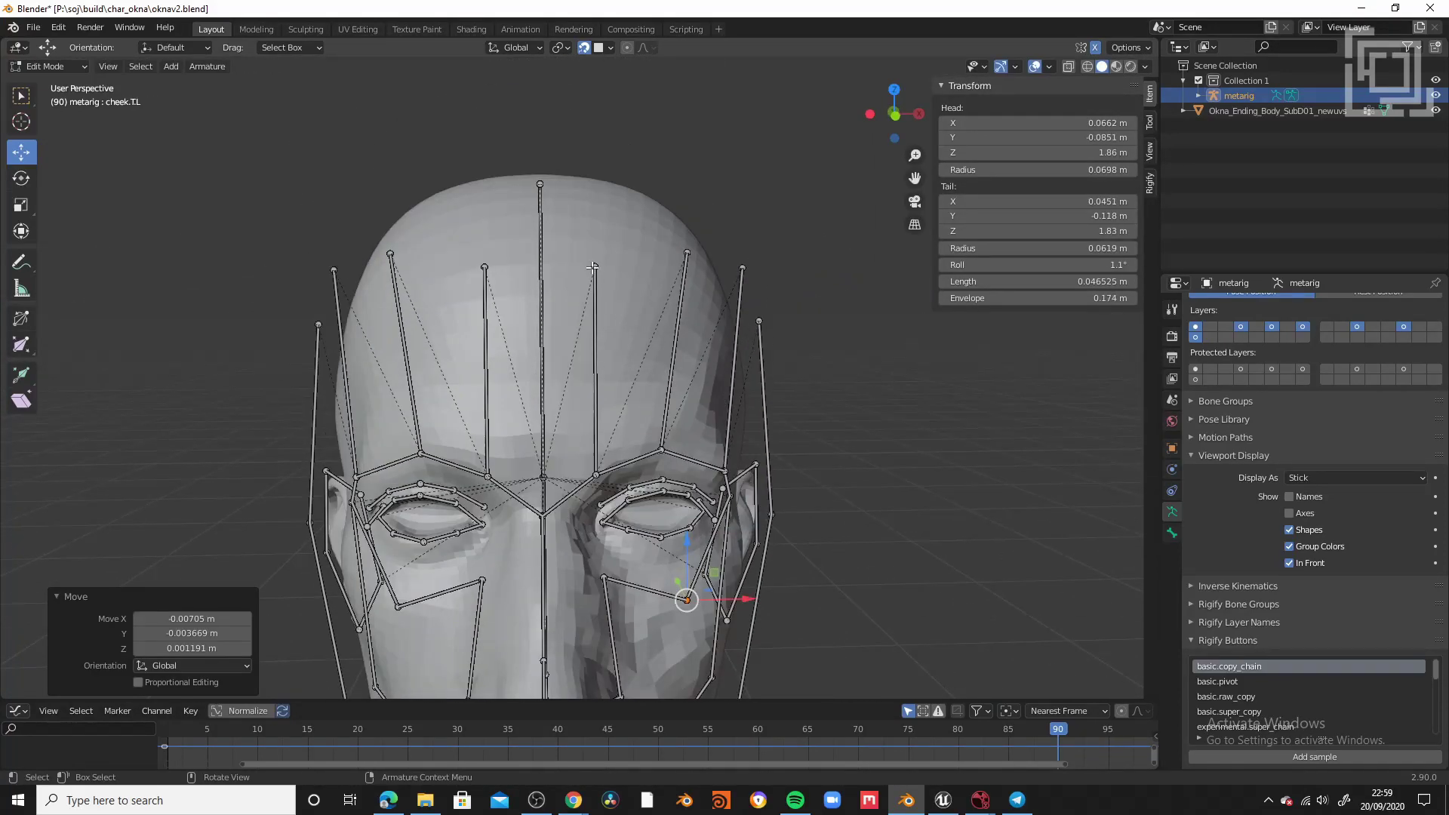
- Snap the upper ends of the left forehead bones onto the mesh's forehead
left_click(702, 260)
left_click_drag(702, 260, 688, 339)
middle_click_drag(720, 356, 865, 262)
left_click(865, 262)
left_click_drag(865, 264, 875, 256)
middle_click_drag(875, 257, 928, 362)
- Move the left ear bones' joints to follow the outline of the mesh's ear
left_click_drag(852, 467, 841, 485)
middle_click_drag(841, 485, 754, 467)
left_click_drag(815, 407, 828, 396)
left_click(754, 487)
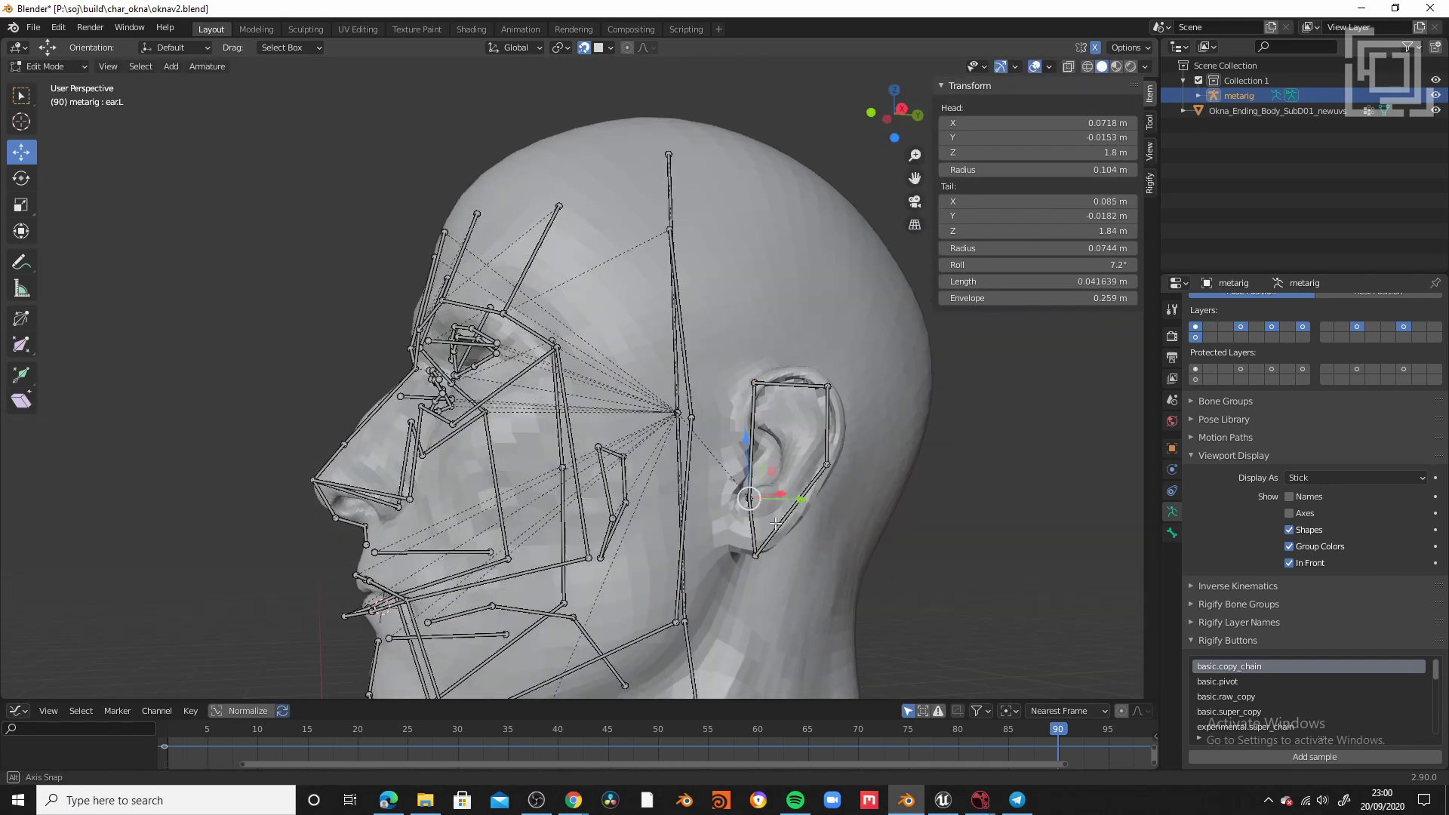
middle_click_drag(755, 486, 800, 513)
left_click_drag(800, 566, 829, 548)
left_click_drag(869, 659, 864, 653)
- Start importing the eyeball as a Wavefront OBJ and browse to the char_okna folder
middle_click_drag(864, 653, 919, 576)
scroll(918, 575, "down", 4)
middle_click_drag(649, 483, 702, 468)
scroll(698, 377, "up", 4)
left_click(693, 289)
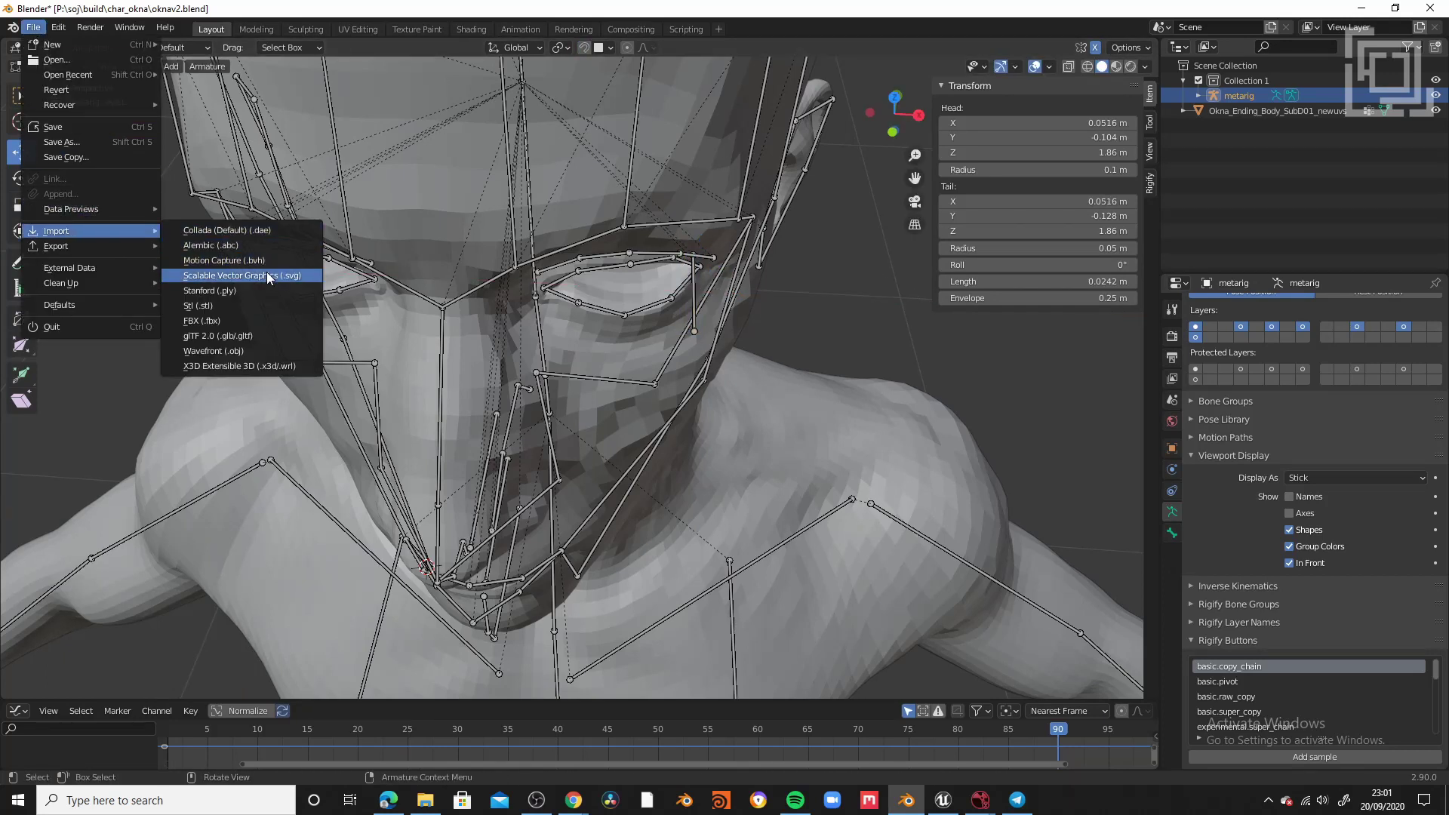
left_click(256, 349)
left_click(472, 151)
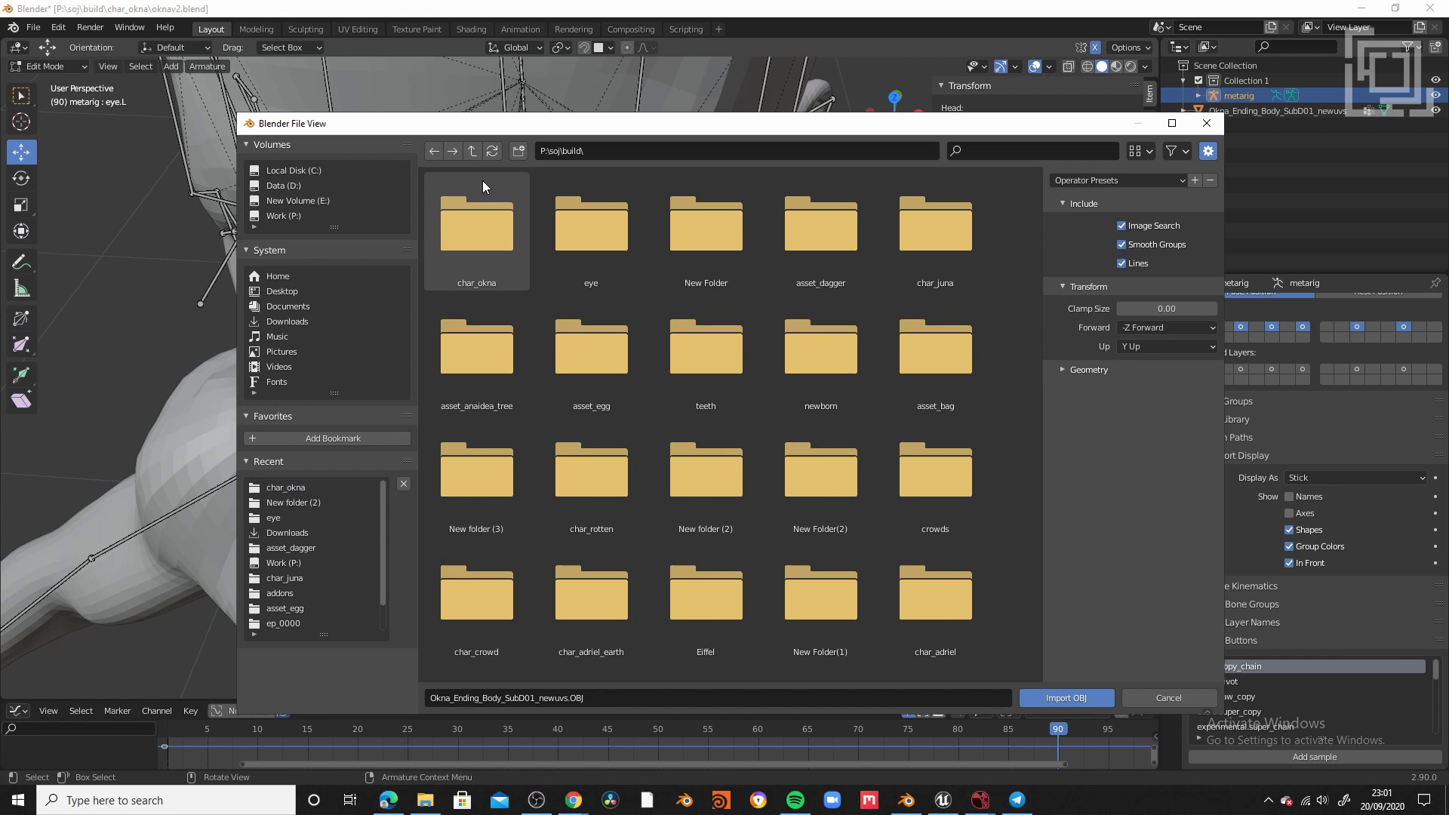
double_click(478, 219)
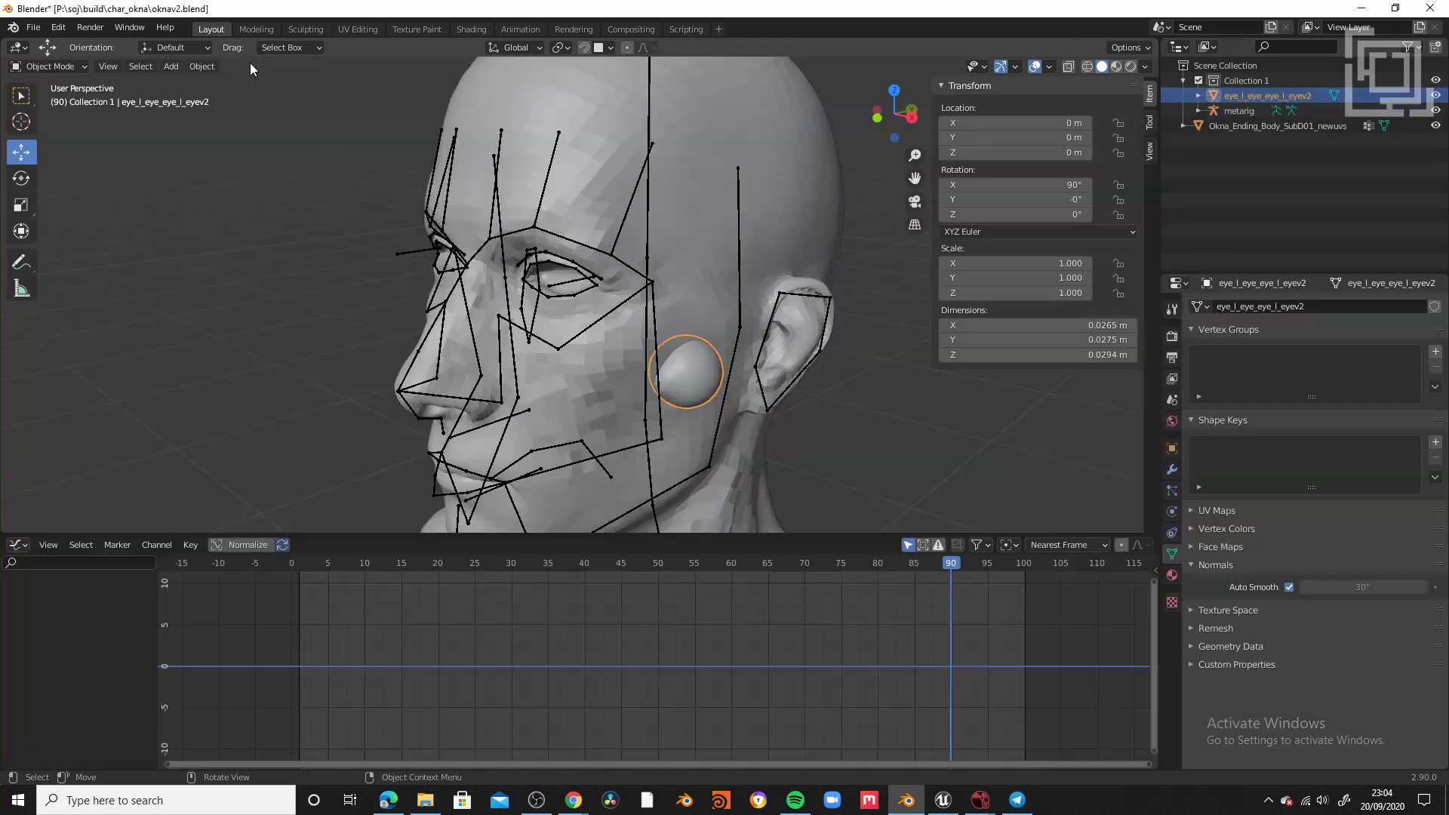
- Set the imported eyeball's origin to its geometry
left_click(202, 66)
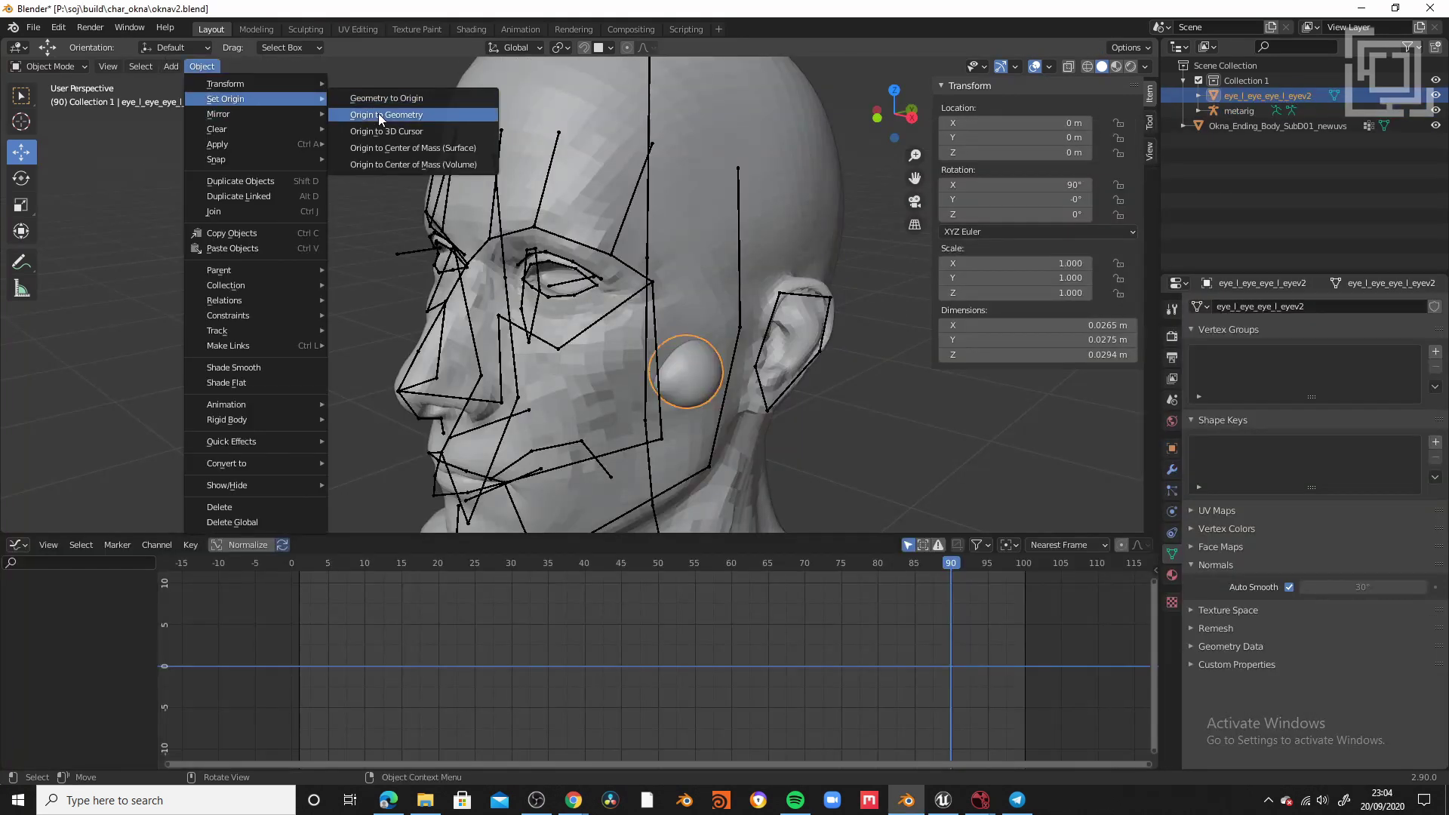
left_click(378, 113)
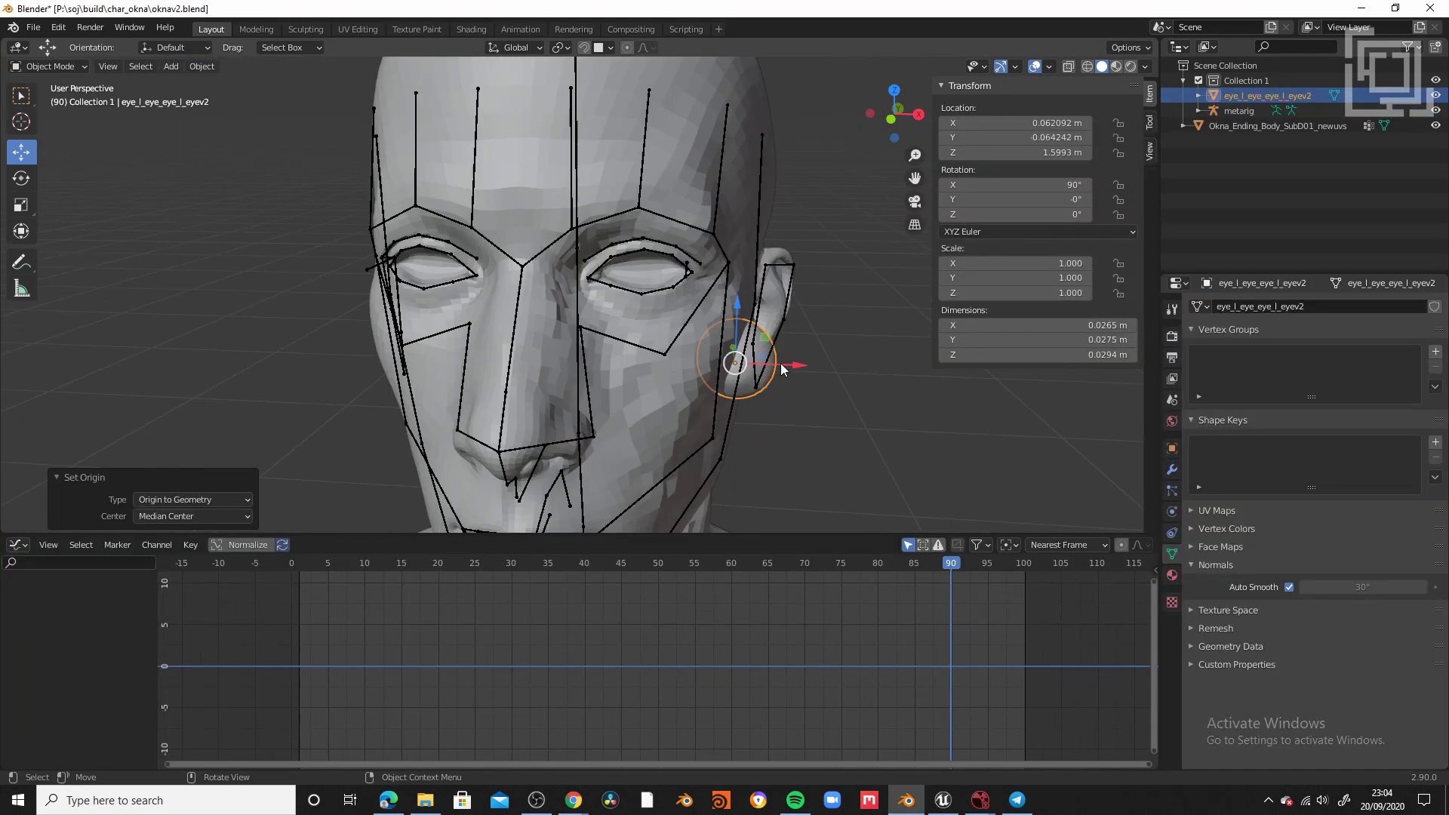
key("i")
key("ctrl+z")
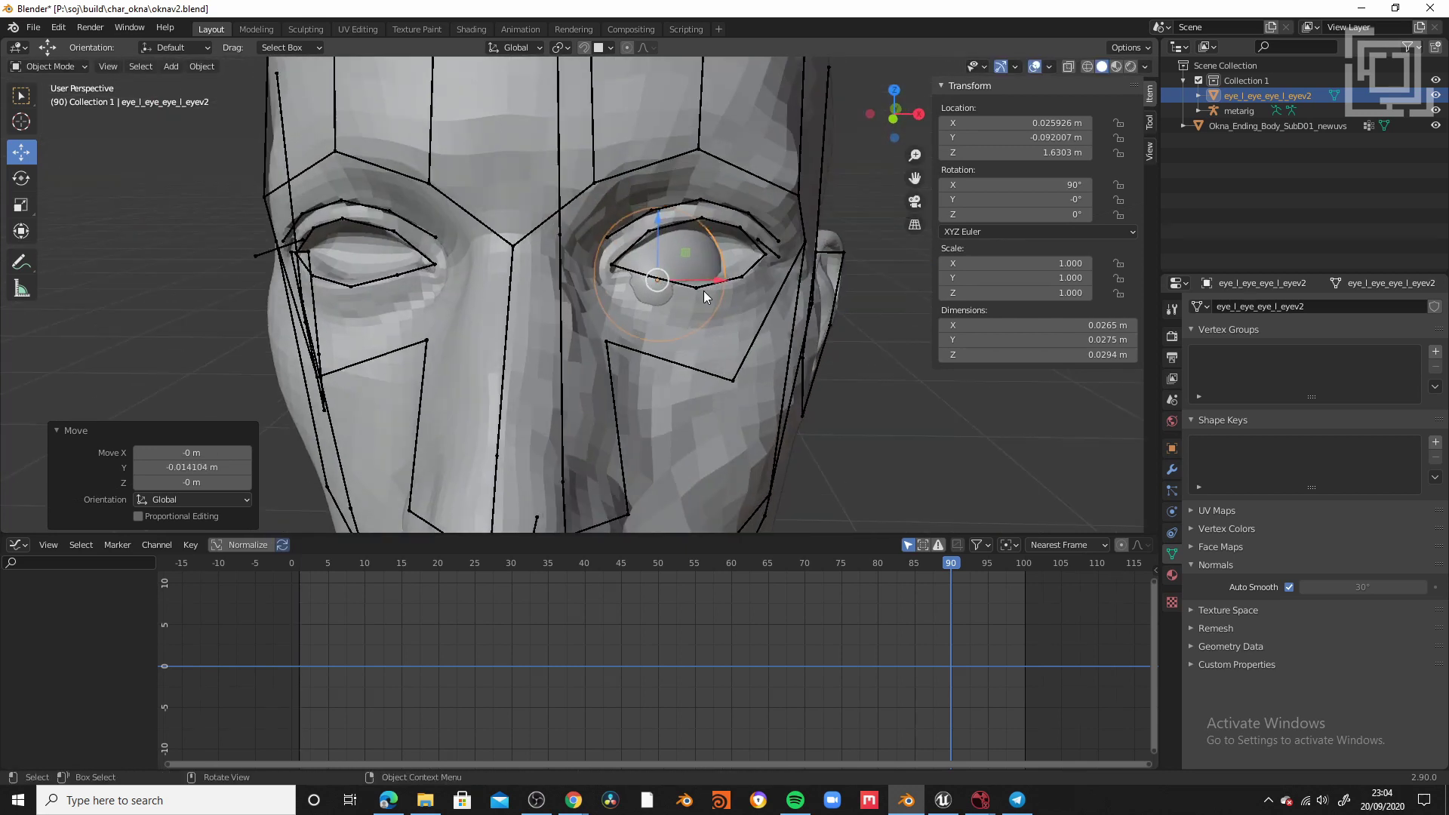
- Move the eyeball along its axes to fit inside the mesh's left eye socket
left_click_drag(717, 281, 755, 282)
middle_click_drag(755, 294, 656, 285)
left_click_drag(637, 264, 621, 268)
left_click_drag(592, 219, 590, 179)
middle_click_drag(596, 249, 657, 301)
left_click_drag(664, 340, 641, 336)
middle_click_drag(660, 354, 495, 279)
left_click_drag(565, 296, 598, 296)
middle_click_drag(600, 298, 726, 337)
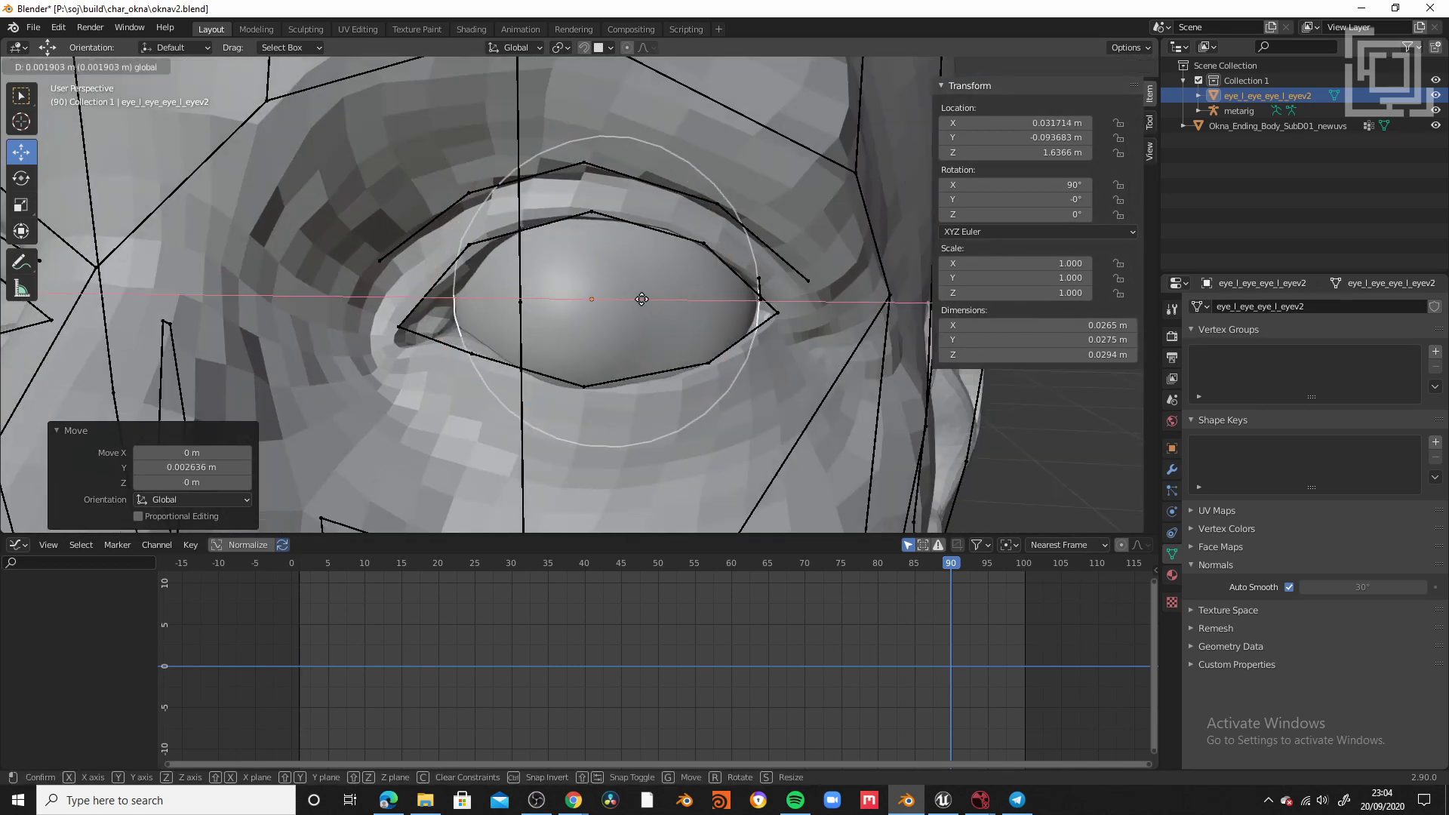
left_click_drag(642, 298, 637, 299)
middle_click_drag(637, 302, 641, 353)
- Scale the eyeball to 1.05 on all axes and nudge it into place behind the eyelids
left_click_drag(1024, 264, 1024, 292)
key("Return")
middle_click_drag(736, 381, 596, 302)
left_click_drag(600, 299, 615, 298)
middle_click_drag(617, 298, 683, 309)
left_click_drag(638, 297, 650, 297)
middle_click_drag(650, 299, 763, 323)
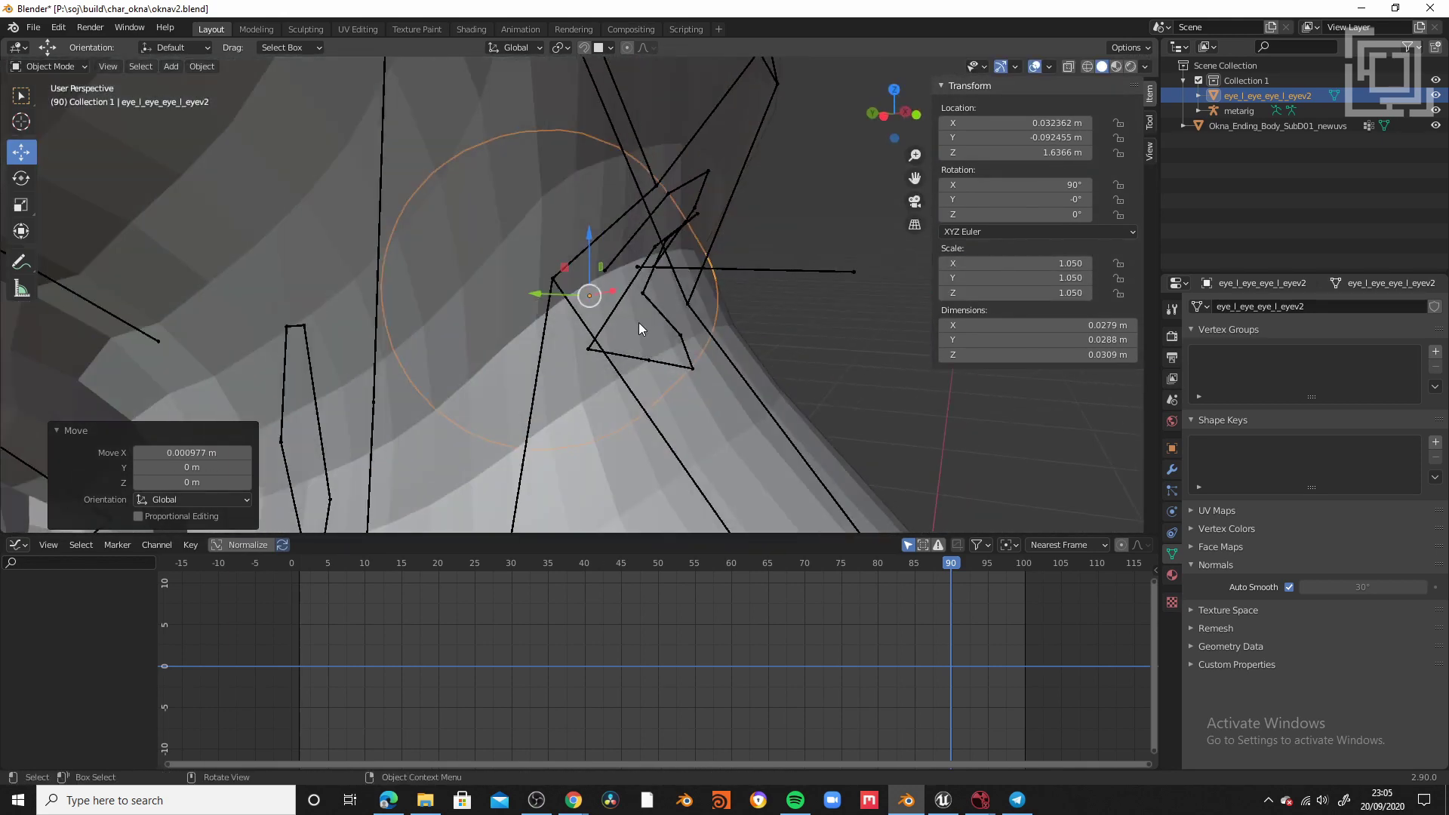
left_click_drag(537, 293, 523, 293)
- Select the meta-rig and switch it to Pose Mode
middle_click_drag(672, 309, 460, 313)
left_click(496, 312)
left_click(50, 67)
left_click(50, 116)
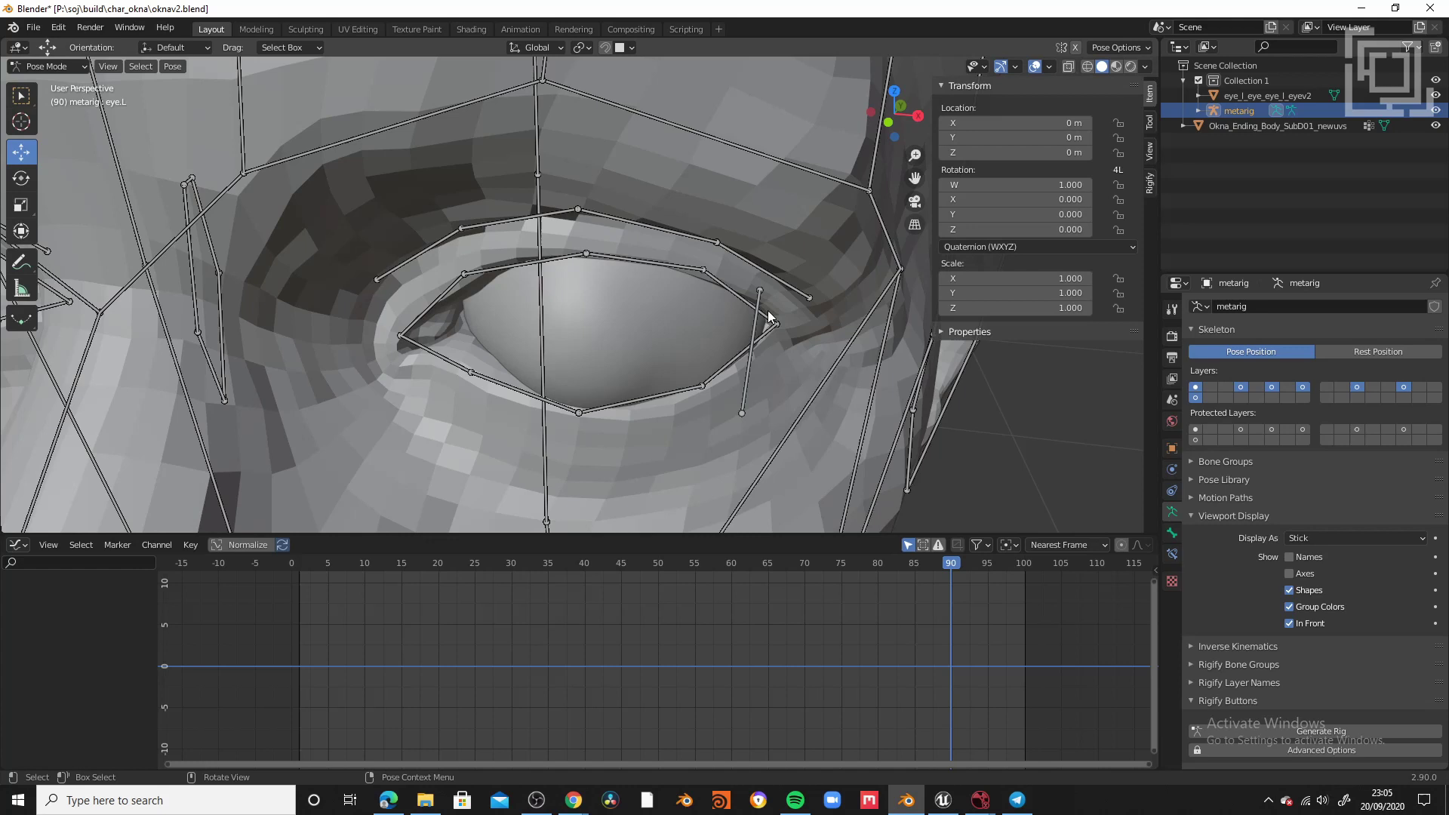
- In Edit Mode, move the left eye bone into the eyeball, with its head at about X 0.0351, Y -0.0877, Z 1.63 m
left_click(777, 345)
middle_click_drag(776, 345, 680, 226)
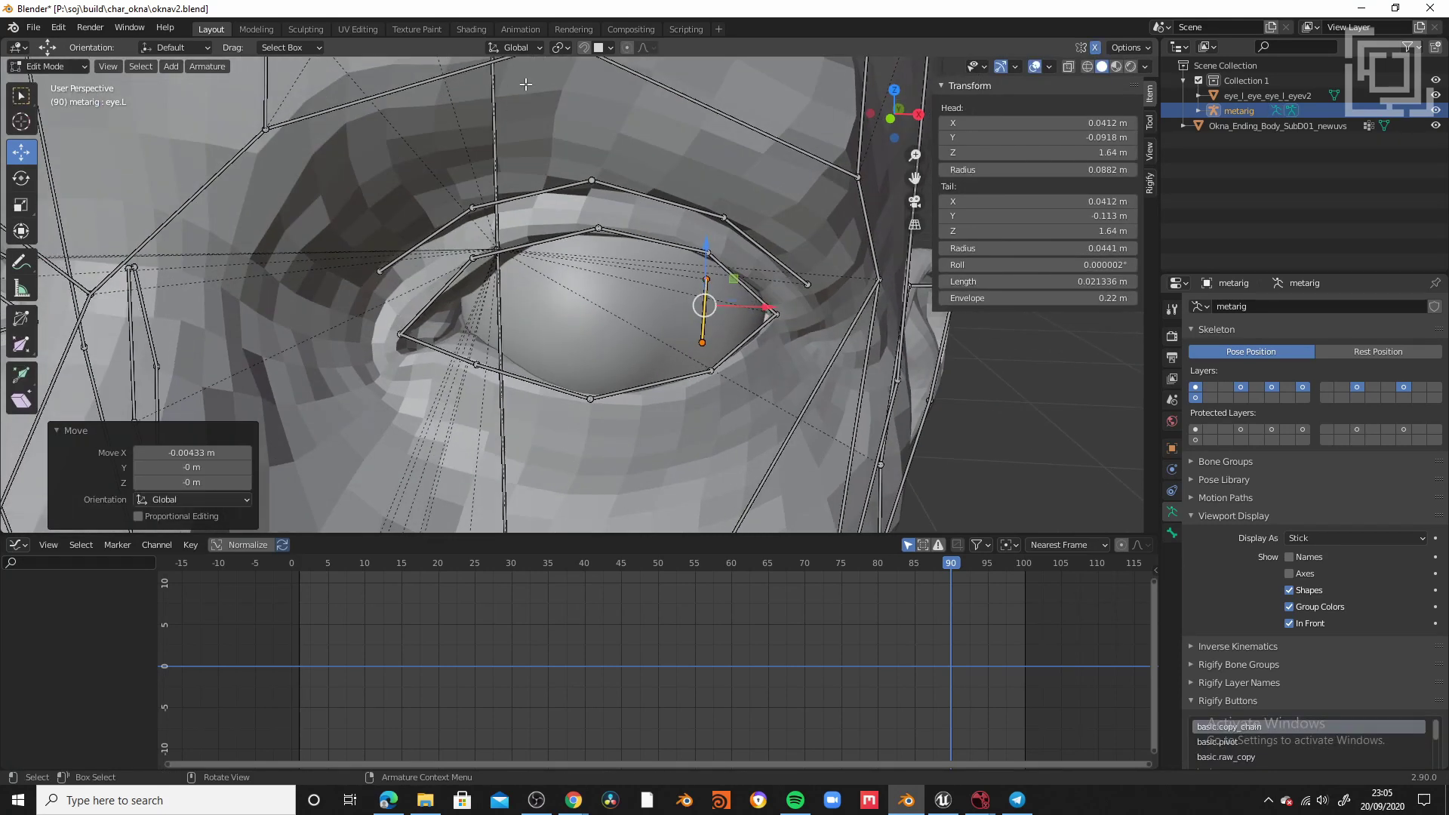
middle_click_drag(704, 299, 679, 332)
left_click_drag(664, 317, 650, 340)
middle_click_drag(651, 340, 294, 332)
- Hide the body mesh, show the viewport in wireframe from an orthographic view, and leave Edit Mode
left_click(1435, 126)
left_click(1087, 67)
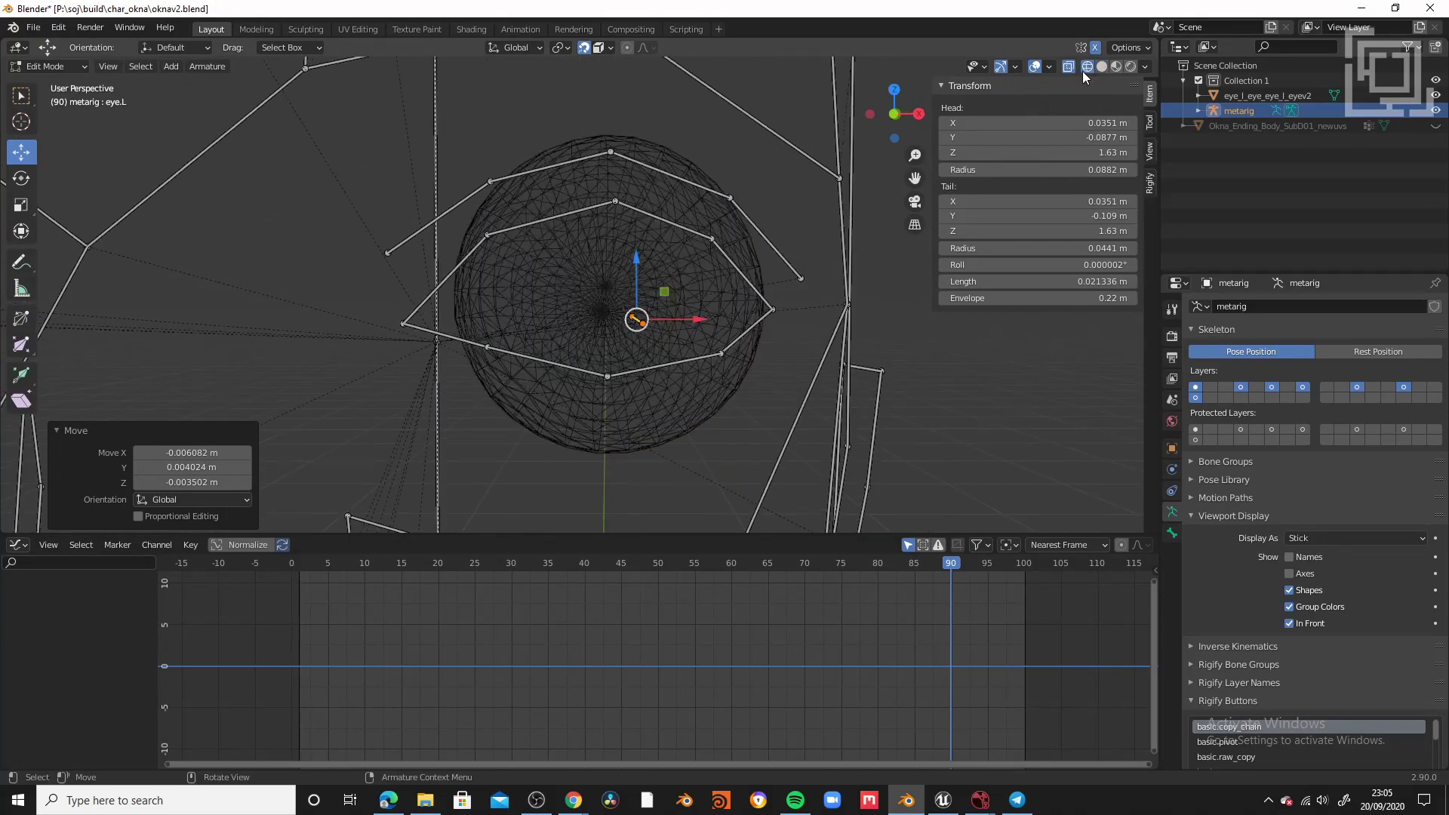
left_click(896, 113)
key("Tab")
- Trackball-rotate the left eyeball by about 4.01° and 0.573°
left_click(591, 200)
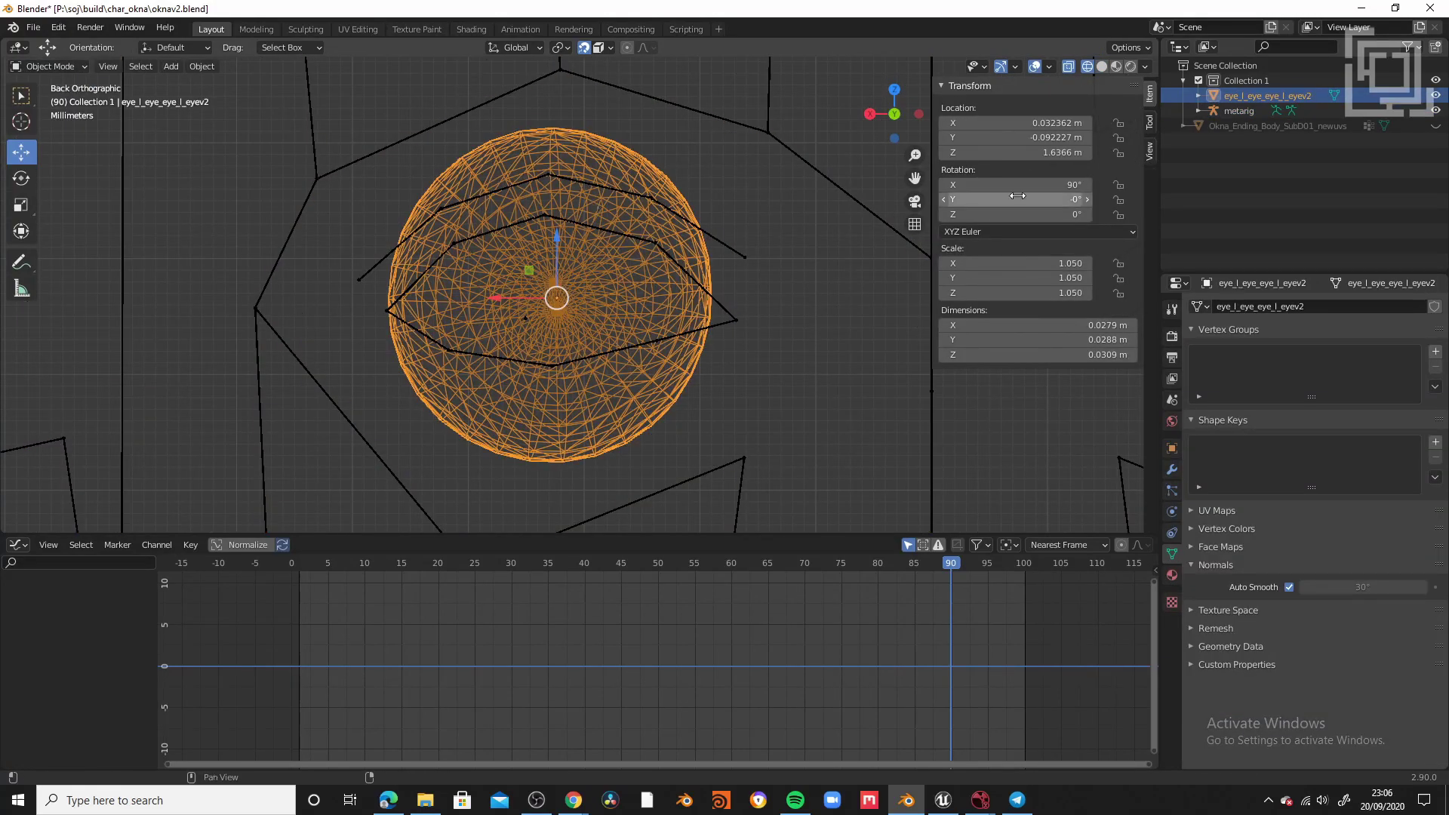
scroll(592, 201, "up", 4)
key("r")
key("r")
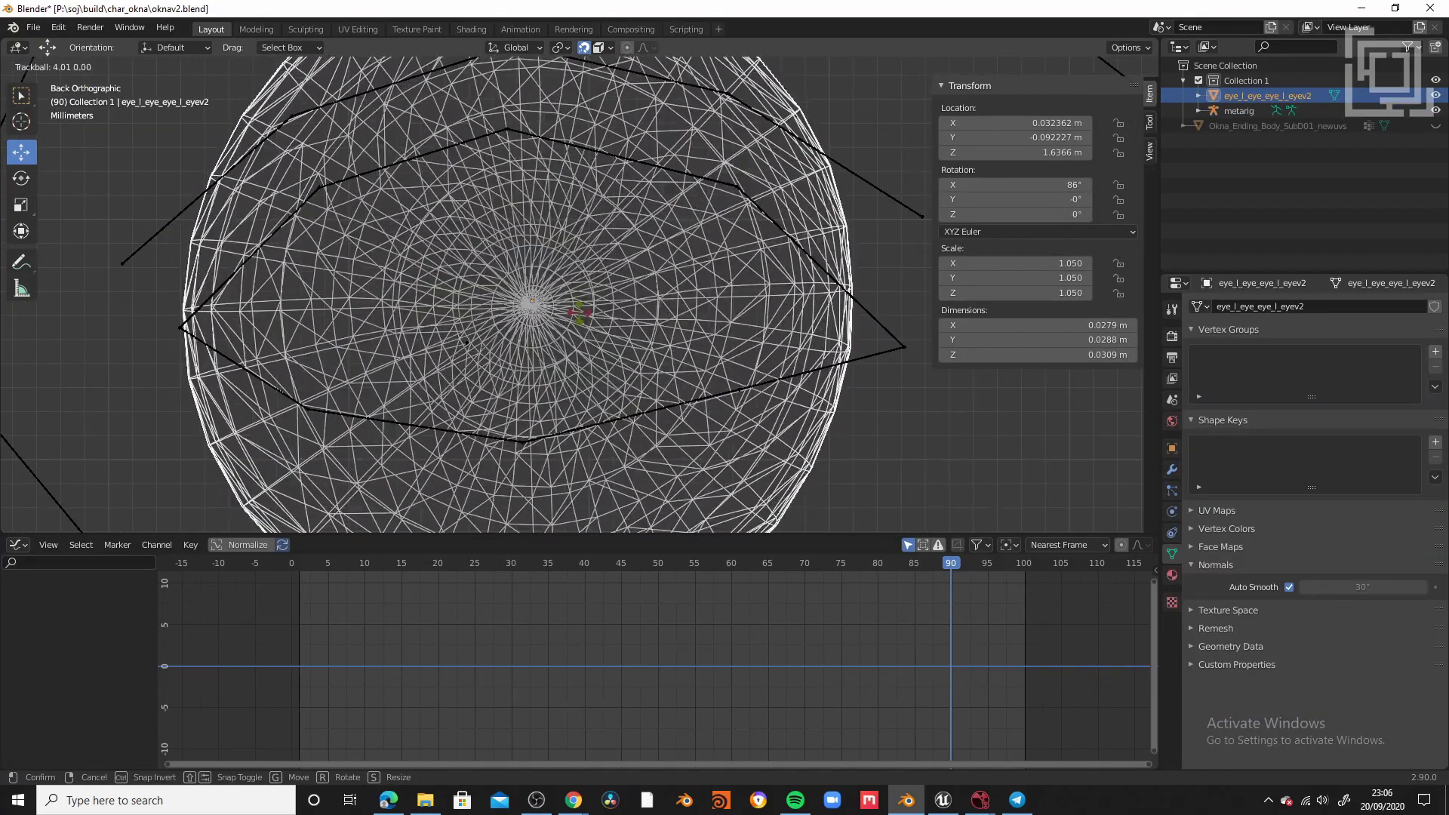
left_click(581, 316)
scroll(579, 318, "down", 4)
left_click(51, 67)
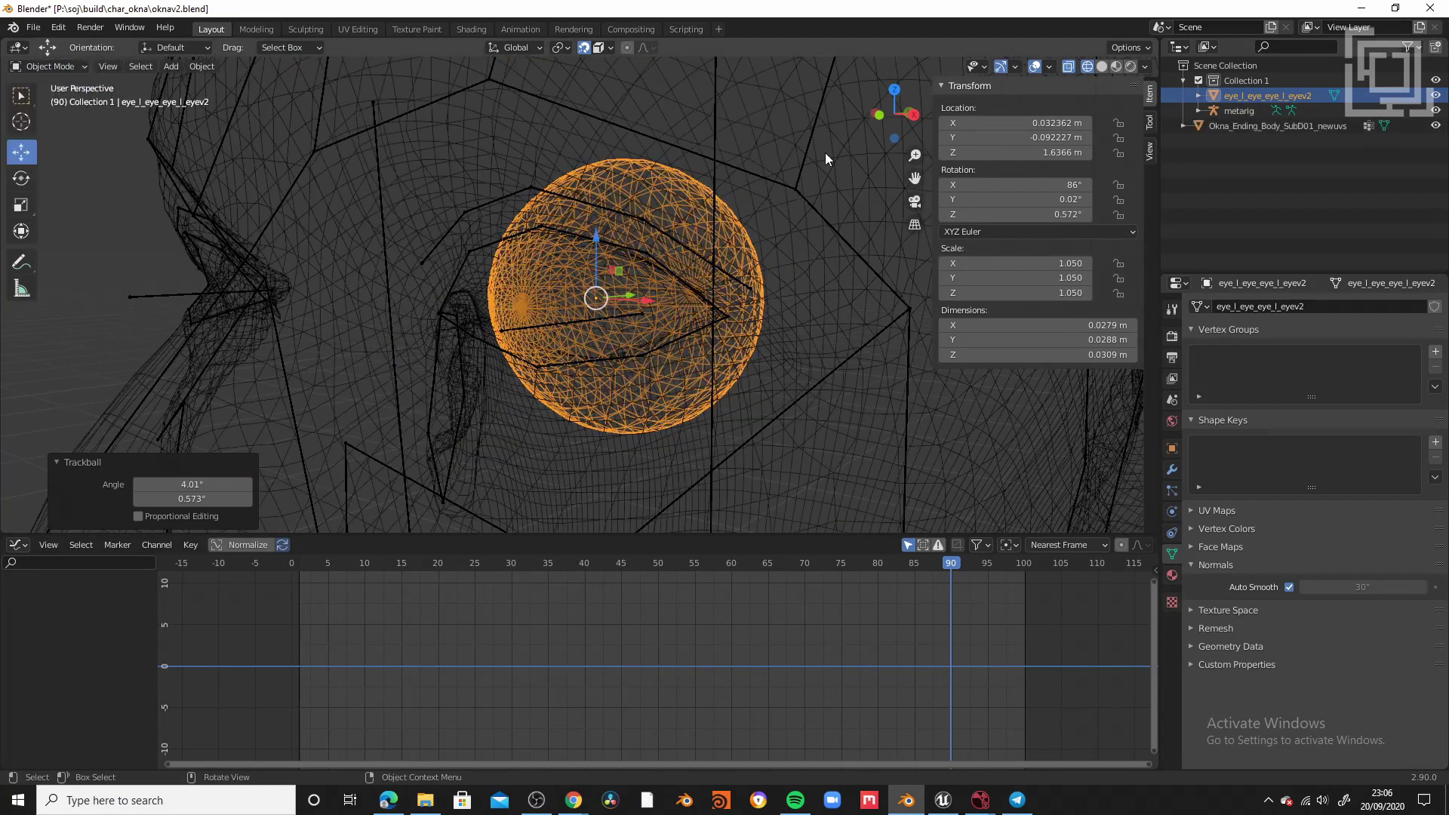
- Mirror the eyeball across global X and place a duplicate for the right eye at X -0.031403 m
left_click(201, 67)
mouse_move(297, 121)
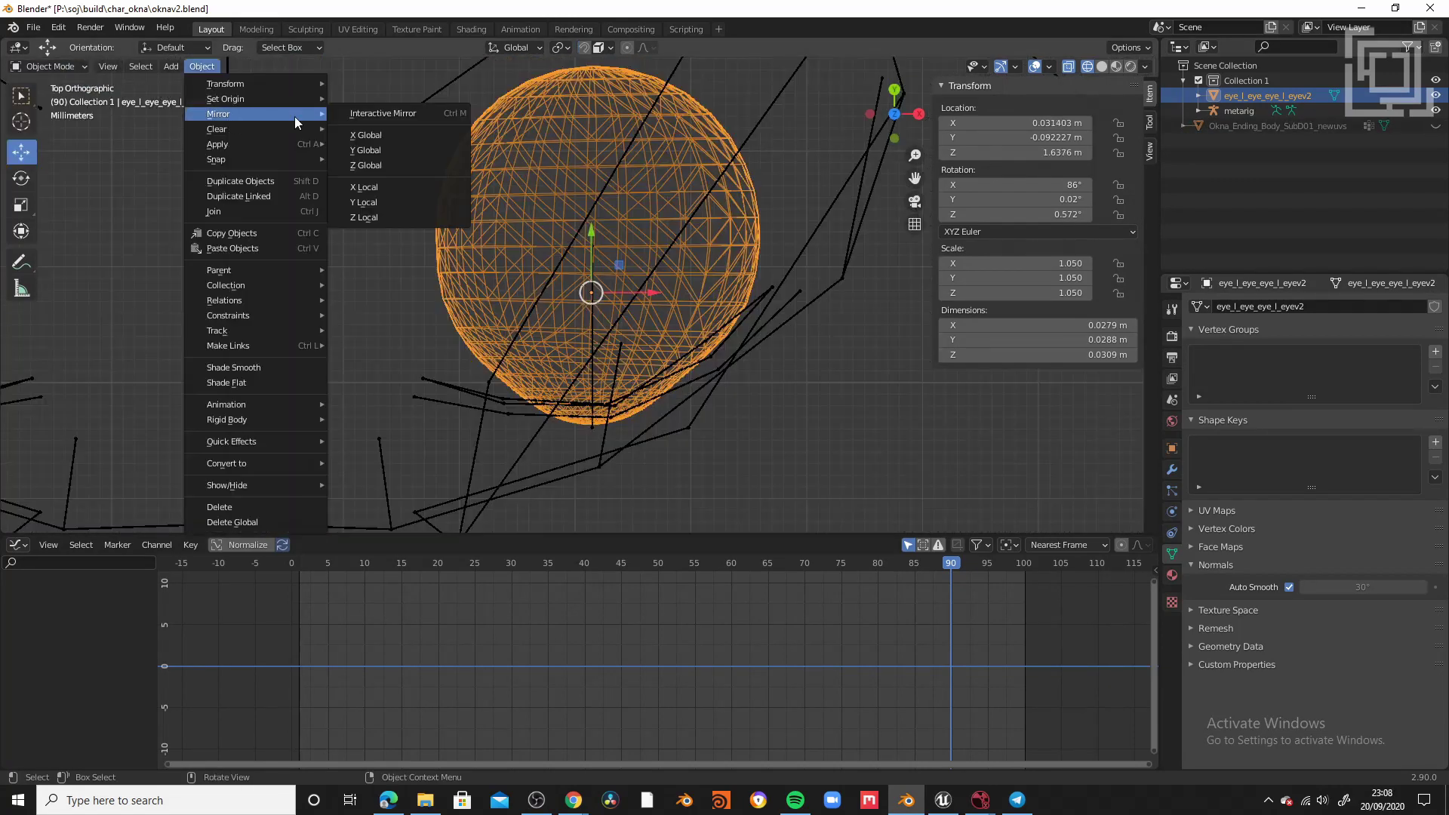
left_click(377, 139)
left_click(971, 123)
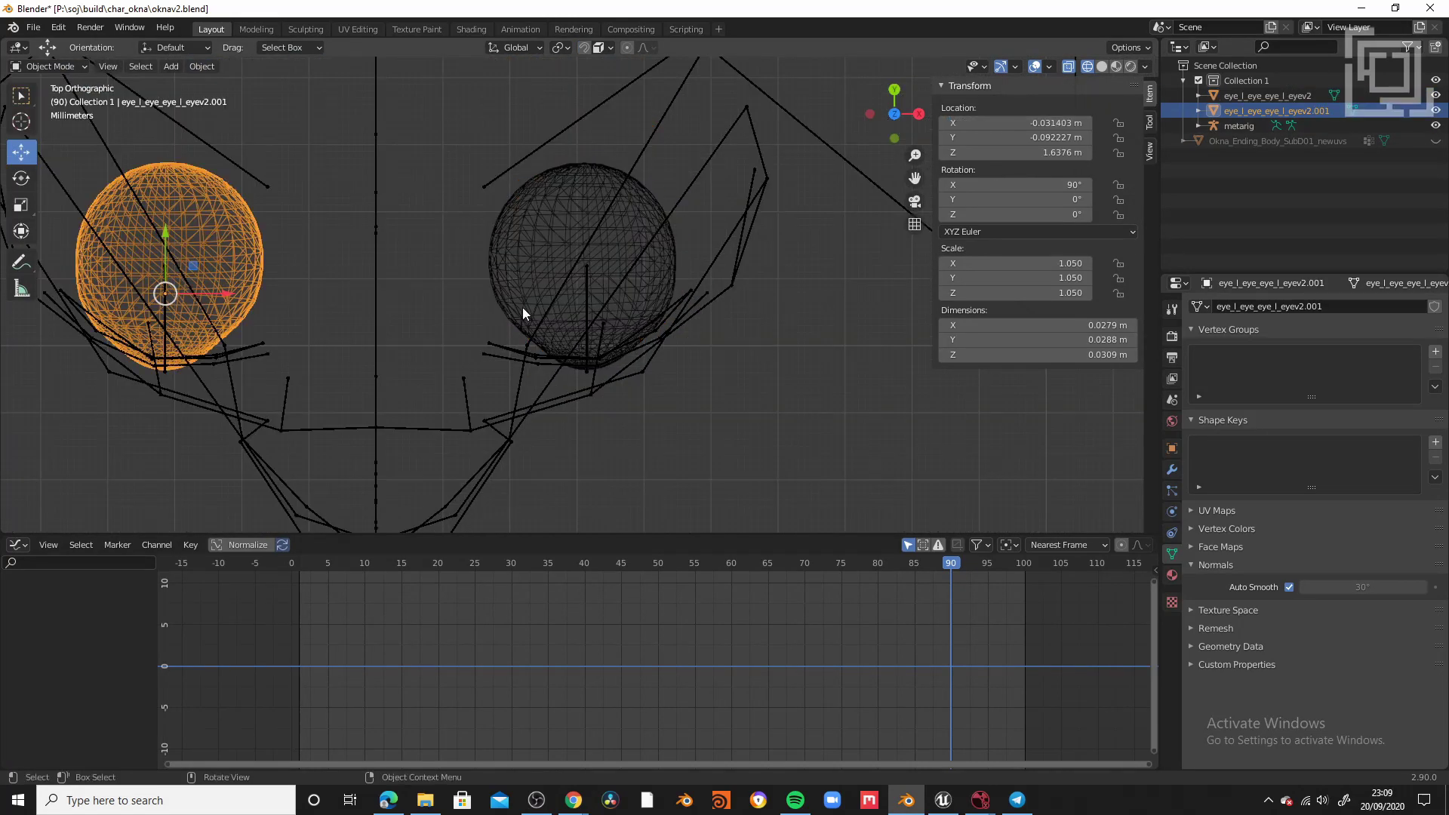
- Unhide the body mesh and return the viewport to solid shading
middle_click_drag(524, 314, 554, 204)
left_click(1436, 141)
key("shift+z")
scroll(513, 332, "up", 3)
mouse_move(514, 332)
middle_mouse_down()
mouse_move(574, 339)
mouse_move(483, 353)
middle_mouse_up()
middle_click_drag(634, 382, 600, 370)
- Move the left eyeball outward along X to about 0.0321 m so it fits the eyelids
left_click(673, 304)
middle_click_drag(533, 321, 511, 329)
scroll(741, 356, "up", 6)
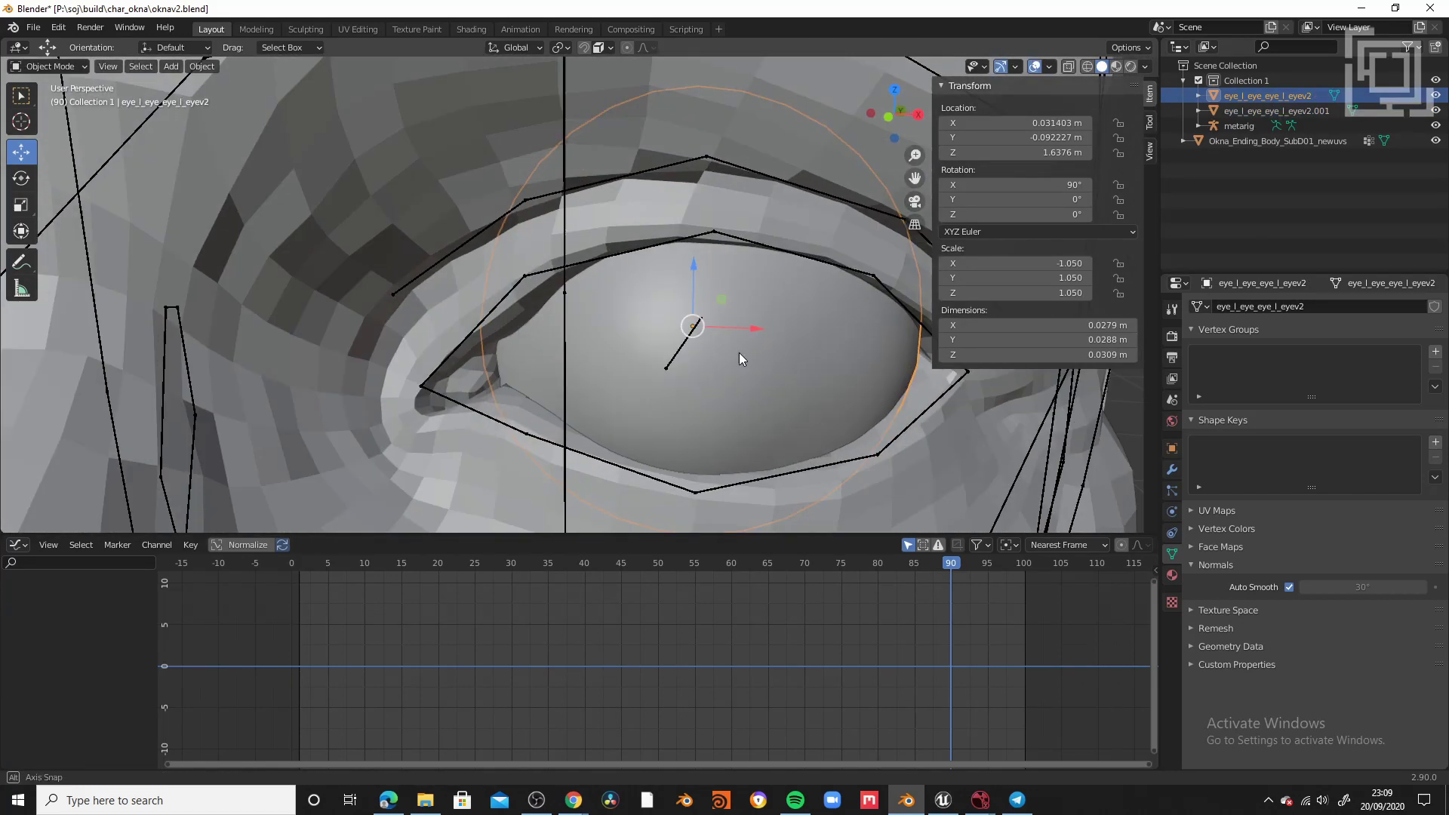
scroll(740, 355, "down", 4)
left_click(227, 314, "shift")
left_click(698, 315)
scroll(698, 317, "up", 2)
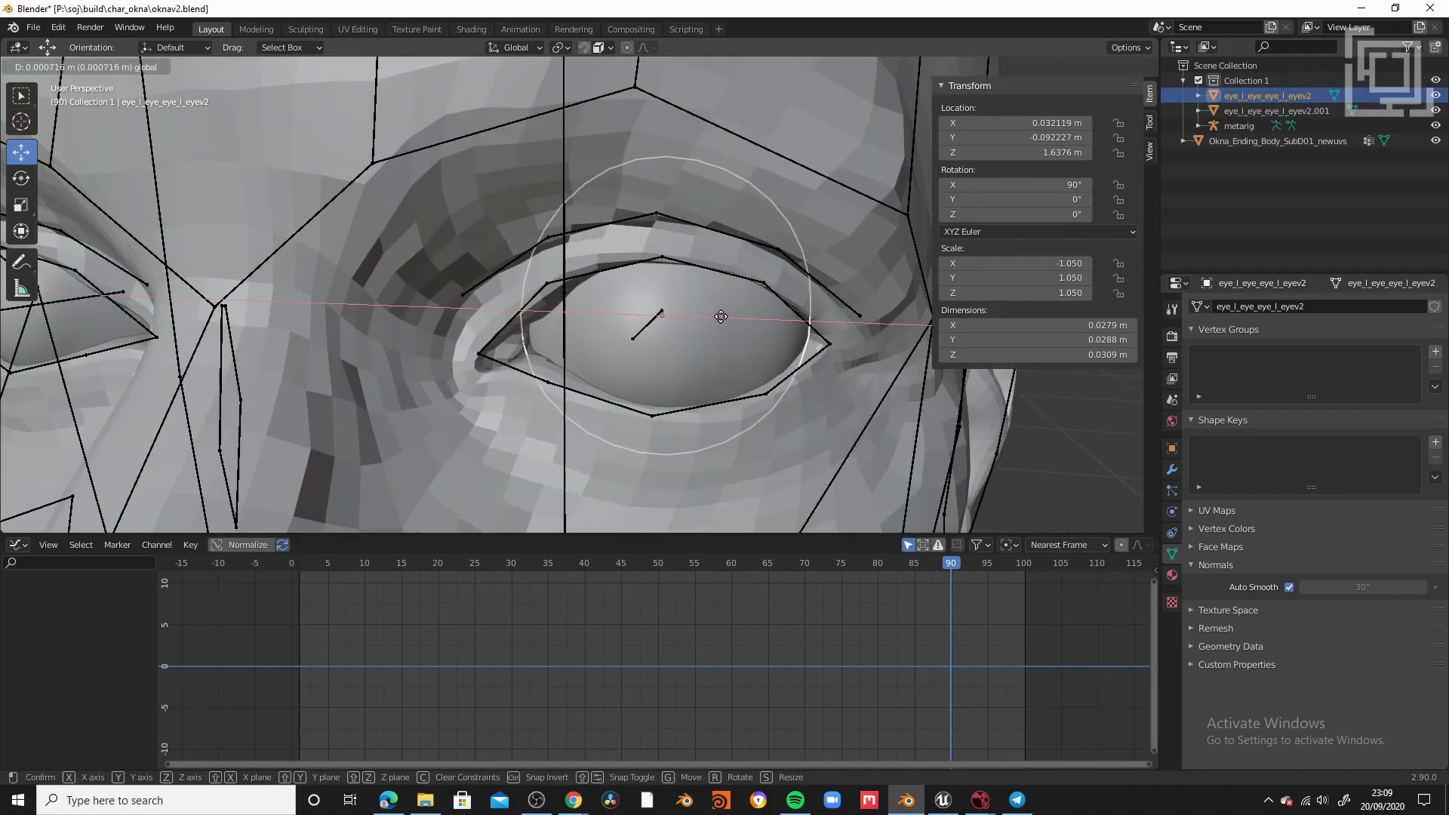
left_click_drag(720, 316, 723, 316)
- Move the right eyeball along X to -0.032118 m
scroll(717, 317, "down", 4)
middle_click_drag(558, 324, 521, 329)
left_click(423, 321)
left_click_drag(487, 320, 488, 320)
- Rename the two eyeball objects as eye_l and eye_r
middle_click_drag(514, 340, 602, 326)
scroll(607, 339, "down", 6)
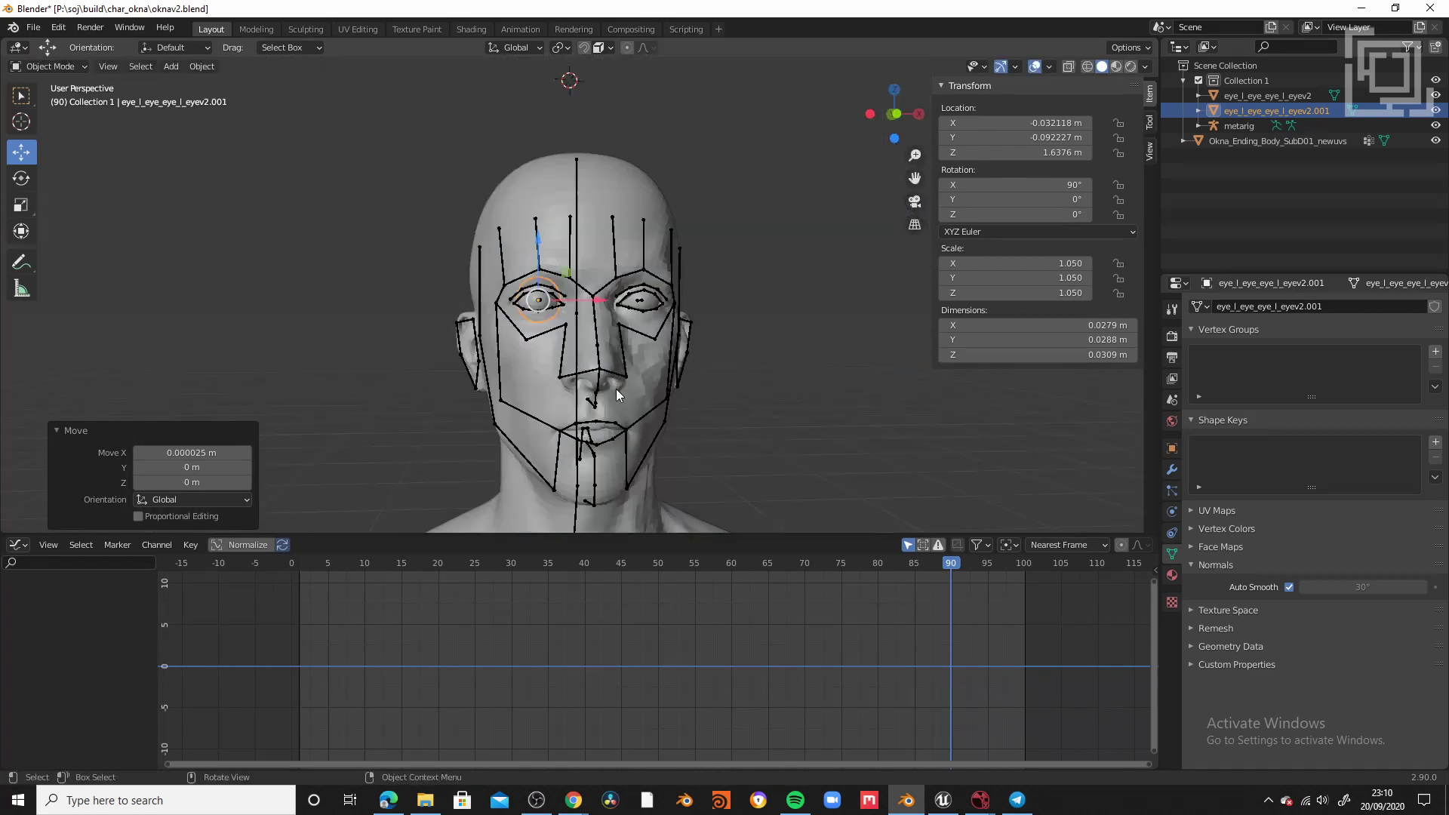
scroll(679, 358, "up", 4)
scroll(705, 345, "down", 3)
left_click(770, 339)
middle_click_drag(770, 339, 691, 382)
key("Return")
- In the meta-rig's Edit Mode, lower the left thigh bone's head about 0.021 m and place it at X 0.0941, Y 0.00367 m
scroll(642, 374, "down", 6)
scroll(619, 393, "up", 5)
middle_click_drag(559, 468, 615, 351, "shift")
scroll(621, 401, "up", 1)
scroll(621, 400, "down", 5)
left_click(811, 245)
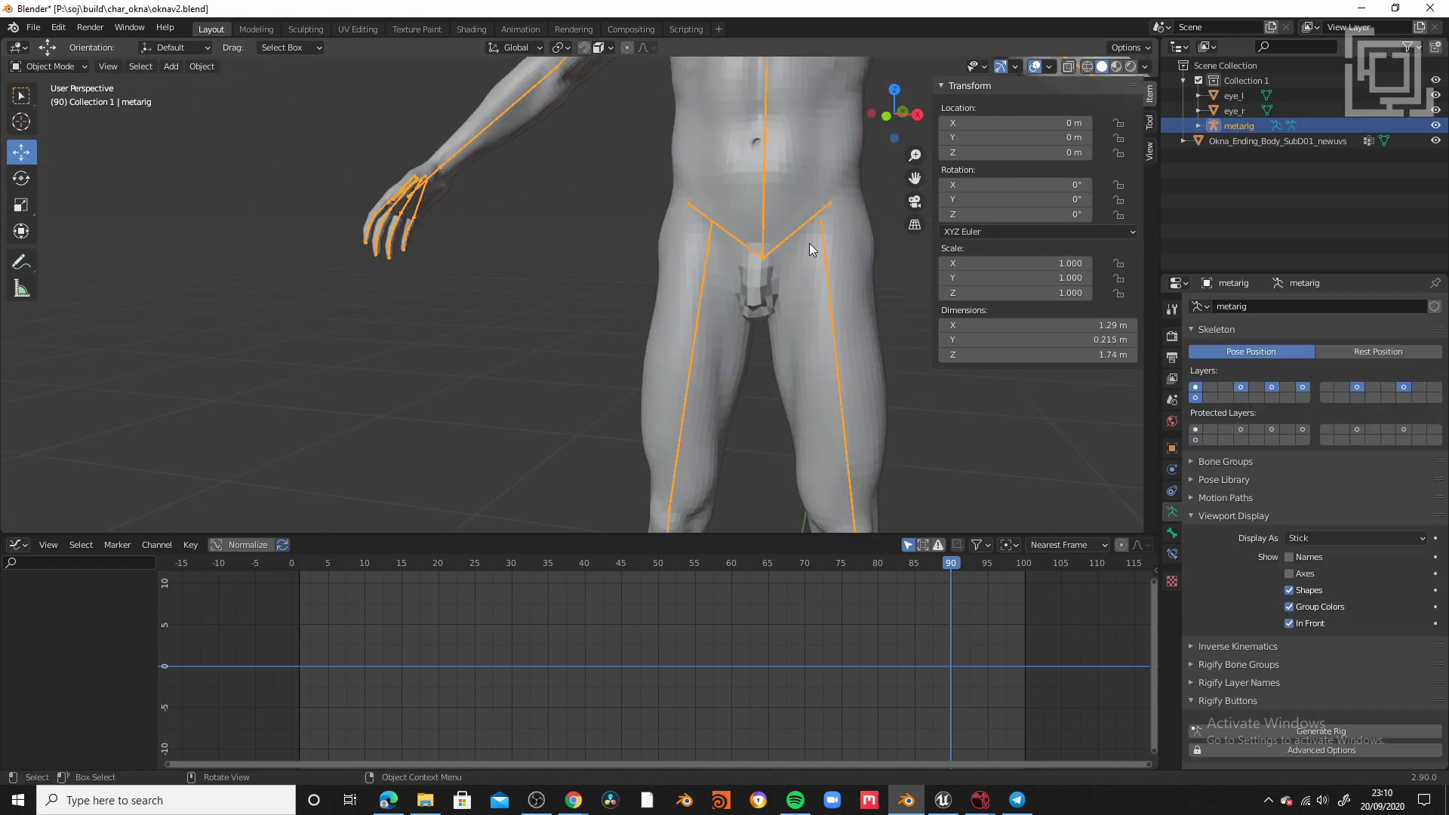
key("Tab")
left_click(830, 172)
scroll(830, 172, "down", 3)
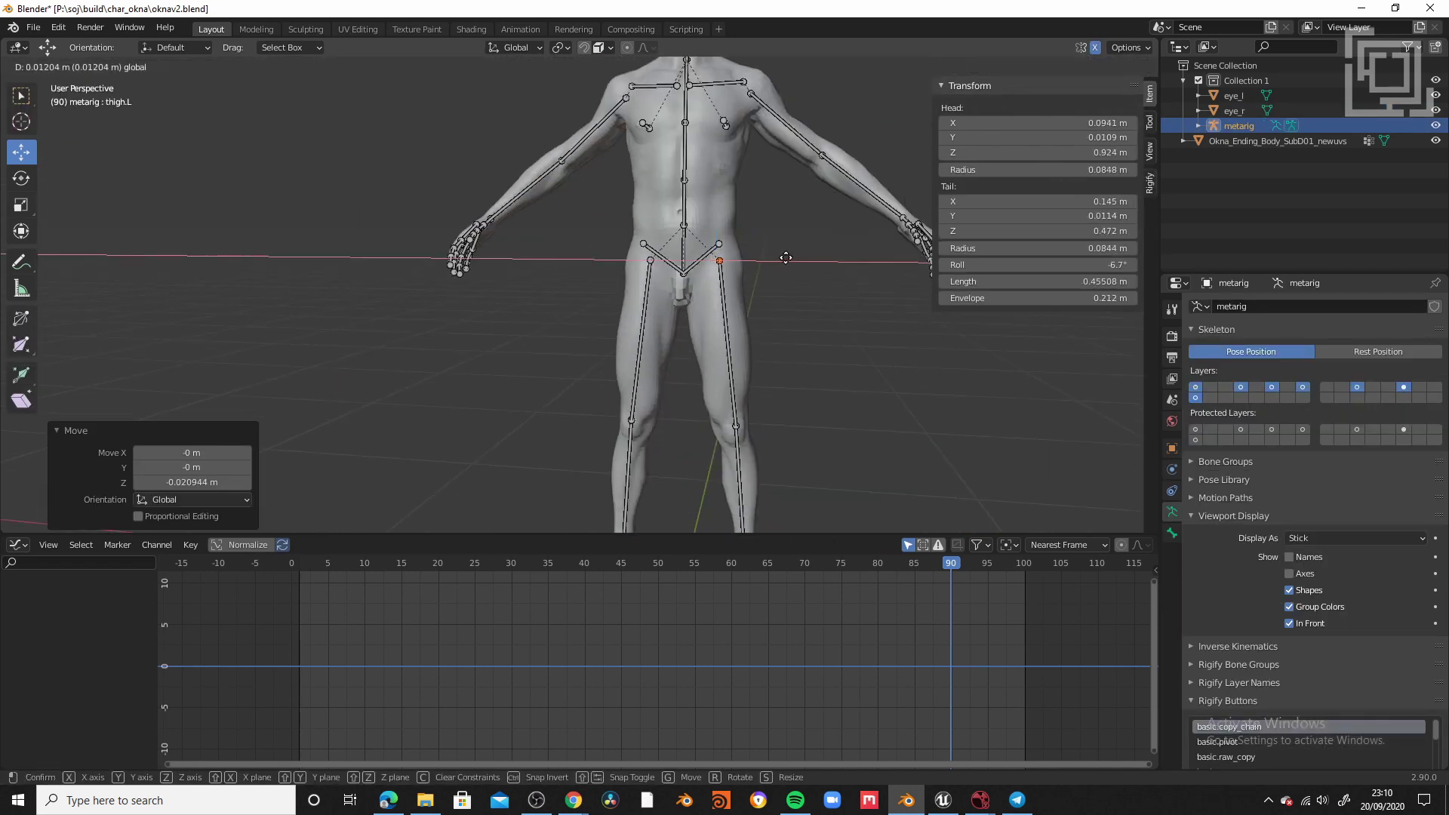
middle_click_drag(838, 317, 948, 320)
middle_click_drag(618, 261, 689, 353)
scroll(689, 352, "down", 2)
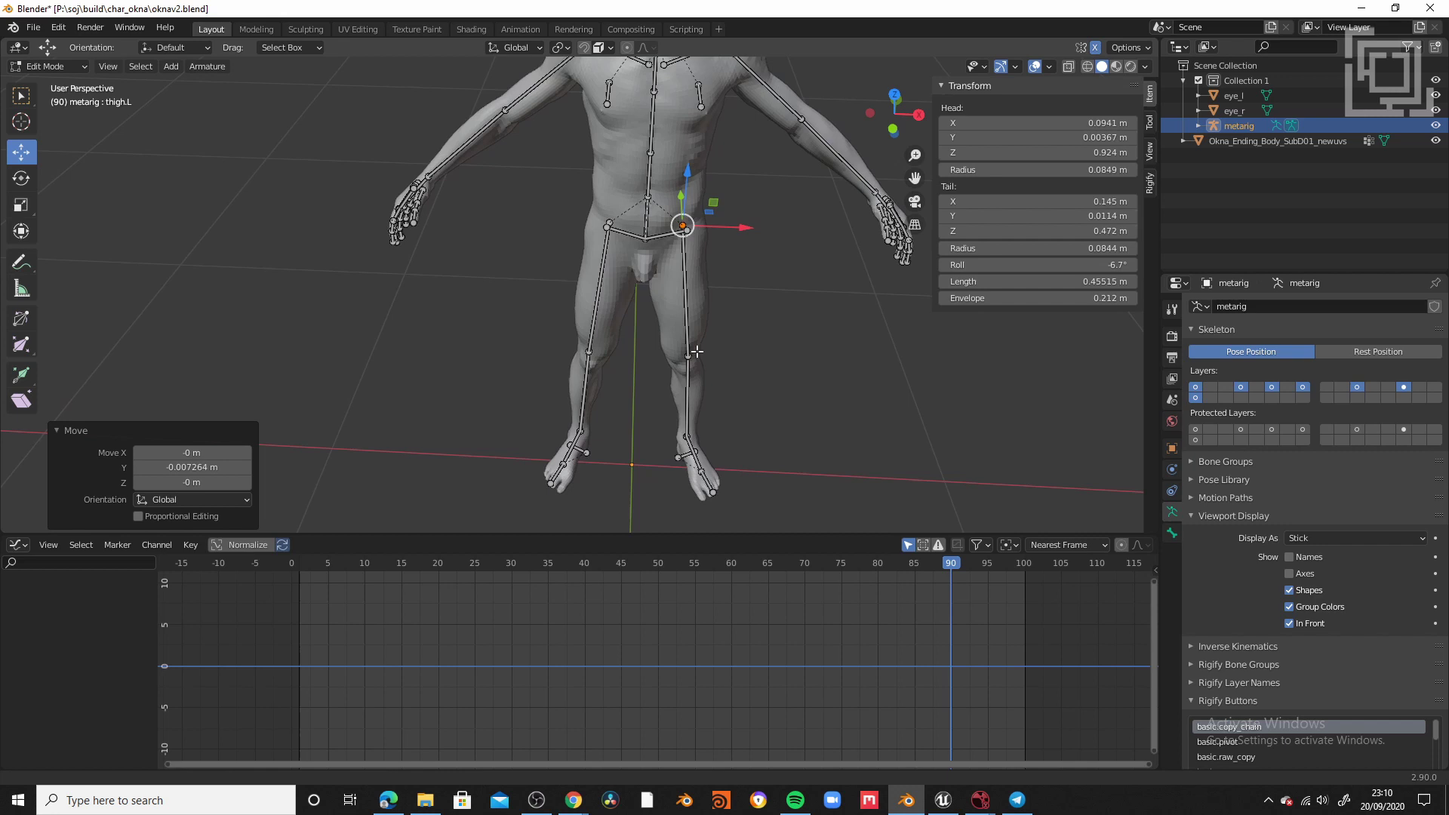
middle_click_drag(679, 98, 618, 265, "shift")
key("Tab")
- In Edit Mode, move the left breast bone's head about 0.060 m forward along Y into the chest
middle_click_drag(302, 196, 359, 332)
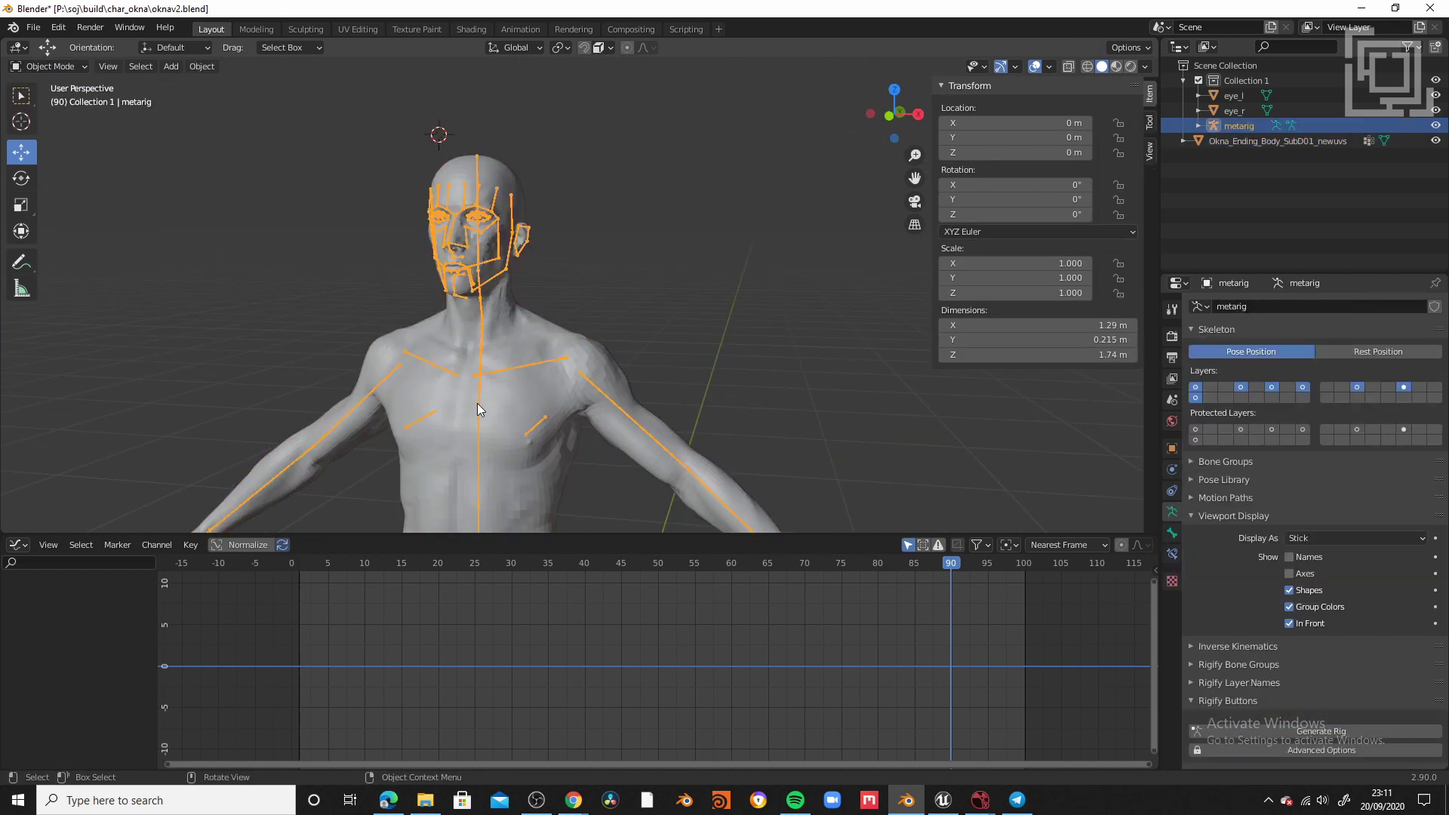
key("Tab")
left_click(551, 429)
key("KP_Decimal")
middle_click_drag(554, 430, 483, 468)
left_click_drag(608, 276, 567, 299)
key("ctrl+z")
left_click(601, 47)
left_click(602, 47)
left_click(698, 215)
left_click_drag(732, 192, 617, 273)
middle_click_drag(623, 281, 579, 242)
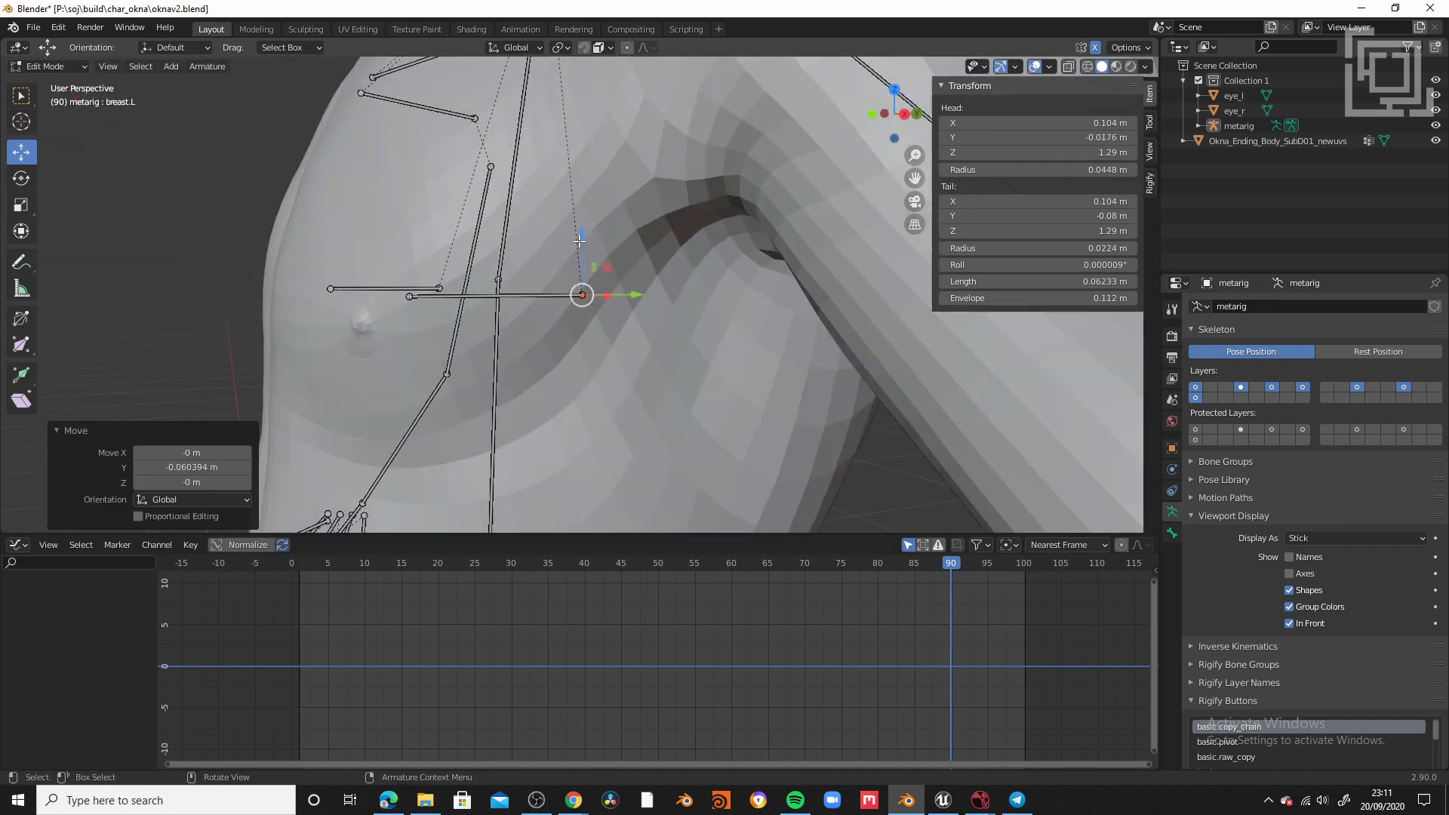
- Refine the position of the left breast bone's ends so that it fits inside the chest
left_click_drag(637, 294, 600, 296)
middle_click_drag(600, 295, 631, 390)
scroll(631, 390, "down", 3)
left_click_drag(633, 304, 617, 303)
left_click(588, 354)
middle_click_drag(588, 353, 603, 422)
left_click_drag(592, 378, 598, 400)
mouse_move(649, 393)
middle_mouse_down()
mouse_move(638, 344)
mouse_move(782, 384)
mouse_move(630, 377)
middle_mouse_up()
scroll(783, 384, "down", 3)
- Switch the meta-rig to Object Mode and generate the Rigify rig from it
left_click(47, 66)
left_click(56, 84)
middle_click_drag(596, 317, 664, 339)
scroll(1323, 695, "down", 2)
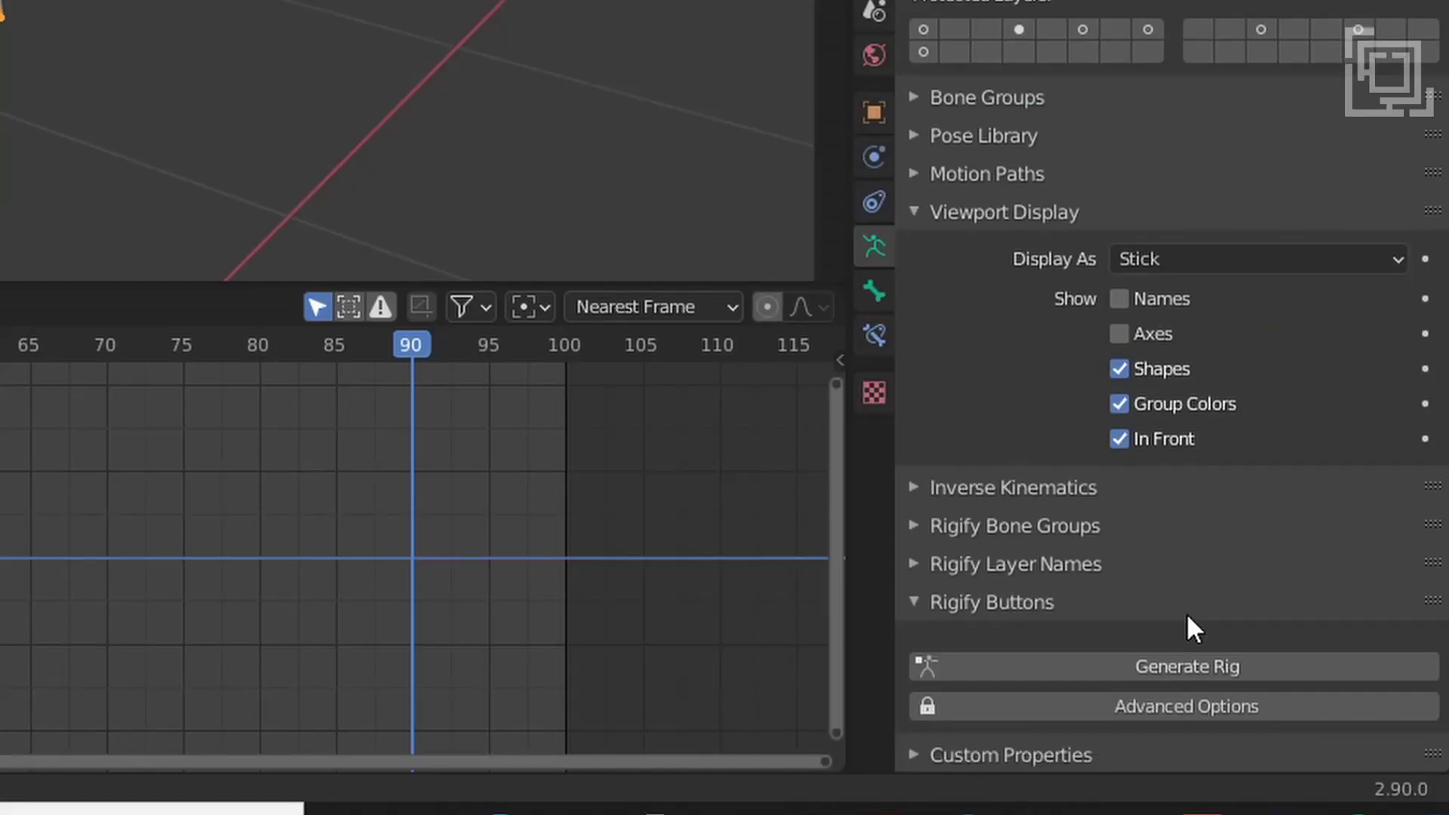
left_click(1221, 665)
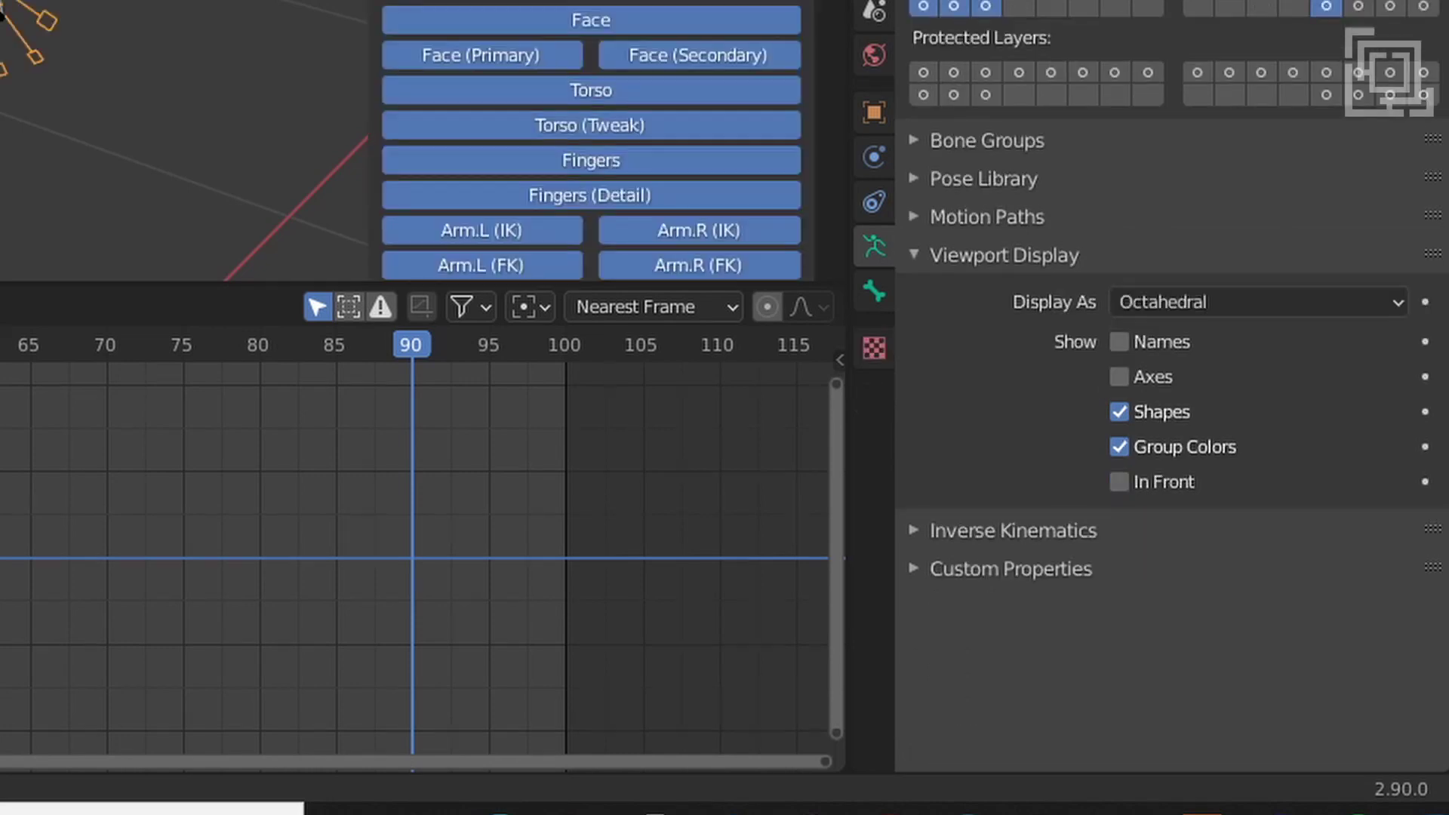
- Hide the meta-rig, leaving the generated rig displayed over the body
left_click(1238, 156)
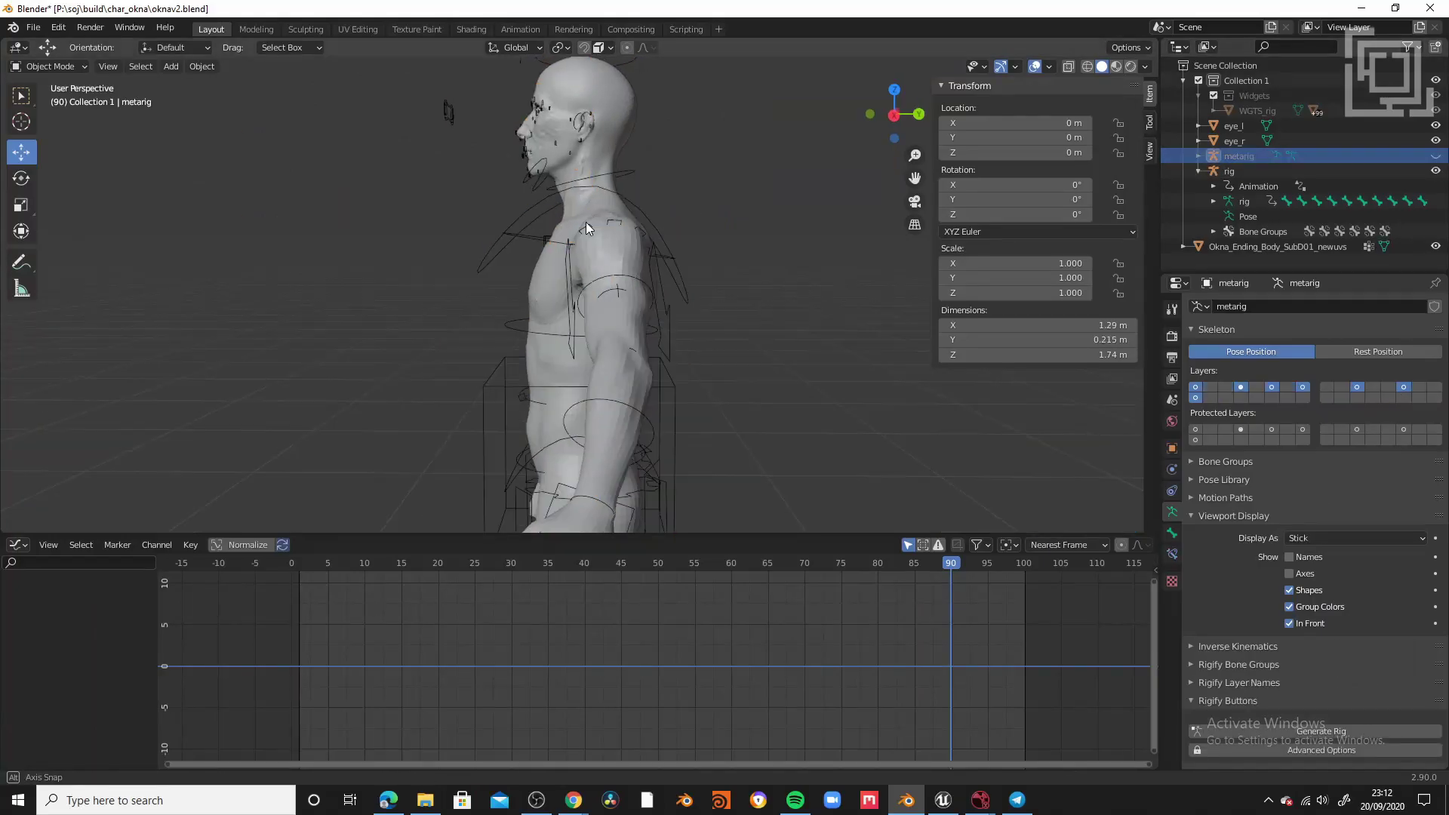
scroll(696, 242, "down", 2)
middle_click_drag(586, 222, 606, 321)
scroll(532, 255, "up", 2)
- Try to parent the body mesh to the generated rig with automatic weights, and remove the resulting Armature modifier
left_click(532, 255)
scroll(564, 310, "up", 4)
scroll(574, 347, "down", 3)
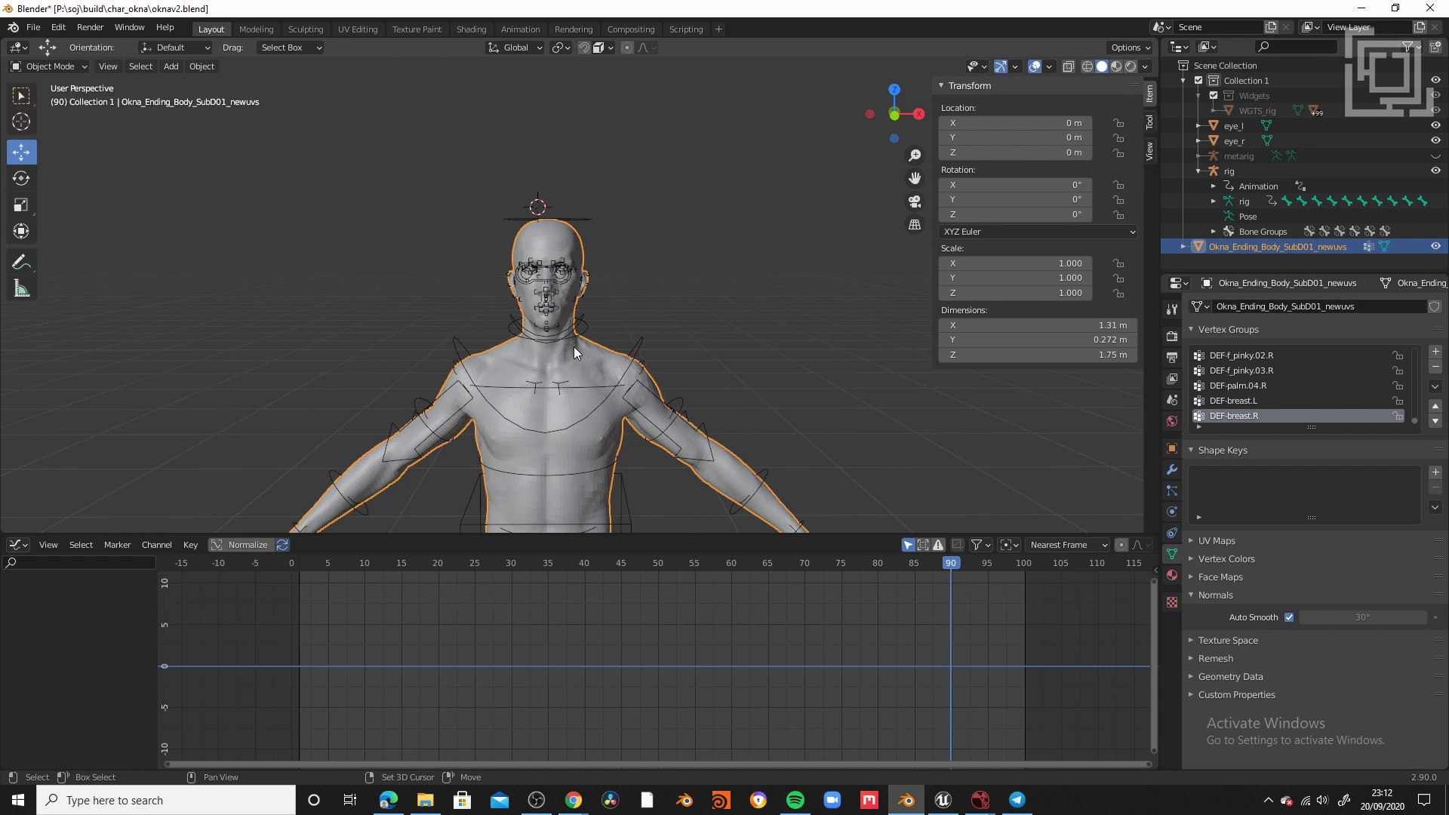
left_click(574, 346)
scroll(542, 330, "up", 3)
scroll(551, 332, "down", 3)
left_click(202, 67)
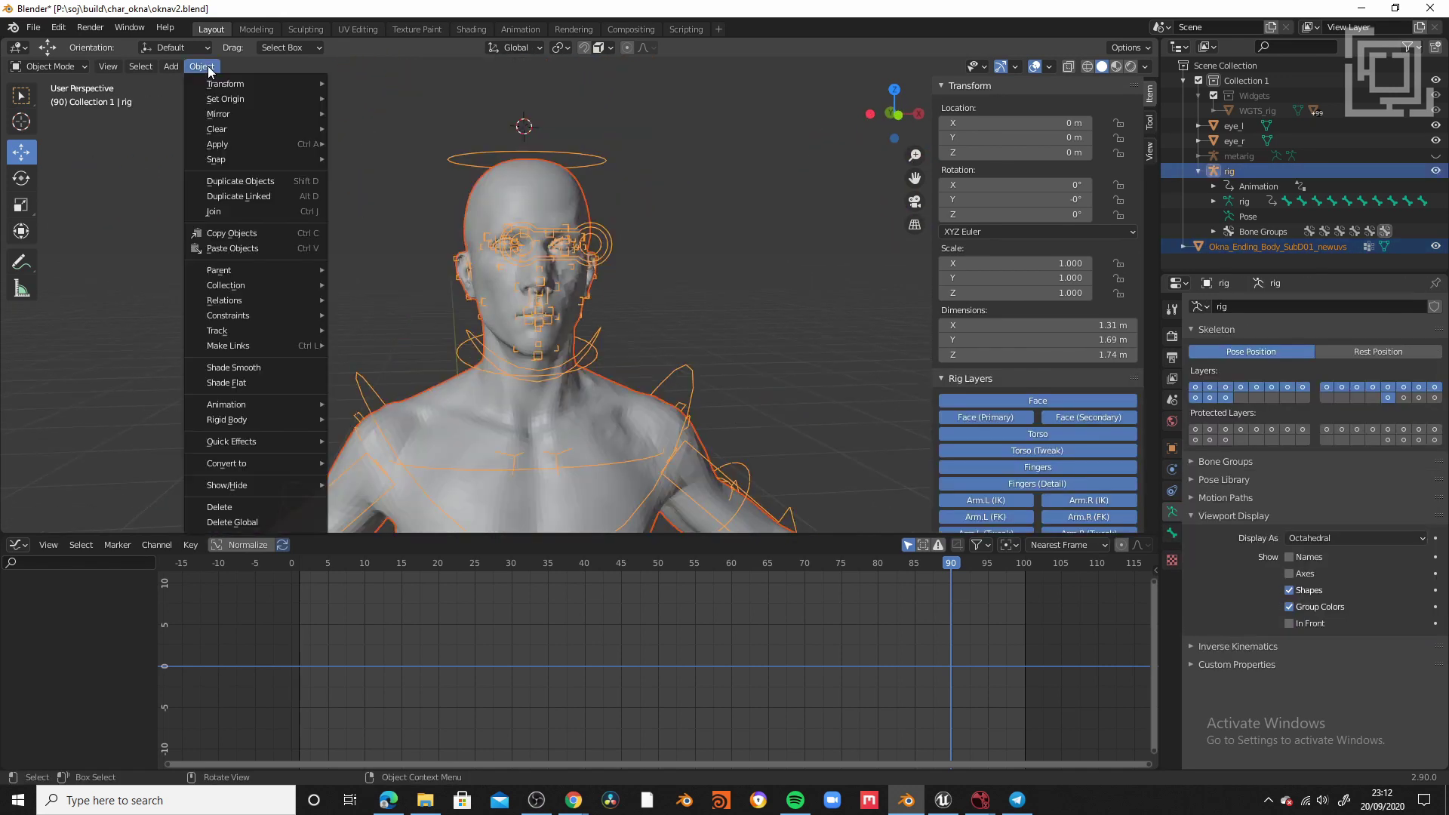
mouse_move(265, 273)
left_click(409, 314)
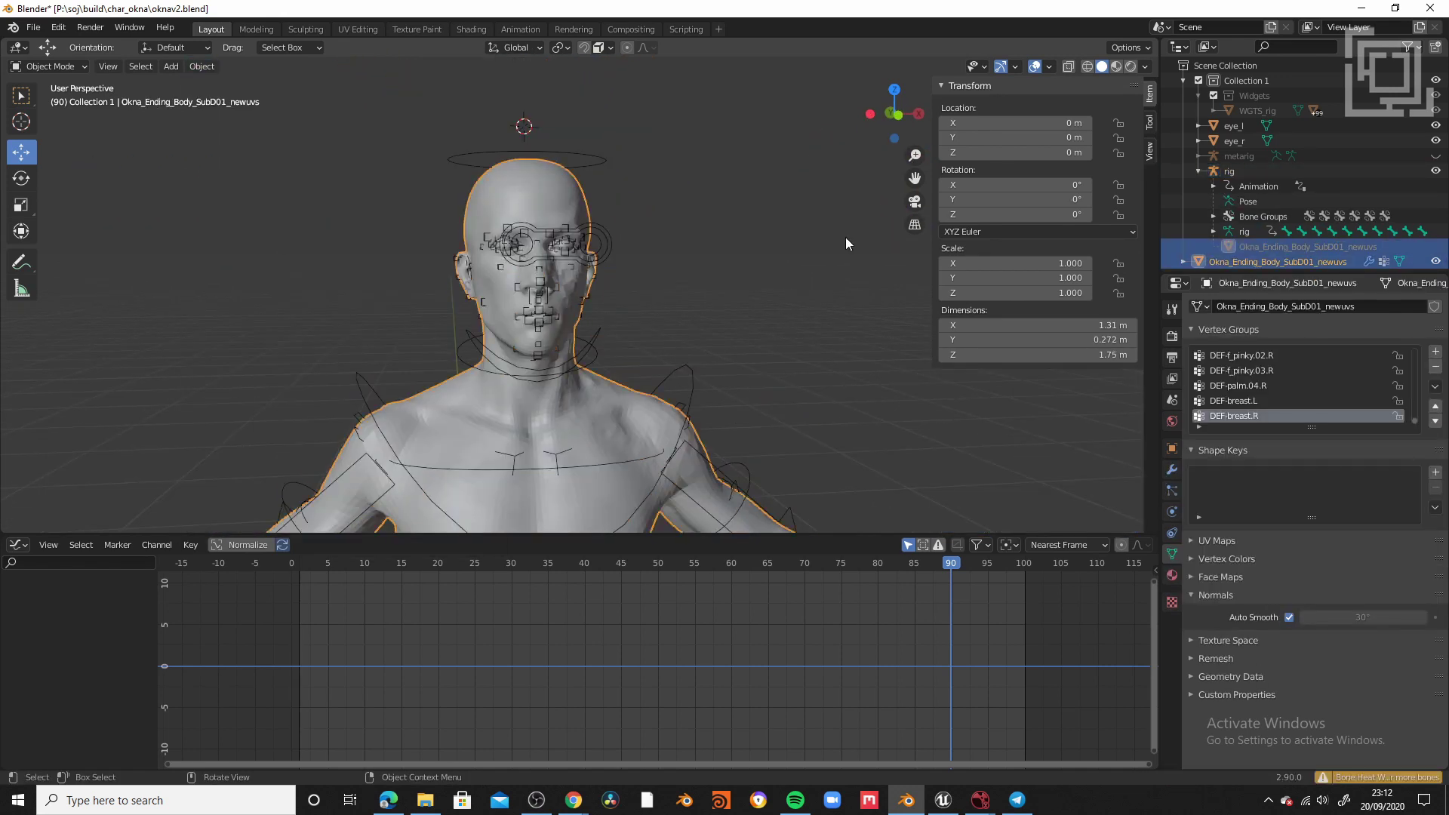
left_click(1415, 332)
- In Edit Mode, merge the linked body vertices by distance at 0.0001 m with Unselected enabled, and return to Object Mode
scroll(642, 328, "up", 5)
key("Tab")
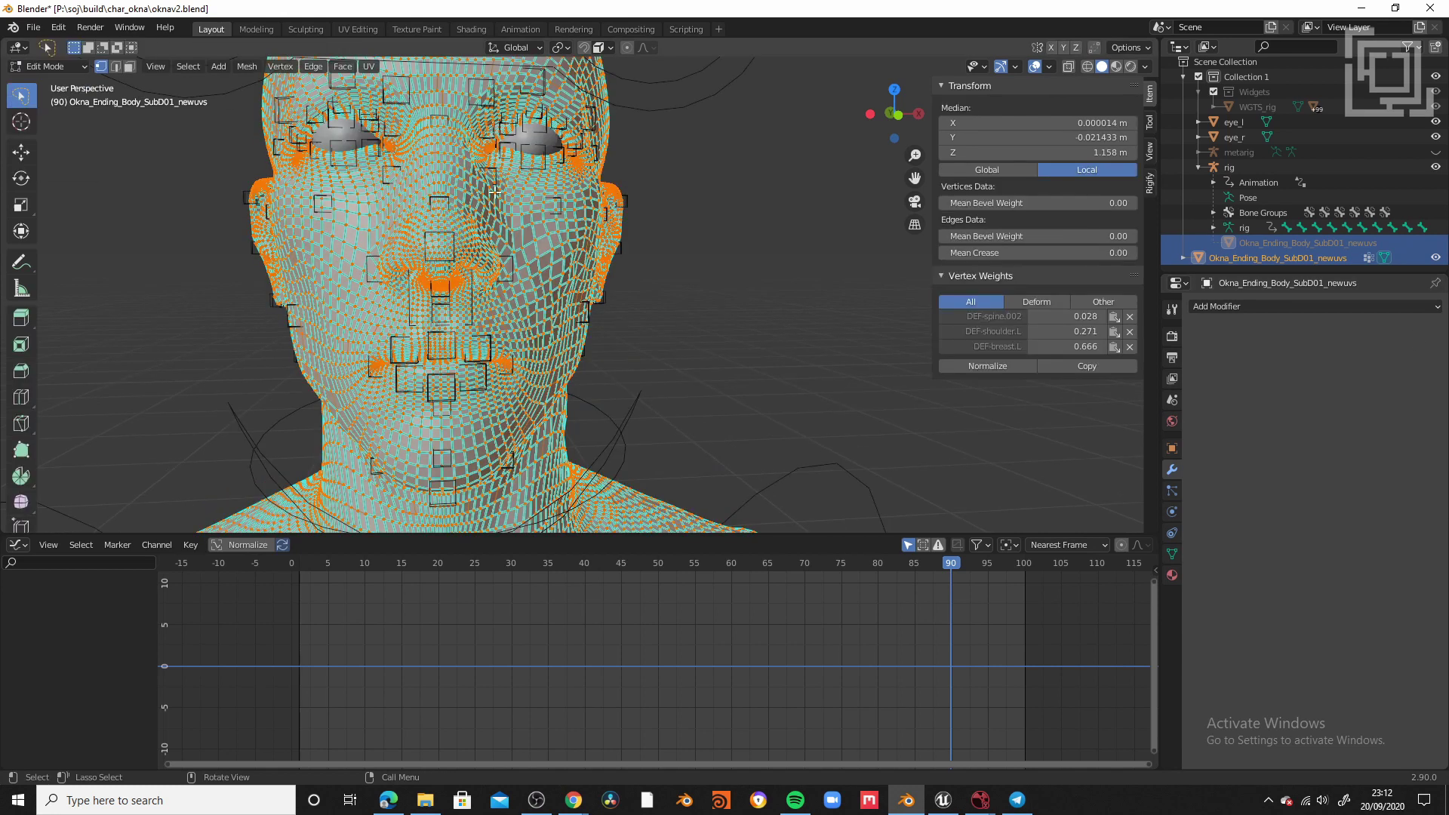
middle_click_drag(596, 316, 540, 317)
left_click(1172, 554)
left_click(416, 179)
key("ctrl+l")
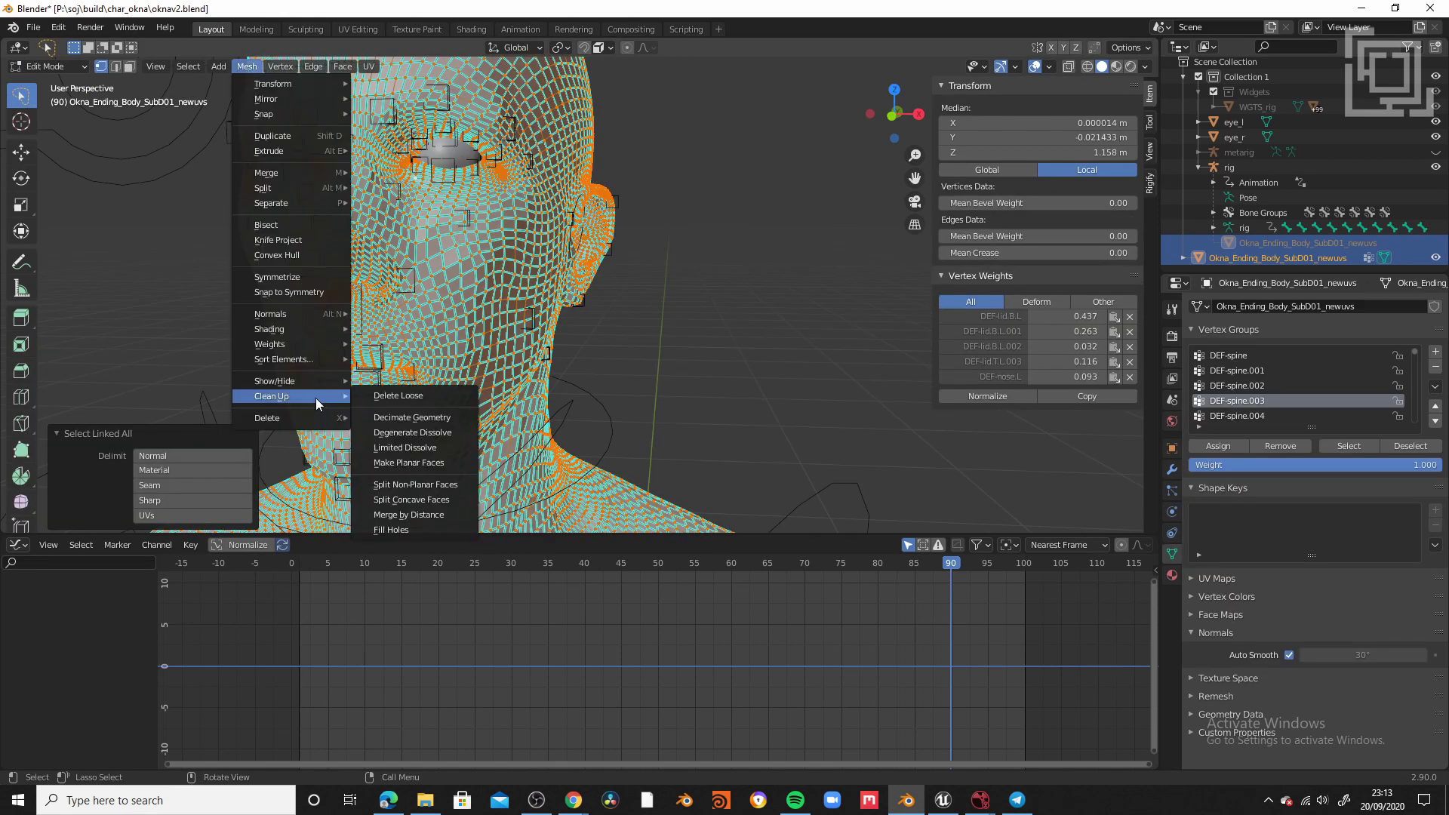
left_click(416, 515)
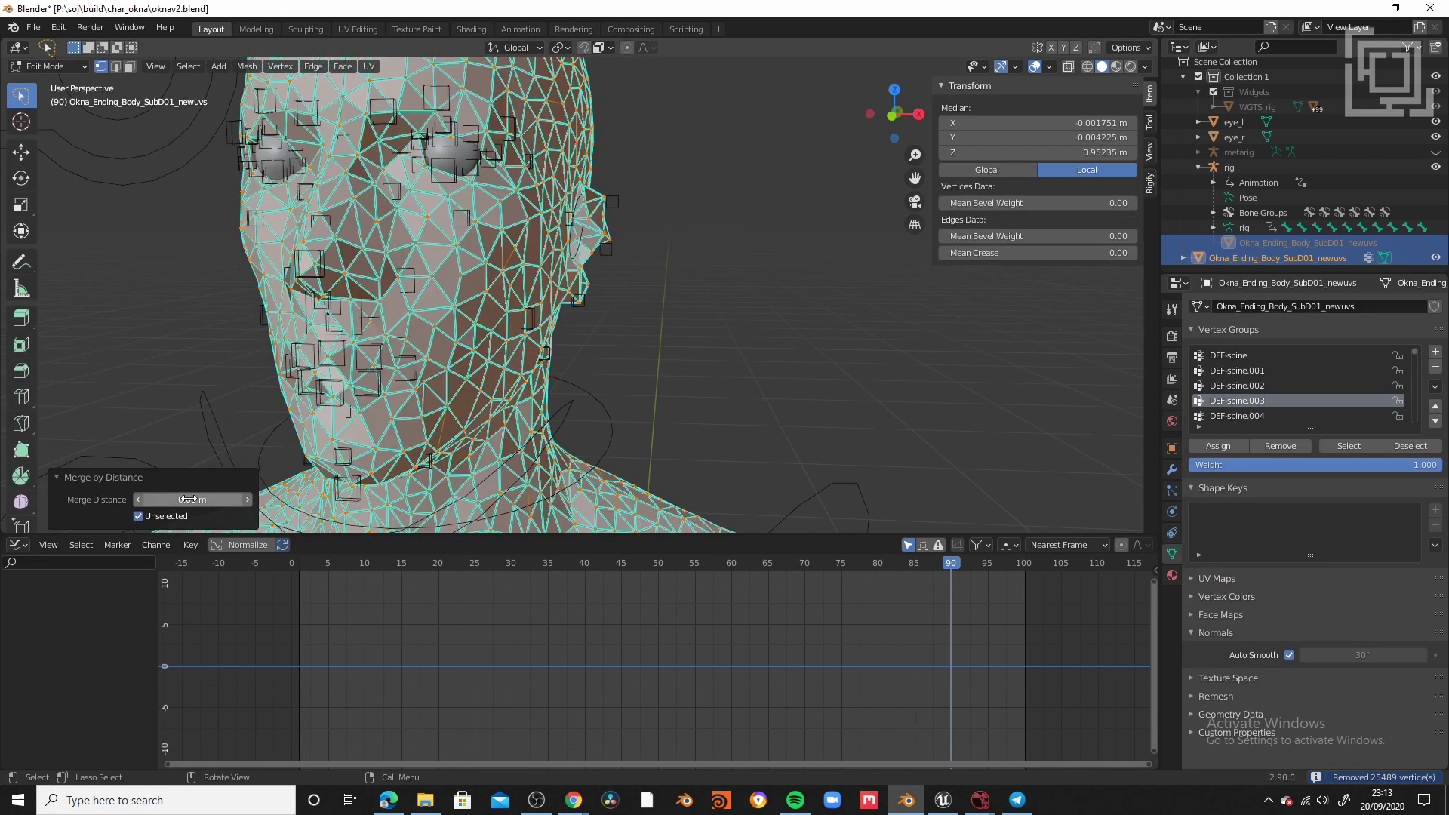
key("Return")
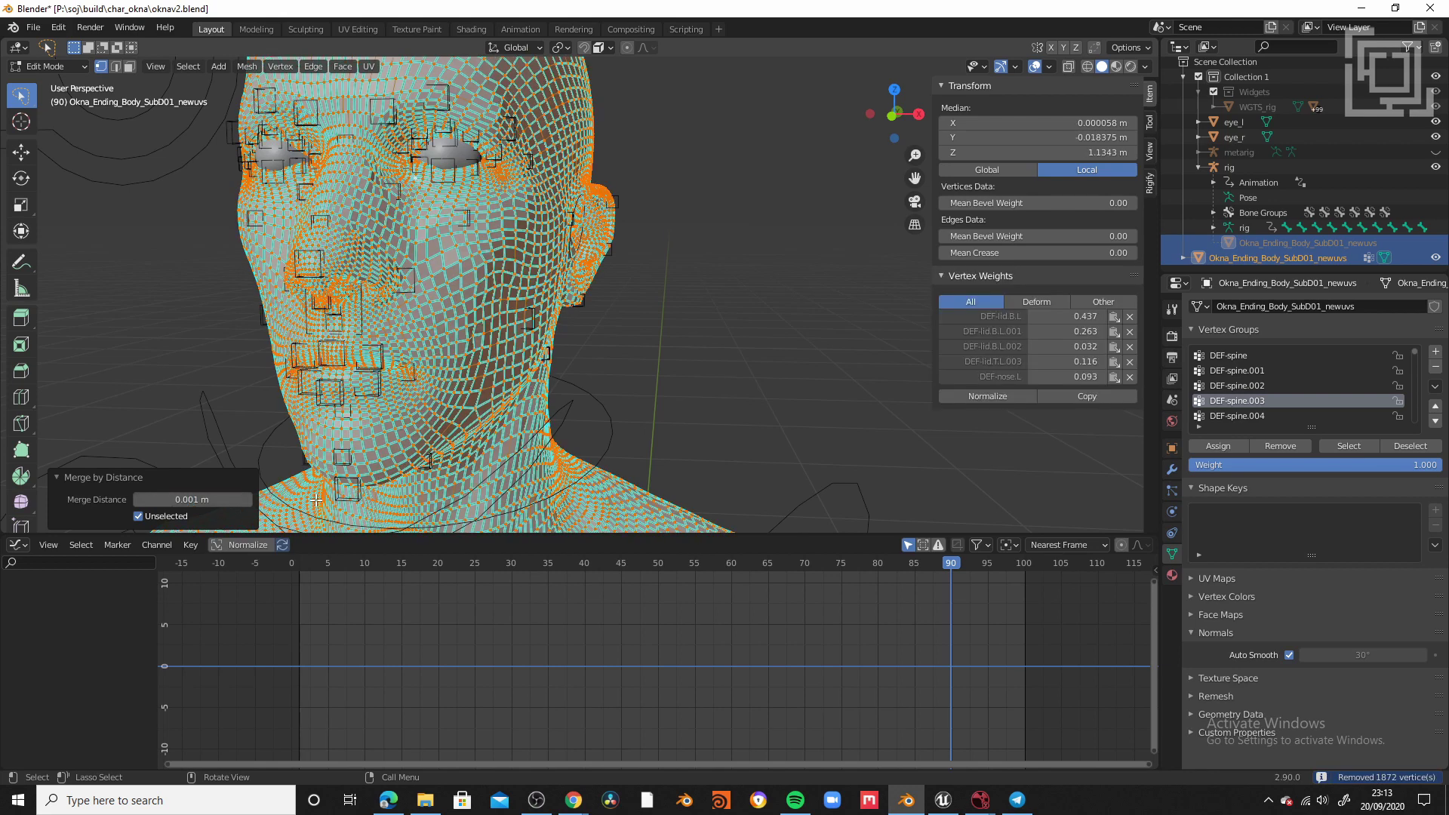
scroll(353, 226, "up", 8)
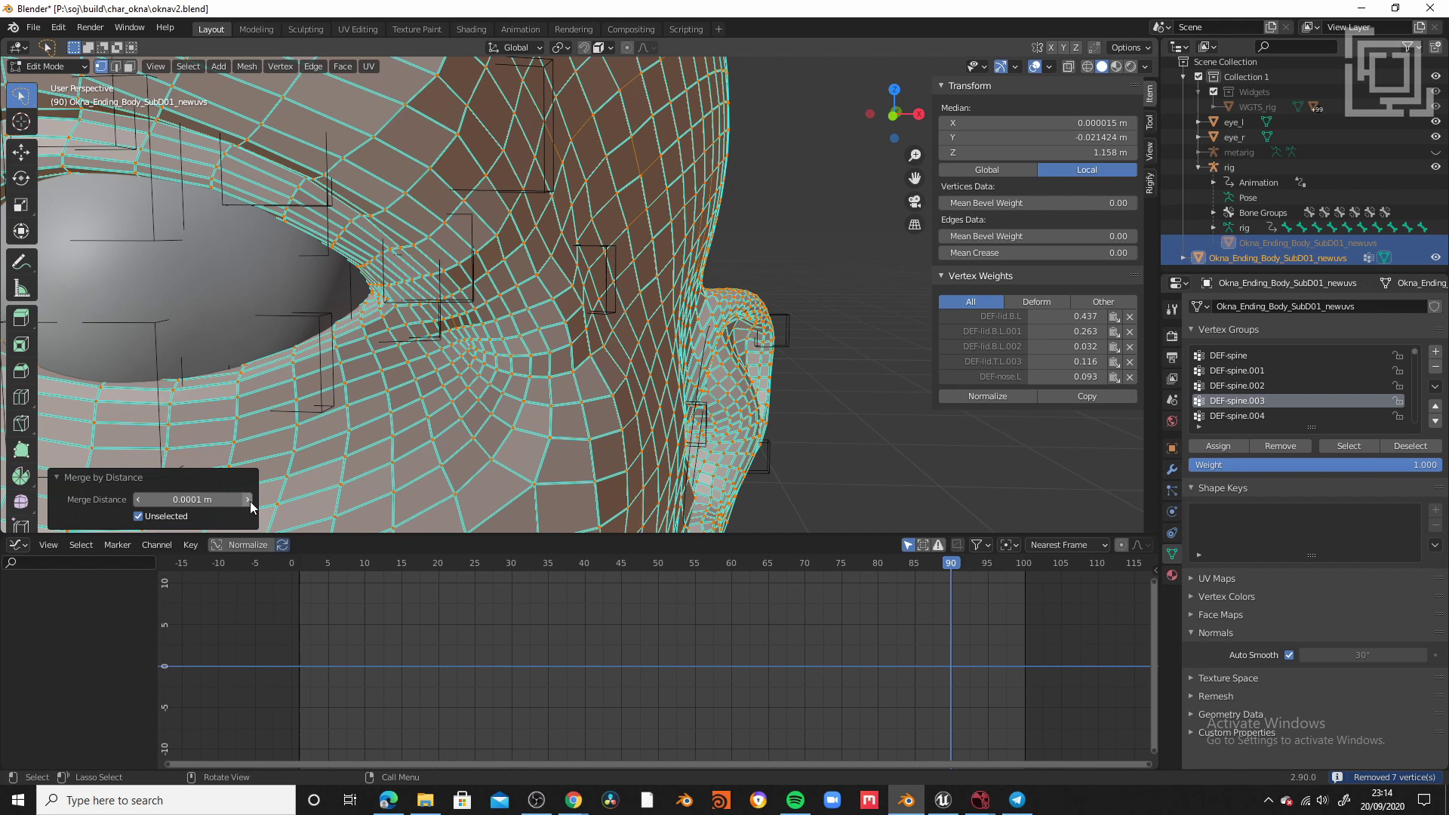
middle_click_drag(299, 379, 351, 372)
scroll(353, 371, "down", 5)
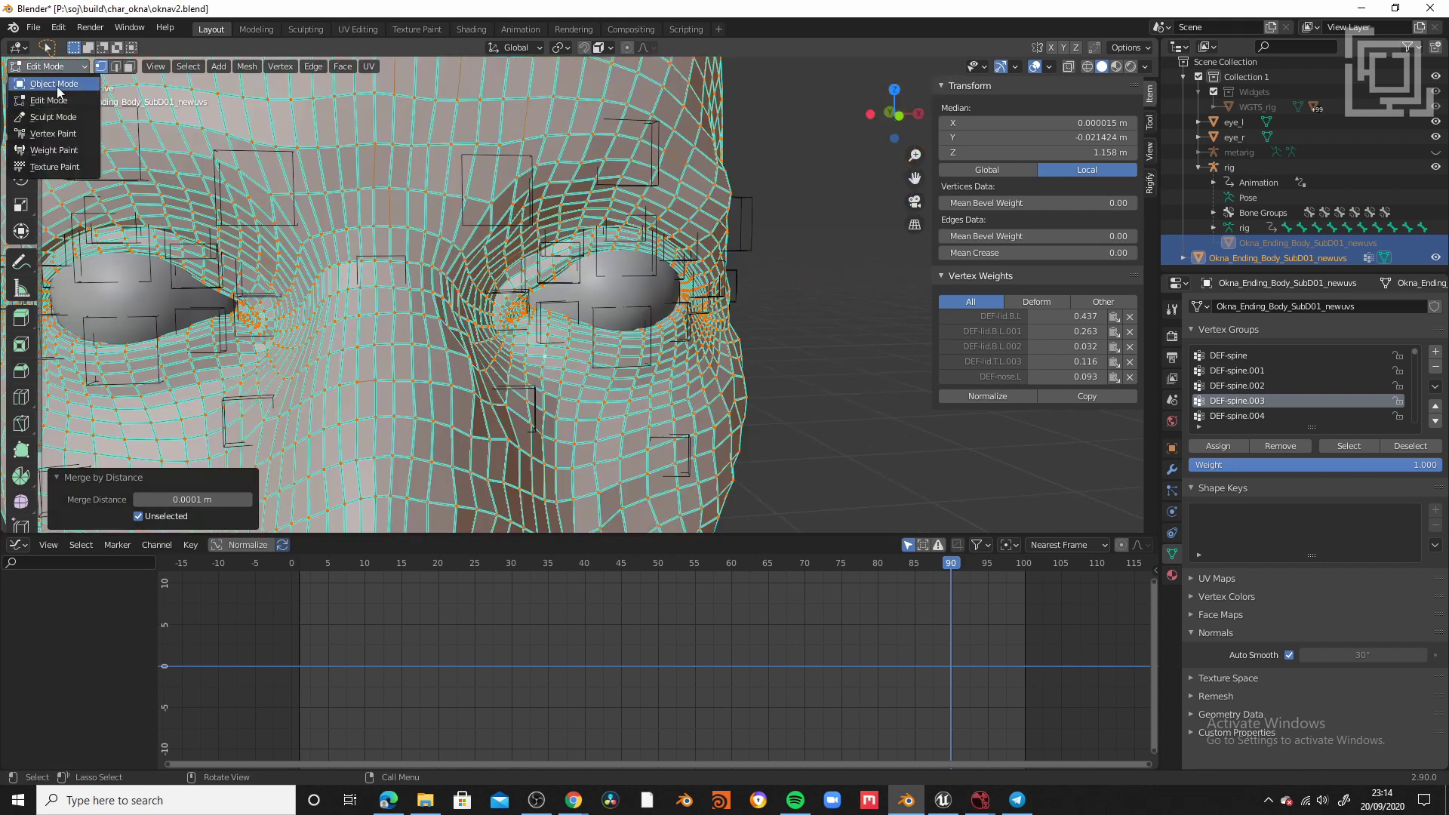
left_click(53, 84)
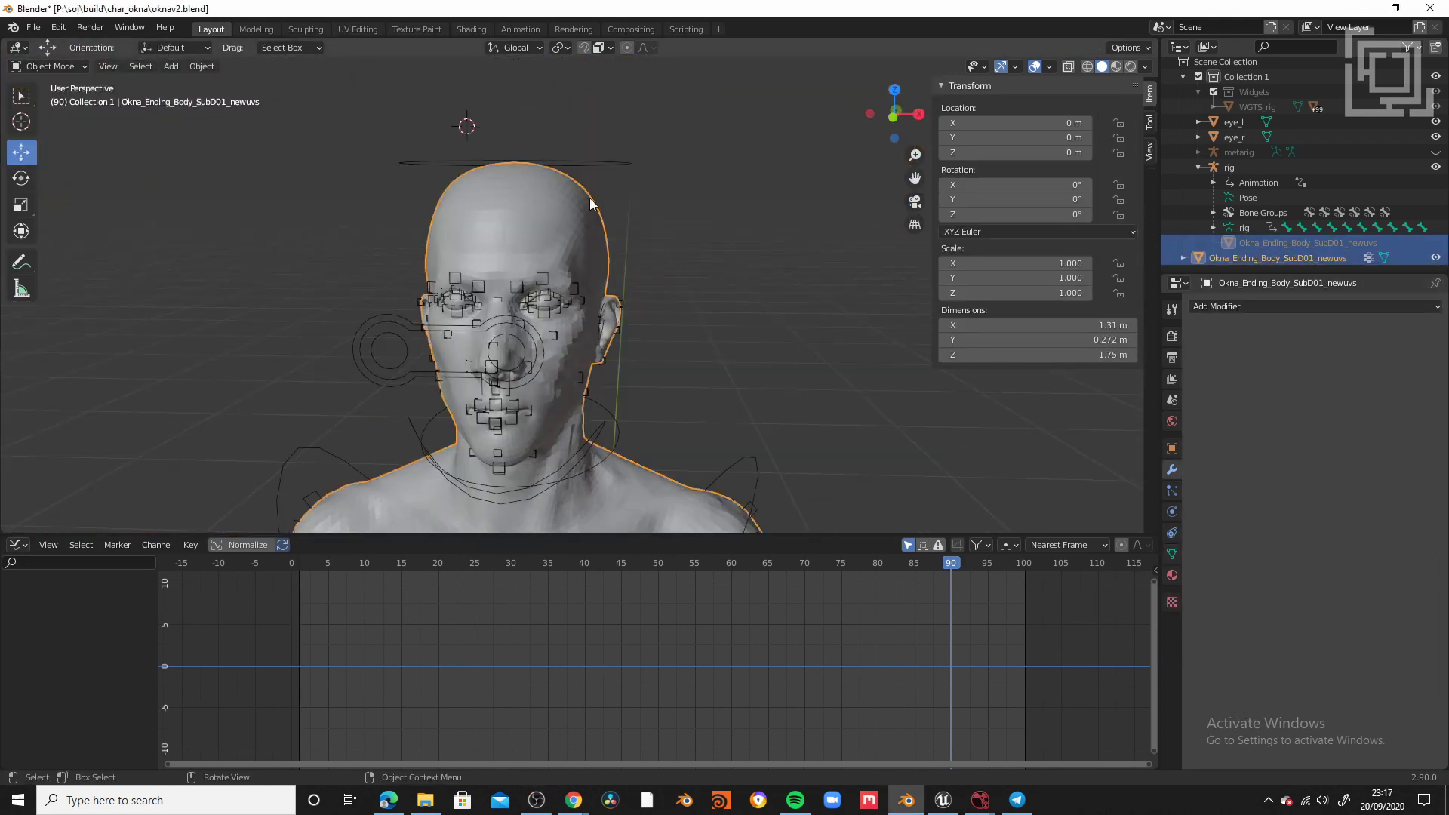
- Parent the merged body mesh to the generated rig using Armature Deform With Automatic Weights
scroll(539, 105, "up", 3)
left_click(539, 105)
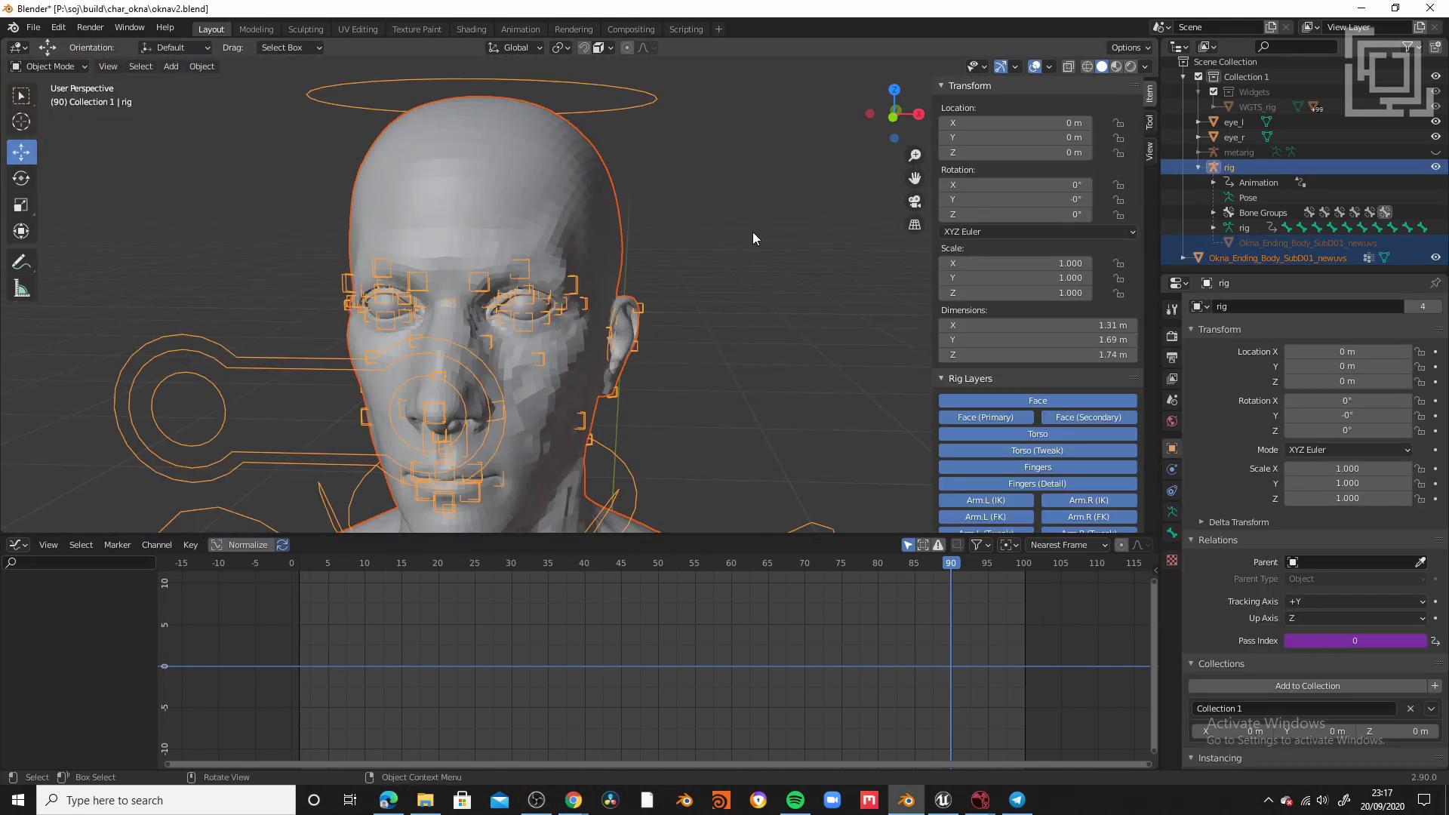
key("ctrl+p")
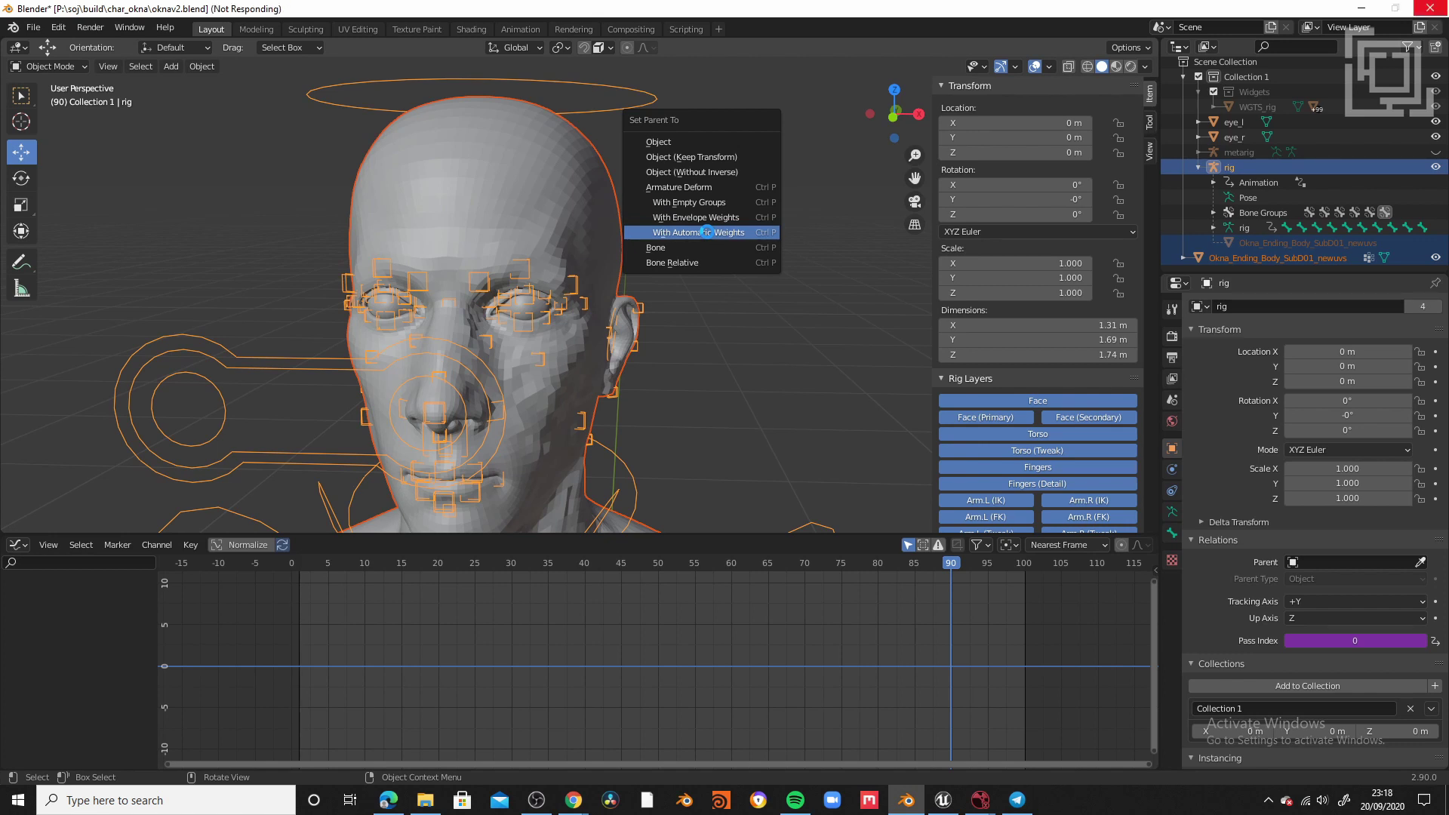
left_click(708, 233)
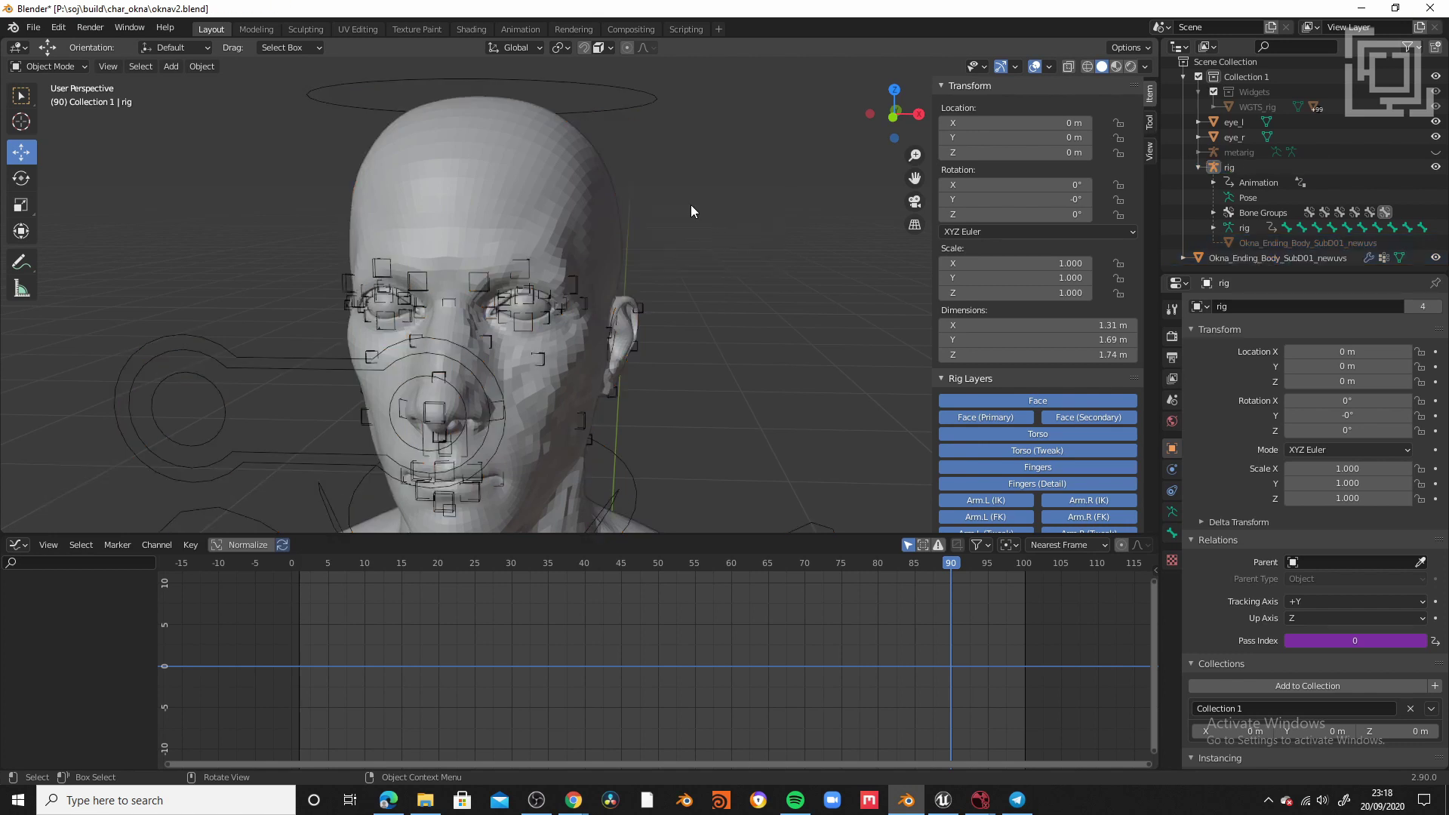
- Select the generated rig and switch it to Pose Mode
left_click(601, 110)
left_click(52, 67)
left_click(55, 115)
middle_click_drag(477, 385, 521, 362)
- Try moving the upper teeth control and undo the move
left_click(527, 427)
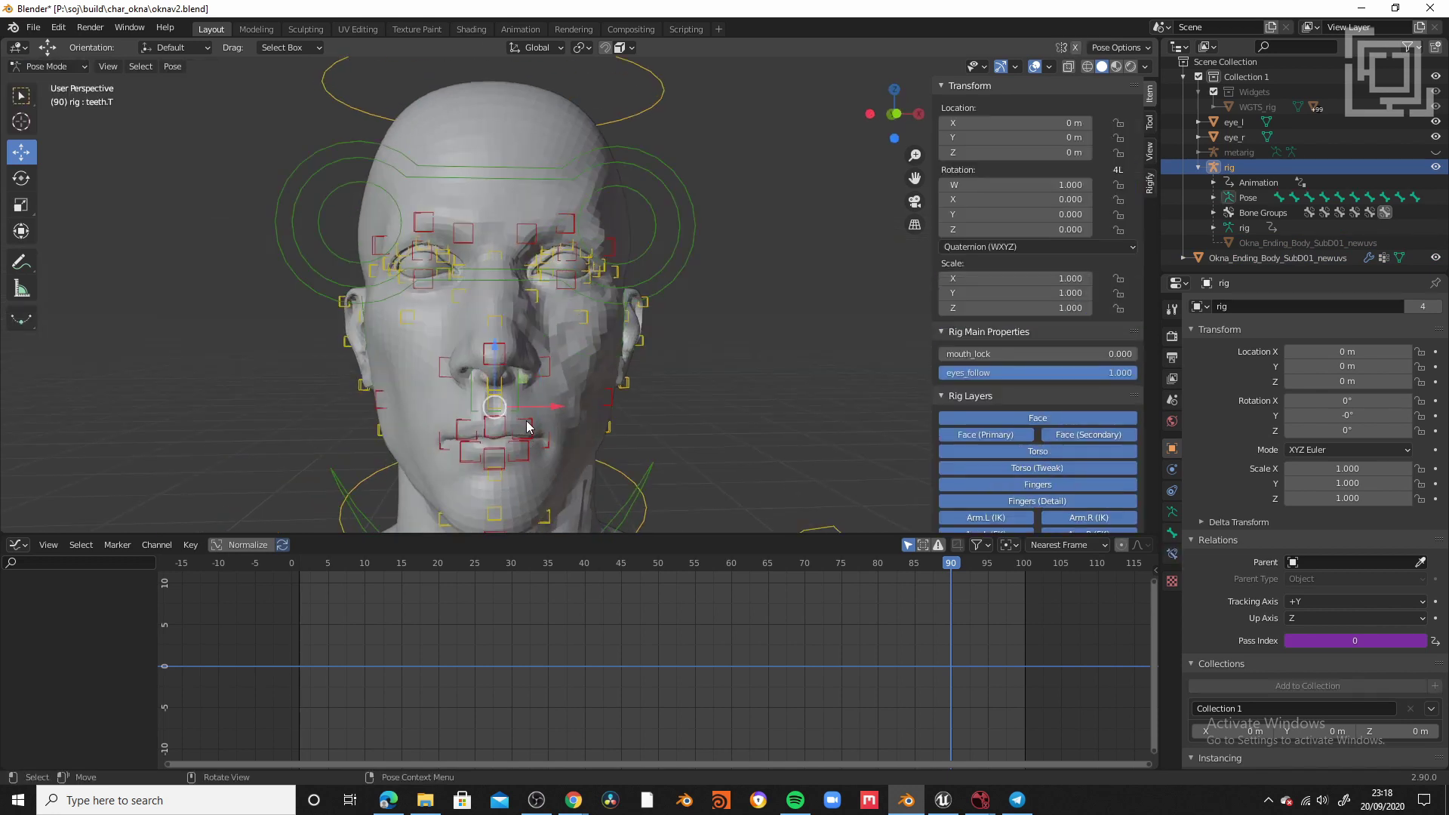
scroll(527, 423, "up", 2)
key("g")
key("ctrl+z")
- Move the left lower lip control about 0.0115 m down to test the mouth deformation
middle_click_drag(507, 505, 501, 375, "shift")
left_click_drag(507, 260, 506, 324)
scroll(511, 465, "up", 5)
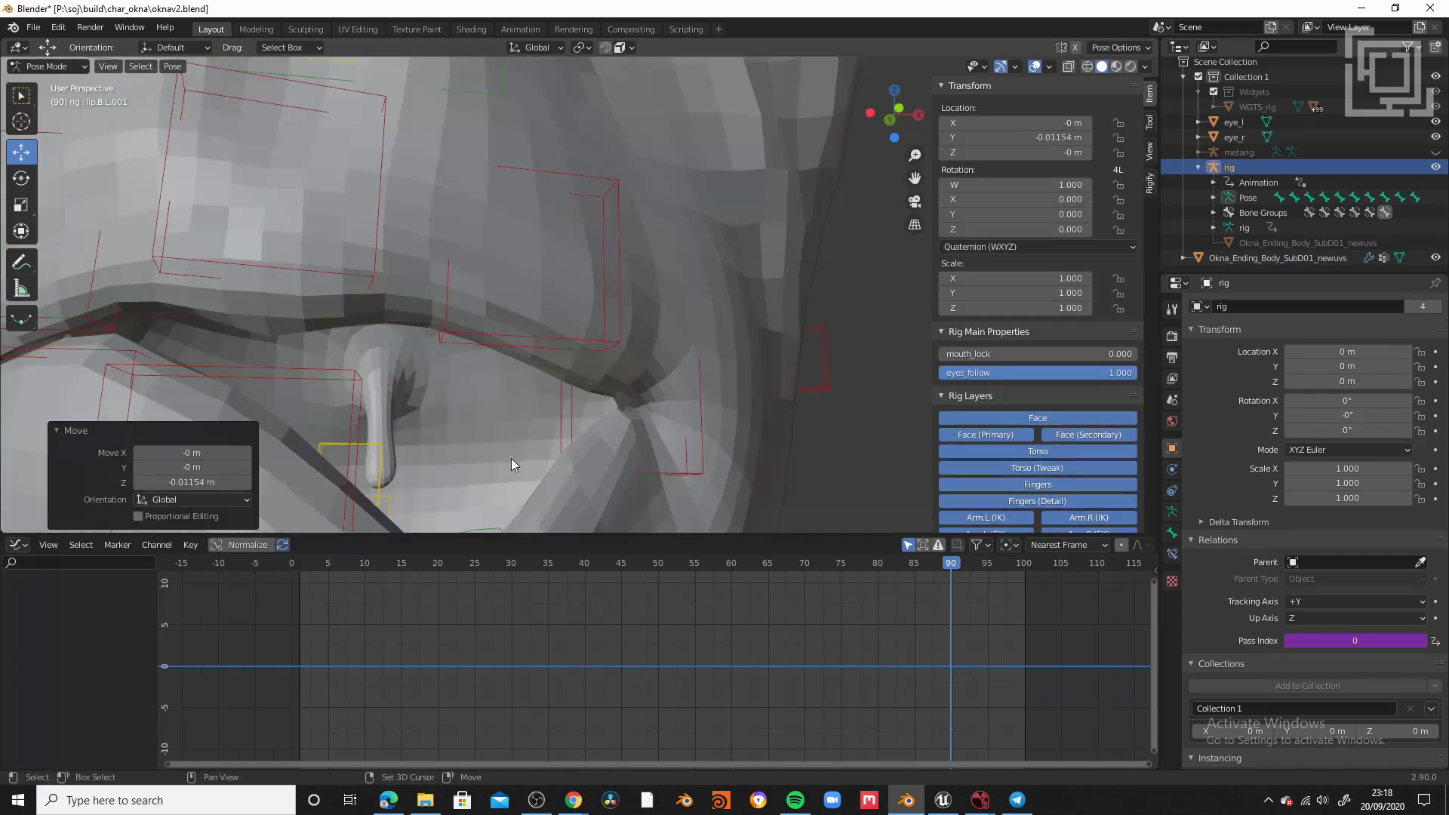
middle_click_drag(511, 465, 393, 453)
- Rotate another rig control about the X axis to test how the mesh deforms
left_click(408, 426)
key("r")
key("x")
middle_click_drag(453, 301, 477, 348)
key("r")
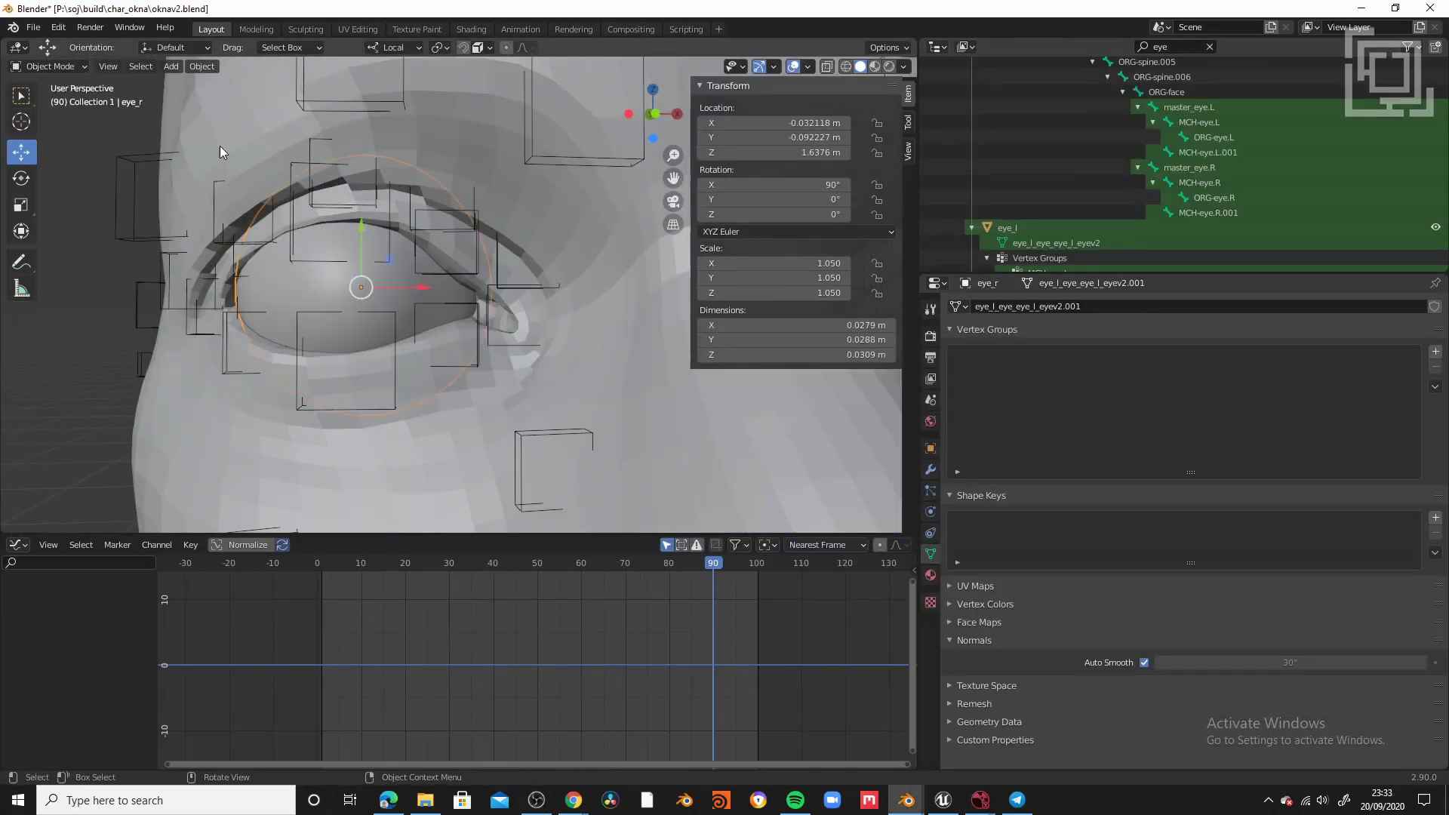
- Apply all transforms to the right eyeball
left_click(201, 66)
mouse_move(227, 144)
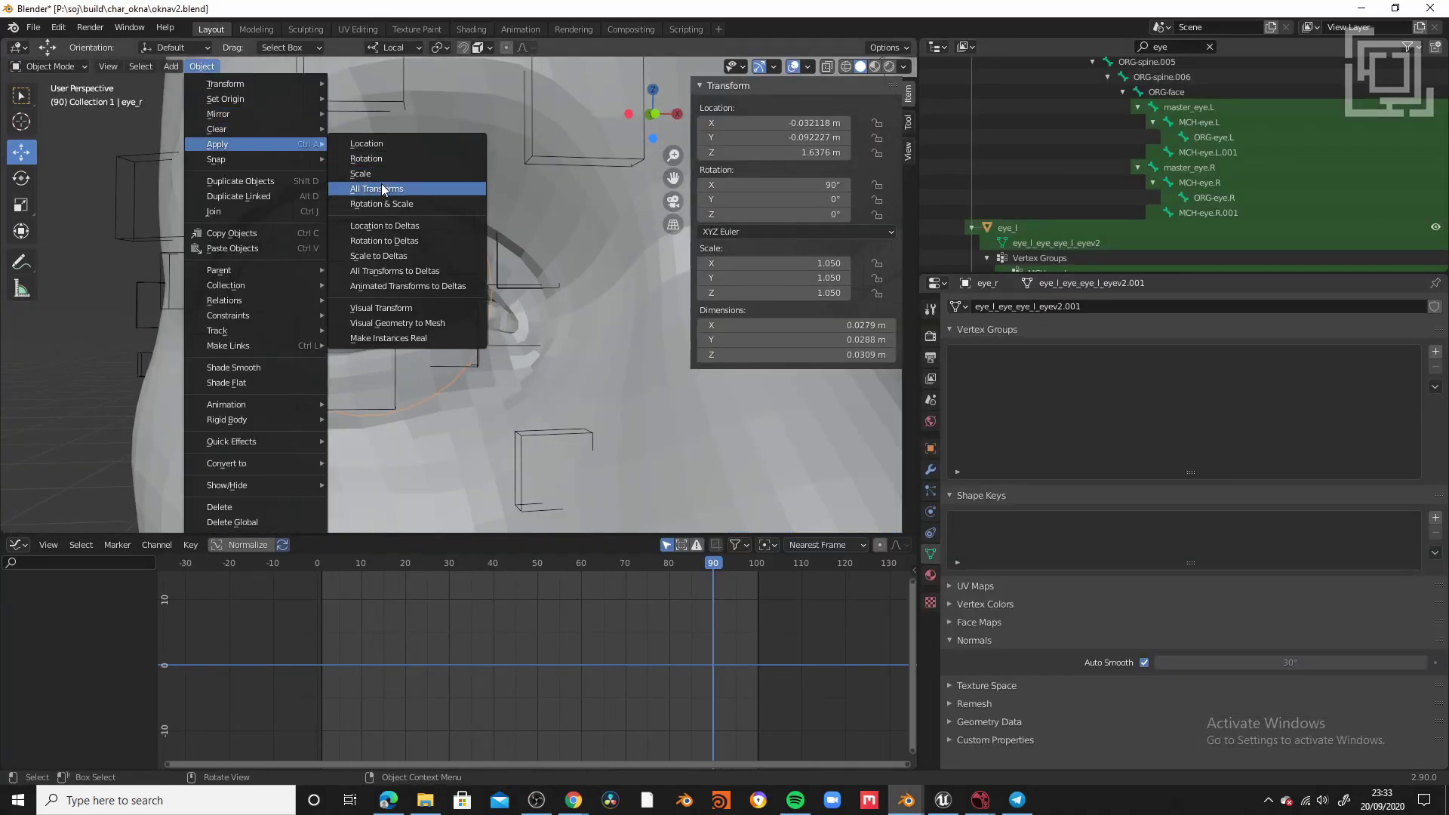
left_click(382, 189)
- Select the rig and additionally show its last armature layer so those bones appear around the eyes
left_click(548, 166)
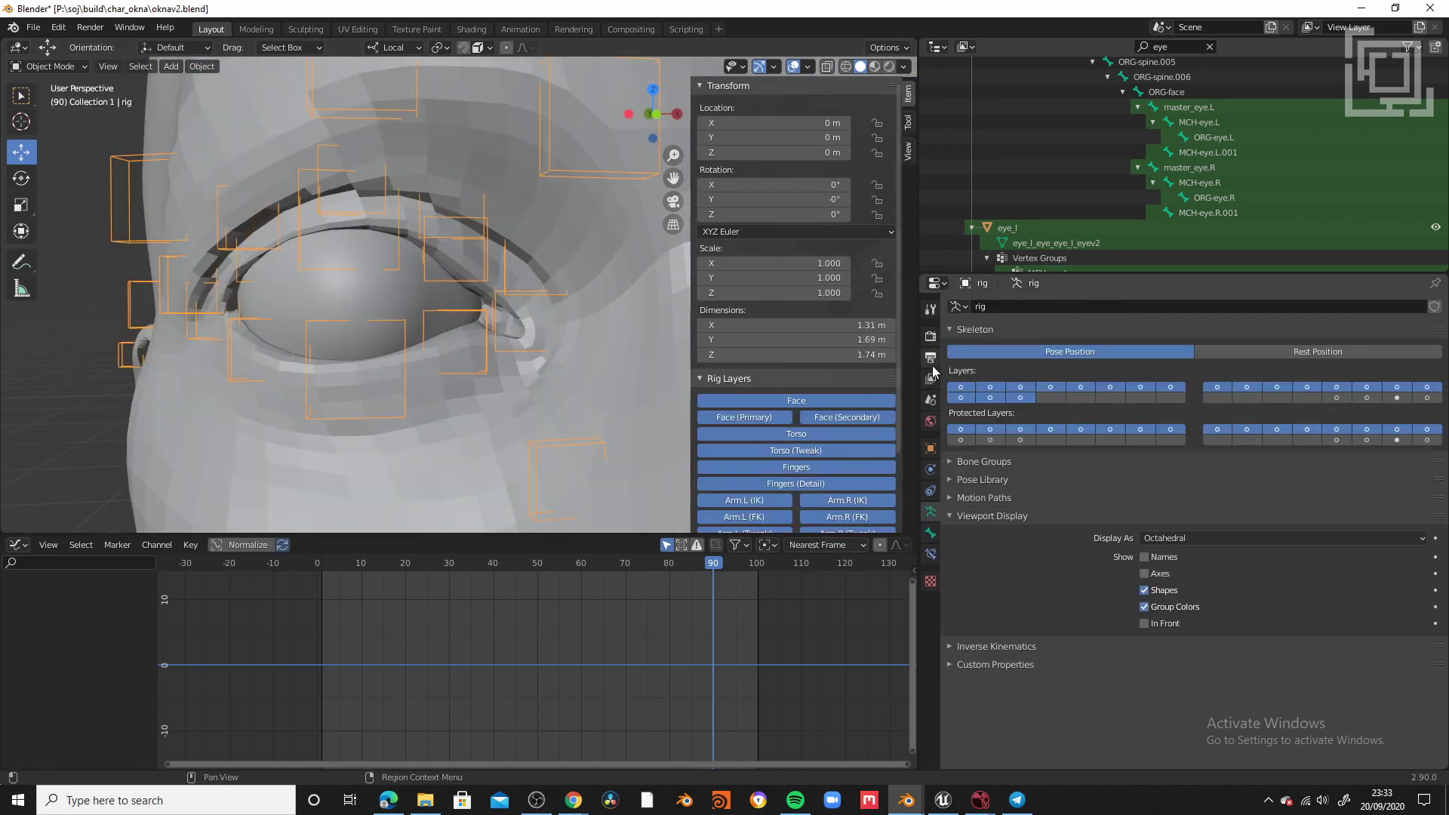
left_click(1427, 398, "shift")
middle_click_drag(198, 323, 346, 328)
scroll(350, 328, "up", 3)
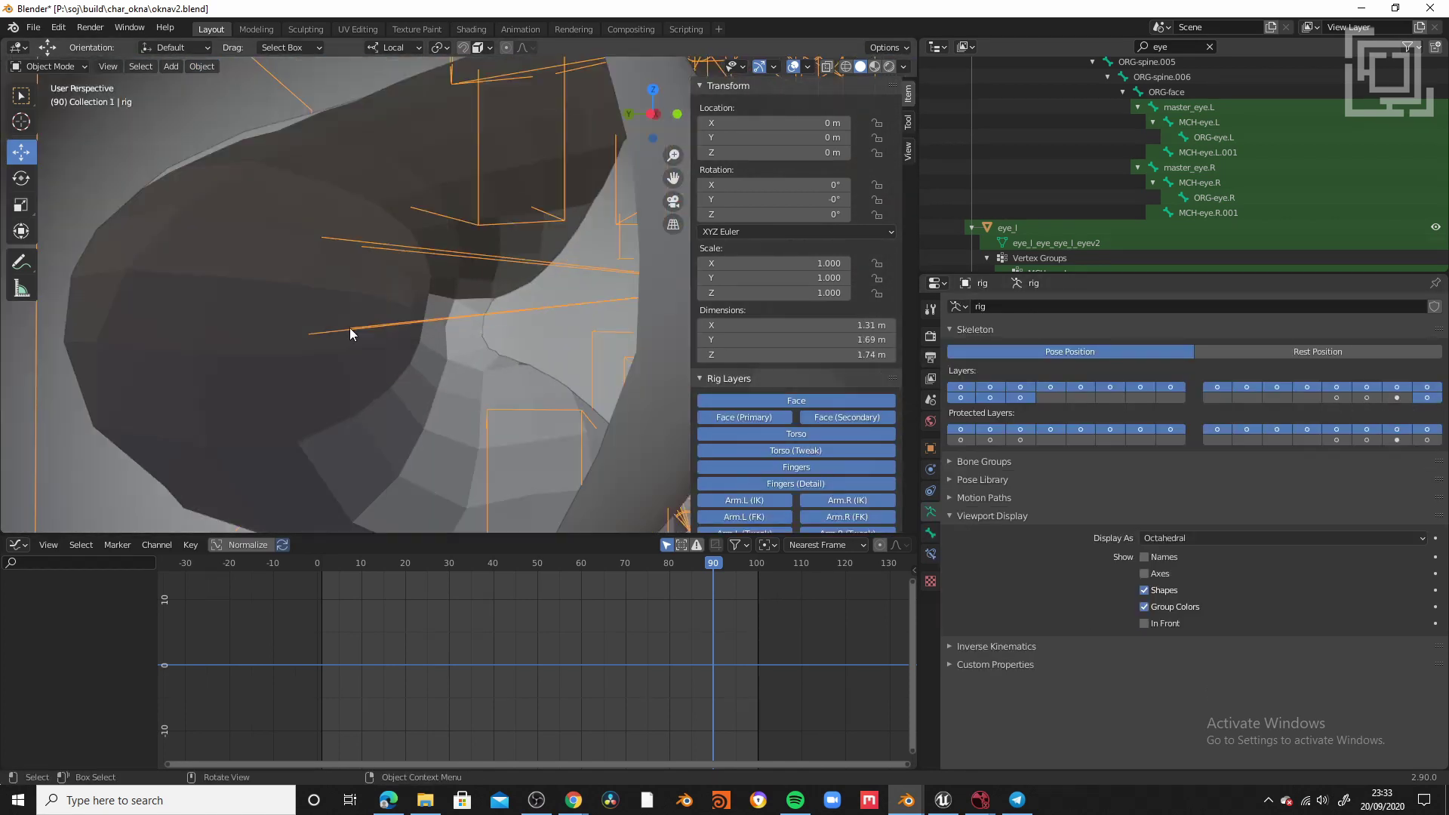
scroll(350, 327, "down", 5)
- Parent the right eyeball to the rig using an armature deform with automatic weights
left_click(246, 255)
scroll(304, 273, "down", 5)
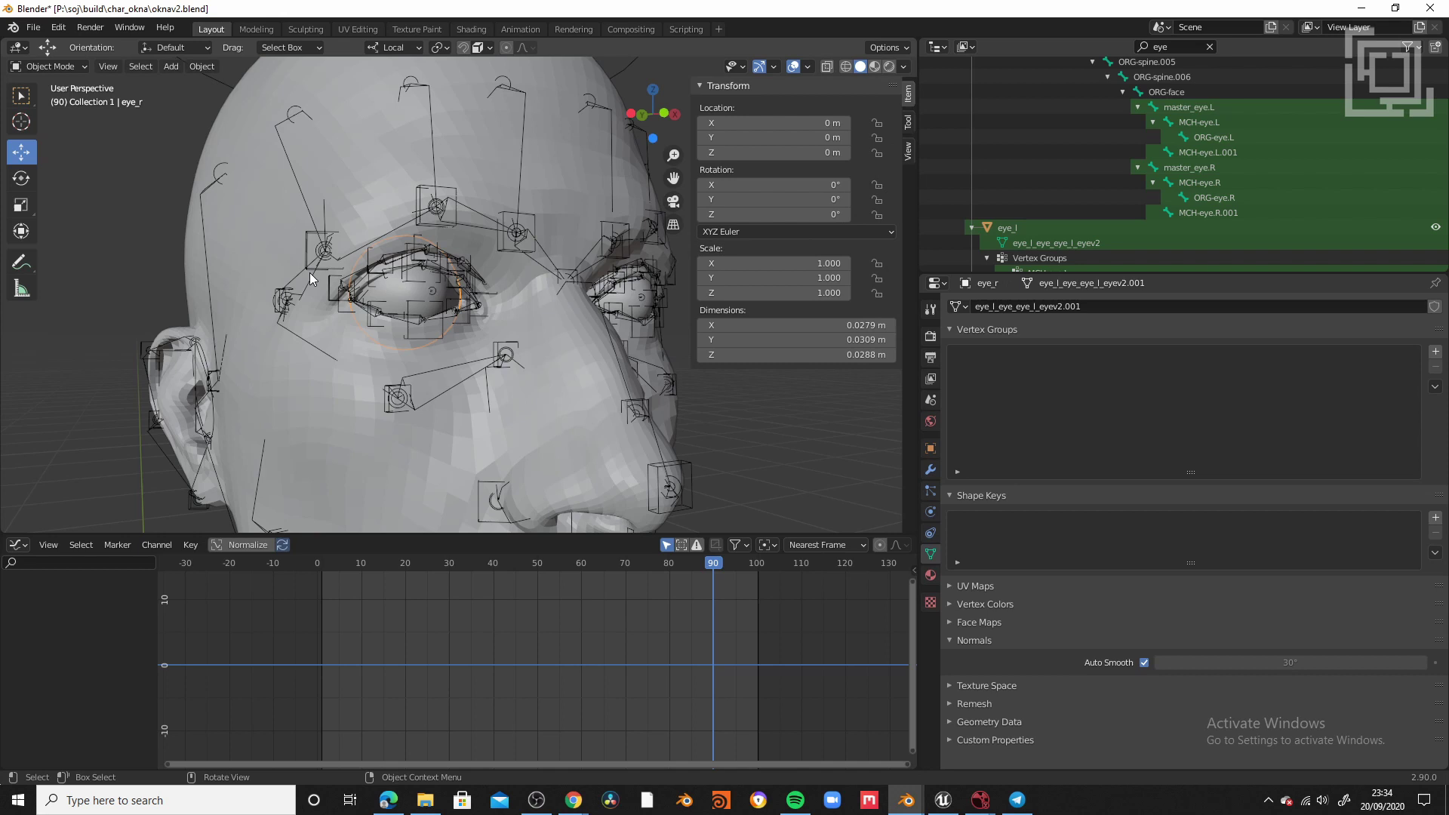
left_click(323, 230)
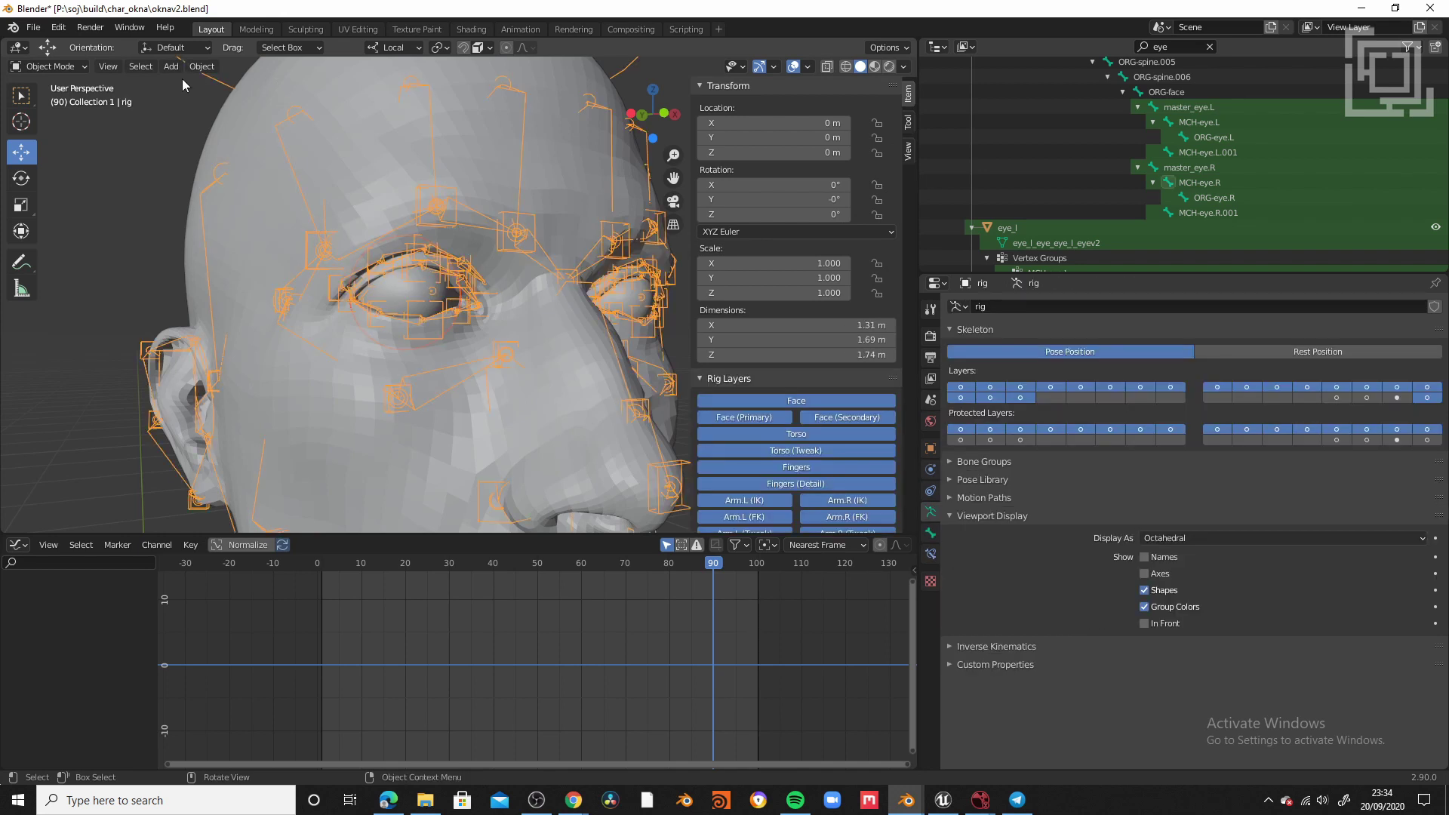
key("ctrl+p")
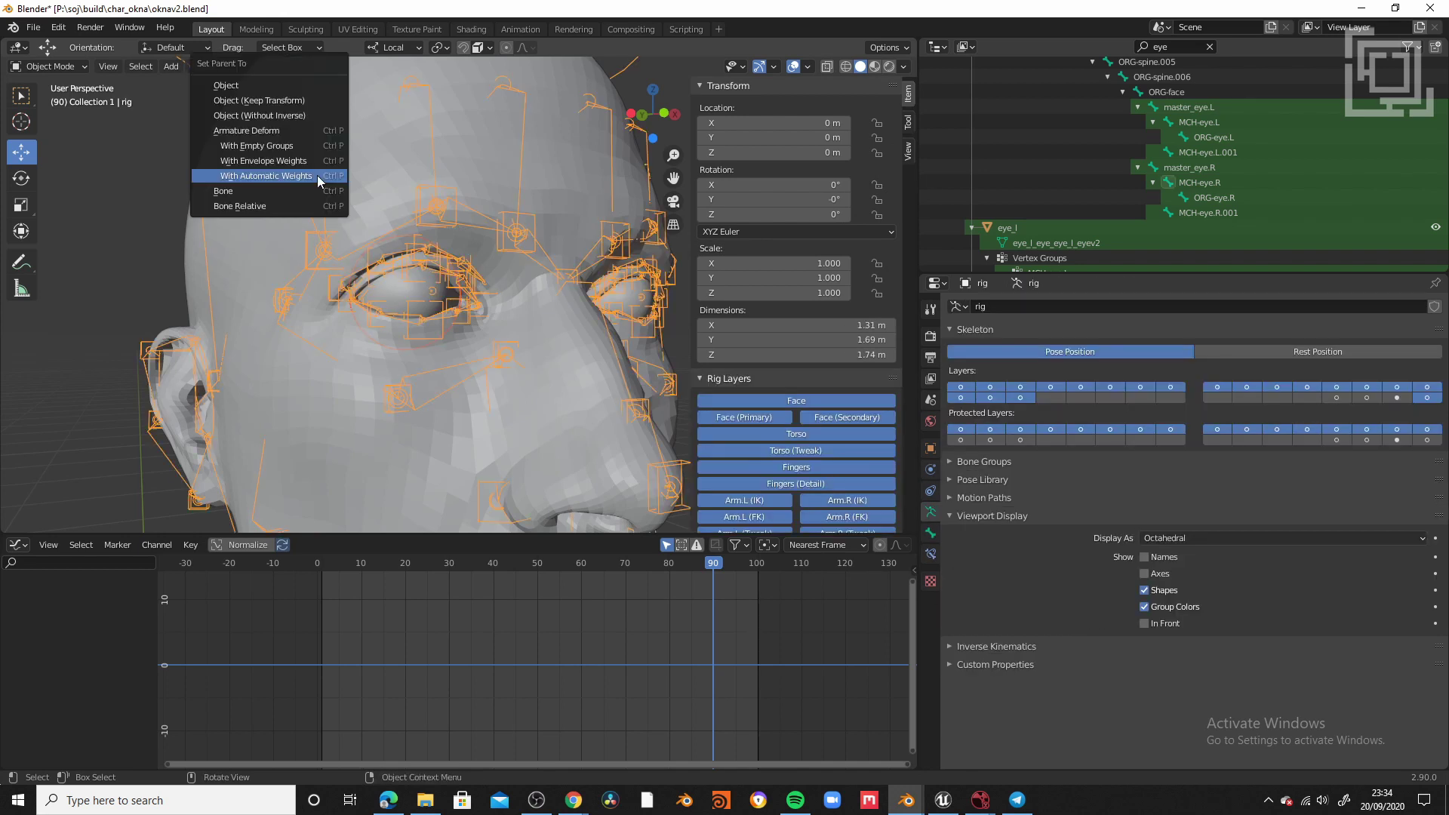
left_click(311, 175)
- Delete all automatically generated vertex groups from the right eyeball
scroll(361, 212, "up", 6)
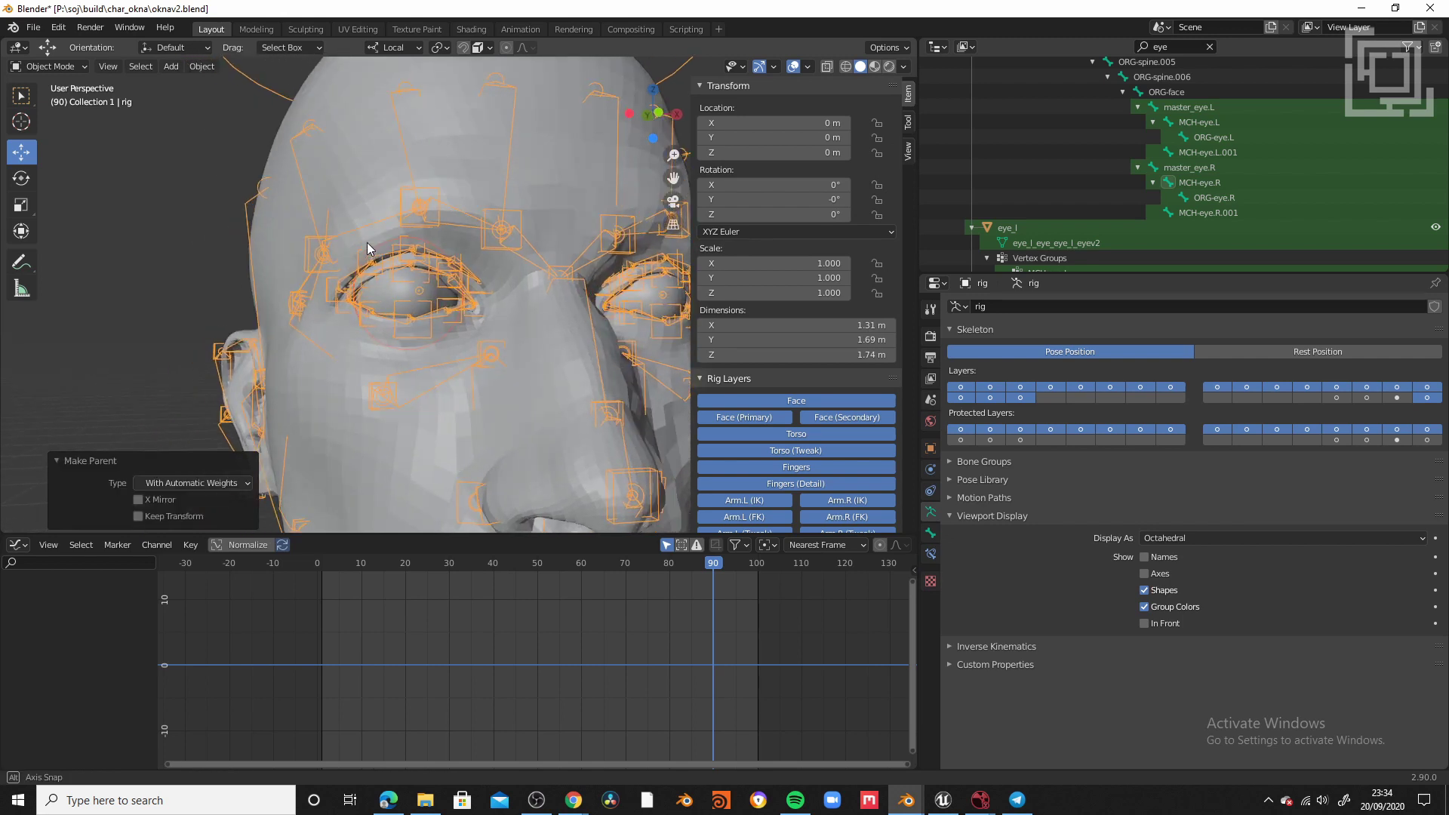
scroll(264, 216, "up", 5)
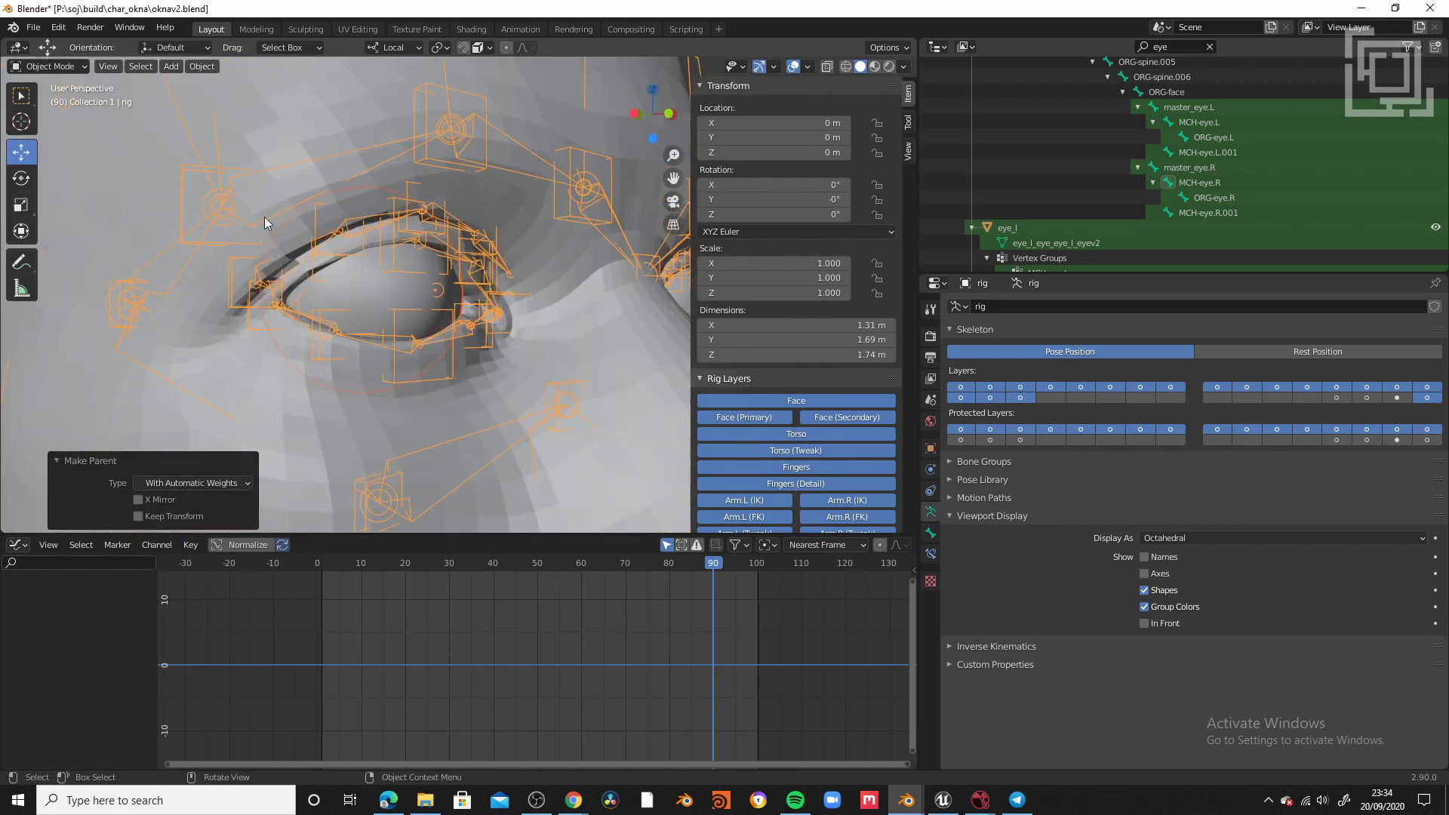
left_click(327, 262)
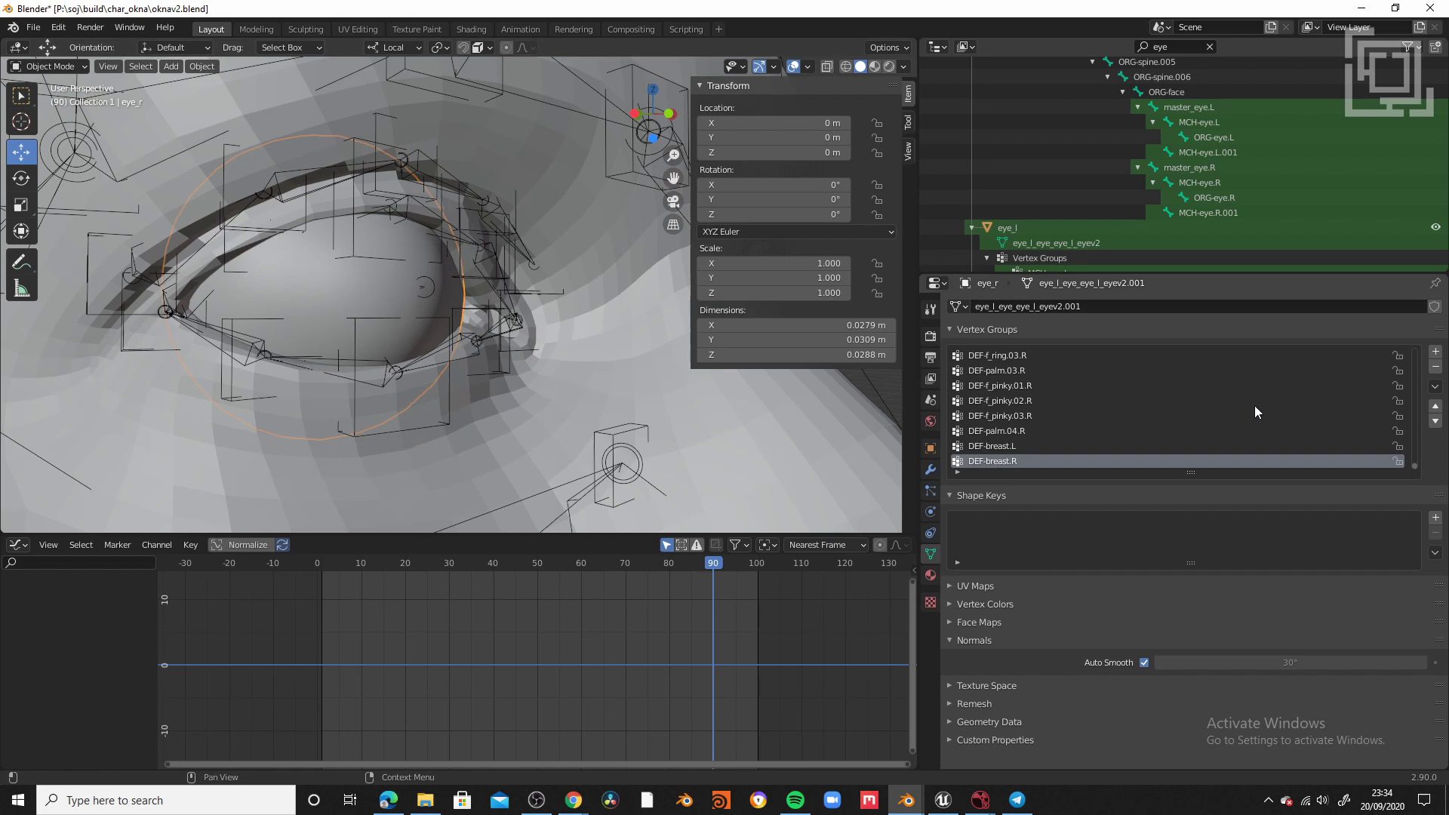
left_click(1435, 386)
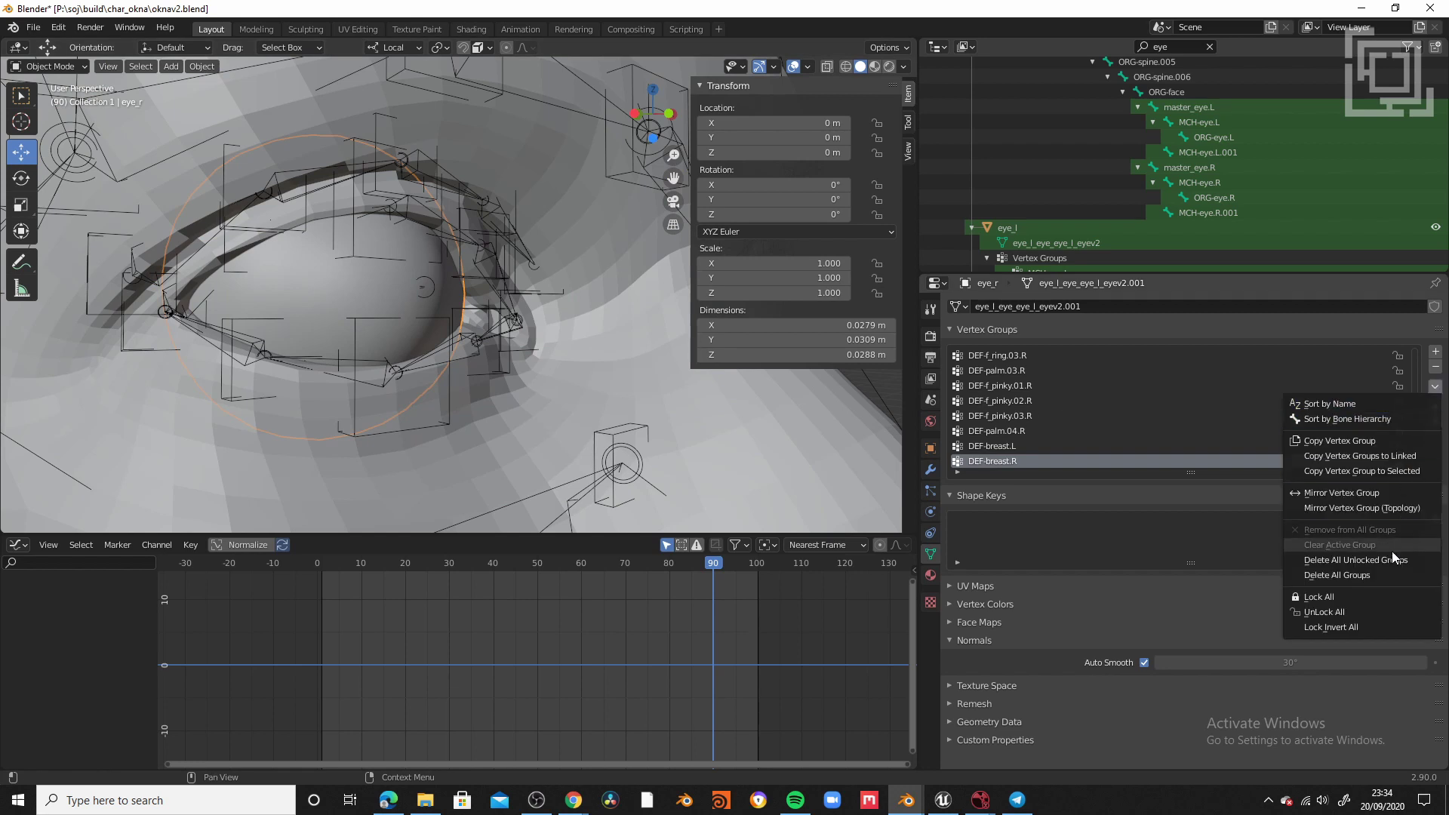
left_click(1364, 578)
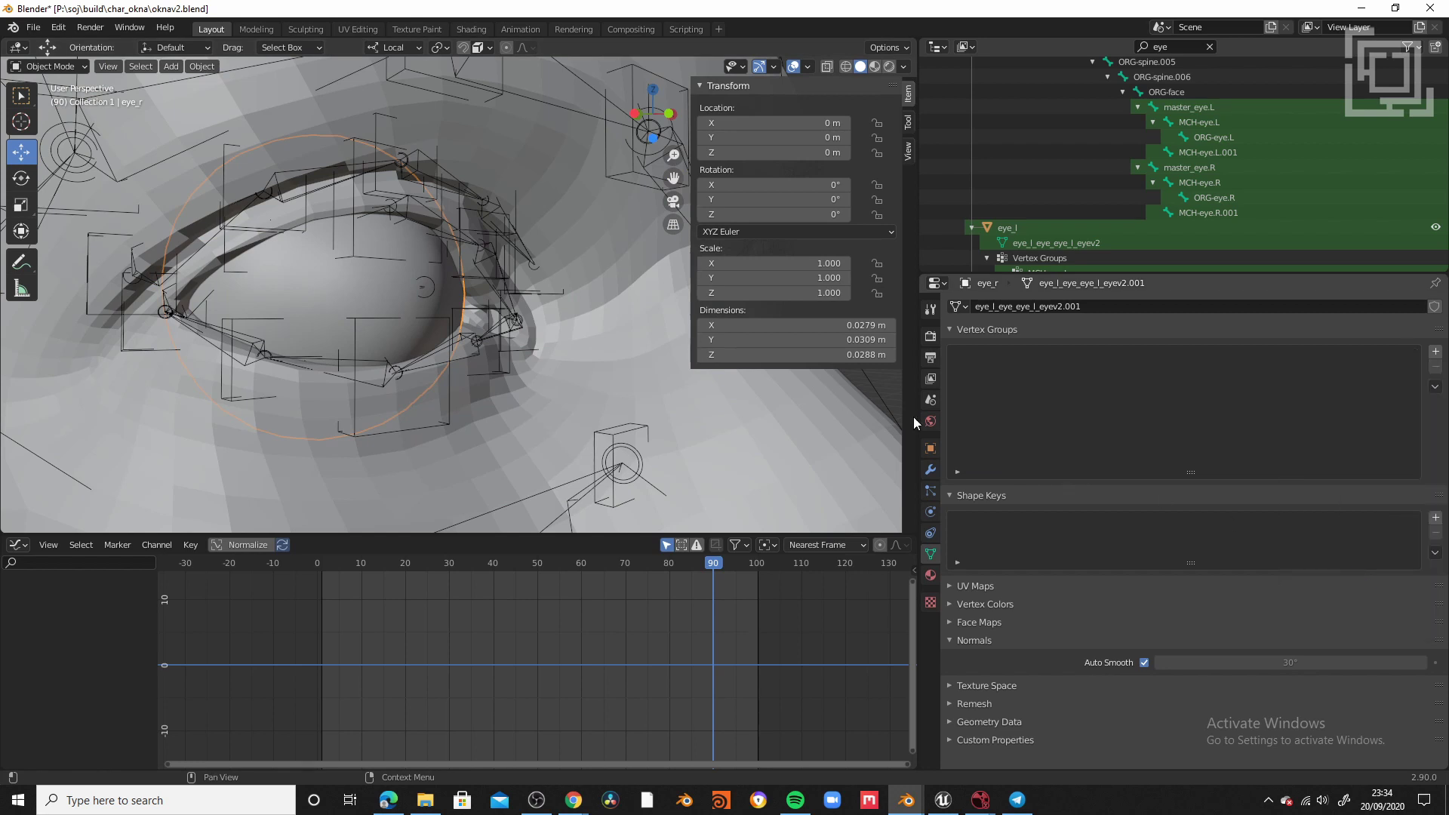
- Add a vertex group named MCH-eye.R to the right eyeball and open the mesh in Edit Mode
left_click(1435, 353)
double_click(1036, 357)
type("MCH-eye.R")
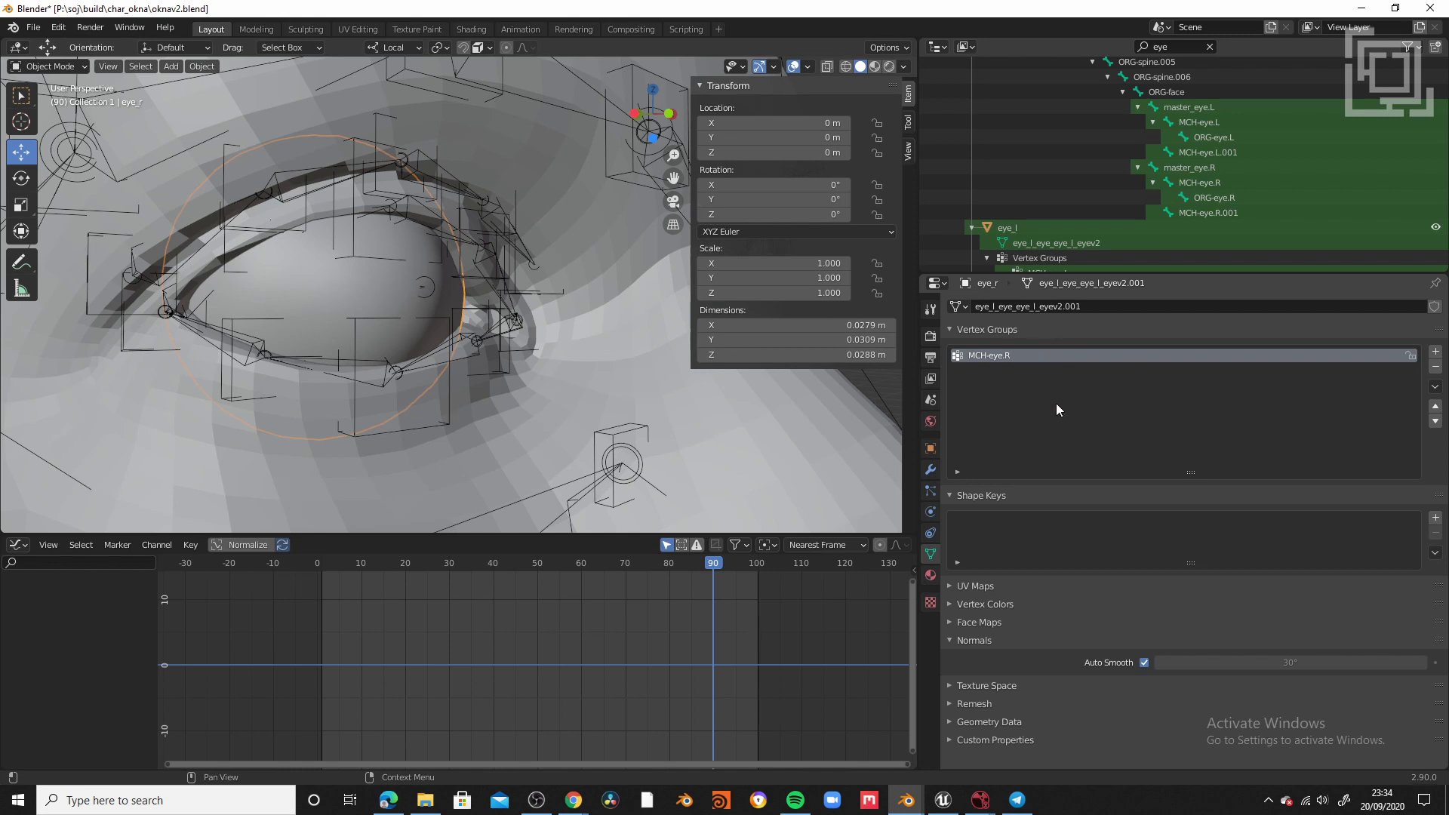
middle_click_drag(388, 346, 422, 341)
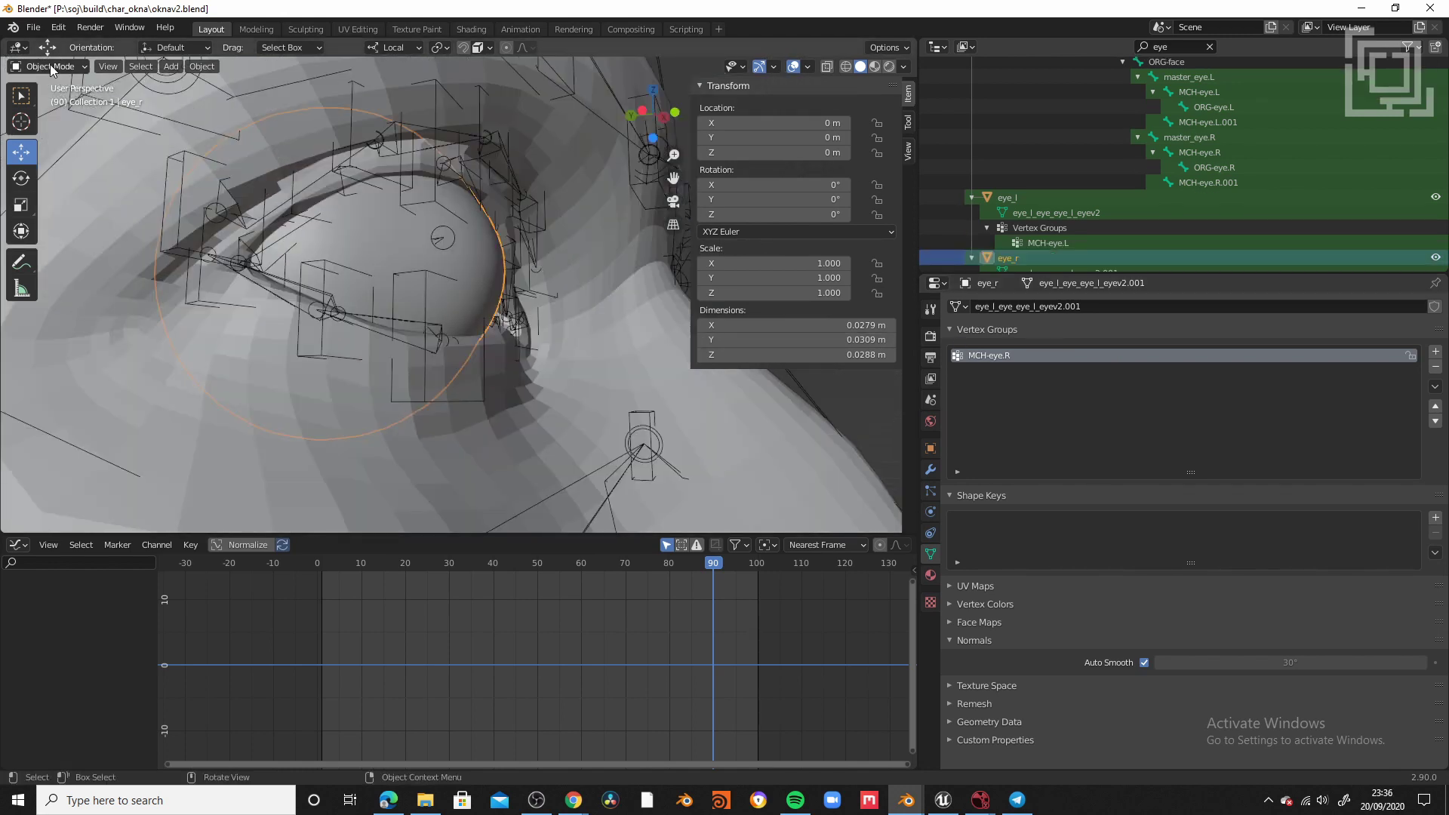
left_click(50, 68)
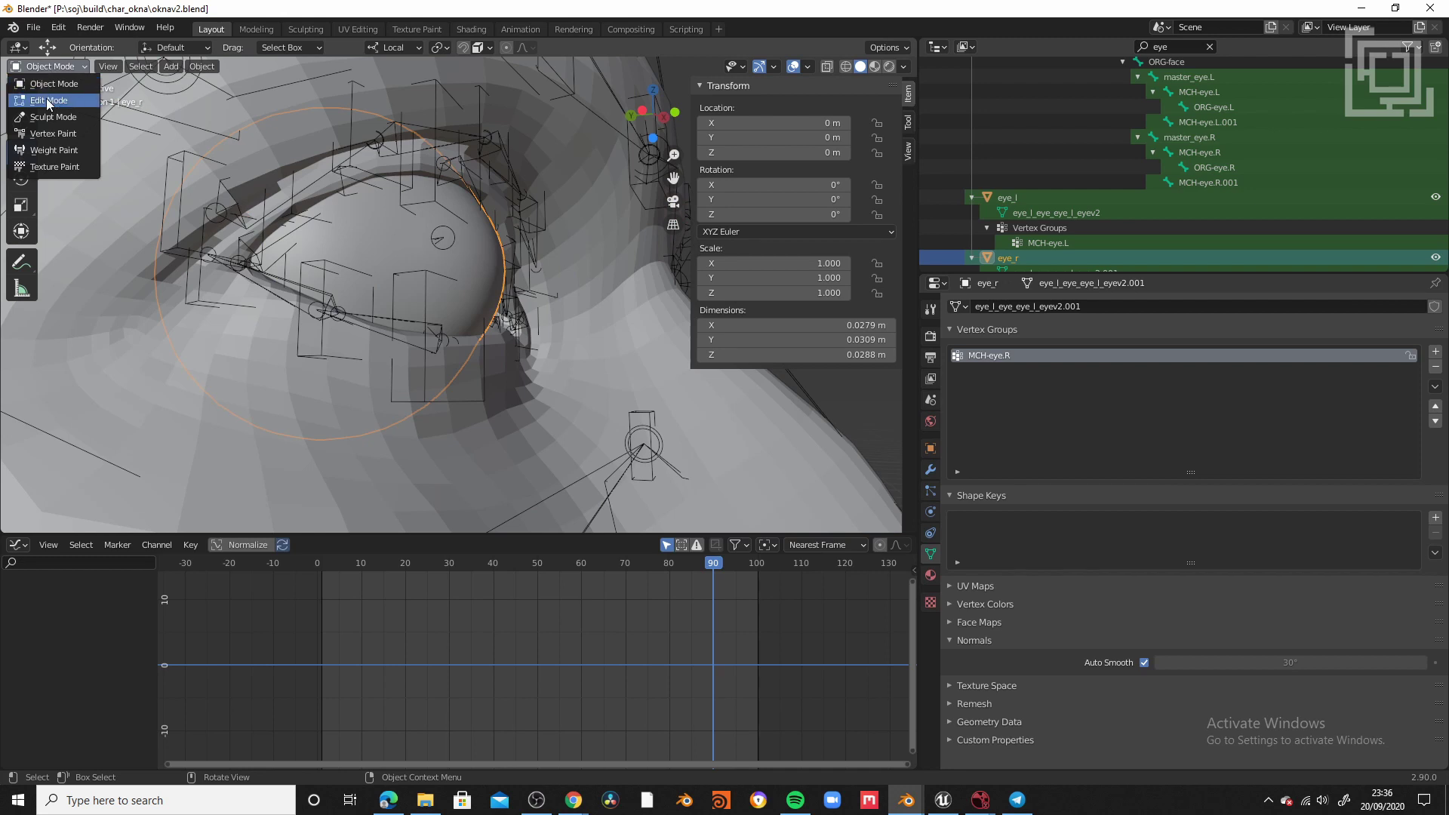
left_click(41, 99)
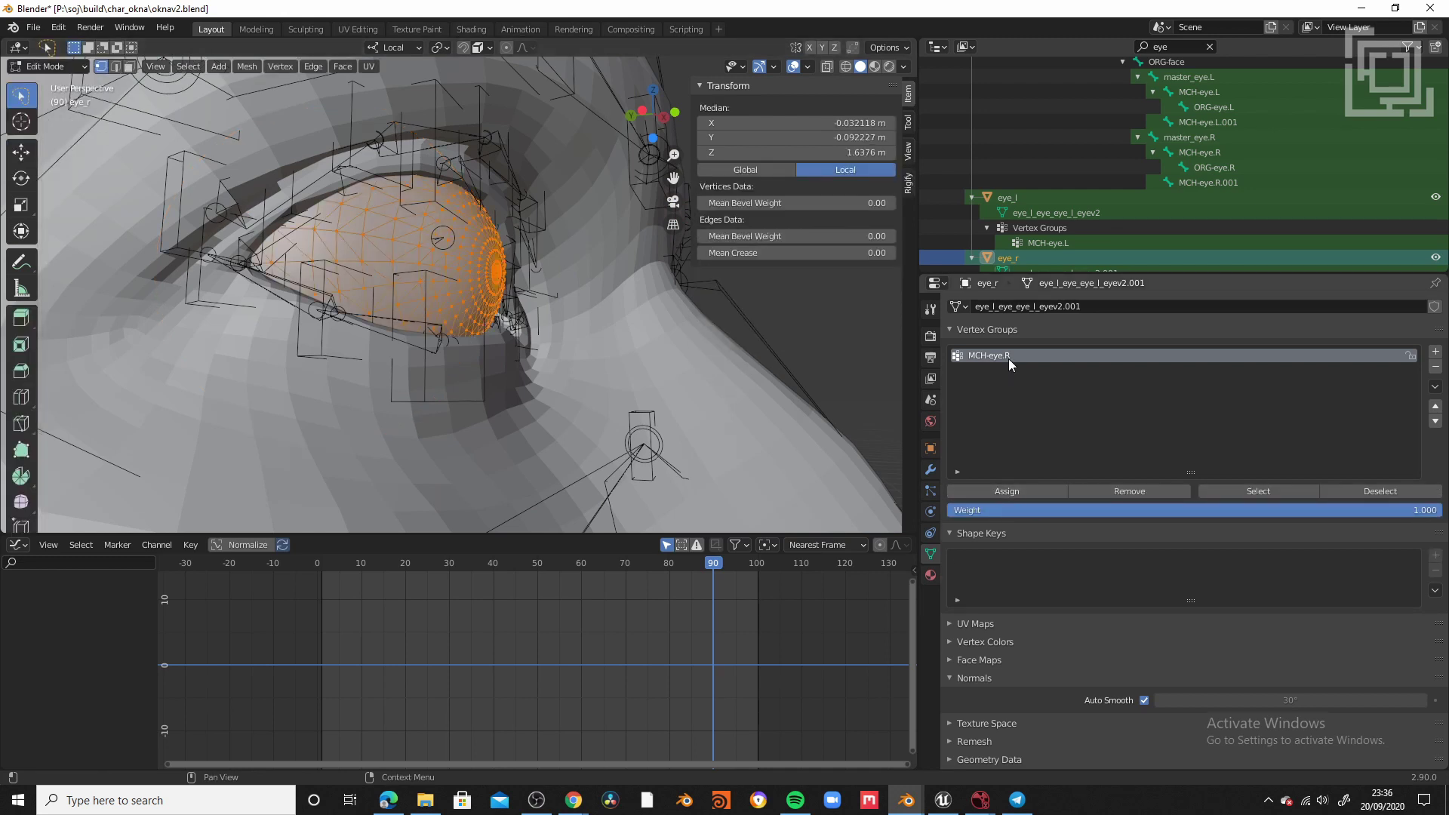
- Enable Deform on the rig's MCH-eye.R bone
left_click(1184, 154)
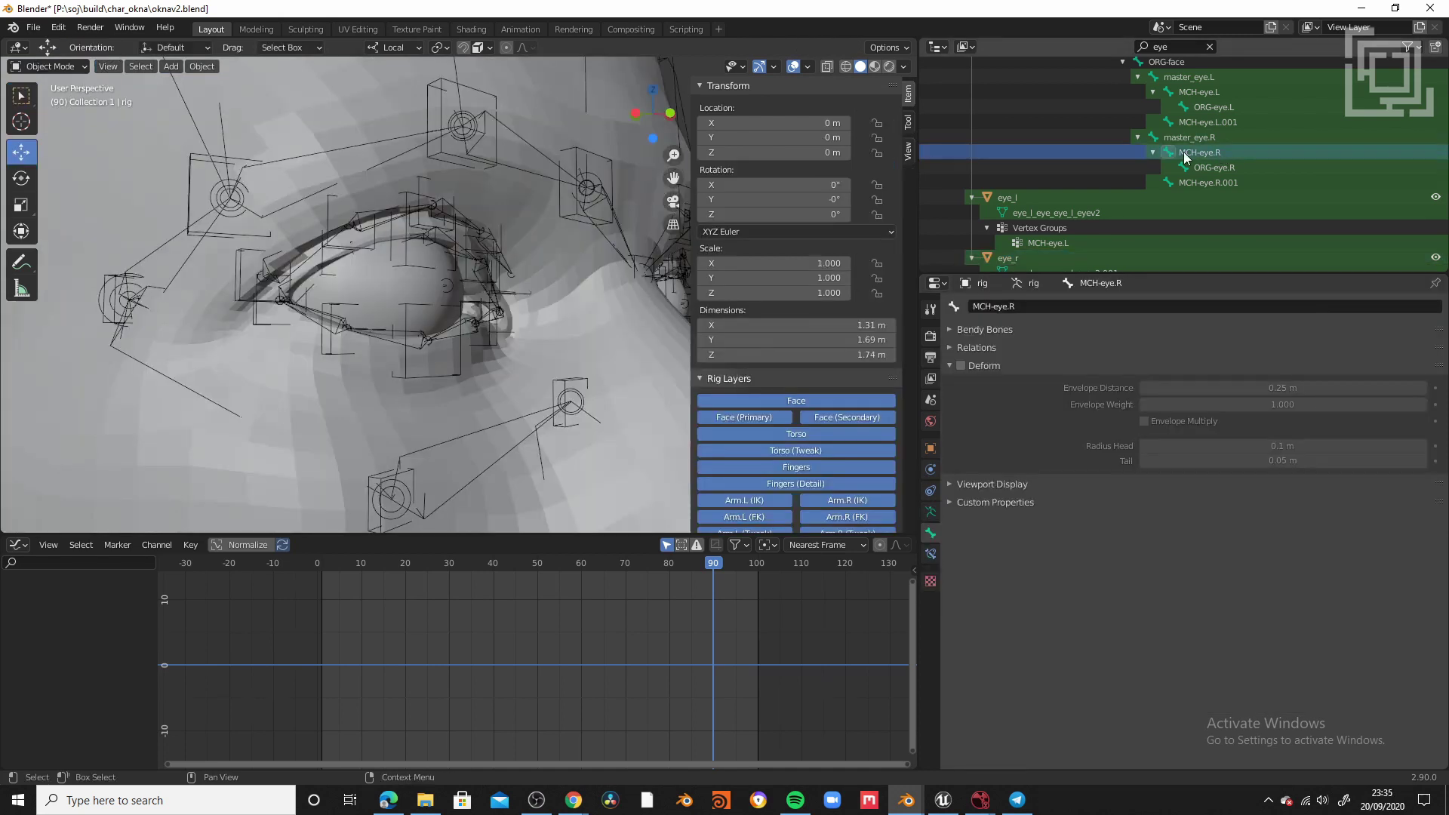
left_click(960, 367)
scroll(430, 295, "down", 1)
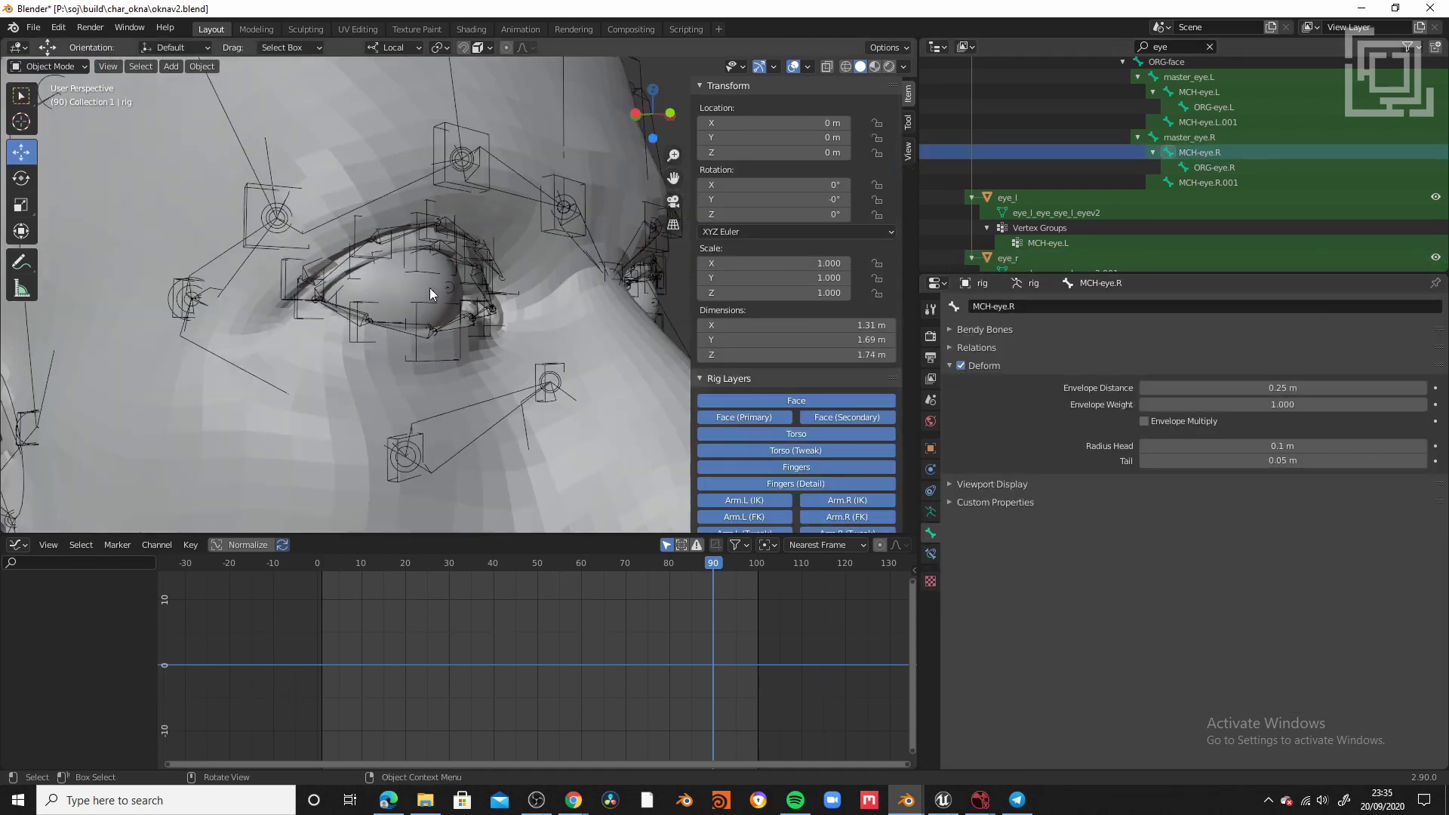
- Move the rig's eyes control sideways by about 0.11 m to test how the eyeballs follow
mouse_move(431, 295)
middle_mouse_down()
mouse_move(399, 299)
mouse_move(422, 298)
middle_mouse_up()
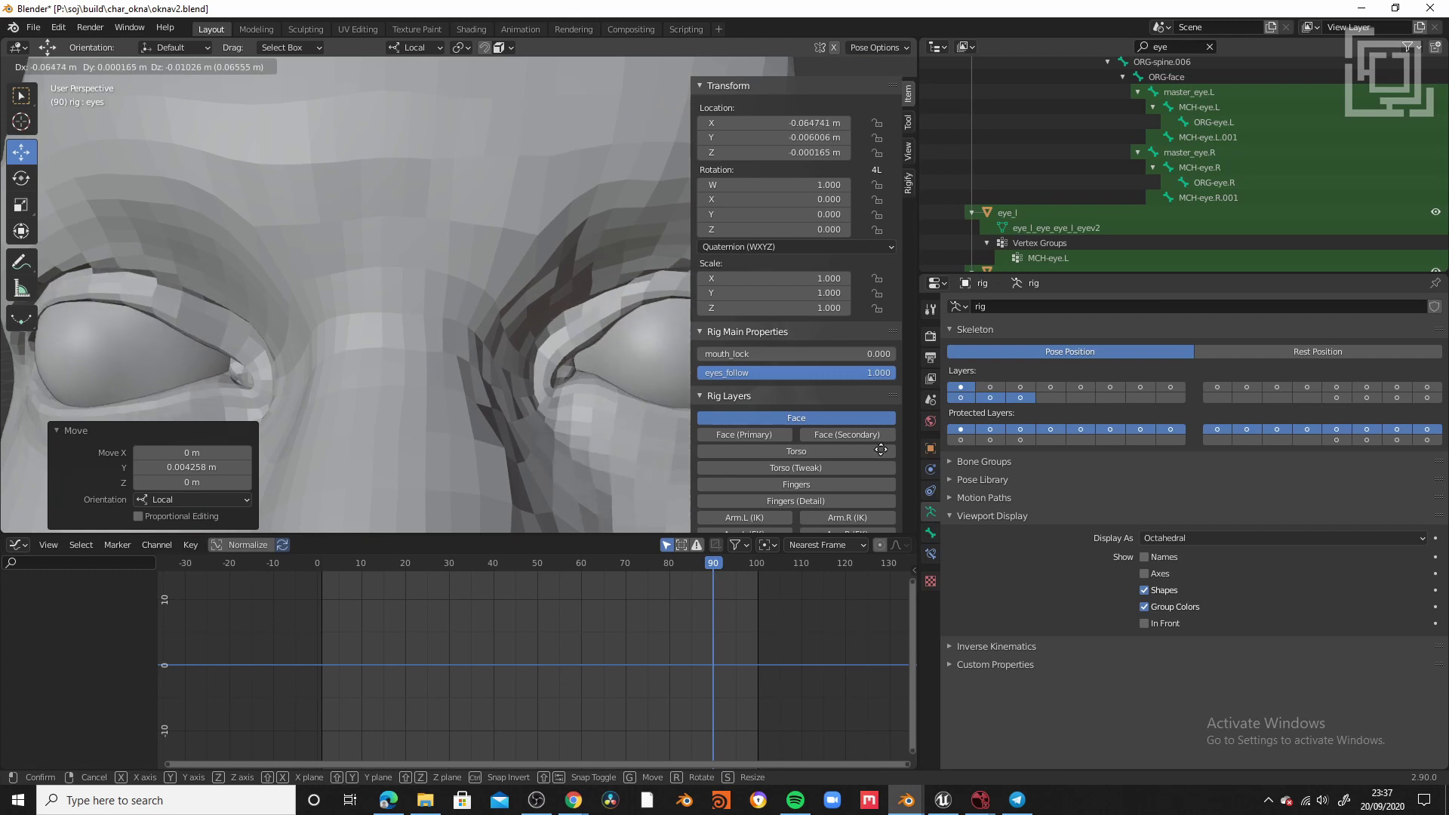
key("x")
left_click(145, 338)
key("g")
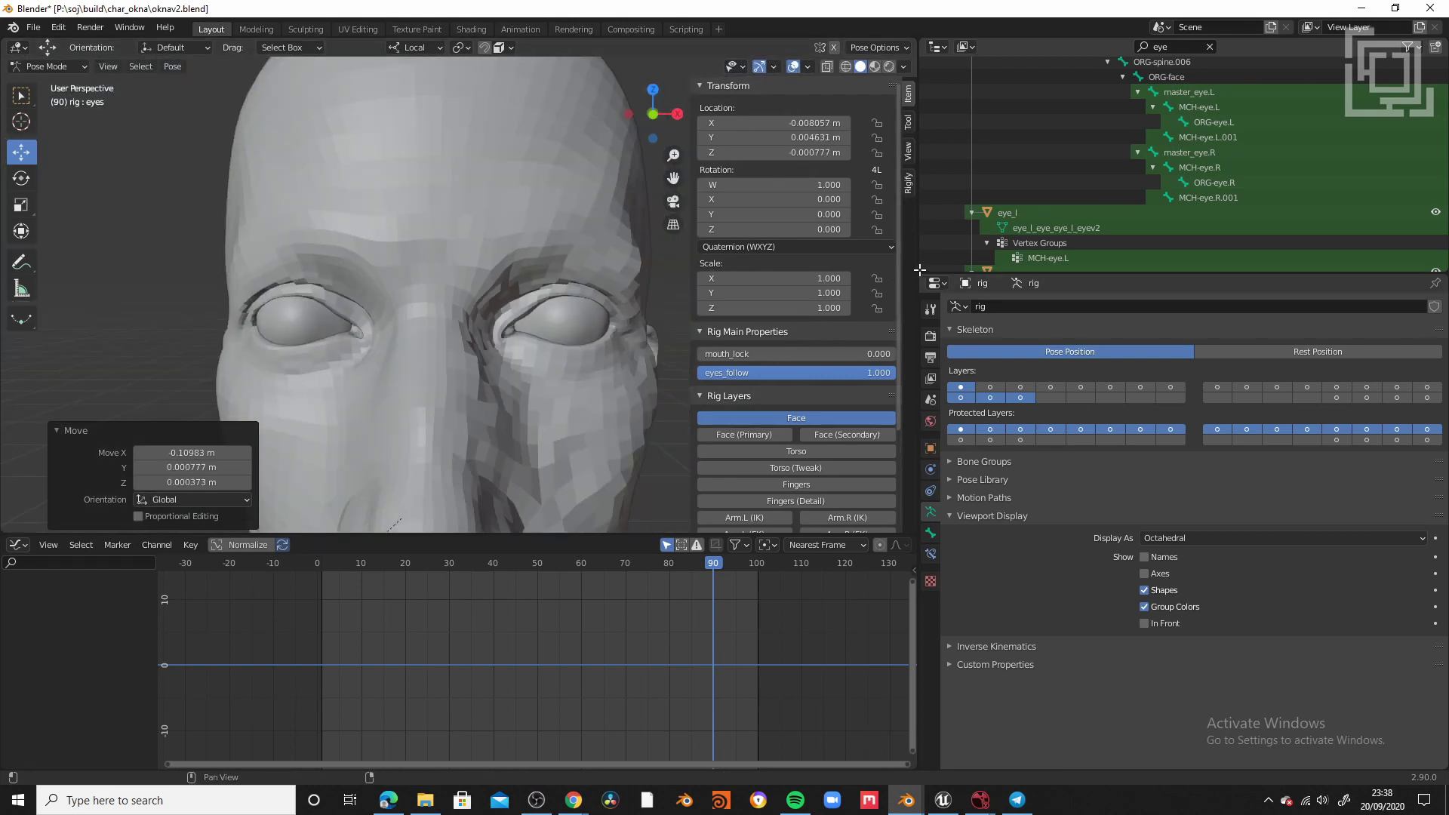
- Enlarge the 3D viewport and move the eyes control again to check both eyeballs up close
left_click_drag(900, 278, 1235, 278)
left_click_drag(775, 536, 755, 747)
scroll(706, 527, "up", 3)
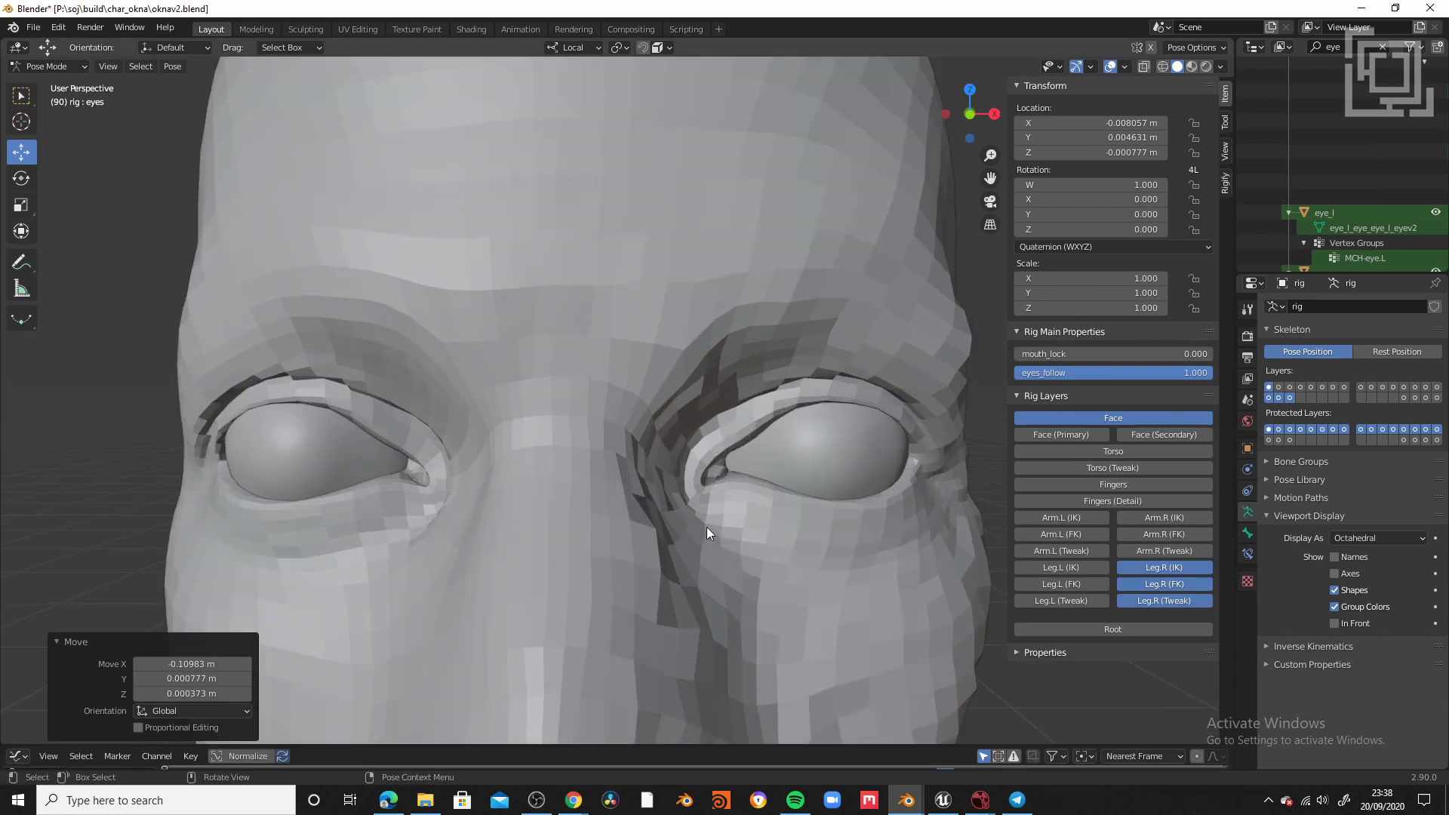
key("g")
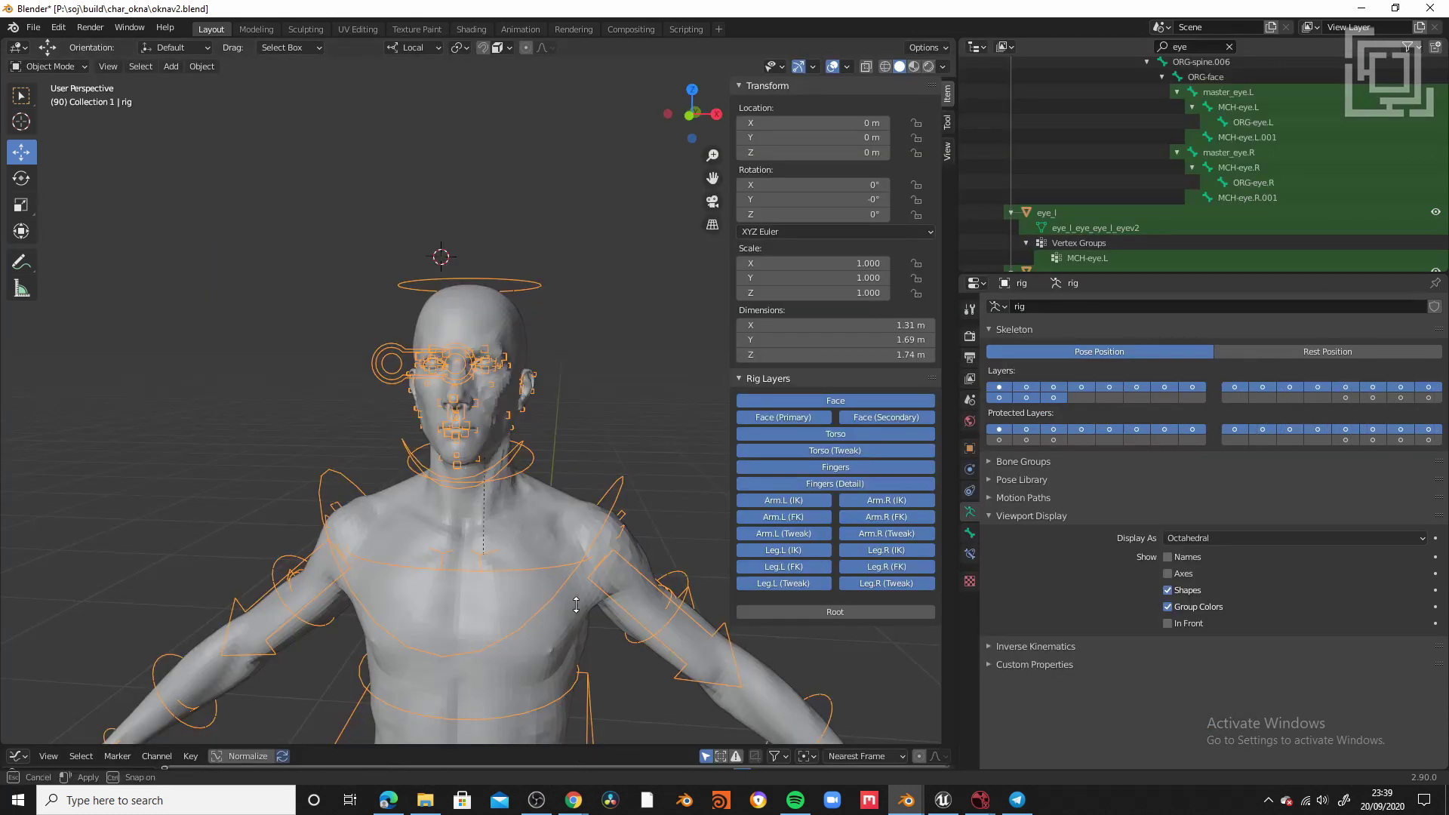
- Select the body mesh together with the rig and set up an FBX export named okna_ue4_lowres.fbx
left_click(513, 314)
scroll(514, 316, "up", 3)
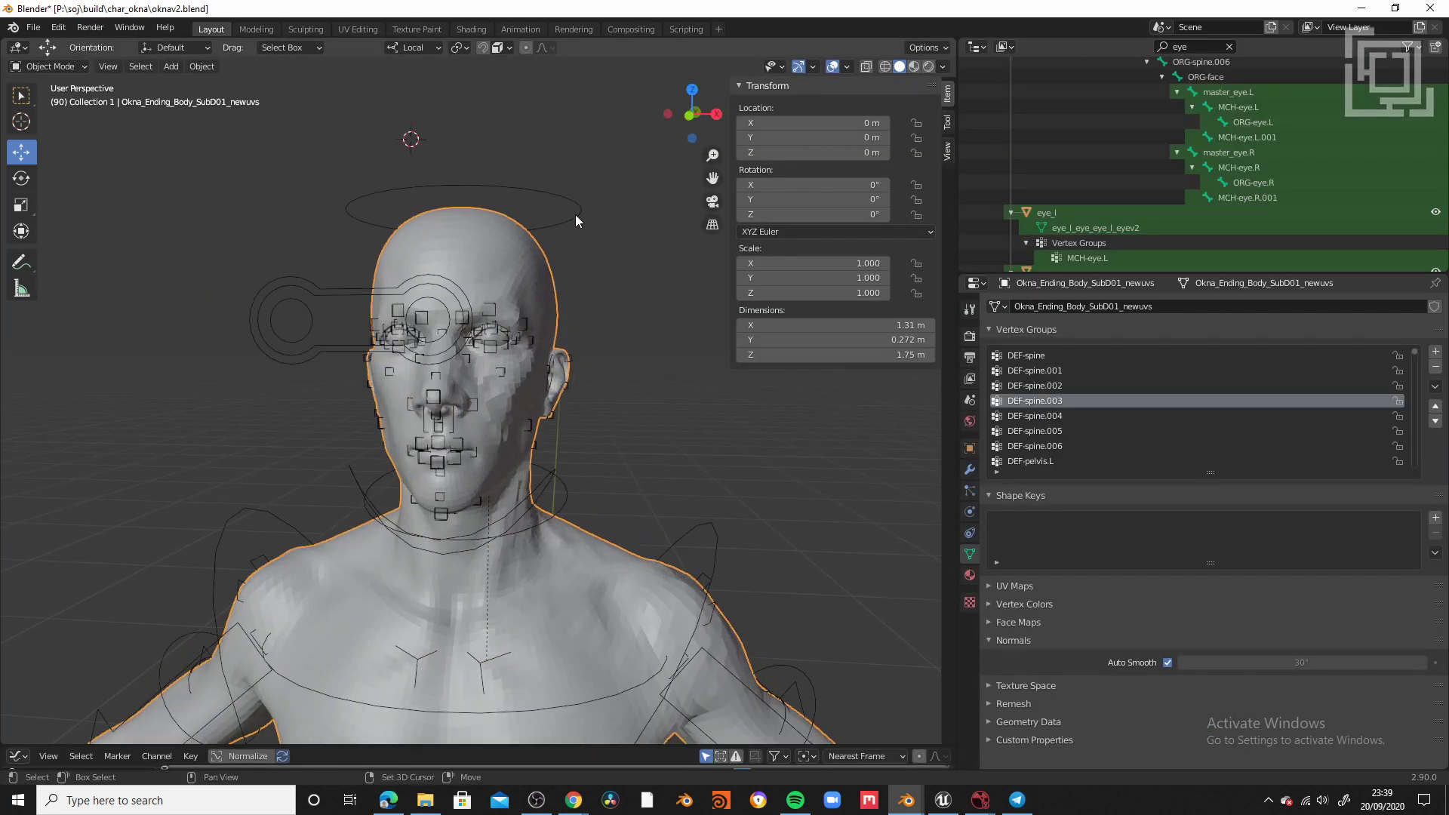
left_click(575, 215, "shift")
left_click(33, 27)
mouse_move(70, 251)
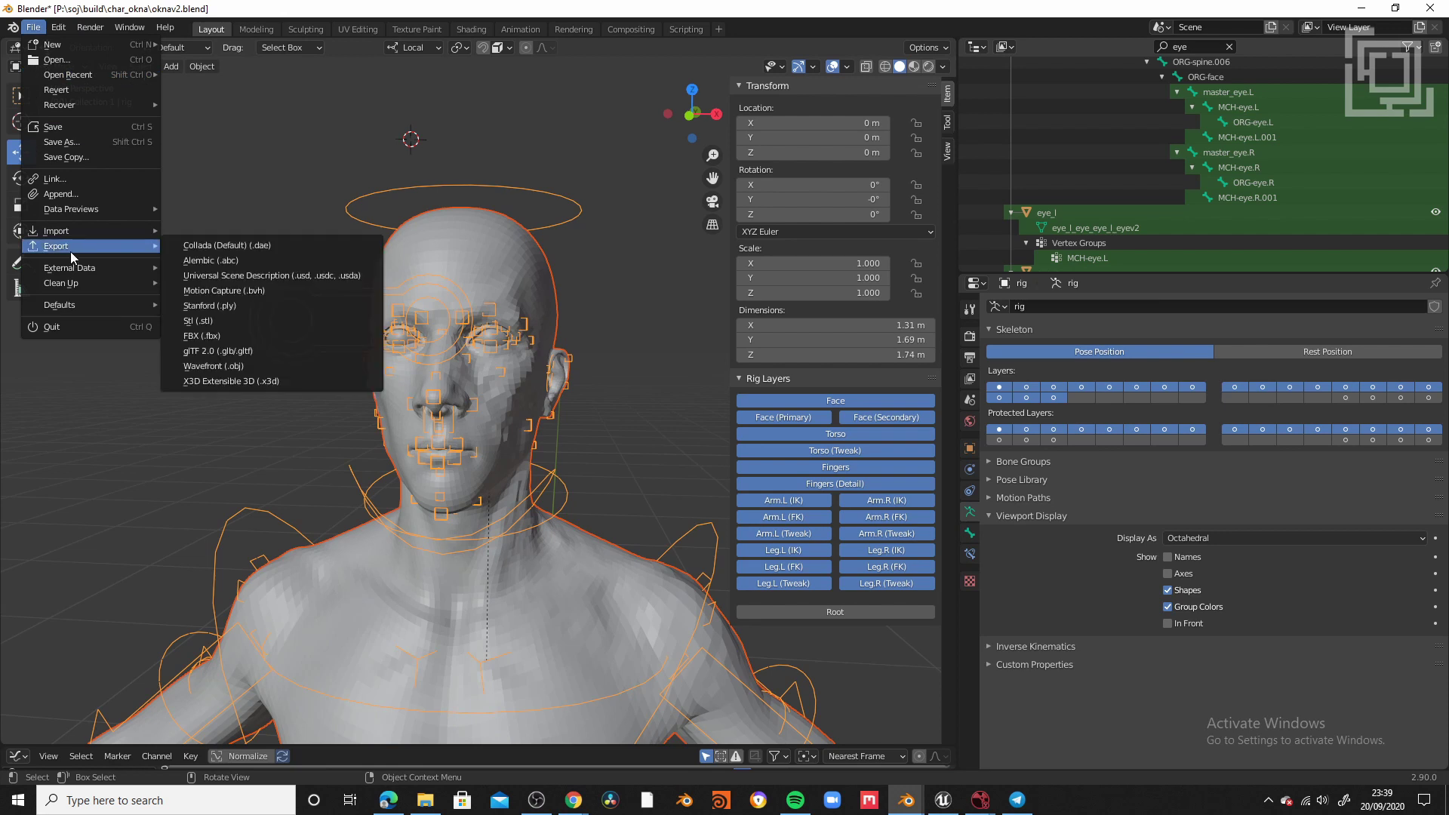
left_click(229, 332)
left_click(457, 698)
left_click(457, 698)
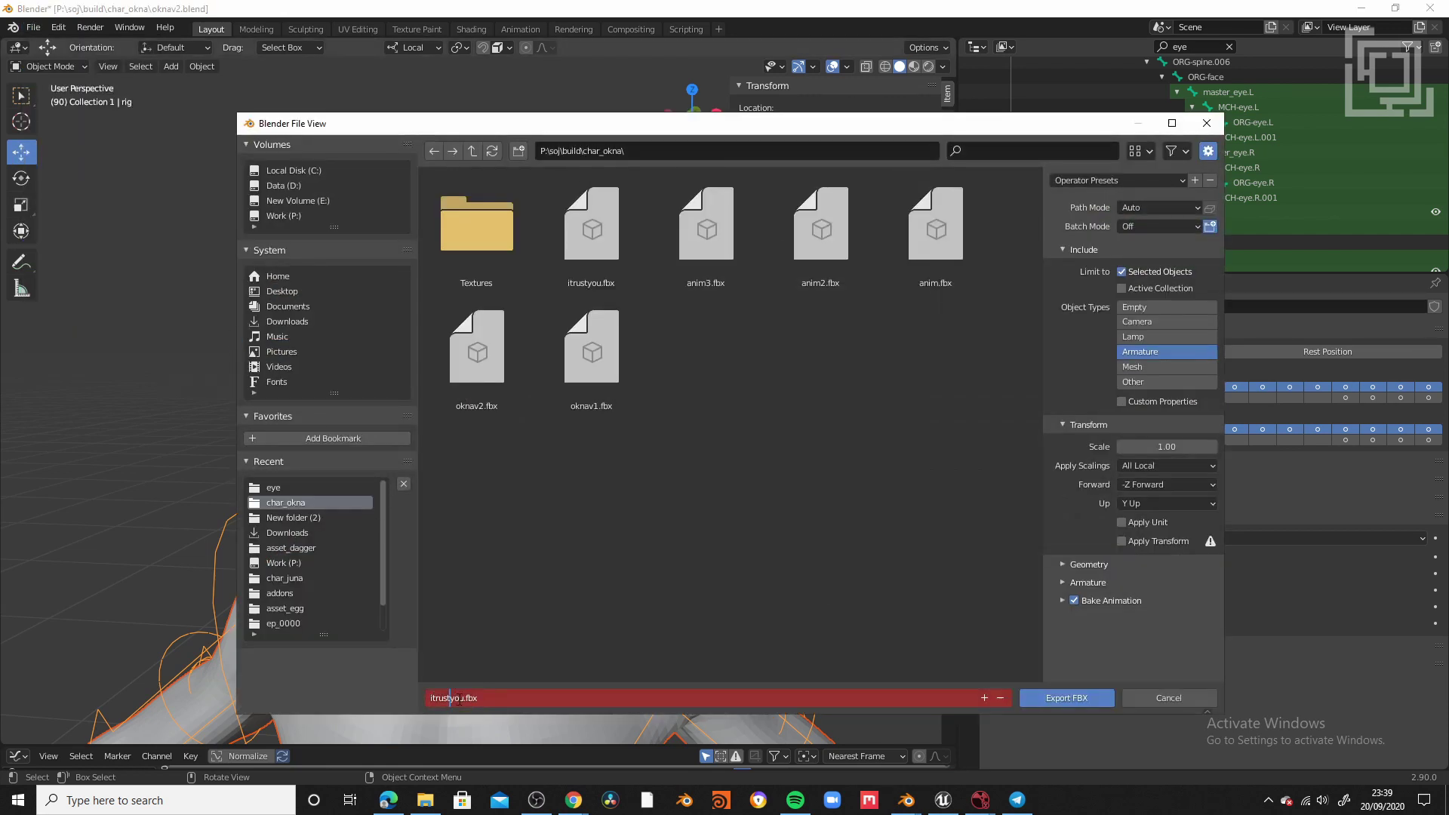
key("BackSpace")
- Restrict the exported object types to Armature and Mesh, and expand the Armature export settings
left_click(1140, 369)
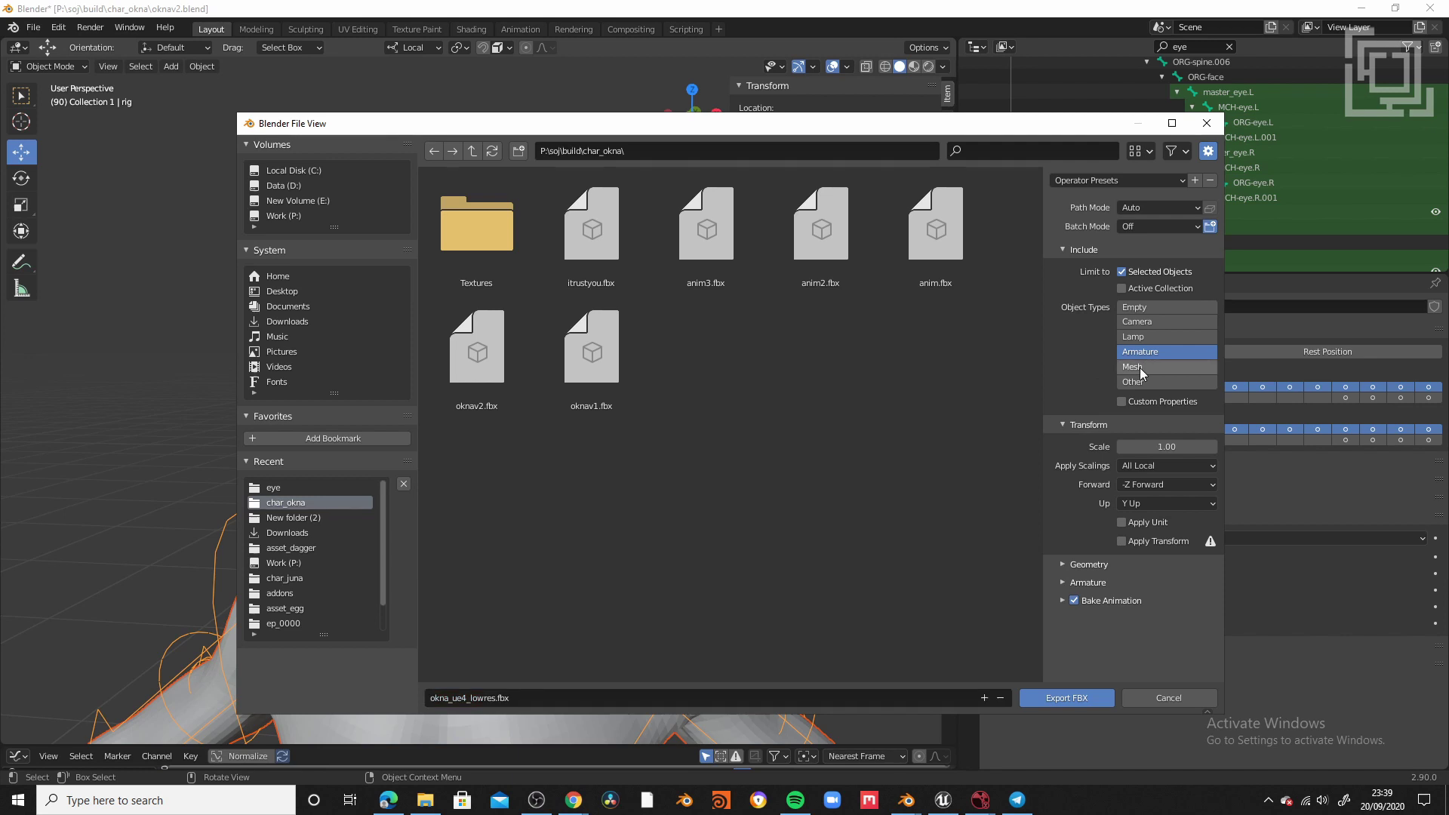
left_click(1139, 352, "shift")
left_click_drag(1043, 369, 940, 408)
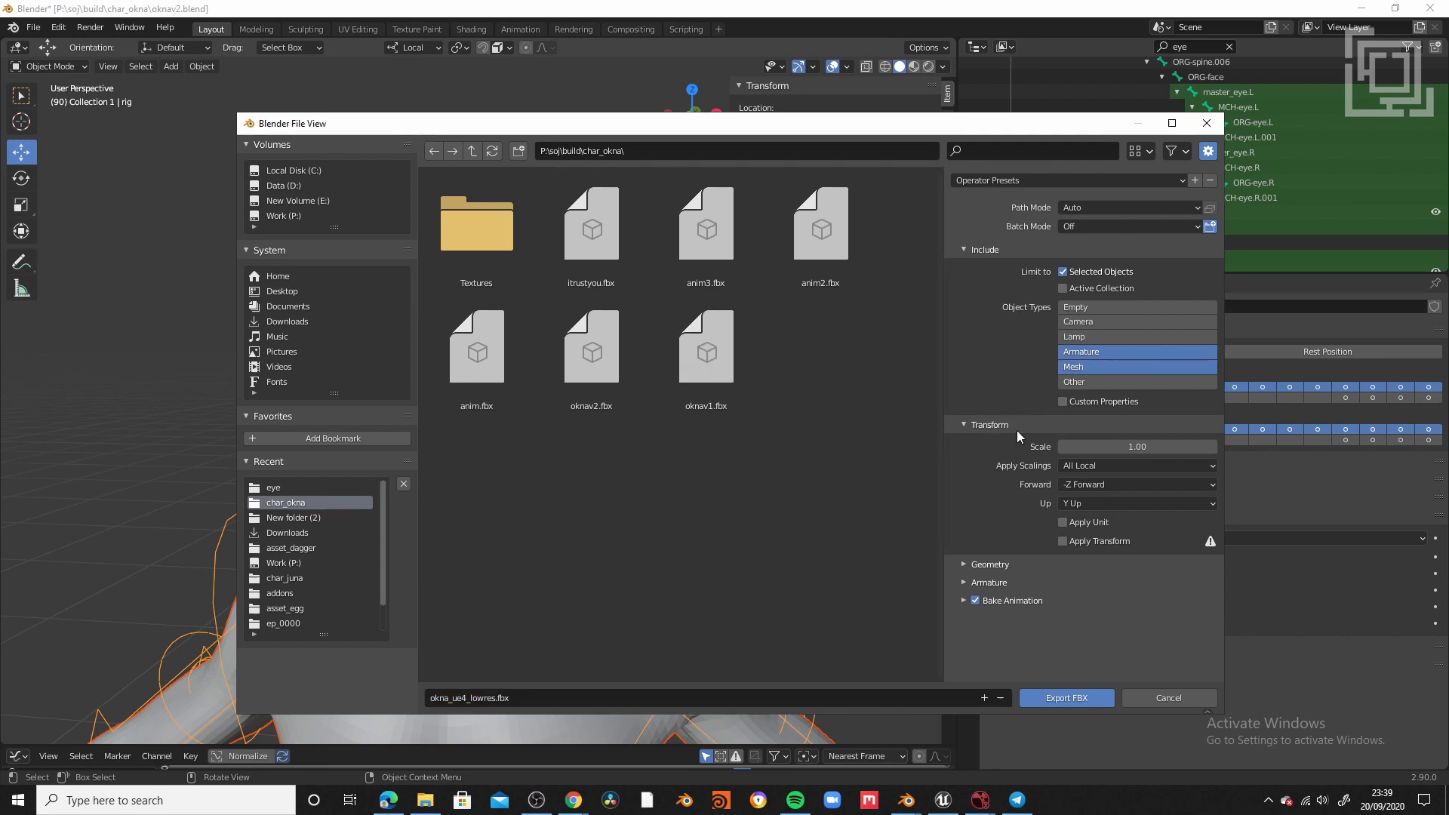
left_click(964, 582)
scroll(1098, 605, "down", 1)
left_click(988, 537)
scroll(1014, 559, "down", 3)
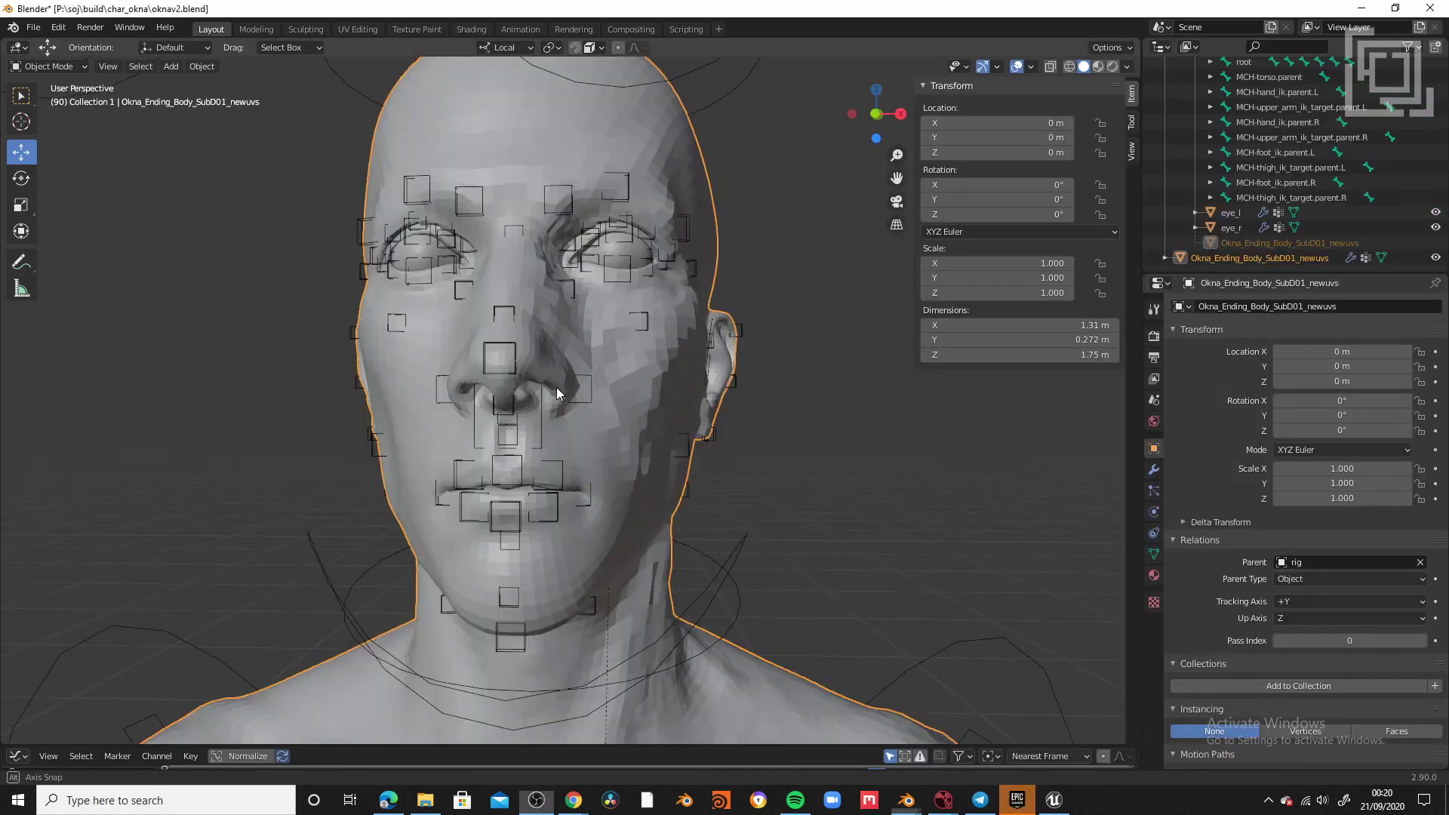
- Add a Subdivision Surface modifier to the body mesh and set its viewport level to 3
mouse_move(573, 408)
middle_mouse_down()
mouse_move(528, 407)
mouse_move(587, 403)
middle_mouse_up()
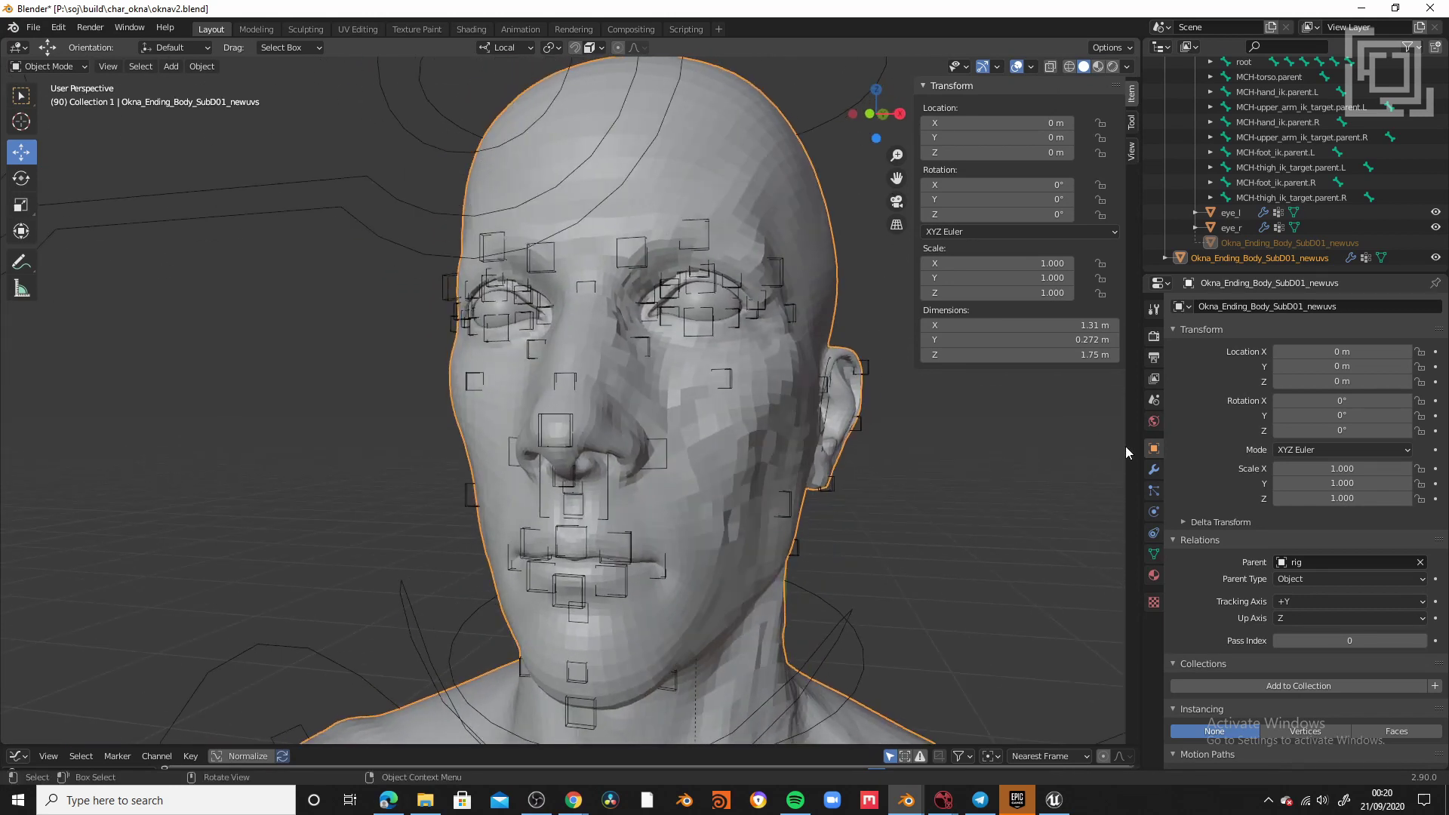
left_click(1154, 469)
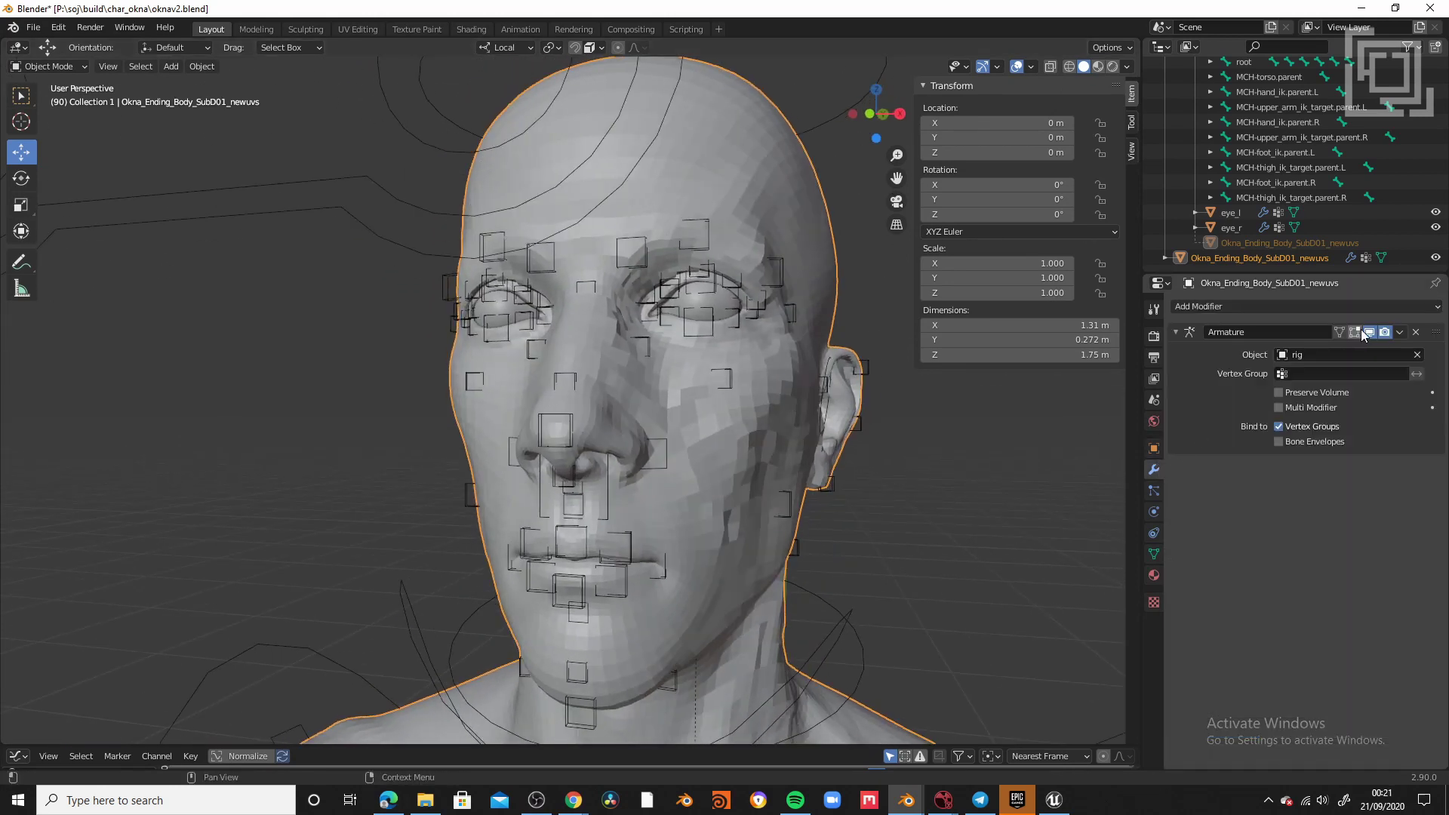
left_click(1359, 306)
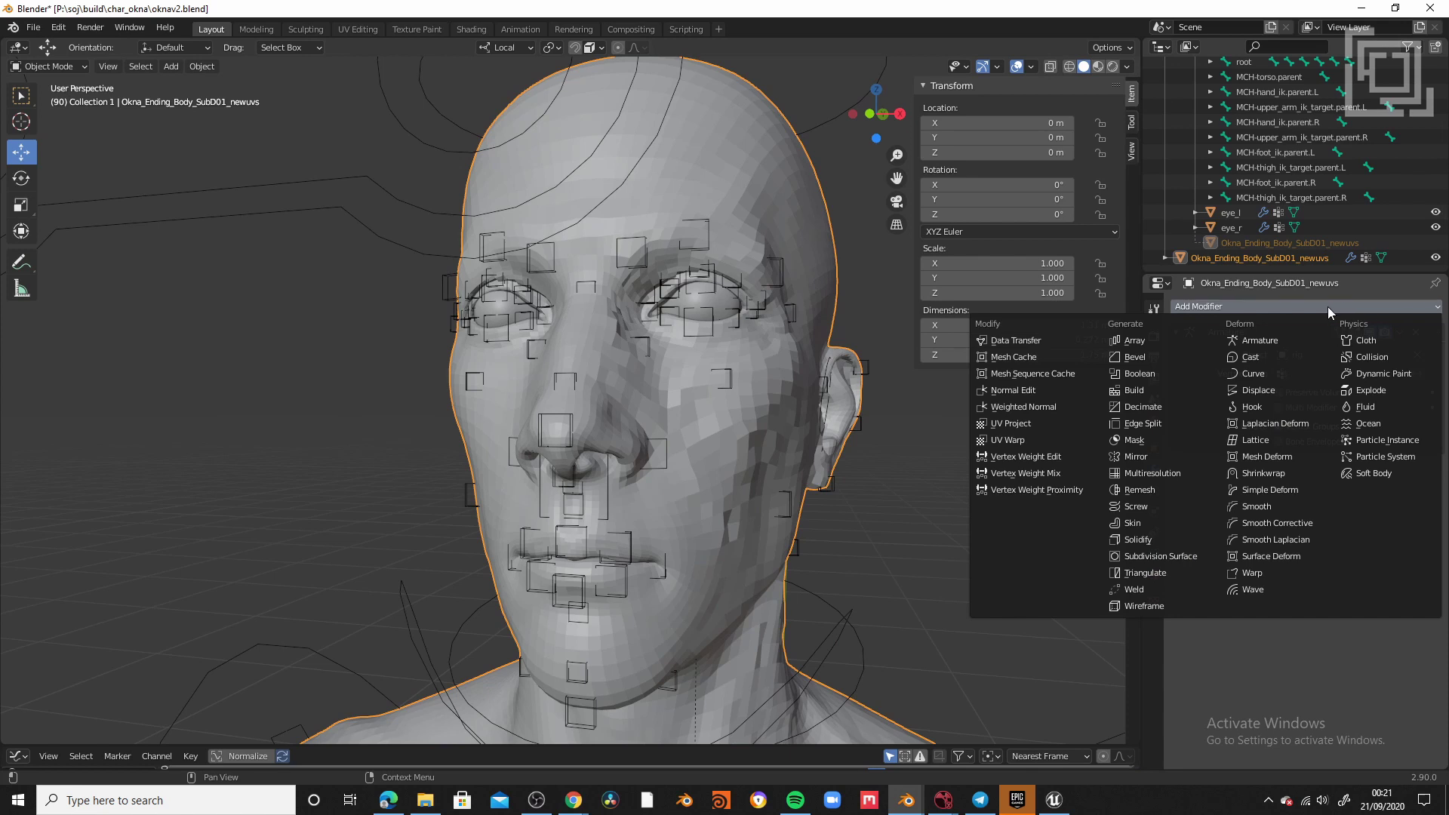
left_click(1182, 556)
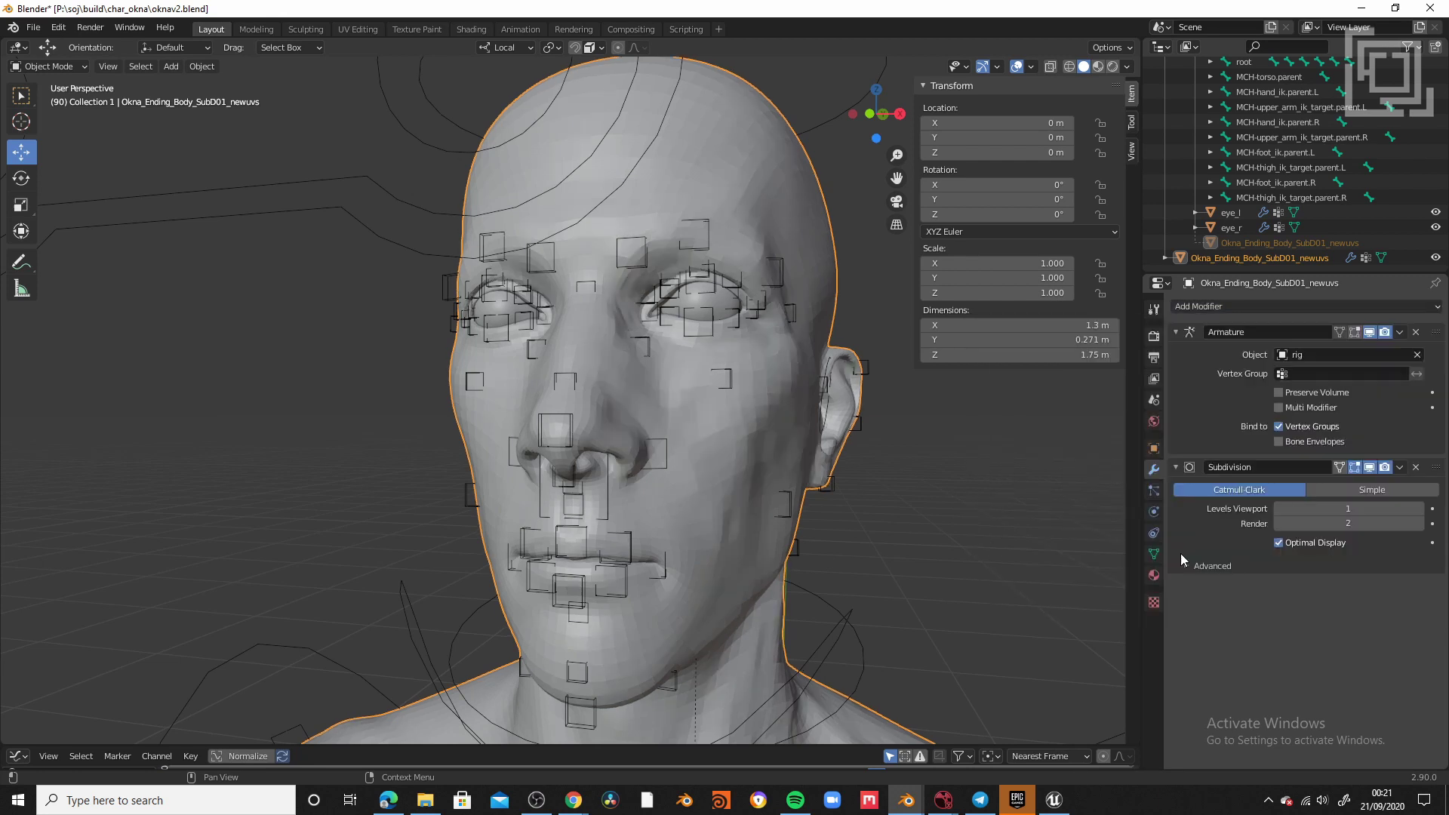
left_click(1359, 512)
key("Return")
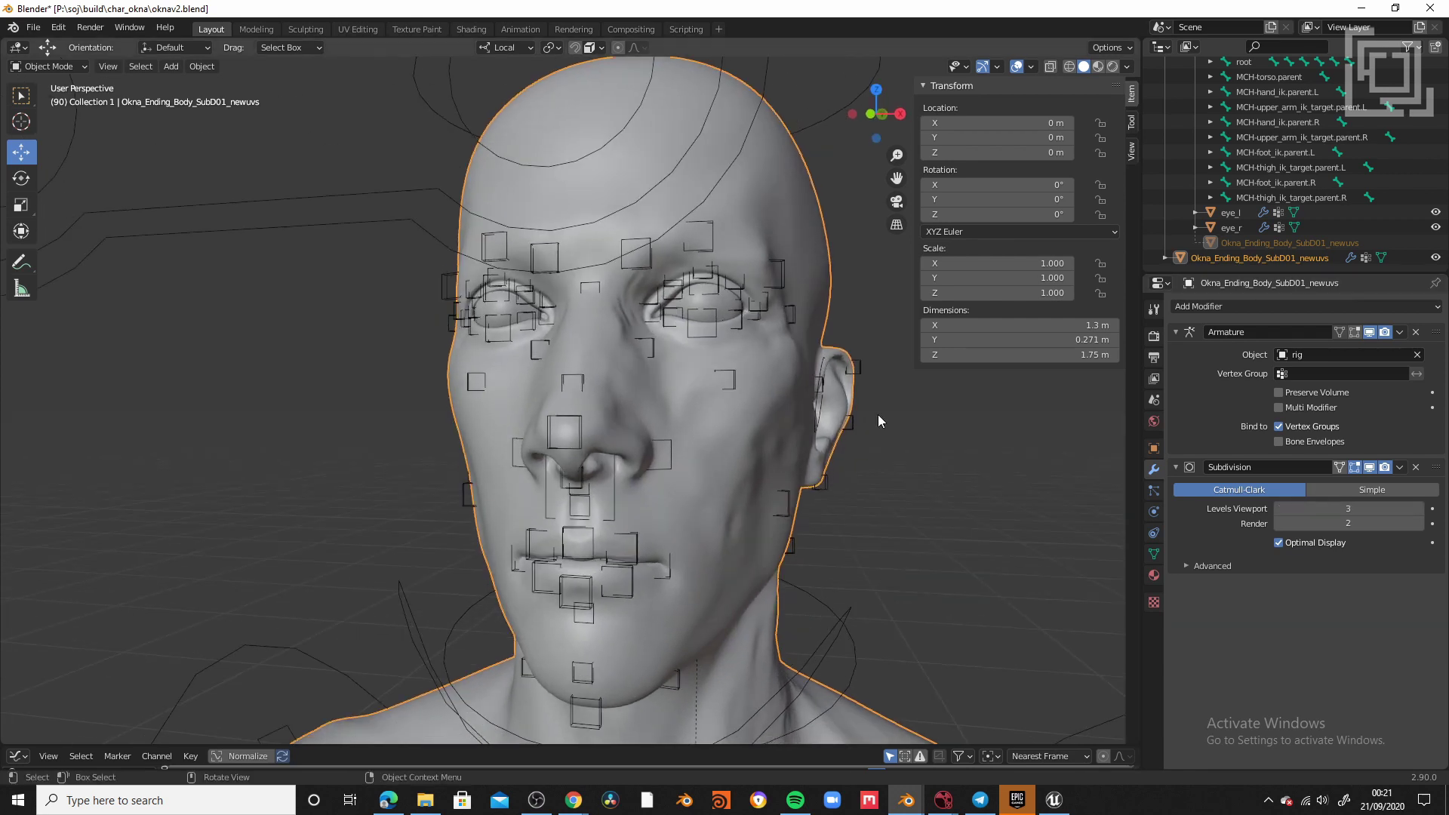
- Add a Displace modifier to the body mesh and view its effect on the whole figure
left_click(1330, 306)
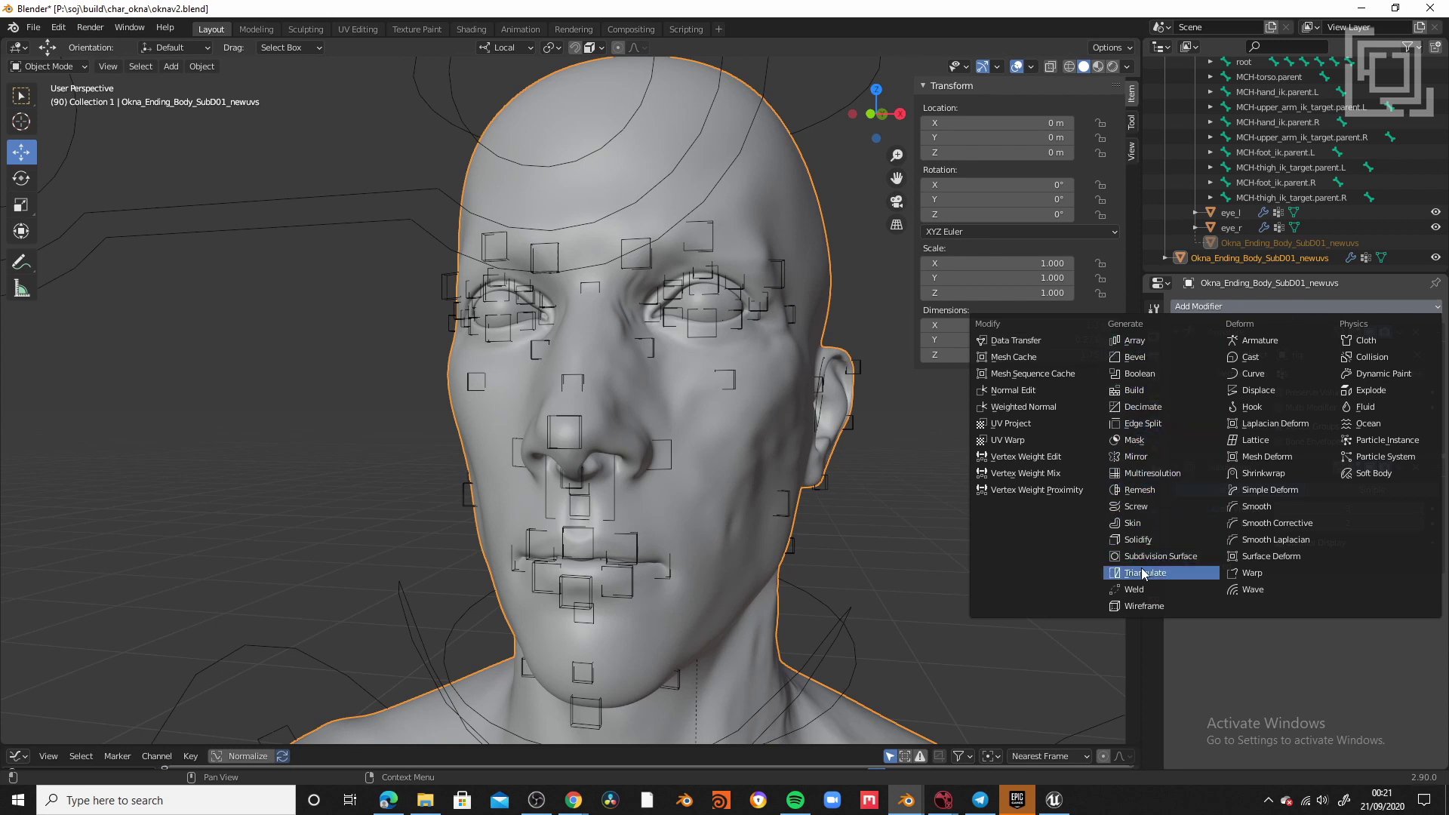
left_click(1259, 390)
scroll(731, 434, "down", 5)
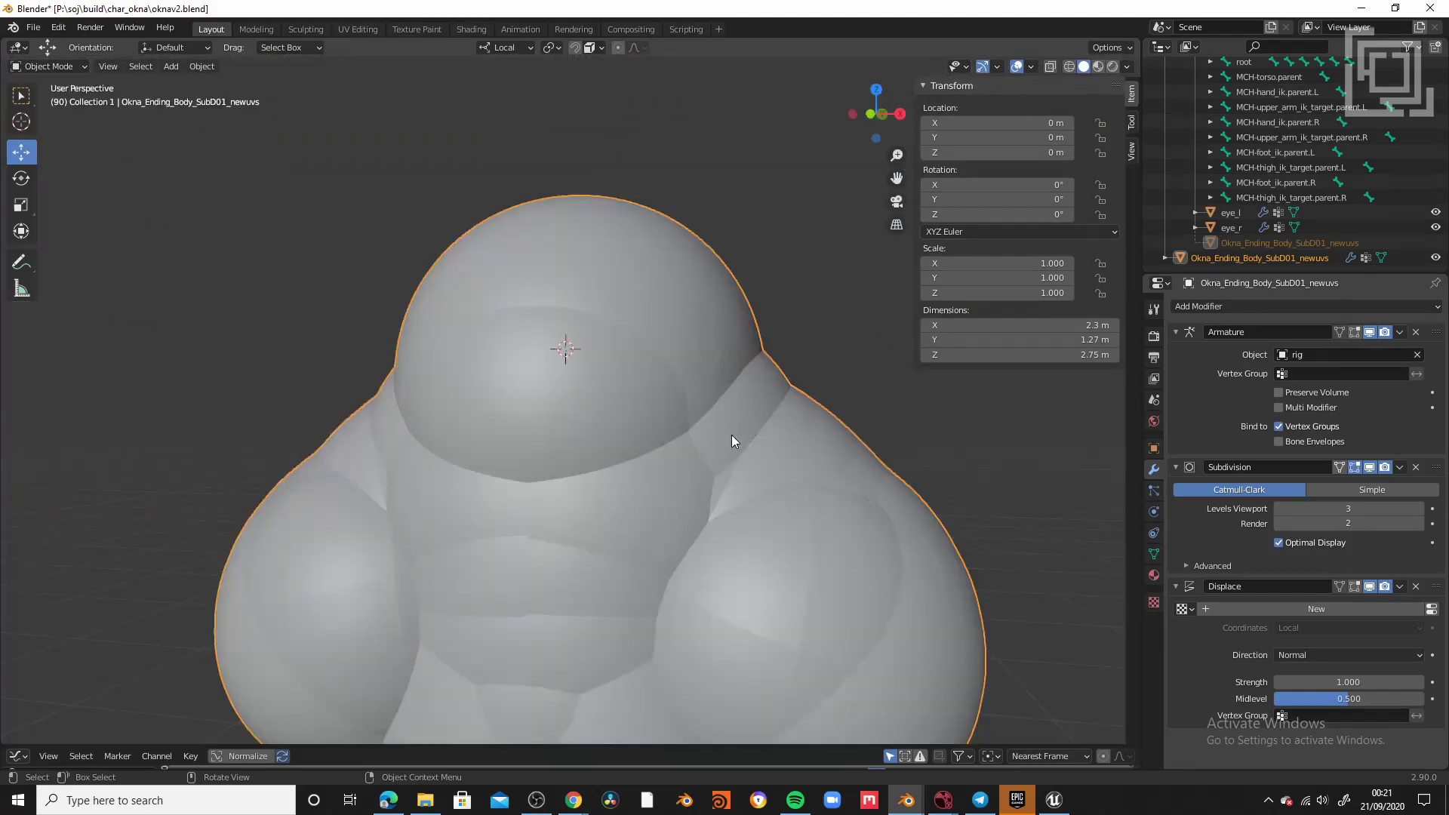
middle_click_drag(731, 435, 792, 418)
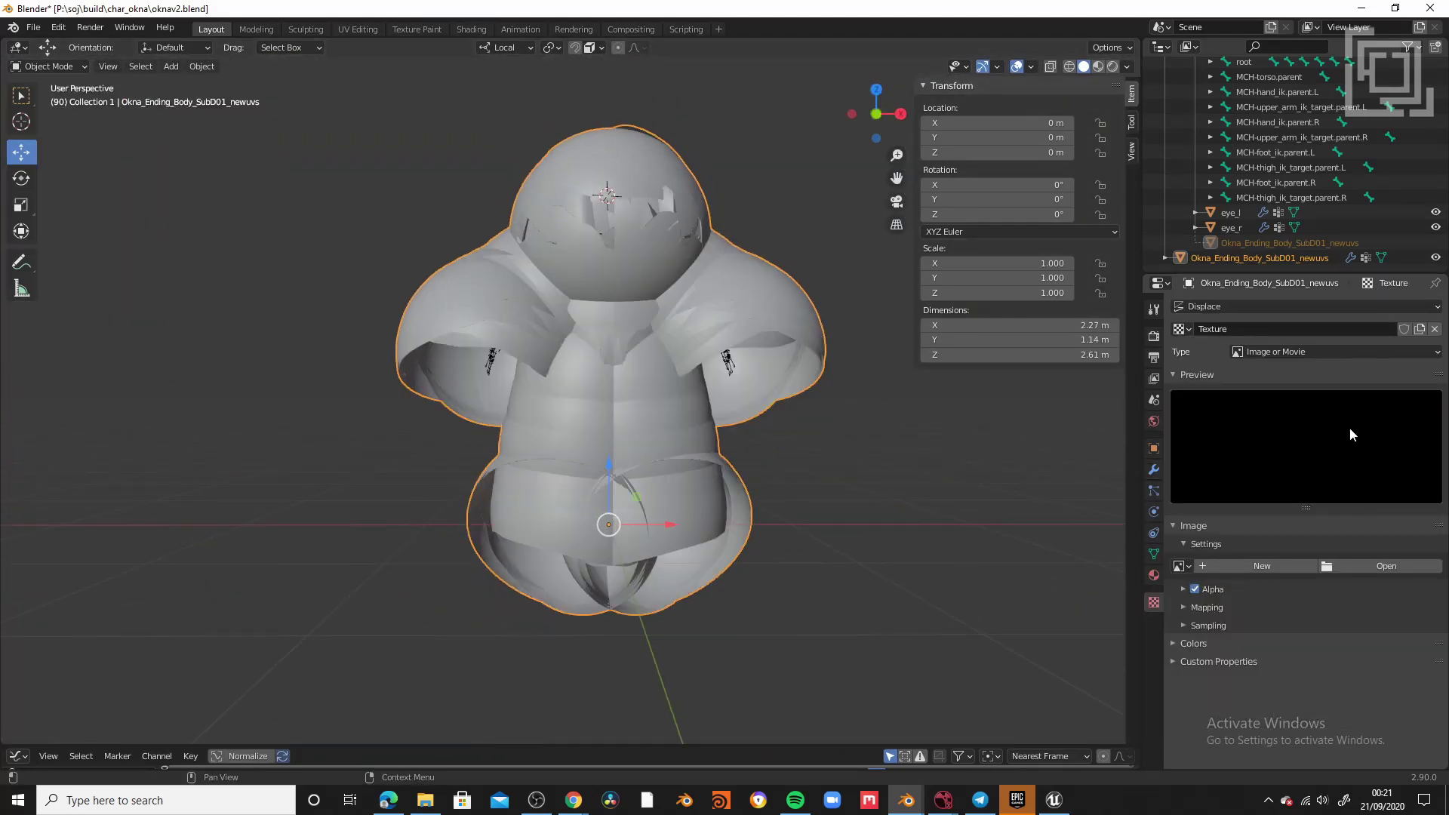
- Load Okna_EndingNewUvs_Body_SubD01_DM.tif as the displacement texture image and set its color space to Linear
left_click(1351, 566)
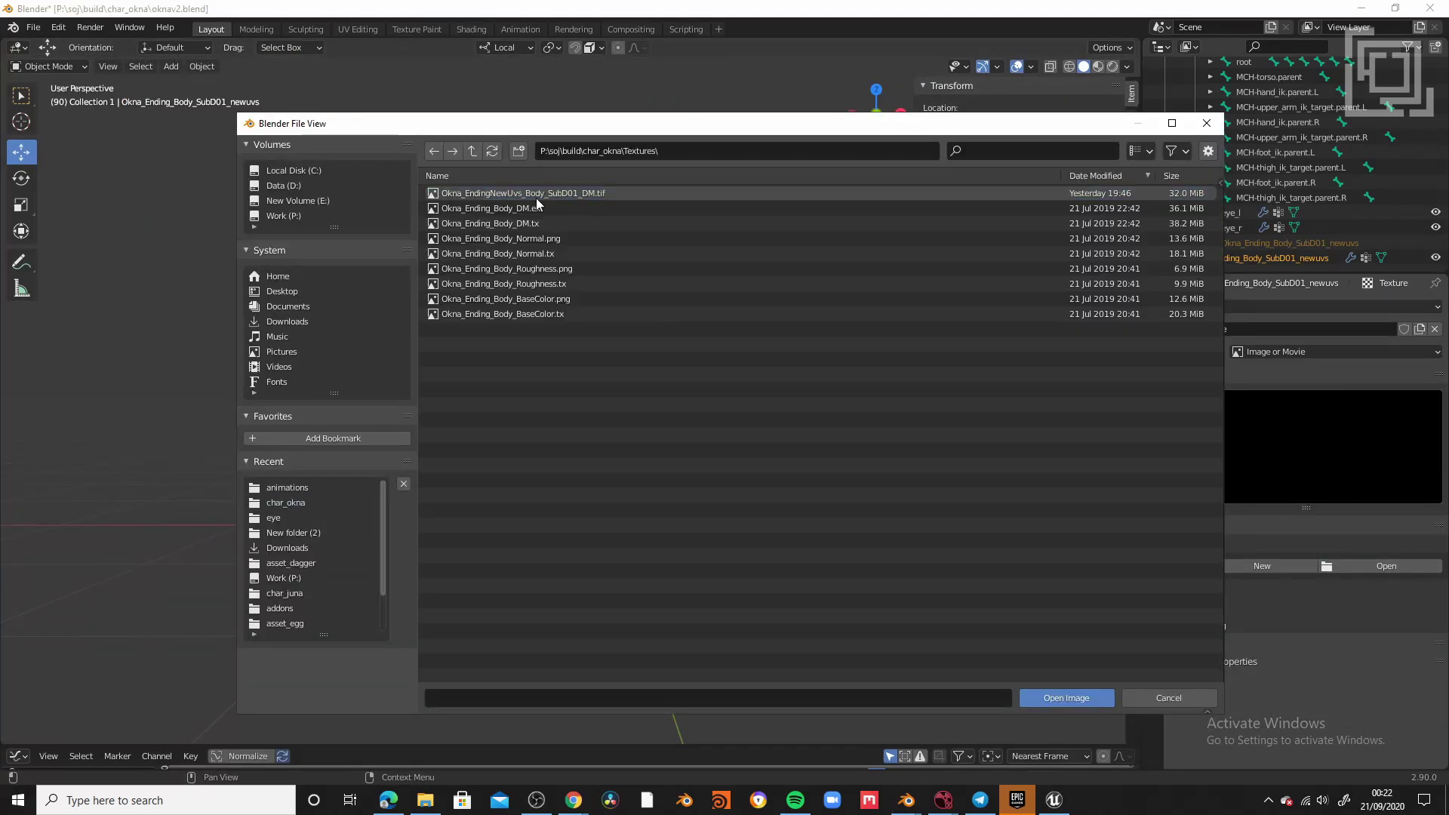
double_click(528, 194)
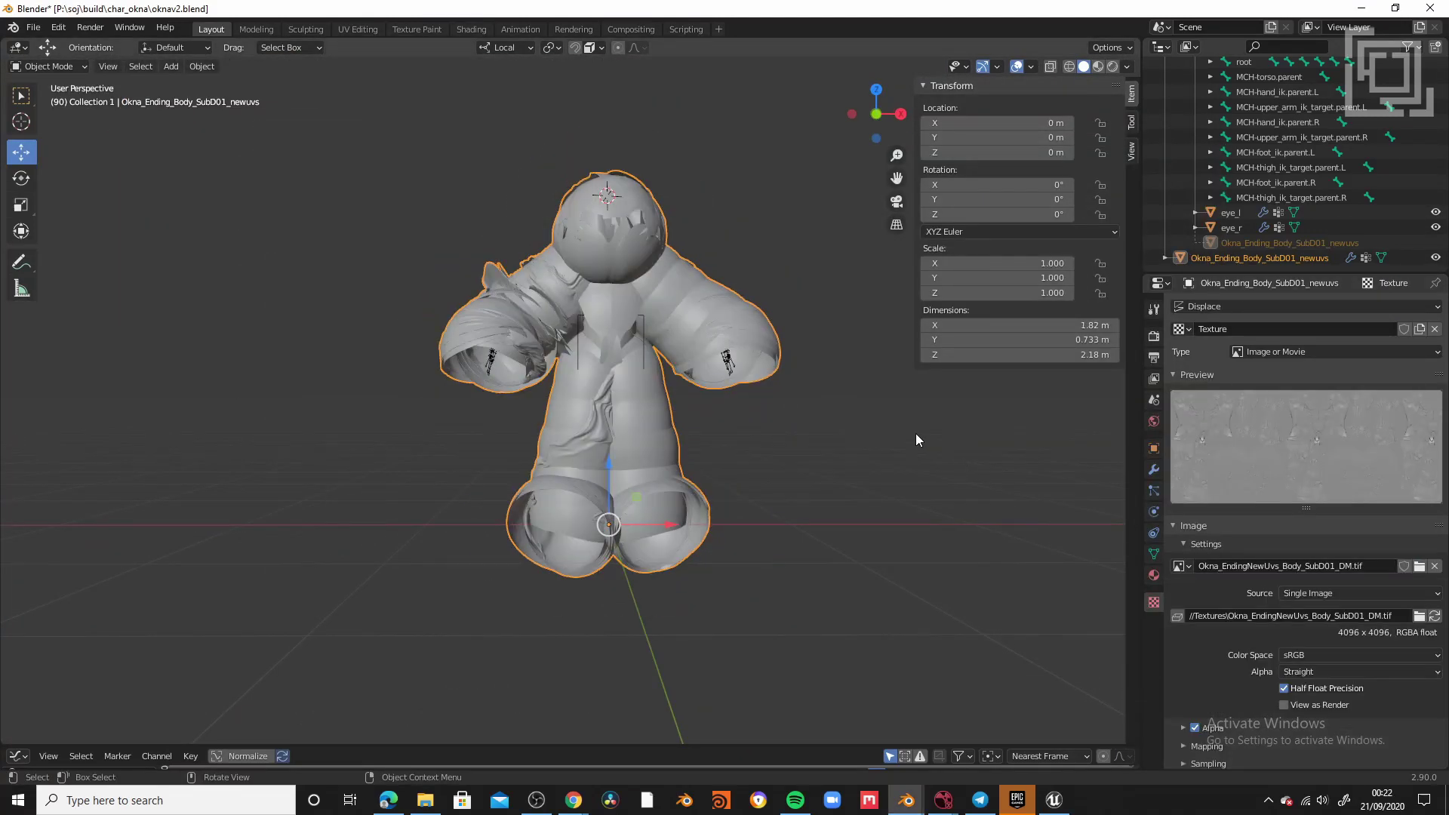
scroll(1298, 528, "down", 2)
left_click(1298, 617)
left_click(1306, 650)
scroll(815, 392, "up", 5)
middle_click_drag(815, 392, 800, 400)
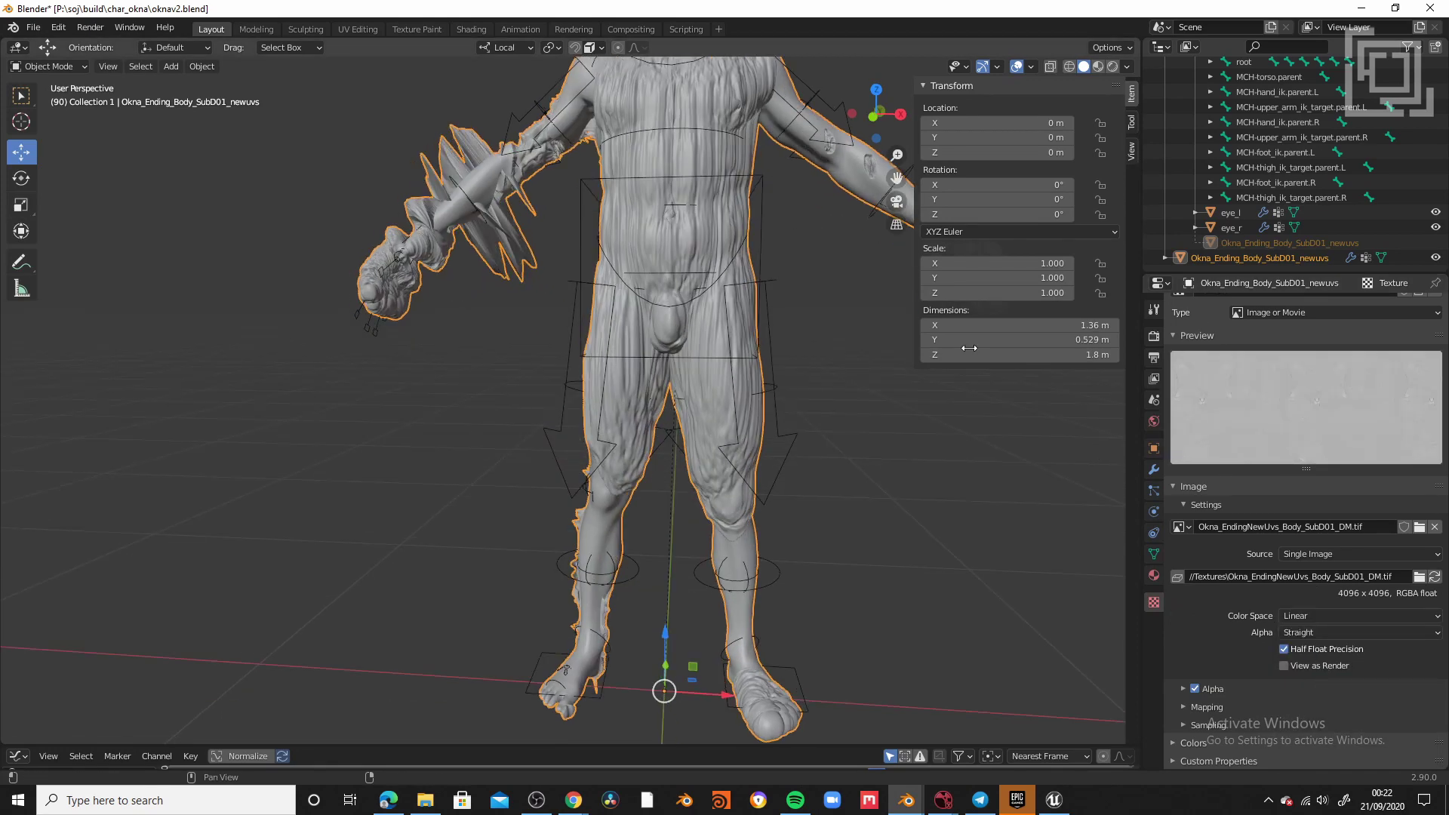
- Set the Displace modifier's texture coordinates to UV and its strength to 0.010
left_click(1153, 470)
left_click(1349, 627)
left_click(1327, 689)
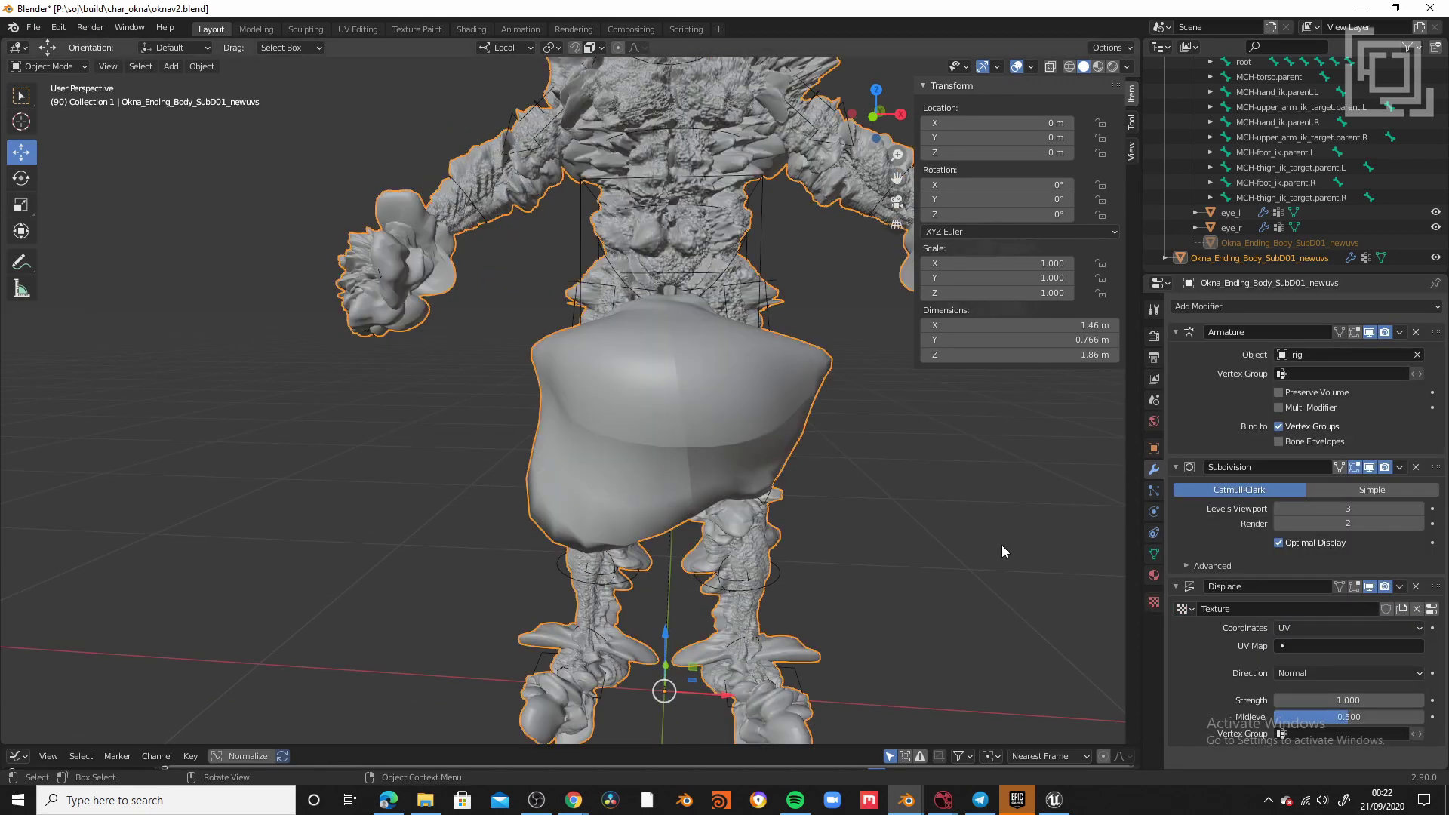
middle_click_drag(775, 484, 786, 536)
scroll(786, 536, "up", 6)
middle_click_drag(710, 151, 606, 432, "shift")
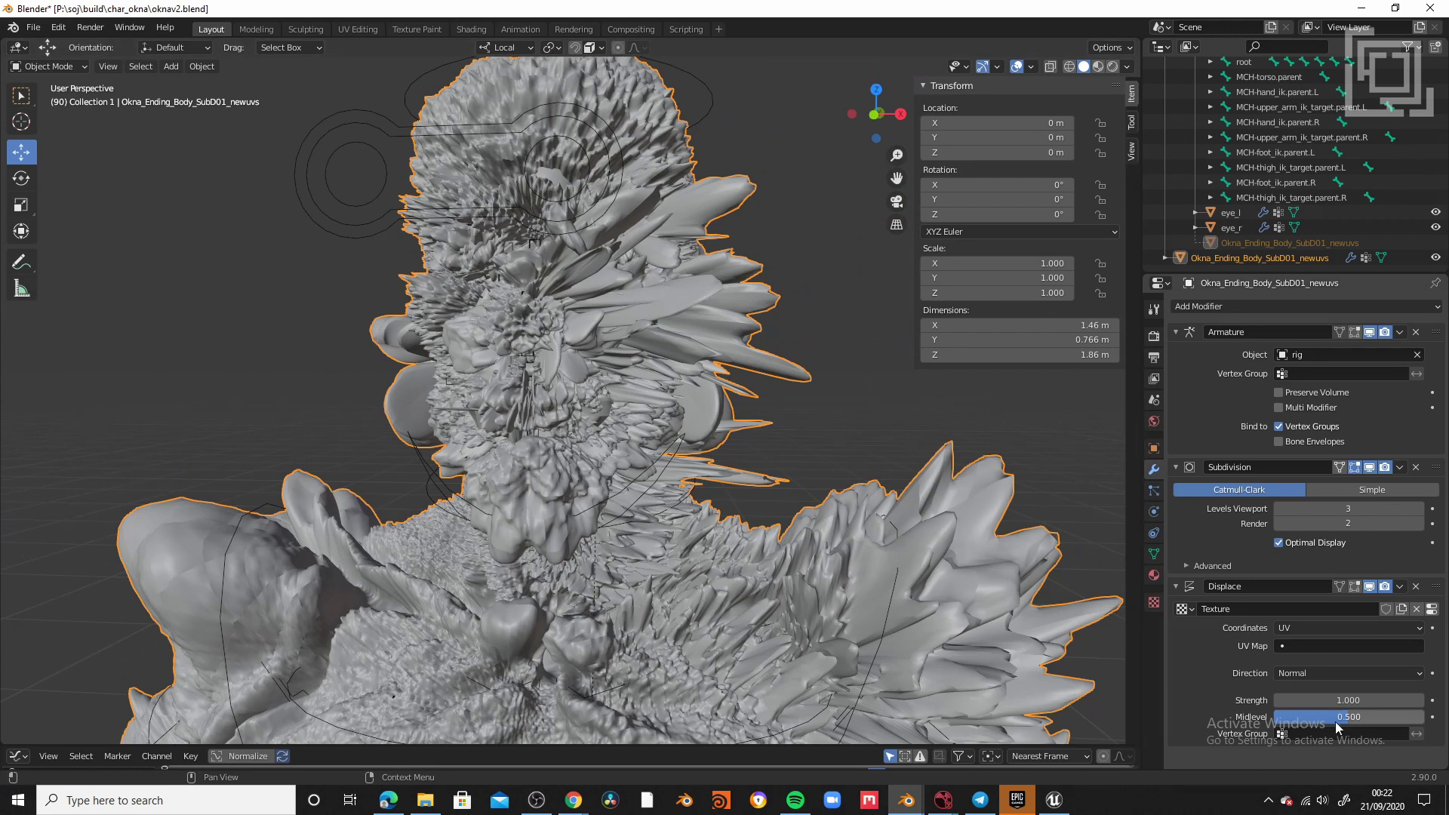
left_click(1342, 697)
key("Return")
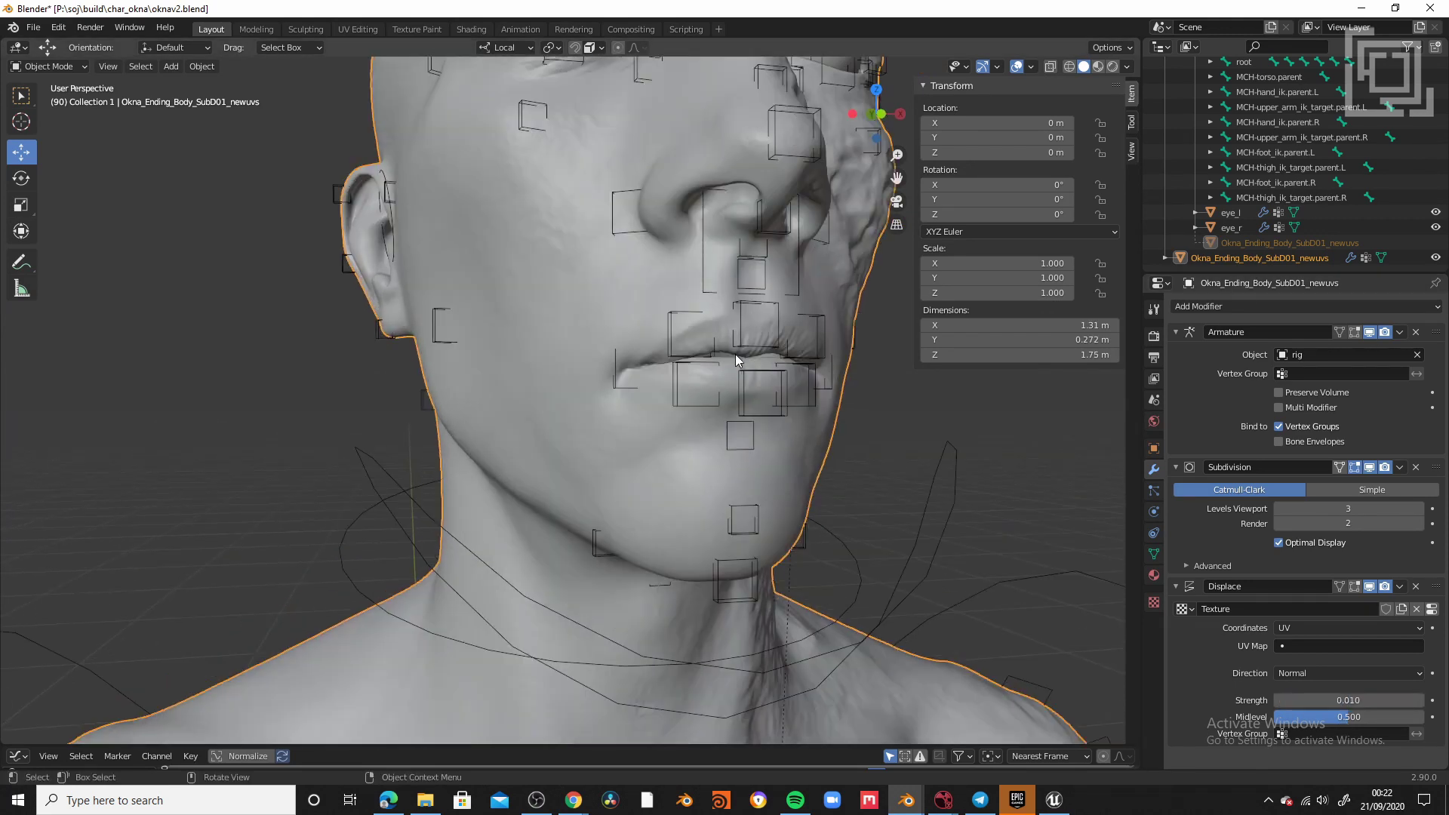
- Set the Displace strength to 0.015 and examine the displaced detail around the mouth and neck
scroll(734, 355, "up", 3)
middle_click_drag(728, 417, 595, 429)
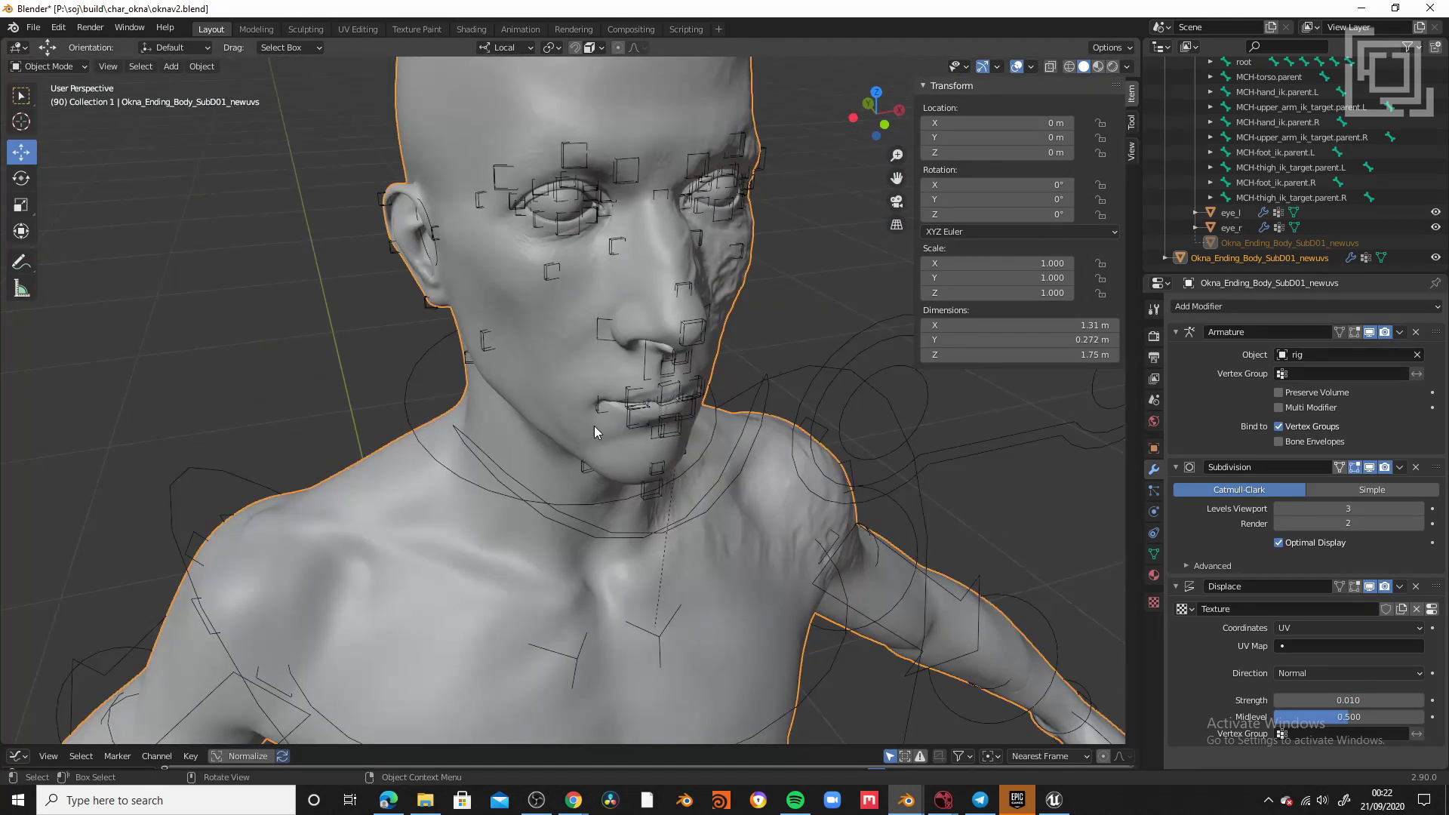
scroll(594, 429, "up", 4)
left_click(1355, 701)
type("0.015")
key("Return")
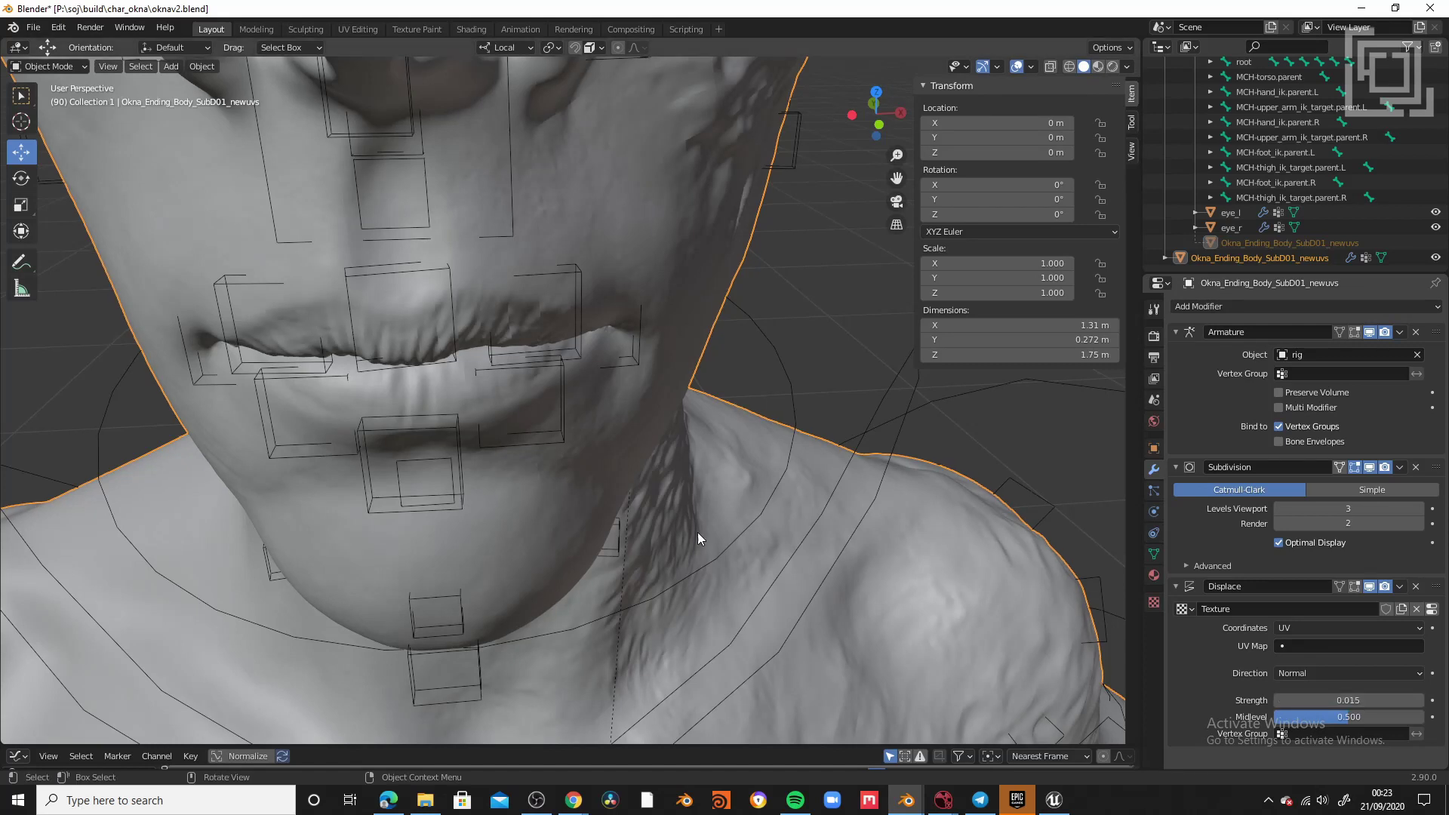
middle_click_drag(698, 532, 724, 498)
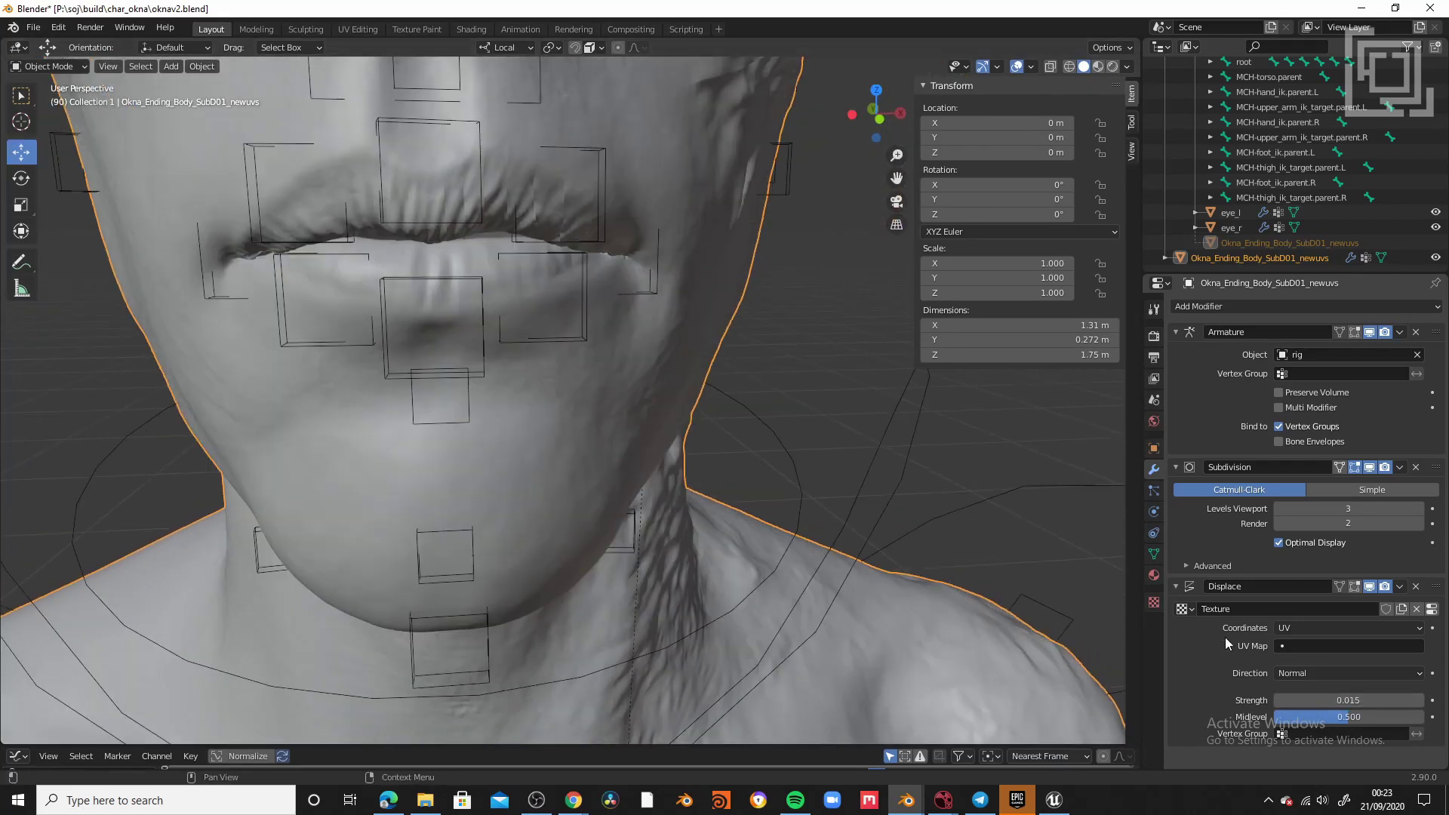
- Collapse the Displace modifier's settings and add a Weighted Normal modifier to the body mesh
left_click(1153, 555)
left_click(1154, 470)
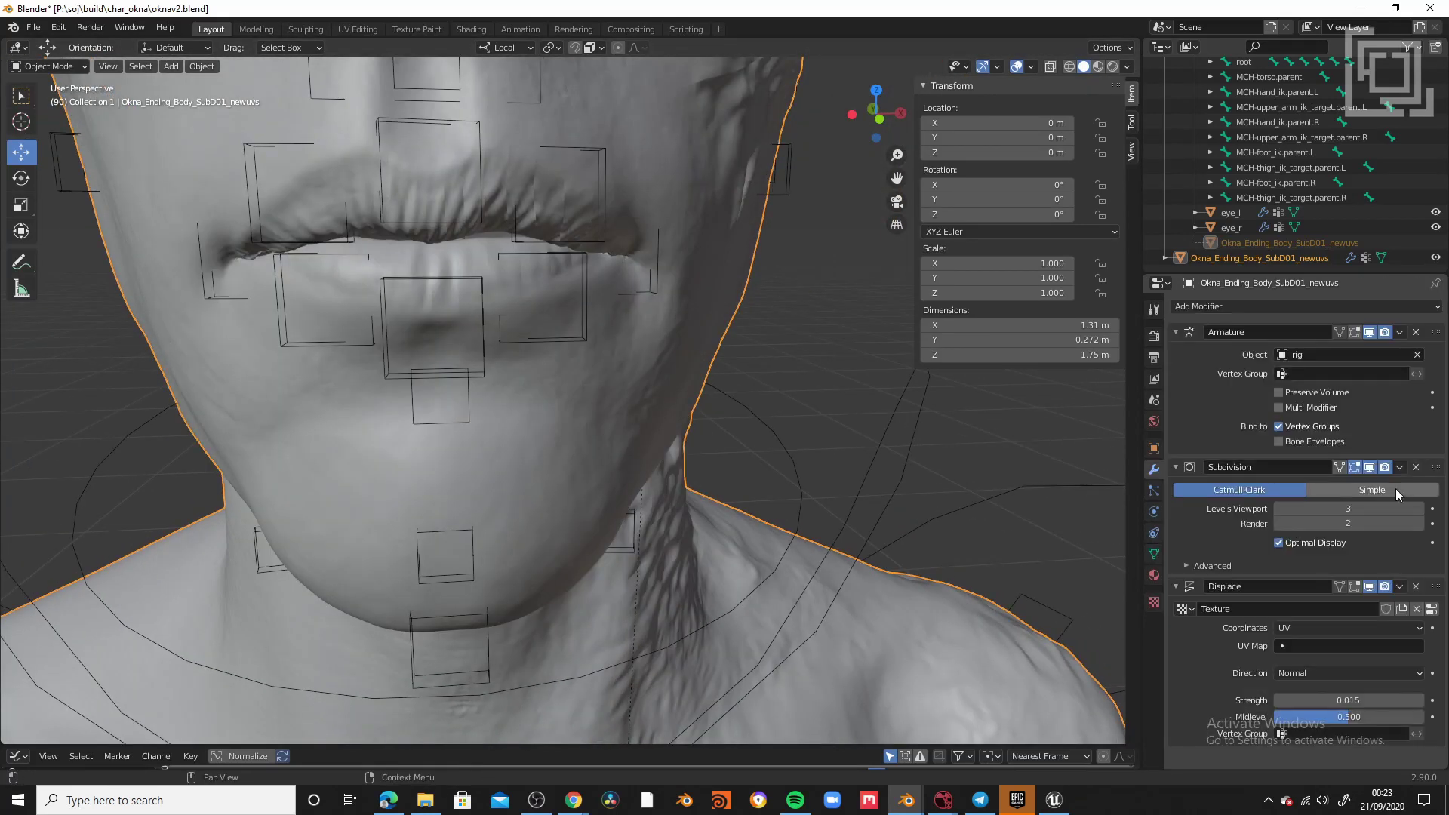
left_click(1393, 588)
left_click(1393, 307)
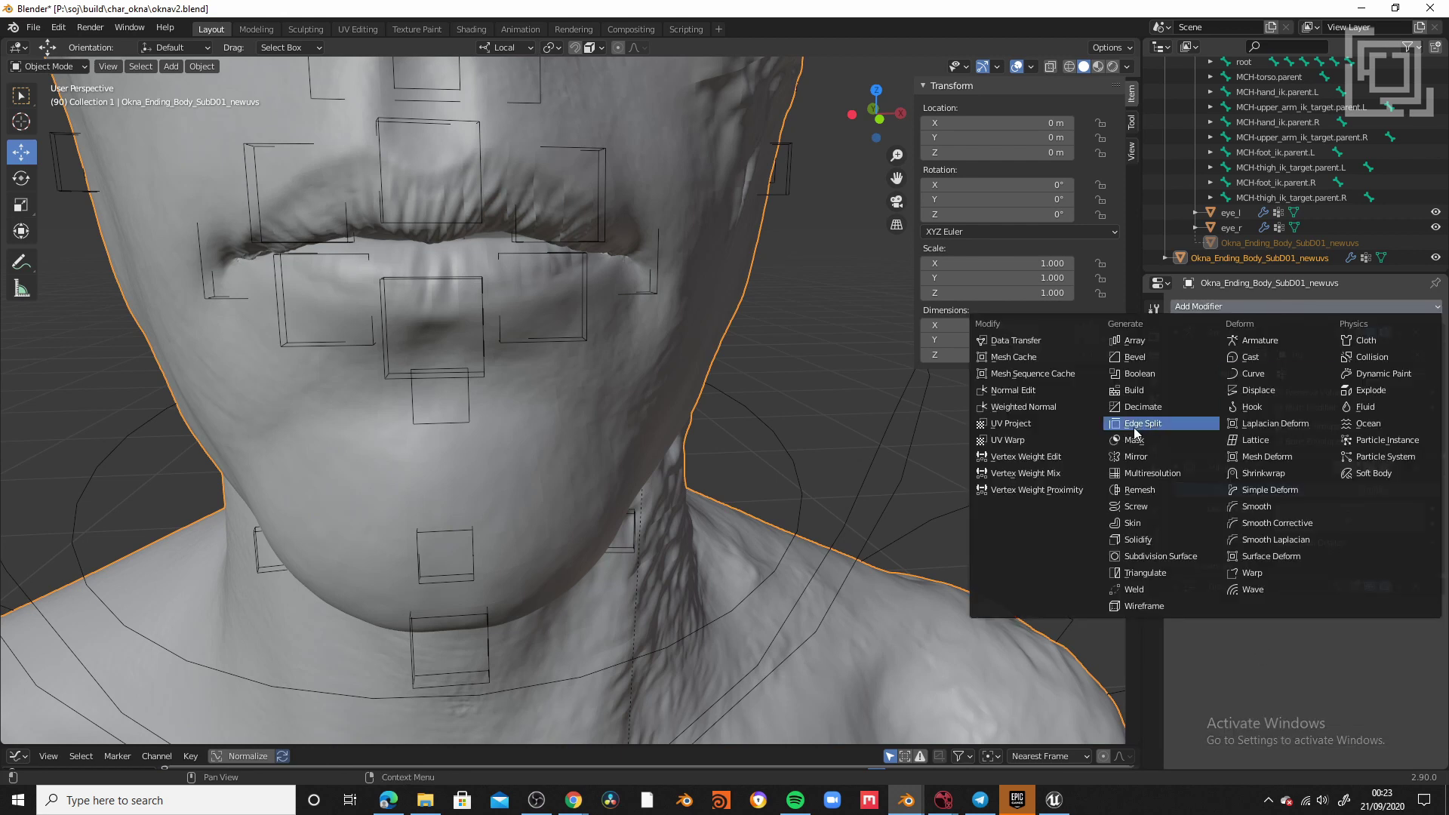
left_click(1021, 414)
- Turn off Optimal Display on the Subdivision modifier, inspect the face in wireframe, and return to solid shading
mouse_move(1020, 420)
middle_mouse_down()
mouse_move(822, 432)
mouse_move(575, 334)
mouse_move(699, 496)
mouse_move(785, 506)
middle_mouse_up()
key("shift+z")
left_click(1278, 542)
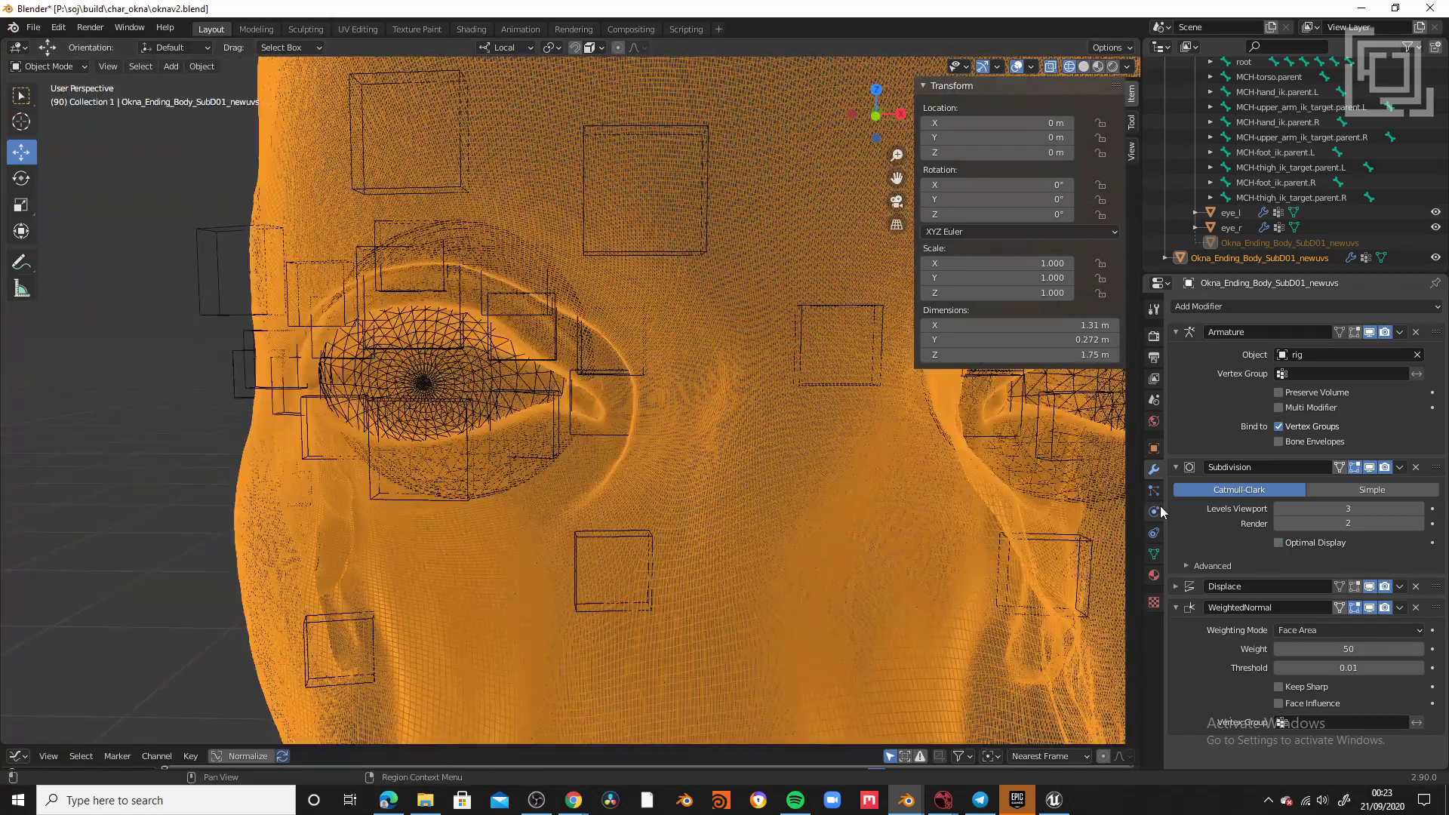
mouse_move(830, 423)
middle_mouse_down()
mouse_move(777, 414)
mouse_move(776, 400)
mouse_move(862, 415)
mouse_move(683, 411)
middle_mouse_up()
left_click(48, 66)
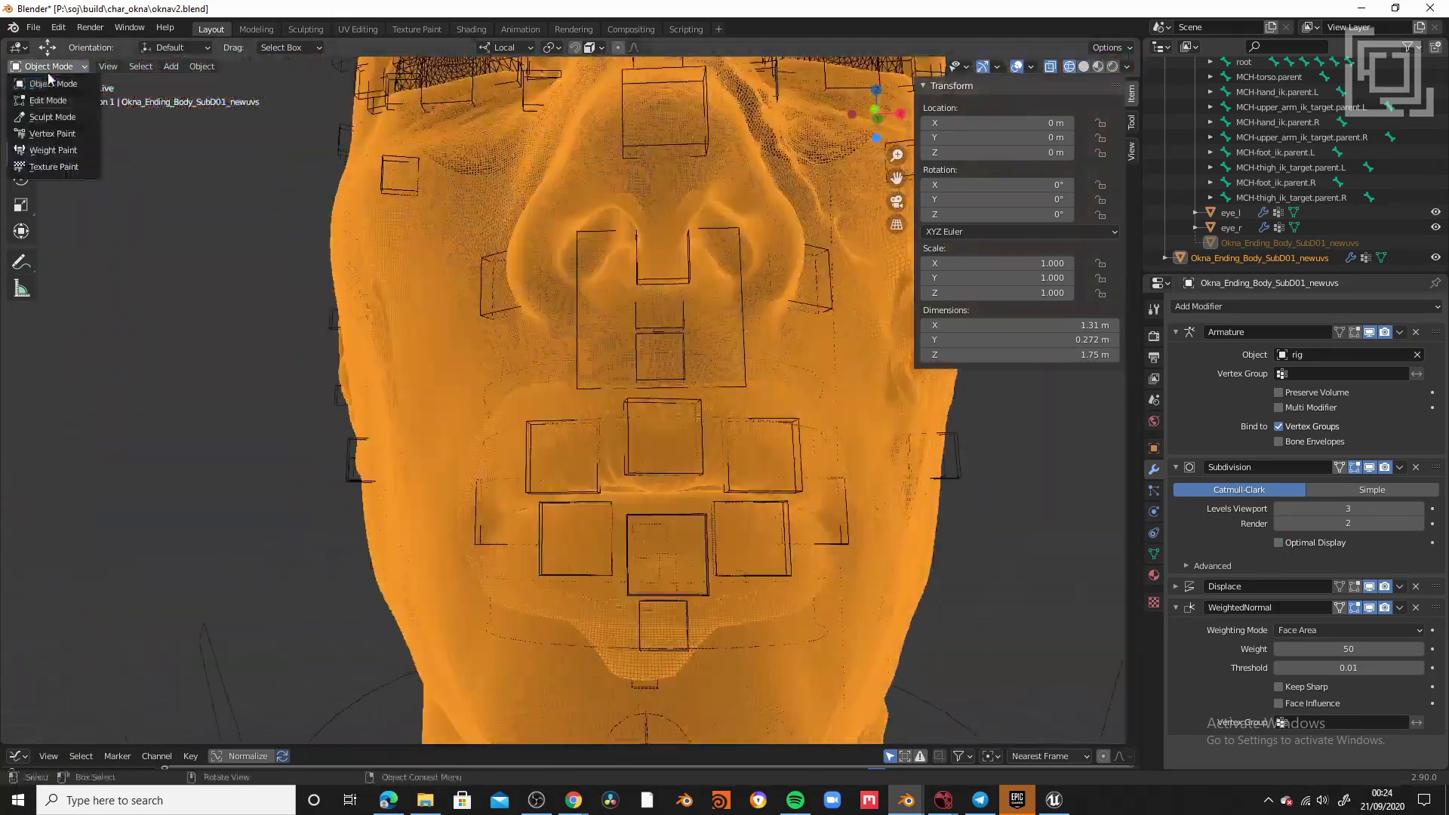
left_click(1084, 66)
middle_click_drag(696, 341, 694, 306)
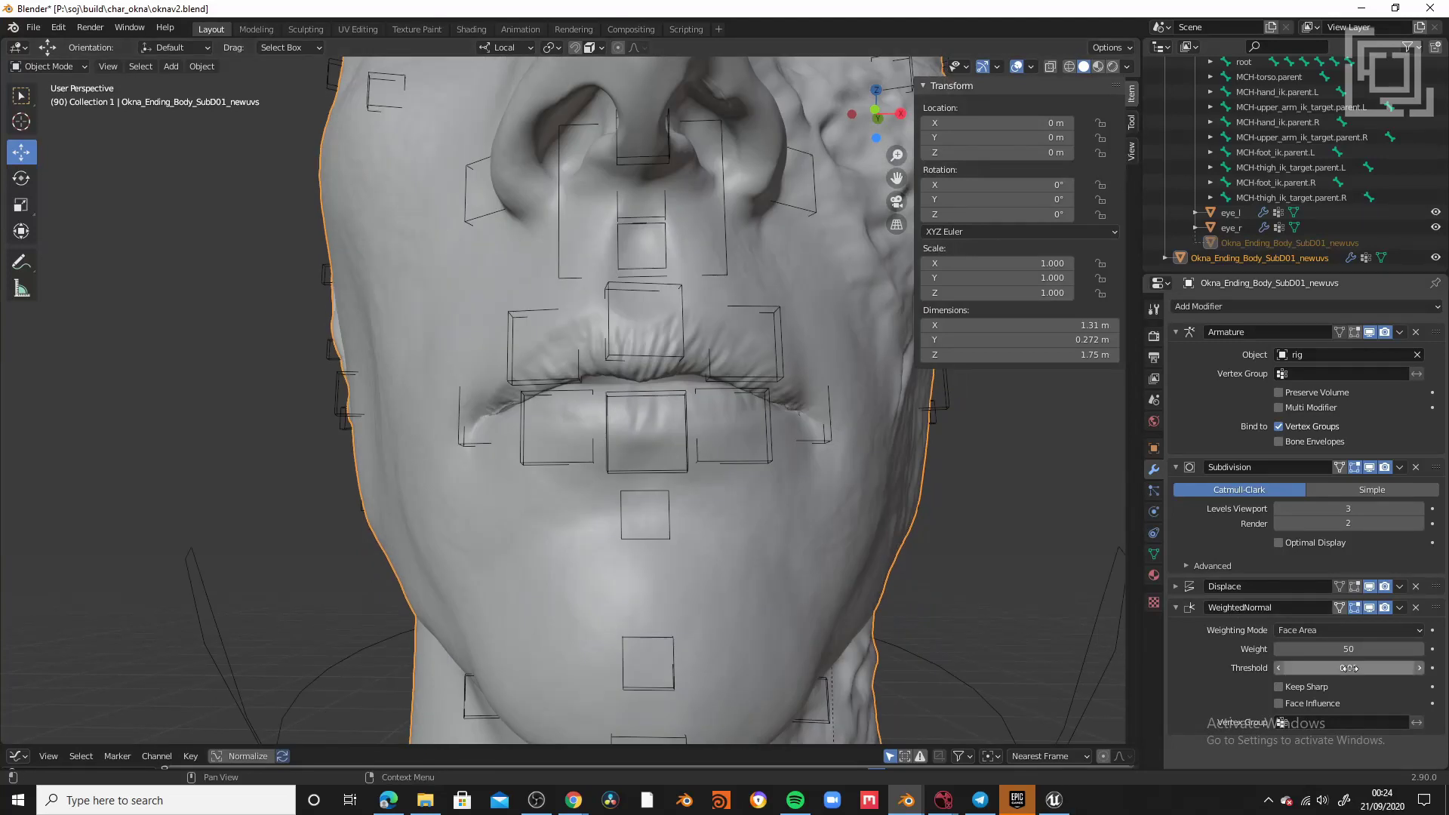
- Raise the Displace strength to 0.020 and check the upper body
left_click(1175, 587)
left_click(1365, 700)
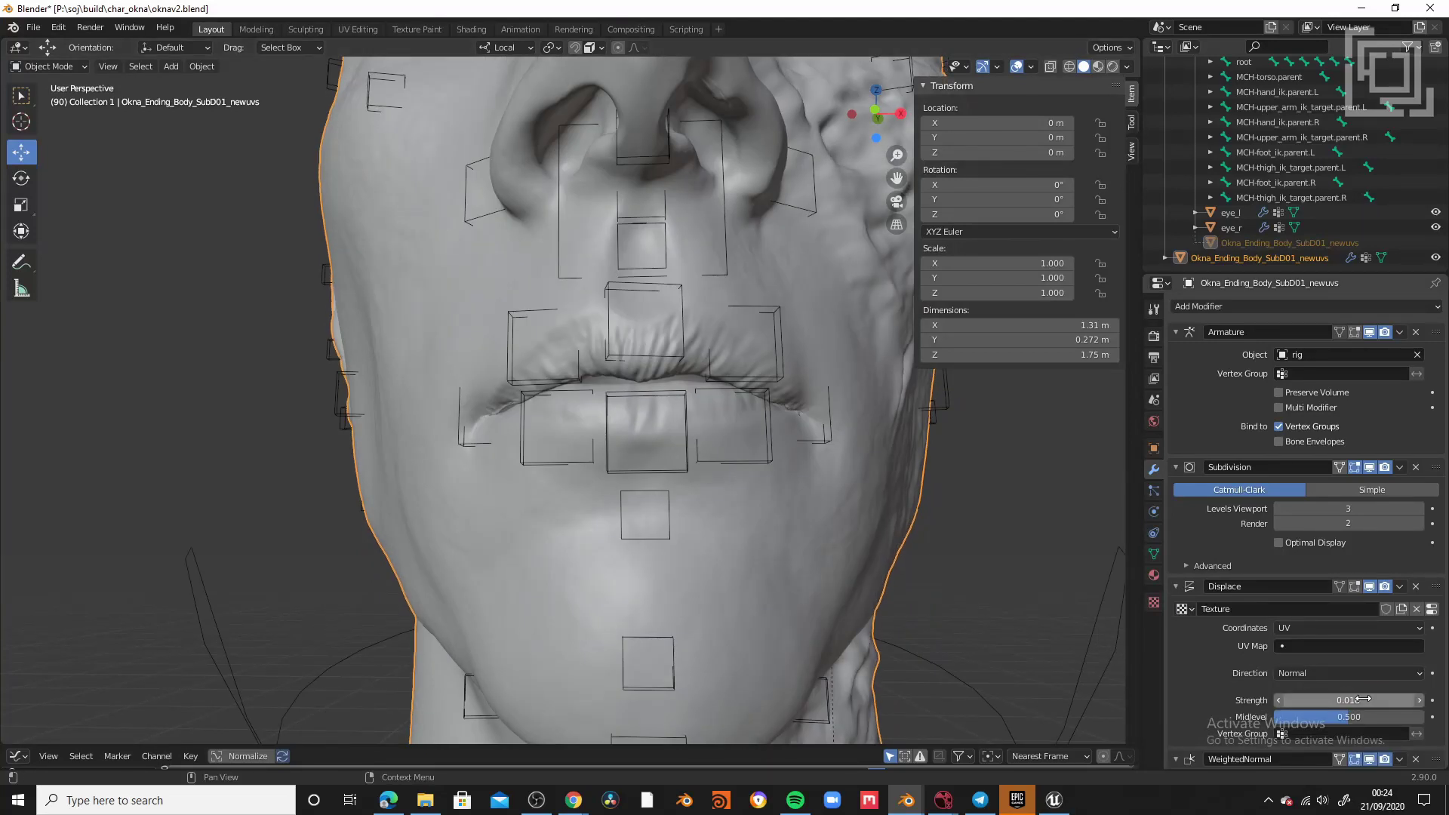
key("Return")
middle_click_drag(957, 490, 698, 401)
scroll(641, 484, "down", 7)
scroll(698, 401, "up", 1)
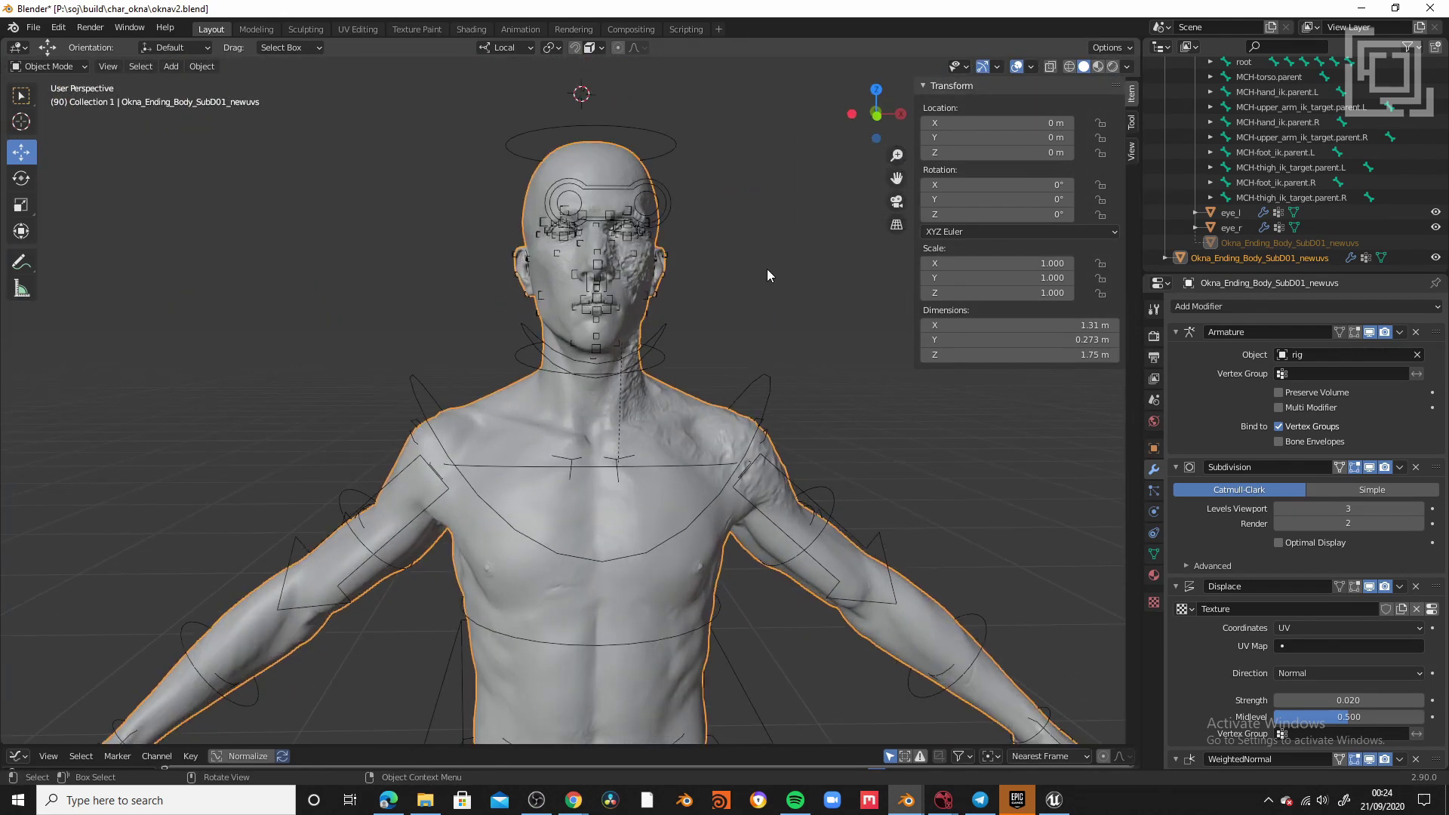
- Keep the body mesh as the active selection and save the file
left_click(767, 269)
middle_click_drag(767, 269, 725, 283)
left_click(649, 148)
left_click(630, 293, "shift")
middle_click_drag(631, 293, 634, 280)
left_click(725, 408)
left_click(722, 419)
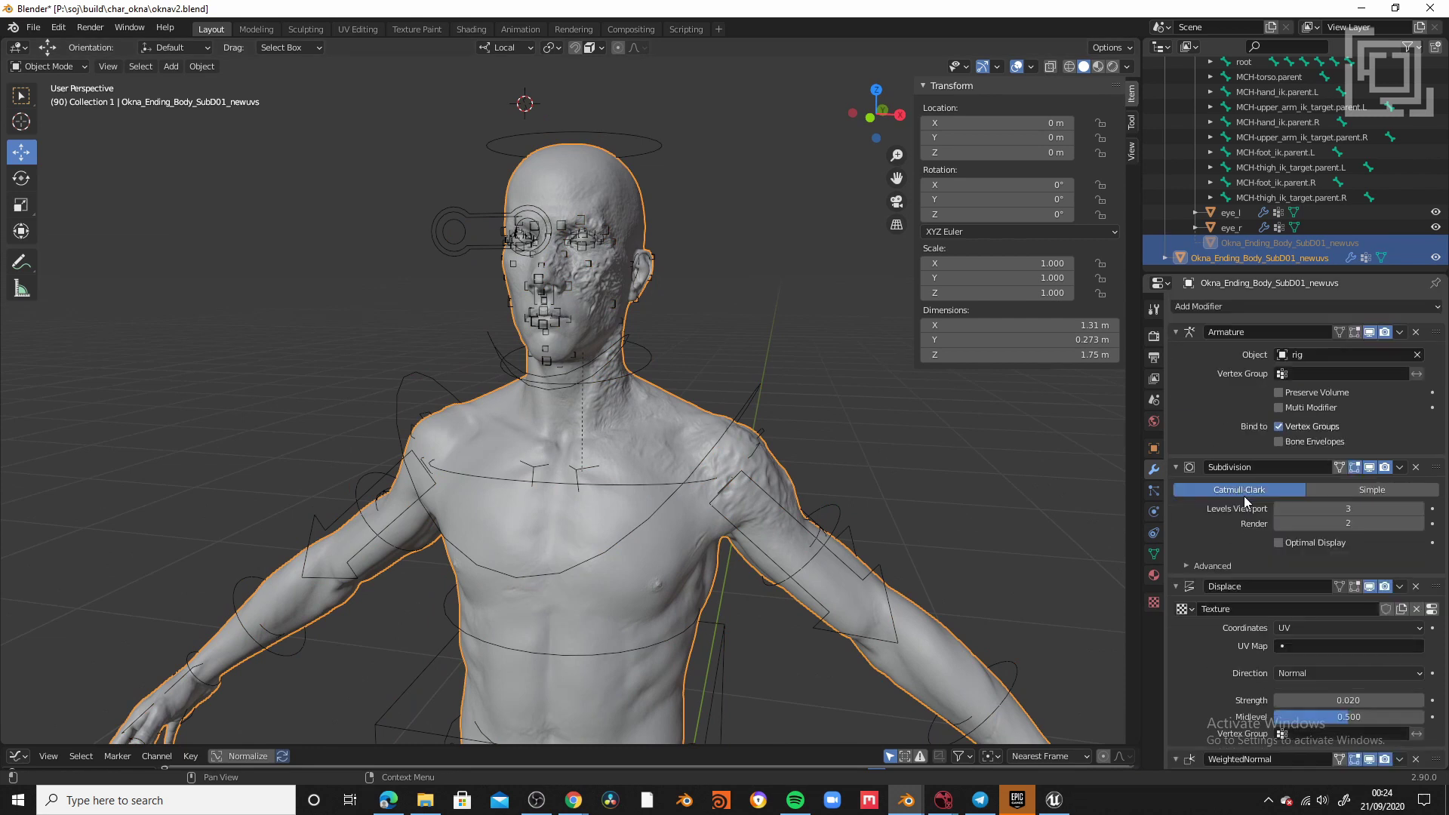
key("ctrl+s")
- Apply the Subdivision, Displace and WeightedNormal modifiers on the body mesh, keeping only the Armature modifier
left_click(1400, 467)
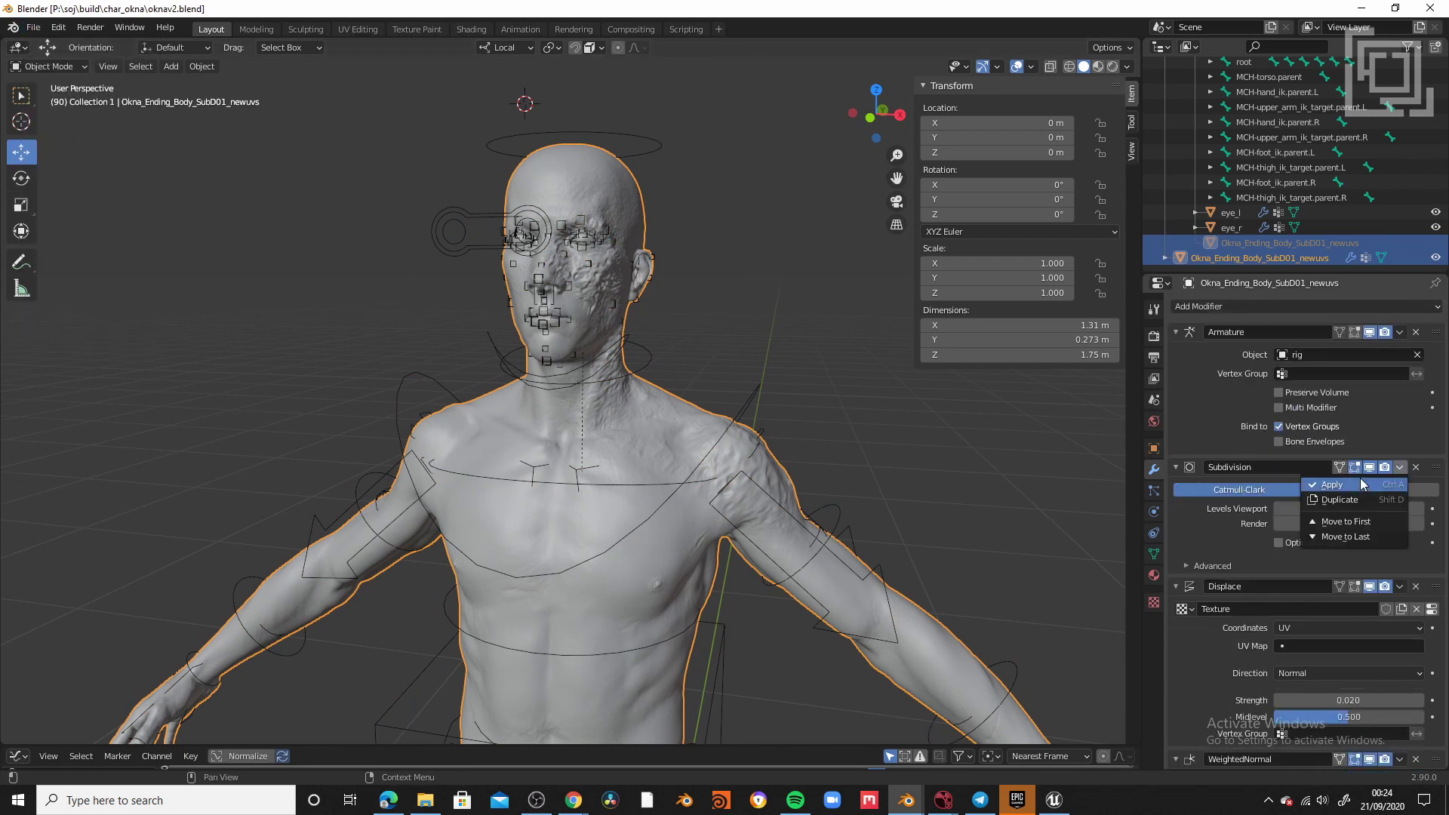
left_click(1359, 480)
left_click(1400, 468)
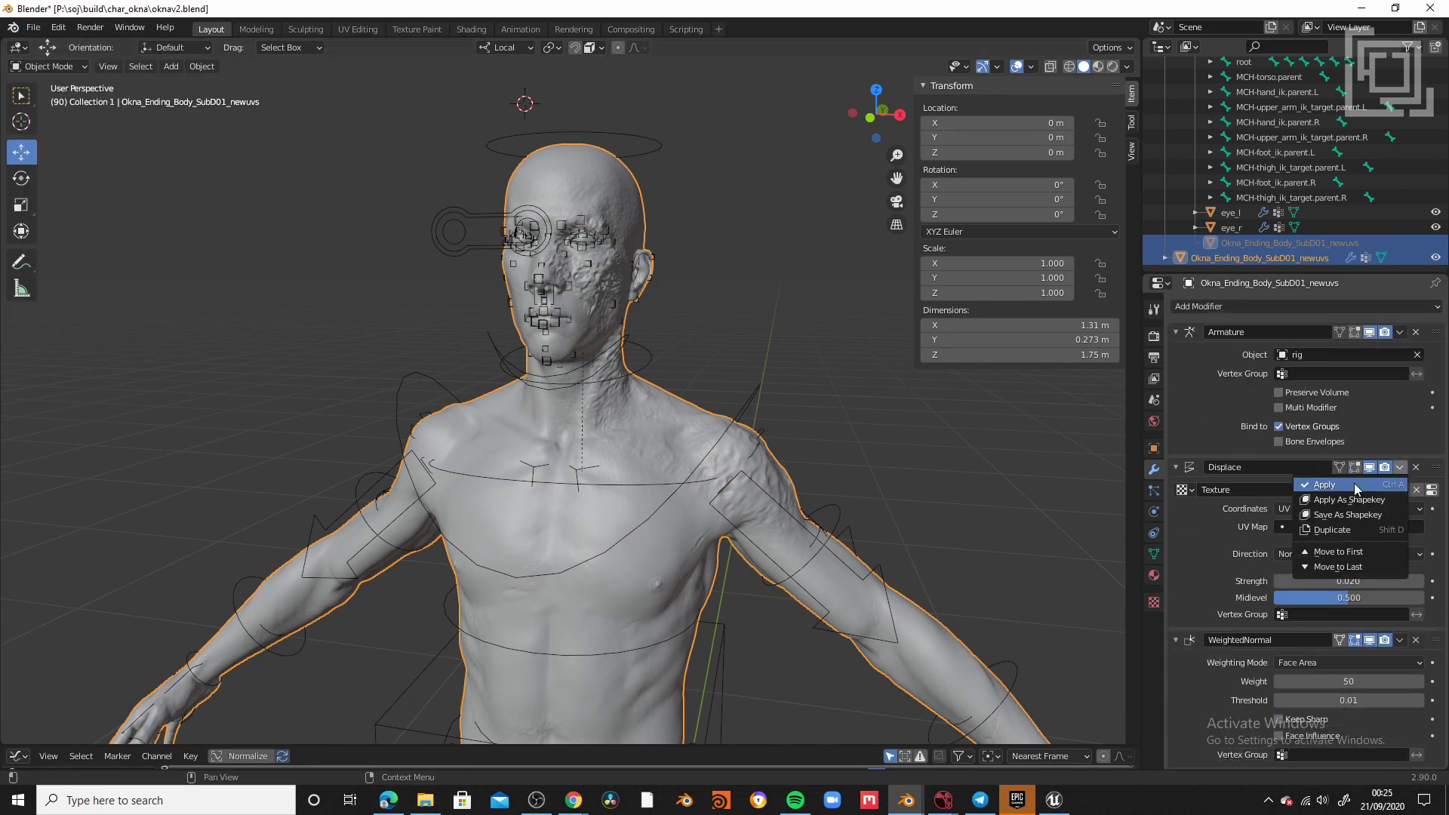
key("Return")
left_click(1400, 467)
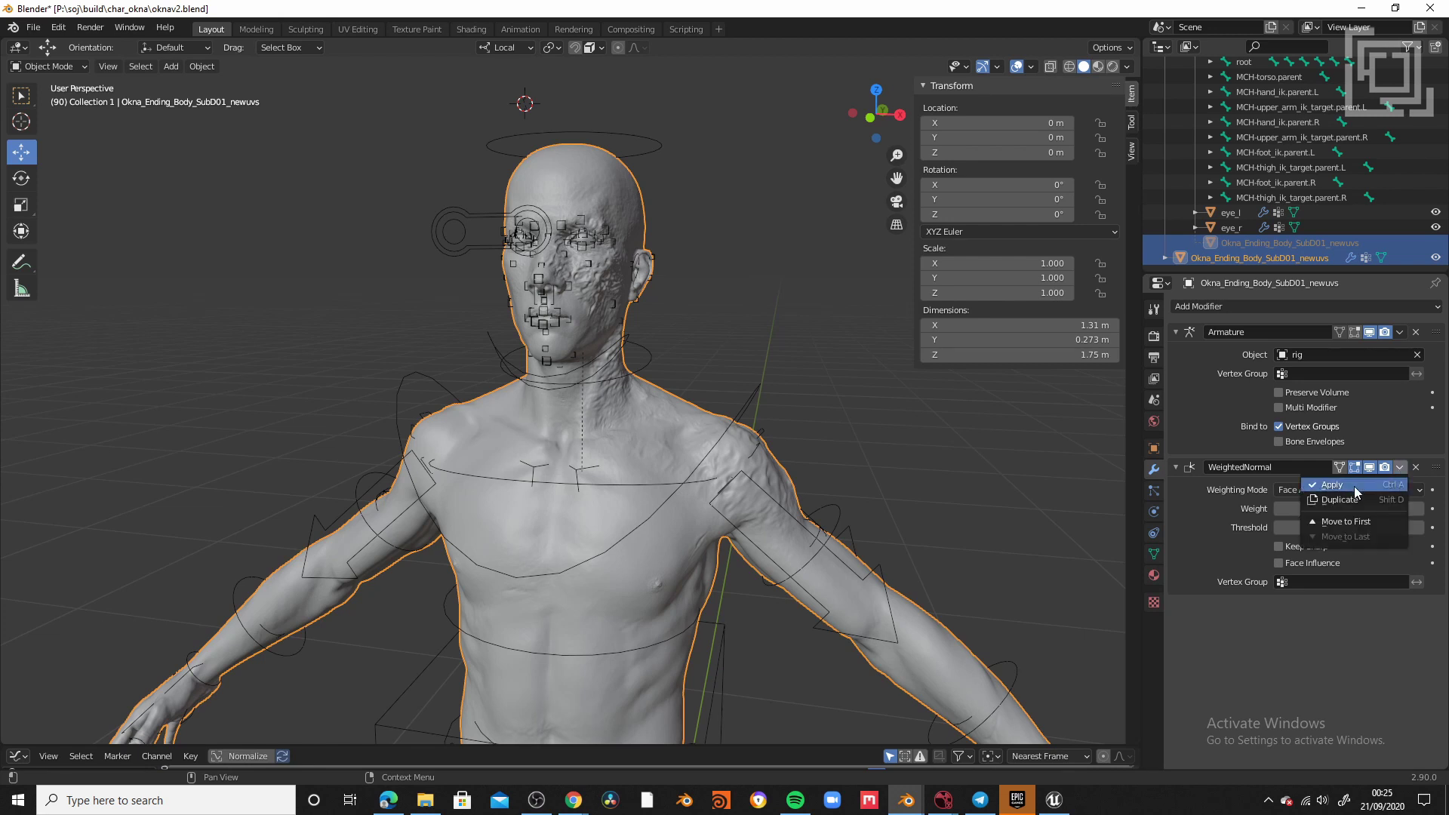
left_click(1356, 489)
- Add both eyeballs and the rig to the body selection and start an FBX export
scroll(658, 139, "up", 3)
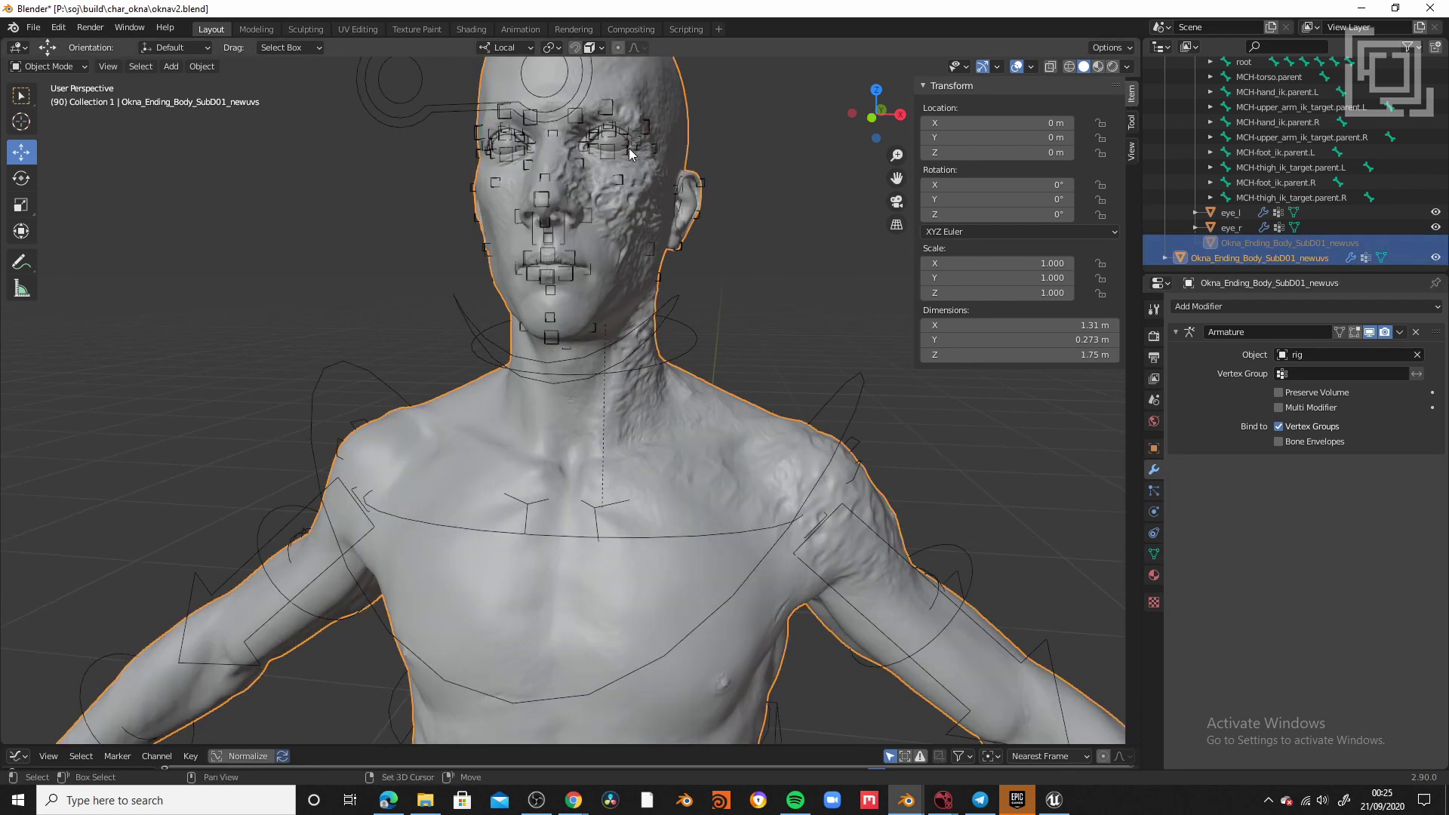
left_click(512, 149)
left_click(511, 149, "shift")
left_click(533, 113, "shift")
left_click(33, 27)
mouse_move(59, 247)
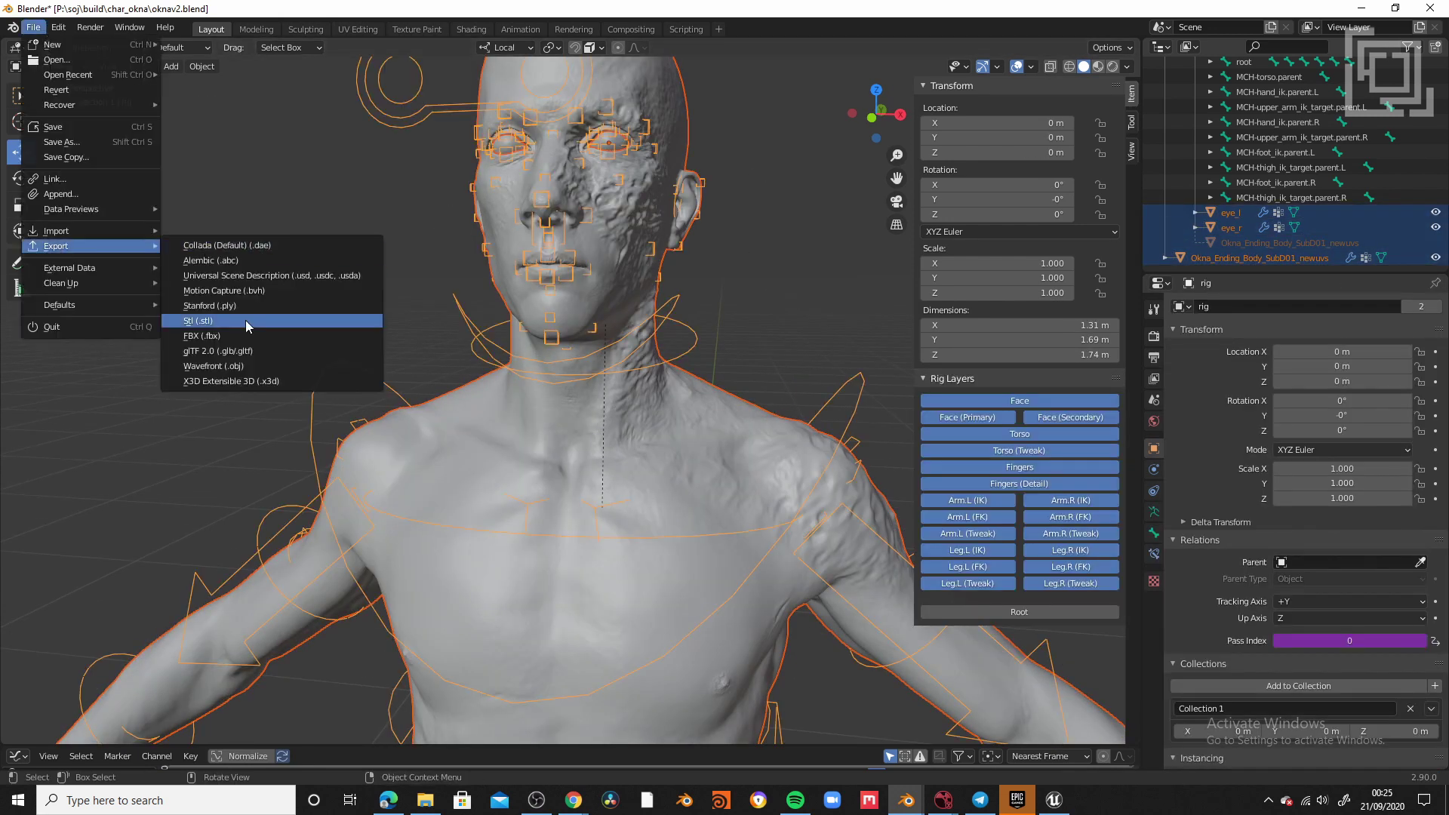
left_click(248, 335)
- Limit the FBX export to selected objects of type Armature and Mesh, with Bake Animation off
left_click(1074, 601)
left_click(1147, 352)
left_click(1147, 366, "shift")
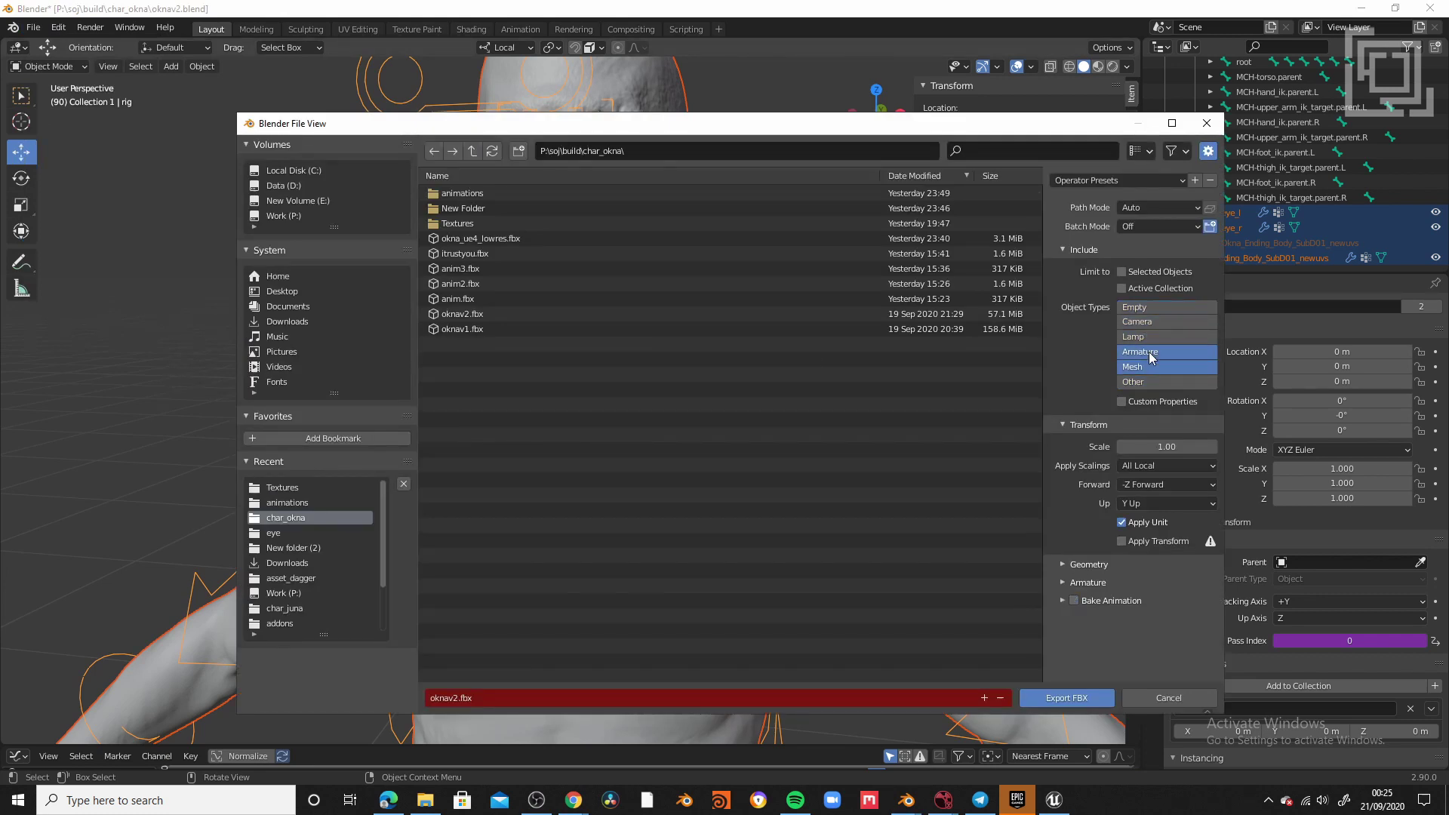
left_click(1126, 273)
- Turn off Apply Modifiers and Add Leaf Bones, and turn on Only Deform Bones for the FBX export
left_click(1079, 565)
scroll(1079, 566, "down", 1)
left_click(1120, 592)
left_click(1074, 652)
scroll(1075, 651, "down", 4)
left_click(1121, 649)
left_click(1122, 632)
scroll(1098, 223, "up", 5)
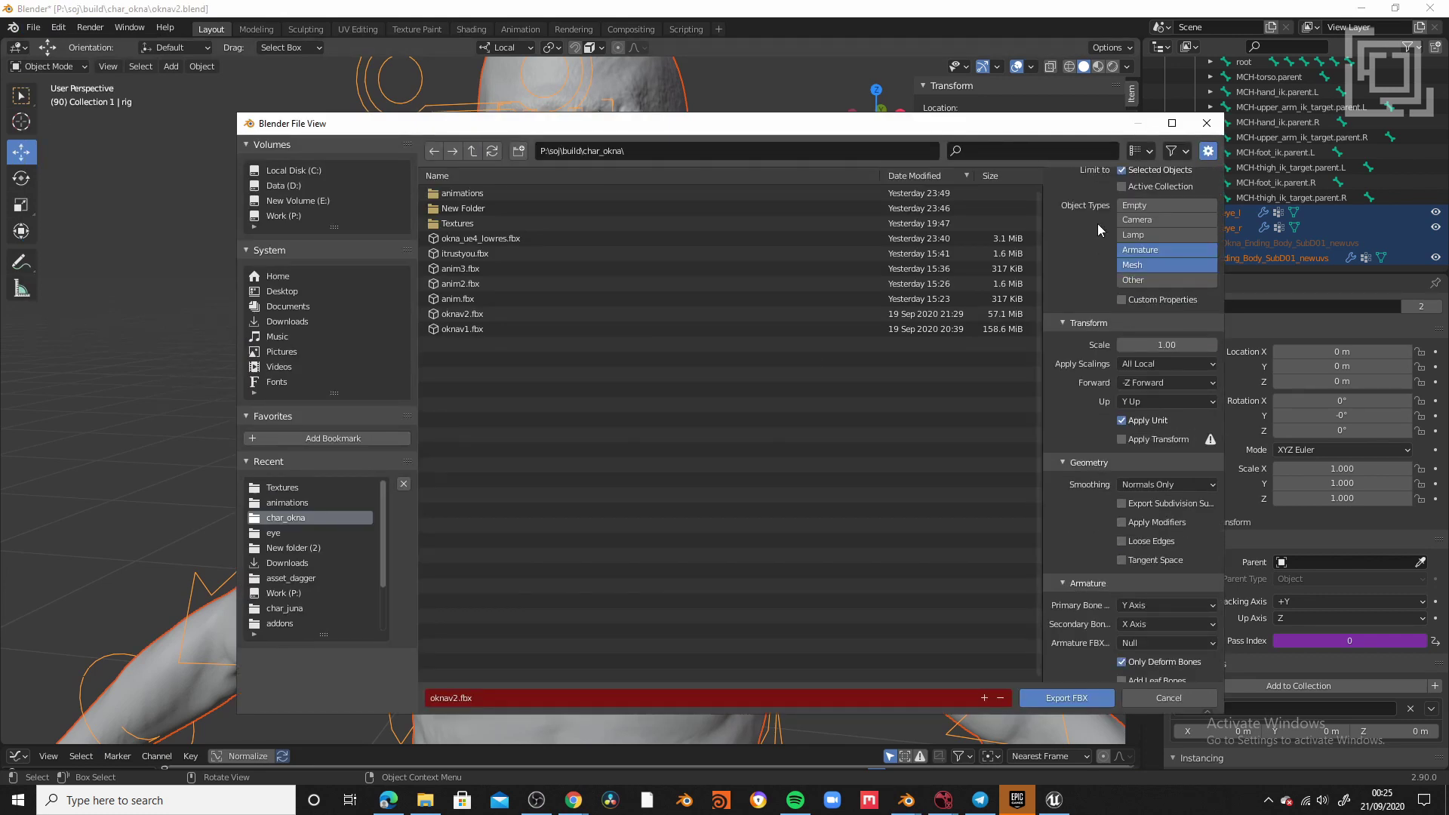
- Name the export file okna_ue4_hires.fbx, based on the lowres file's name, and export it
left_click(477, 239)
left_click(483, 698)
left_click_drag(467, 698, 496, 698)
type("hires")
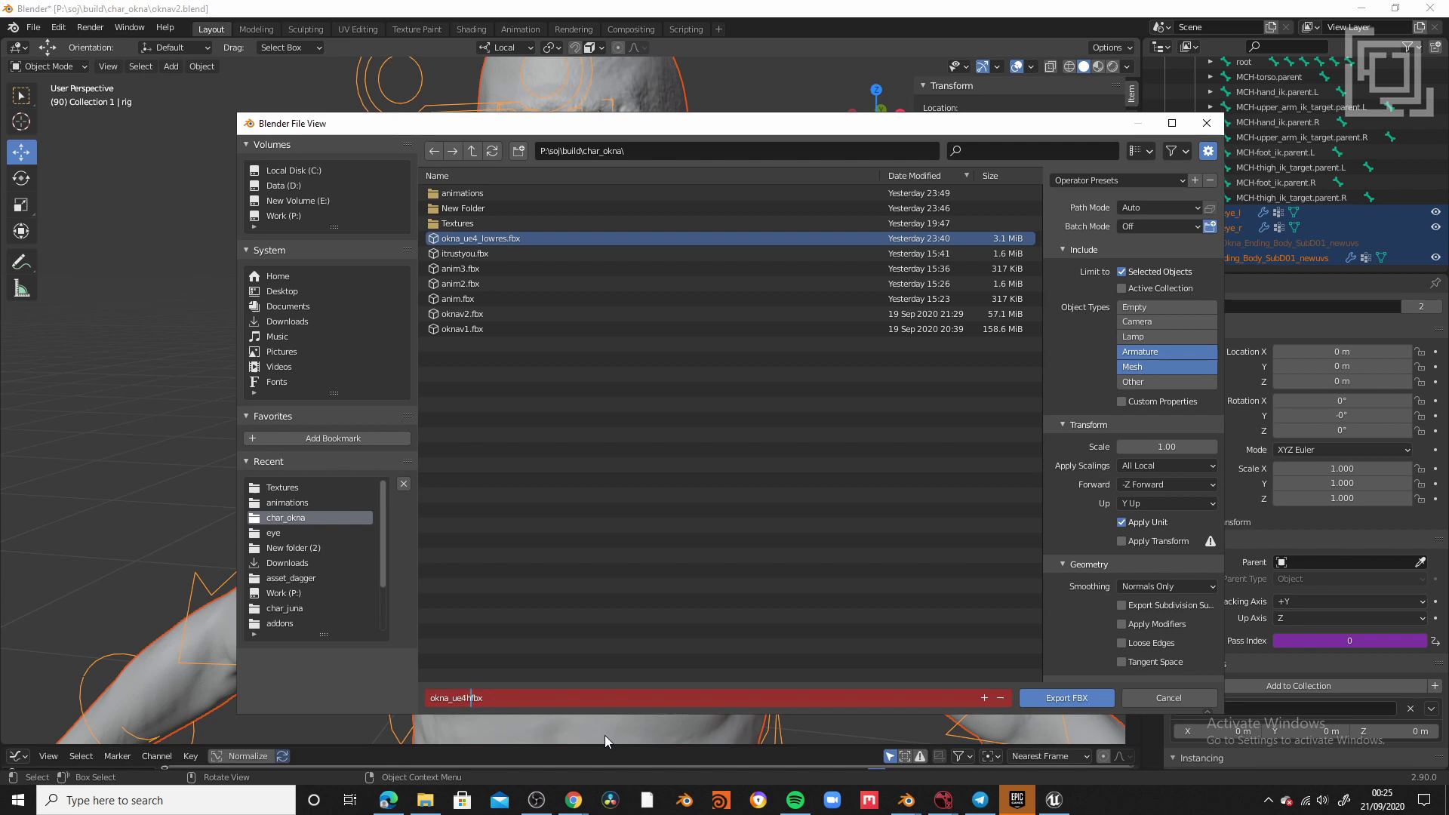
key("Left")
key("Left")
key("Left")
key("Left")
key("Left")
key("Return")
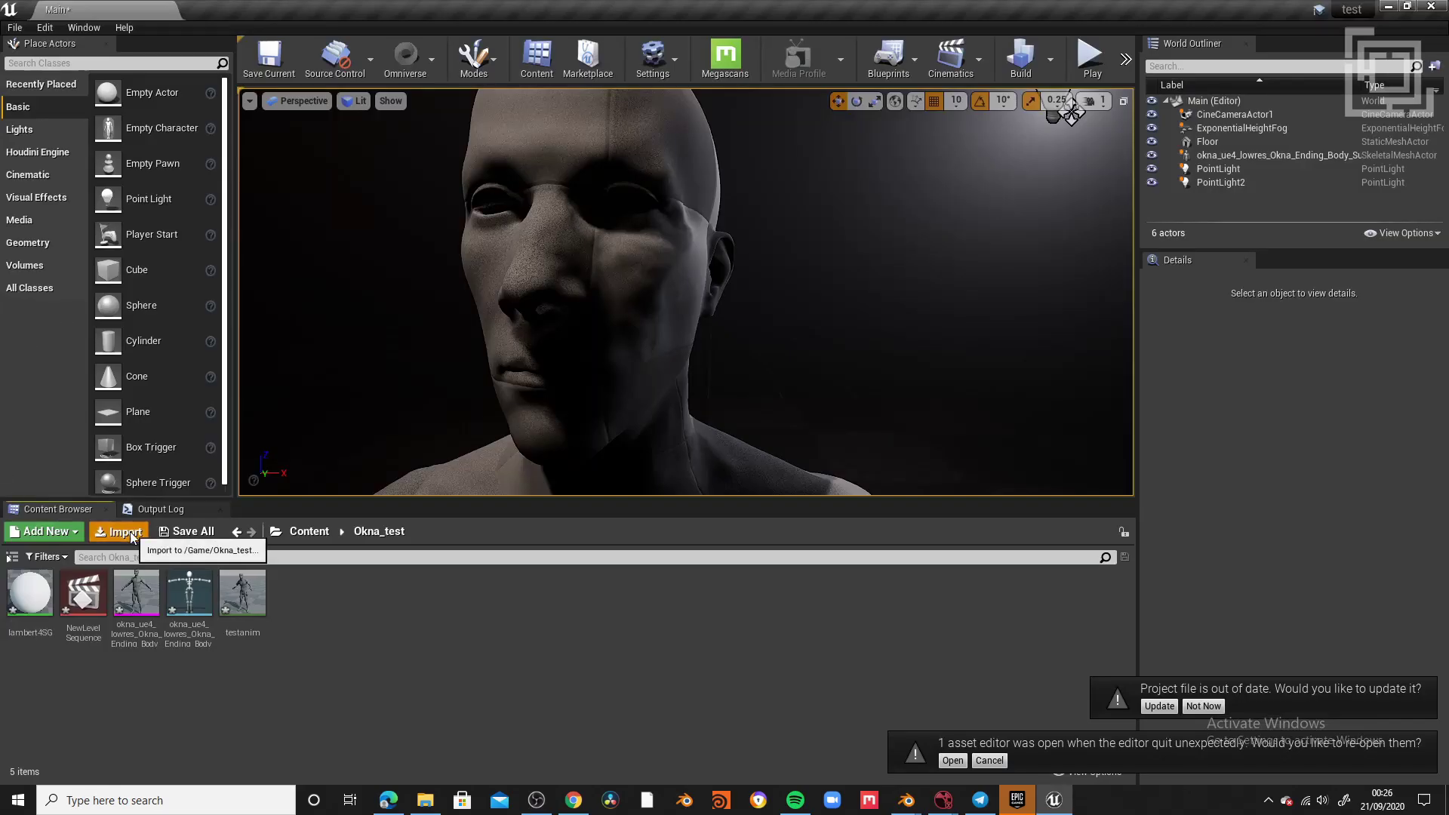
- Switch to Unreal Editor and import okna_ue4_hires from the char_okna folder into Okna_test
left_click(116, 531)
left_click(538, 119)
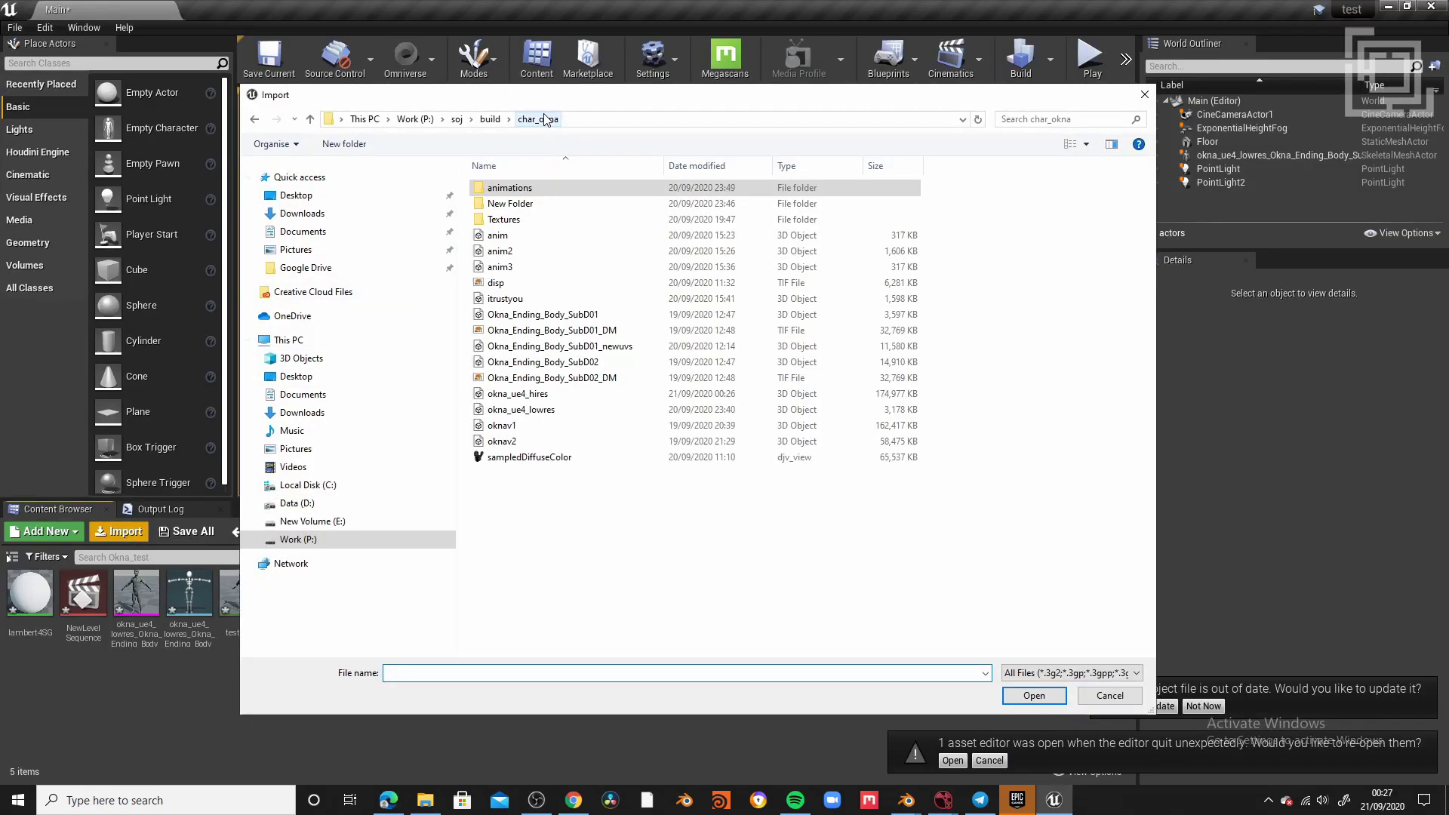
left_click(540, 394)
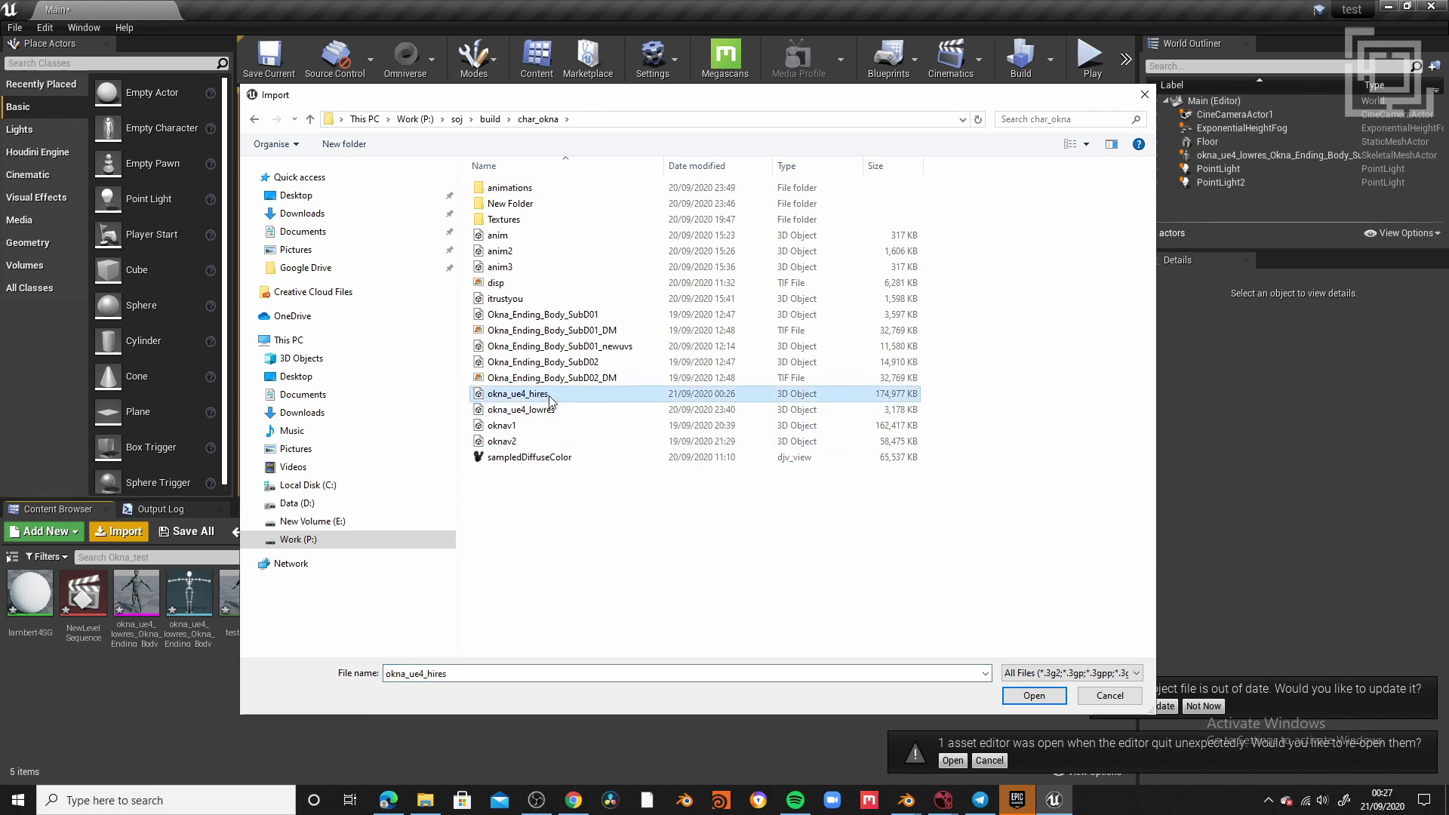
key("Return")
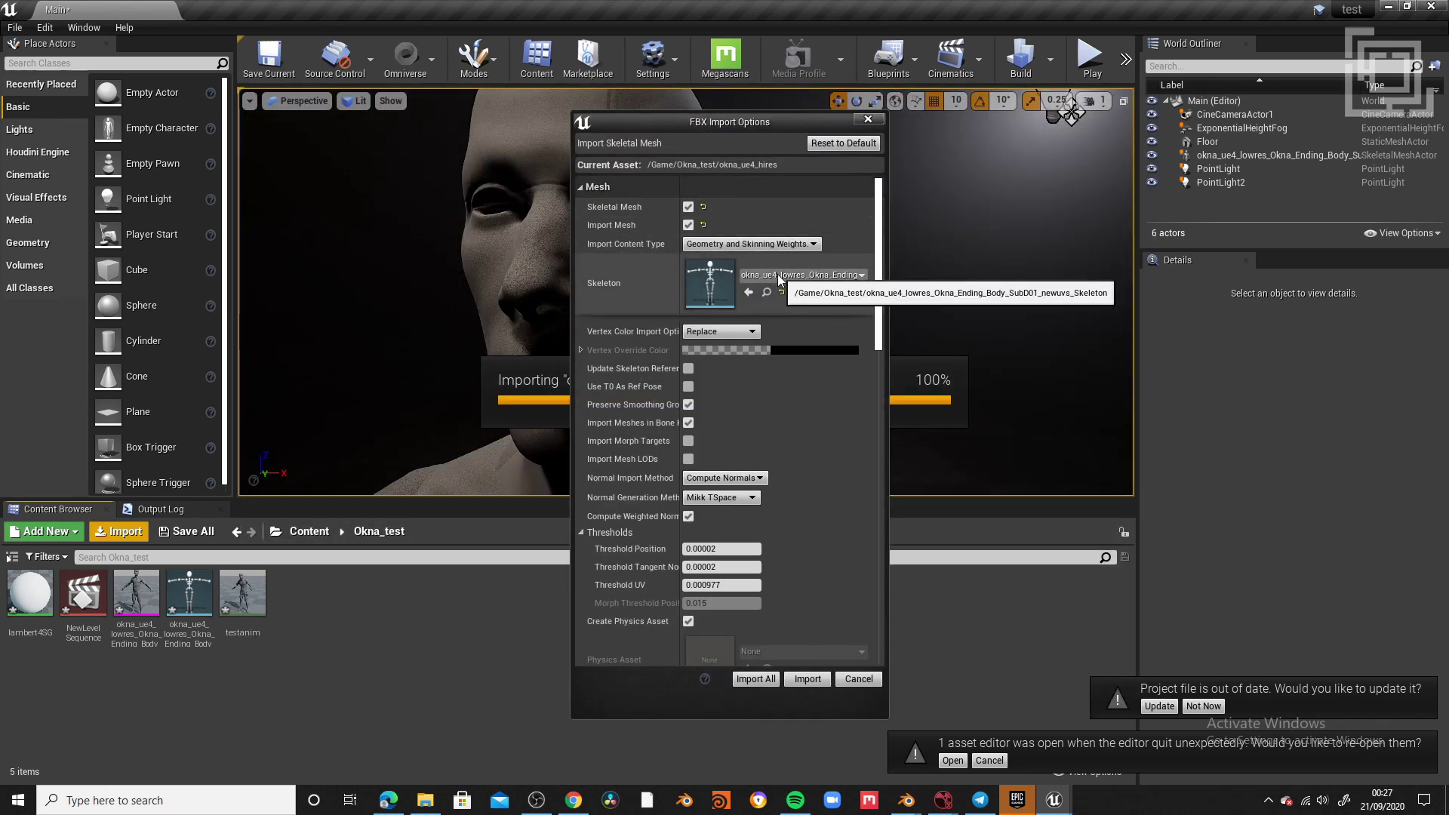
- Clear the assigned skeleton, turn off Import Animations, and review the remaining FBX import options
left_click(779, 276)
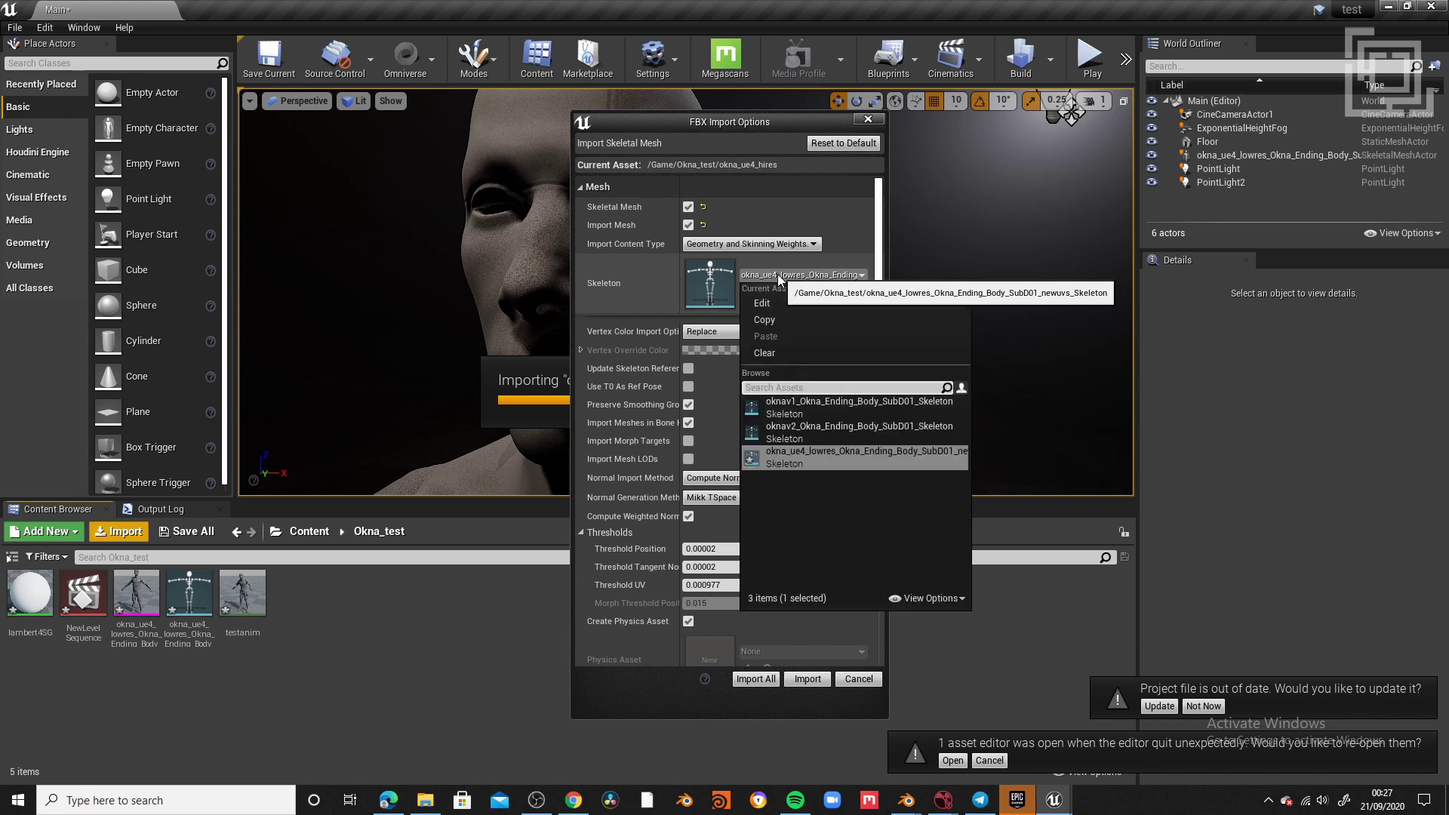
left_click(768, 353)
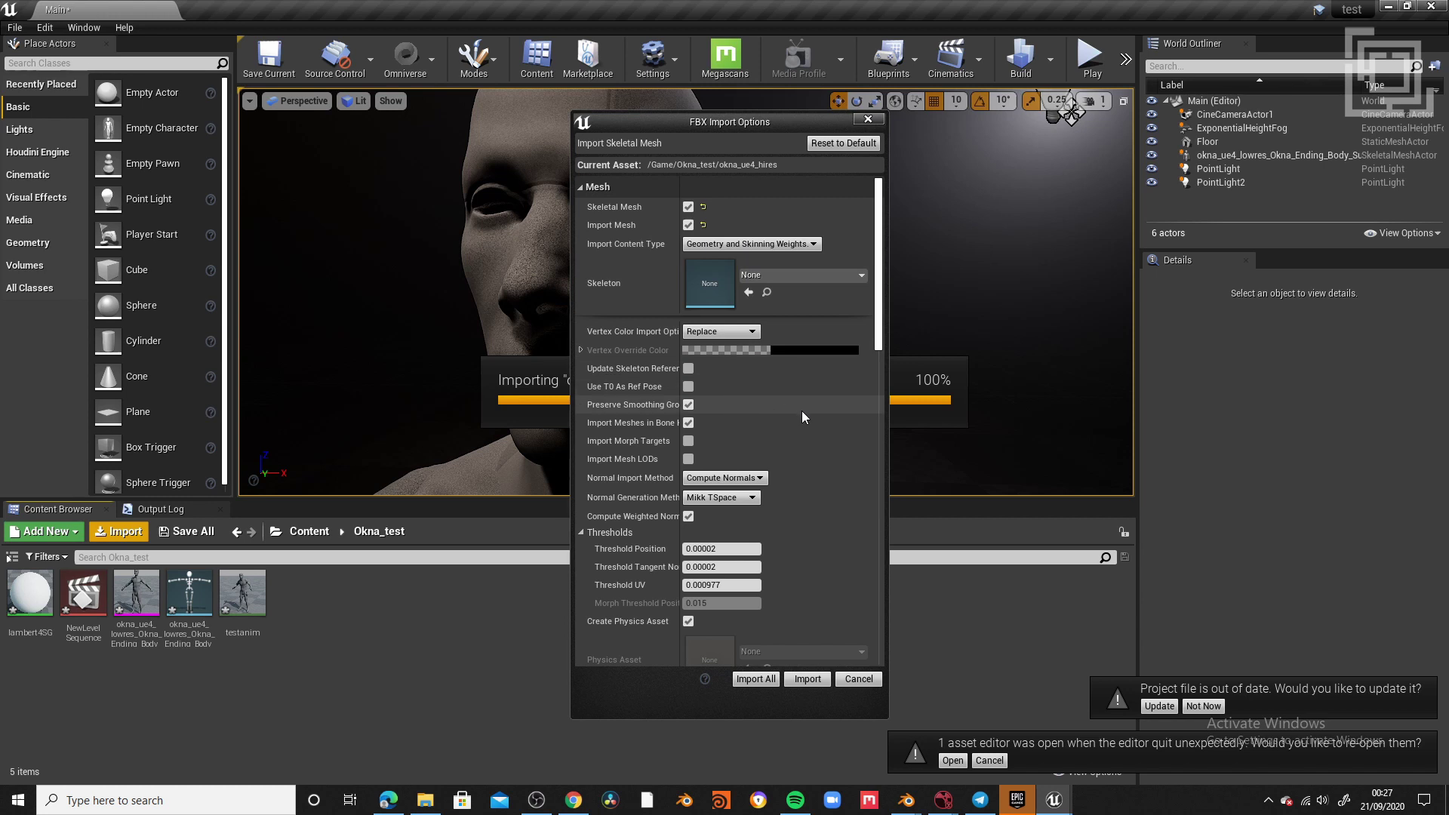
scroll(731, 311, "down", 4)
scroll(792, 365, "up", 3)
scroll(791, 363, "down", 10)
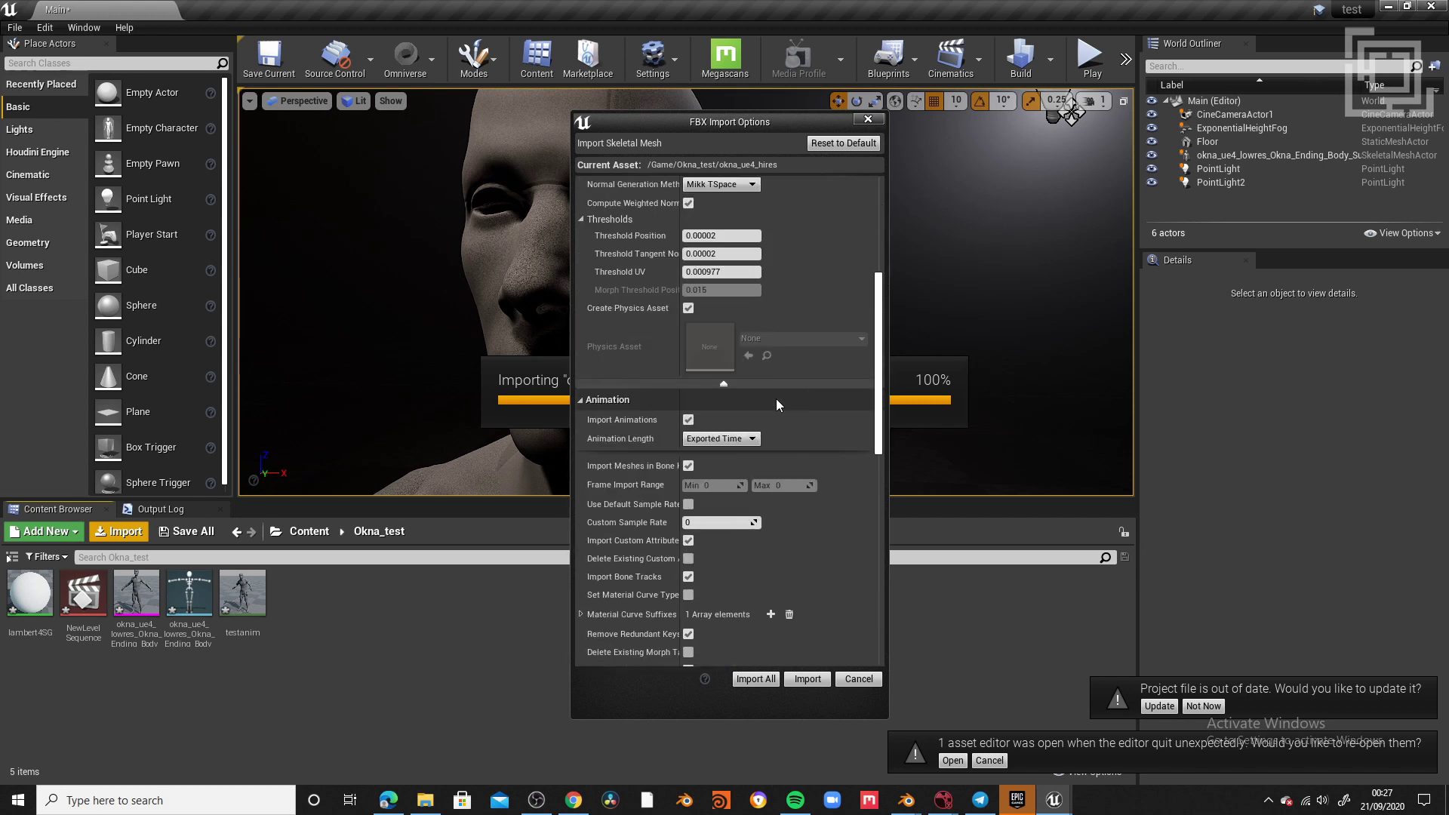
scroll(705, 469, "down", 4)
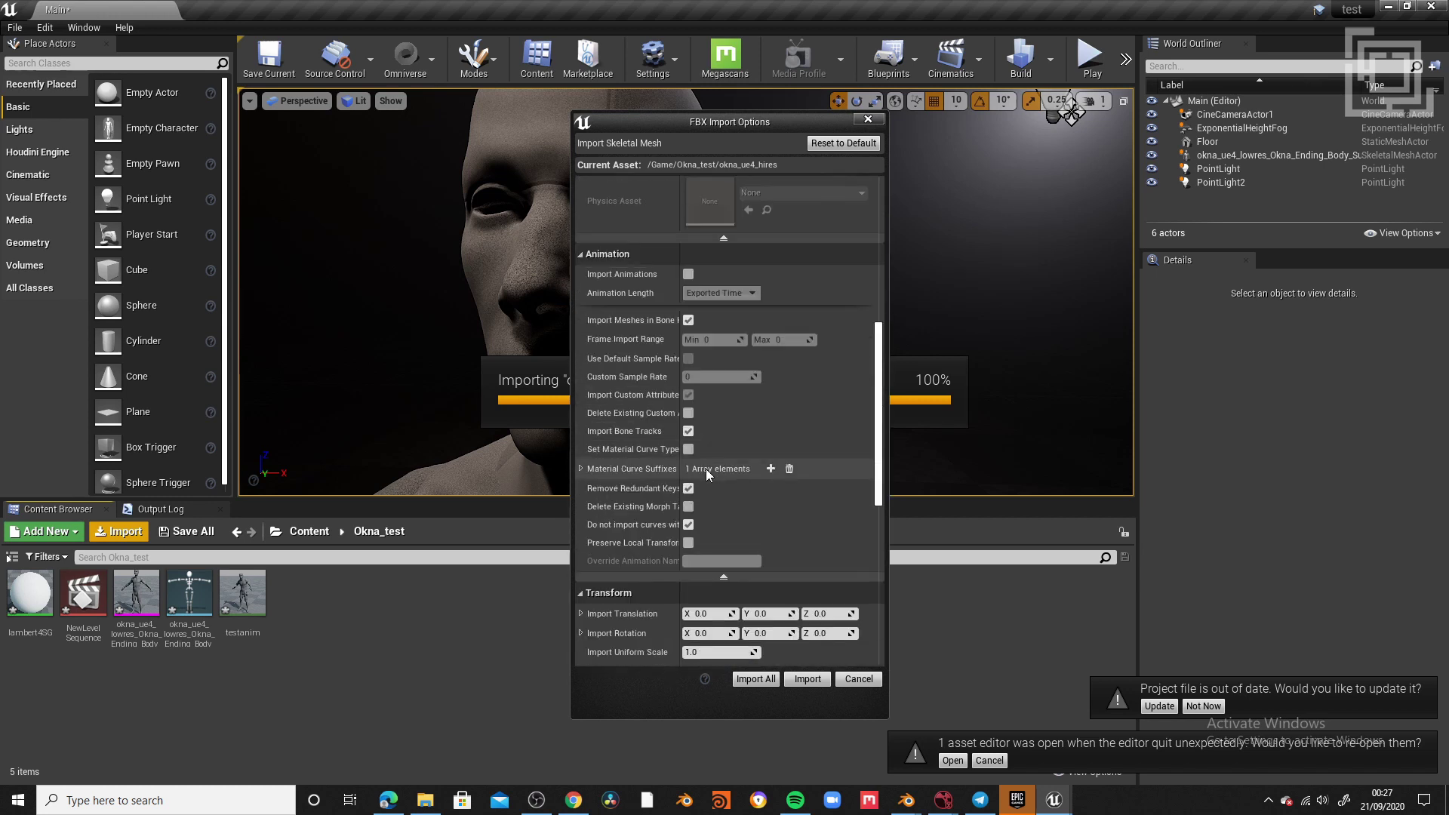
scroll(753, 371, "up", 8)
scroll(717, 474, "down", 11)
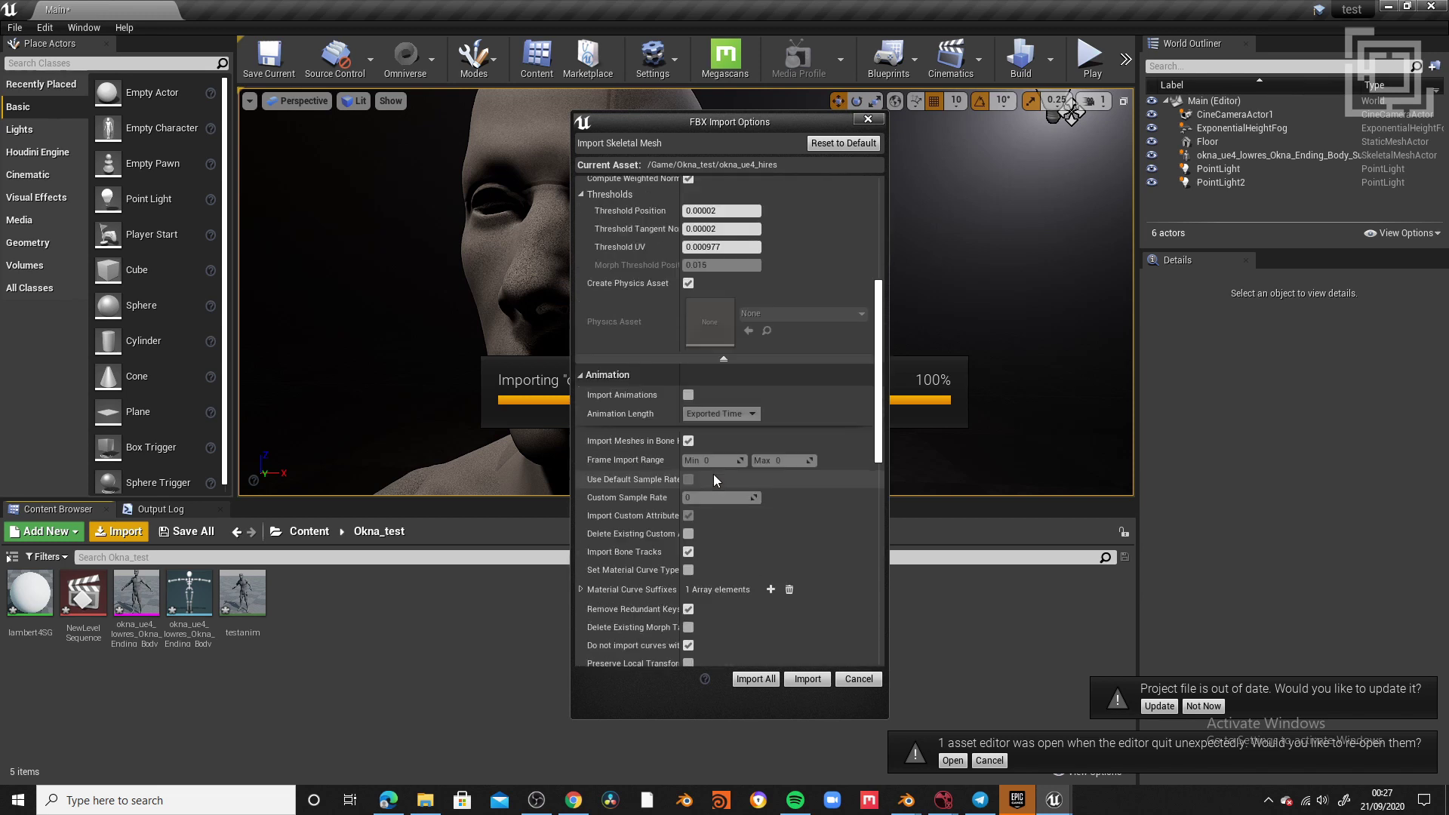
scroll(713, 474, "down", 14)
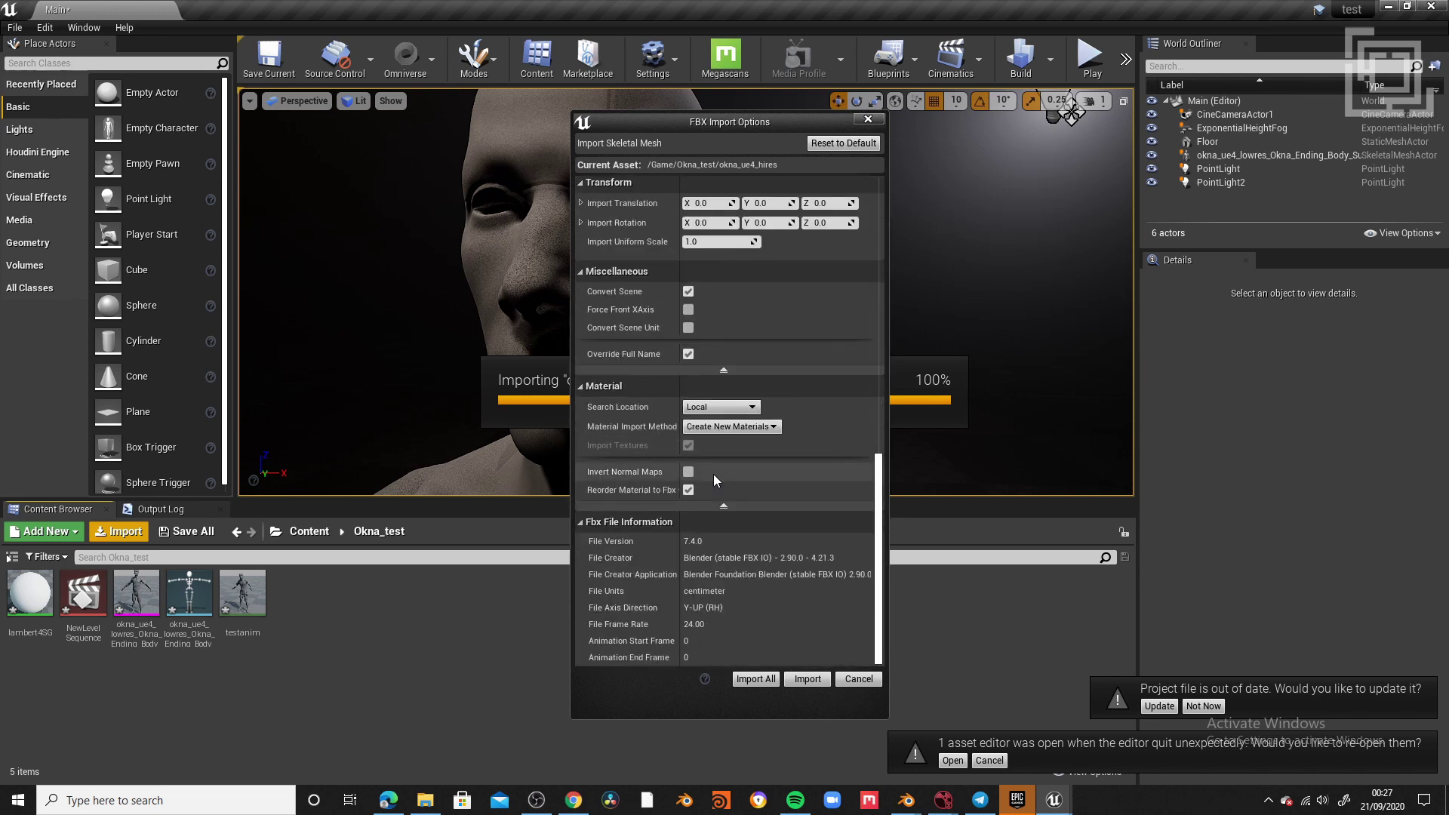
- Run the okna_ue4_hires import, place the hires mesh in the level, and set its X and Y location to 0
left_click(806, 678)
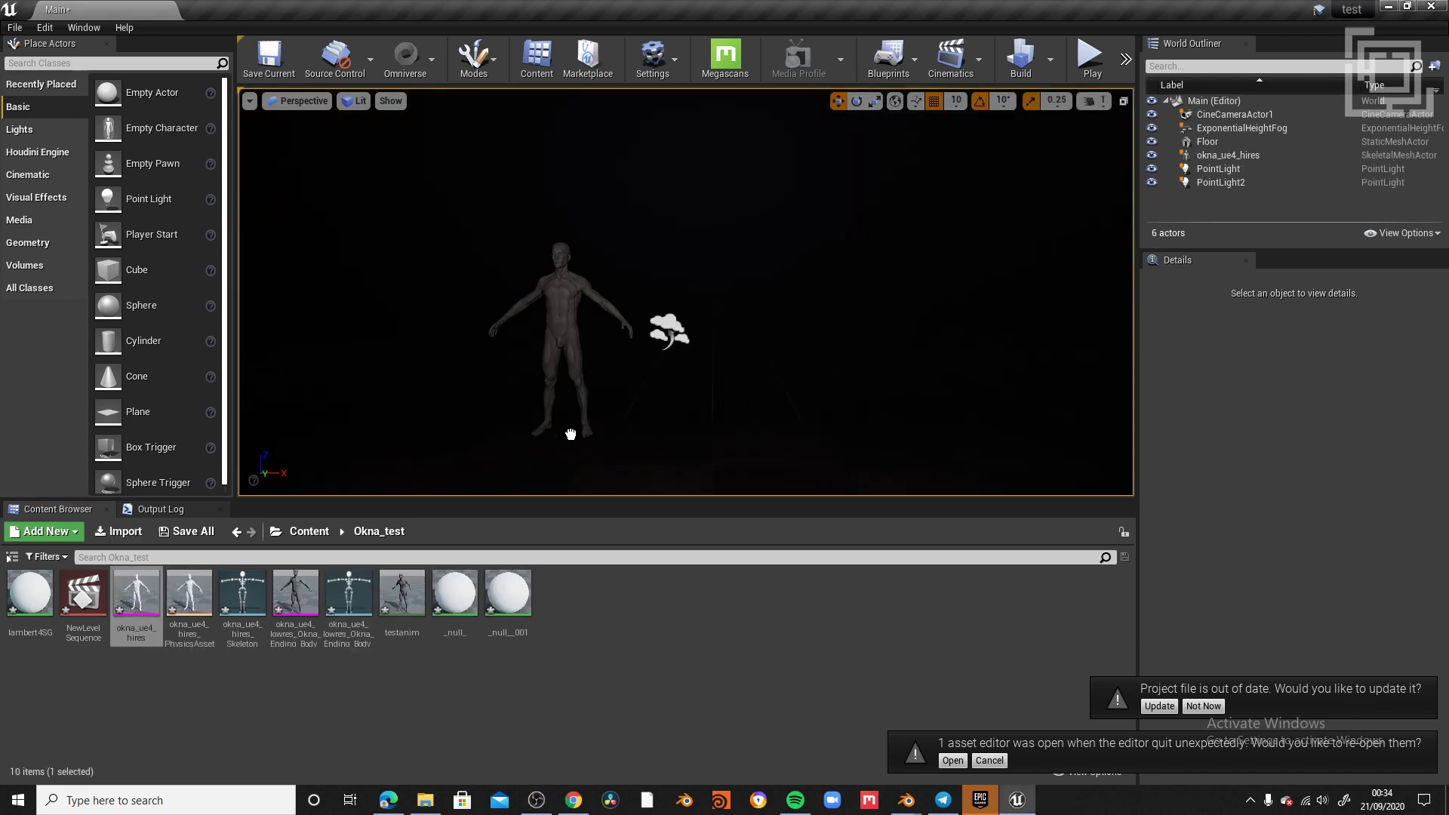
left_click_drag(570, 434, 570, 435)
left_click(1272, 421)
type("0")
key("Tab")
type("0")
key("Return")
- Reposition the PointLight along X to light the face from one side, and adjust its intensity
mouse_move(685, 293)
right_mouse_down()
mouse_move(800, 292)
mouse_move(709, 293)
right_mouse_up()
left_click(155, 676)
mouse_move(543, 298)
right_mouse_down()
mouse_move(589, 298)
mouse_move(528, 298)
right_mouse_up()
left_click(1235, 169)
left_click_drag(1275, 420, 1269, 420)
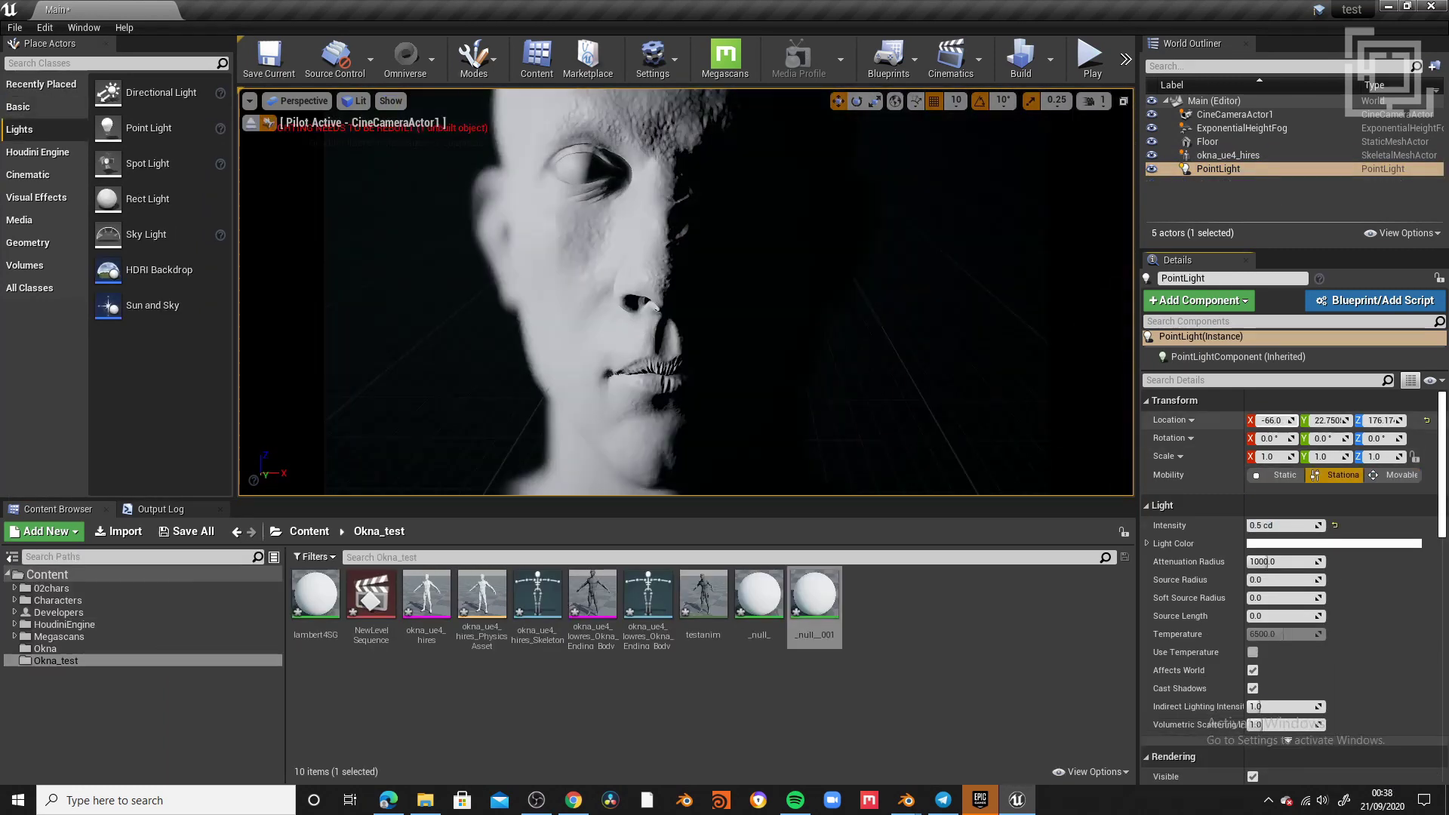
left_click_drag(1274, 421, 1216, 420)
left_click_drag(1283, 525, 1300, 525)
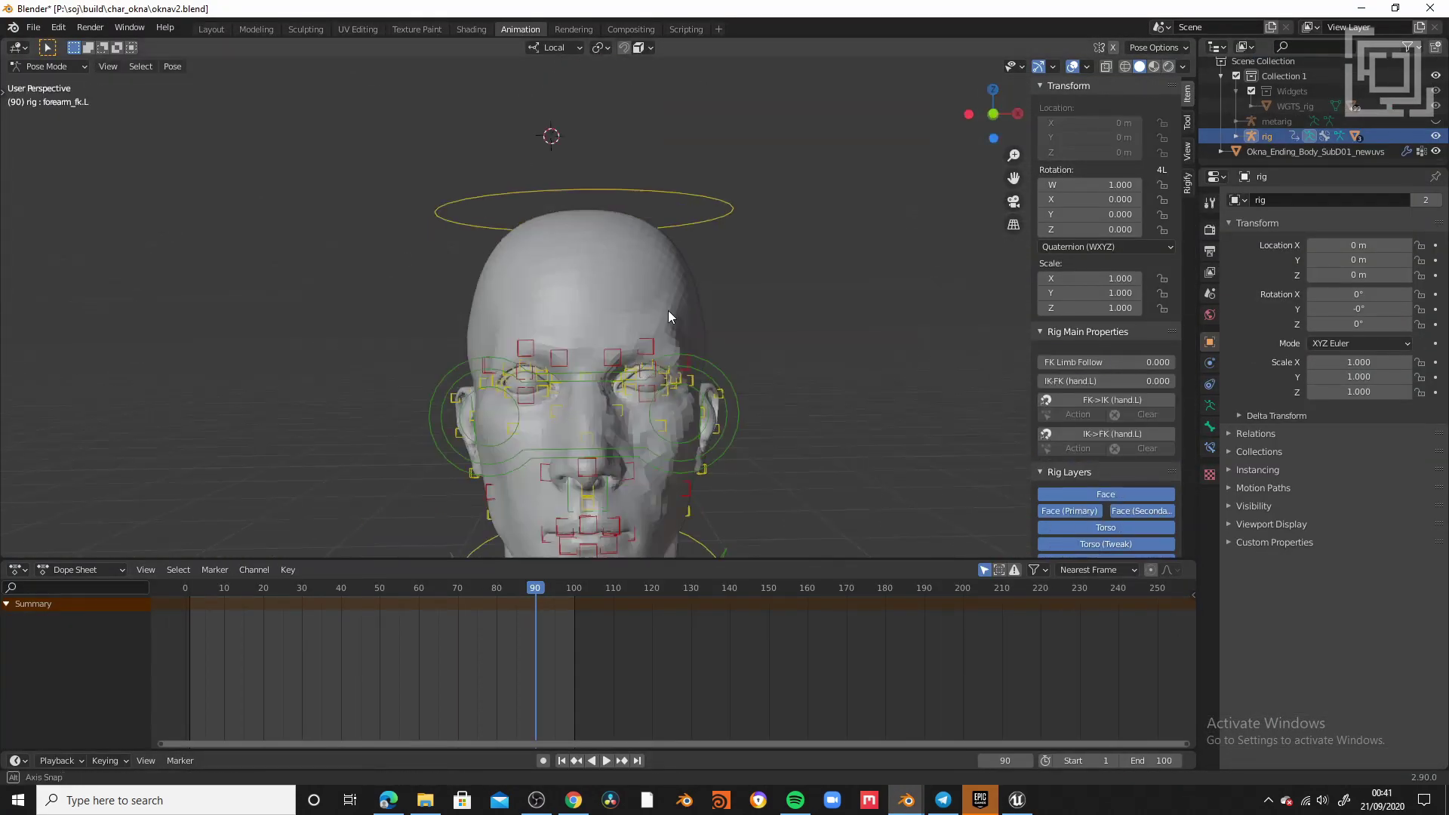
- Switch to Blender and animate the rig's left forearm, brow and eyelid controls
key("r")
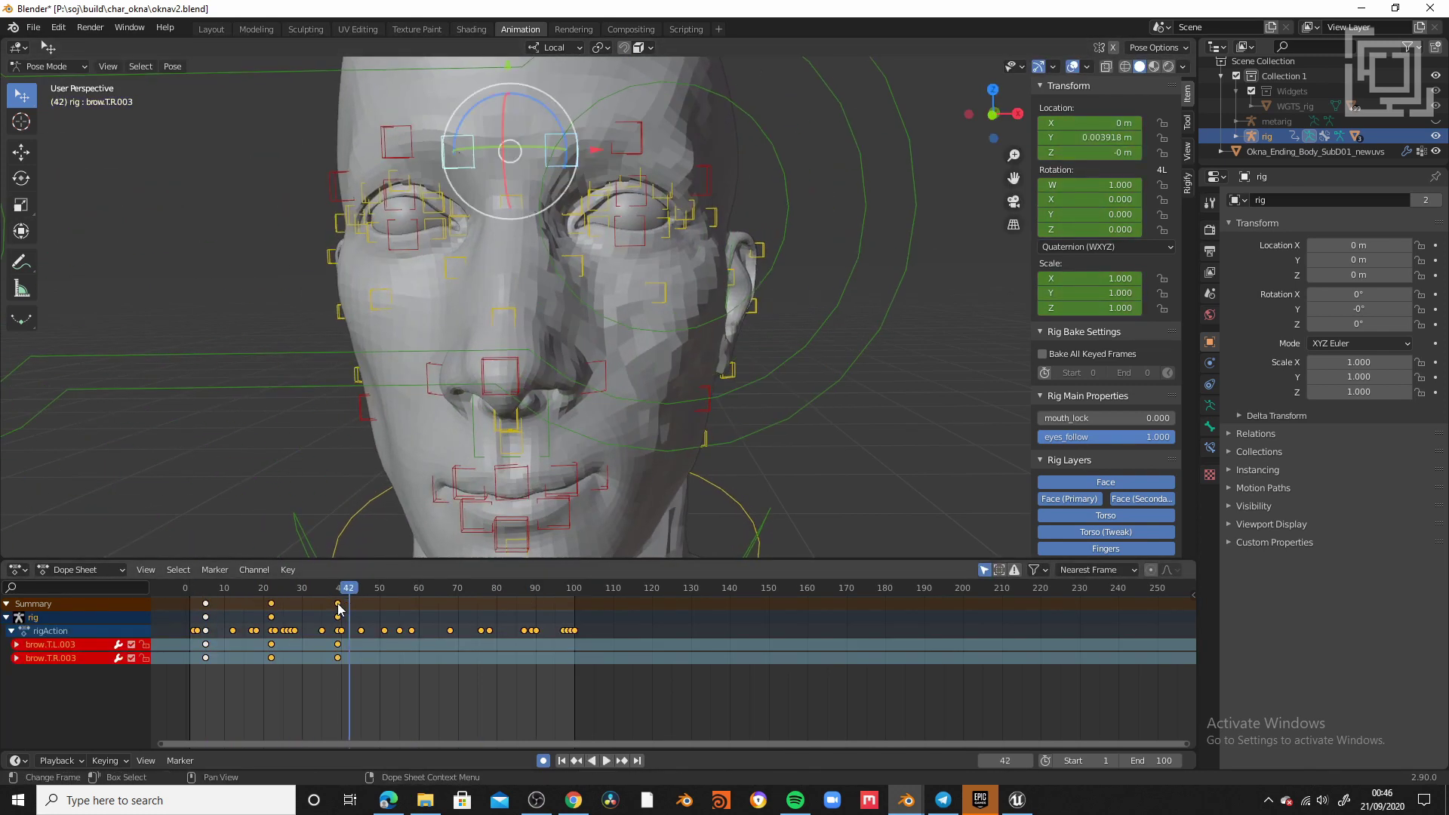
key("g")
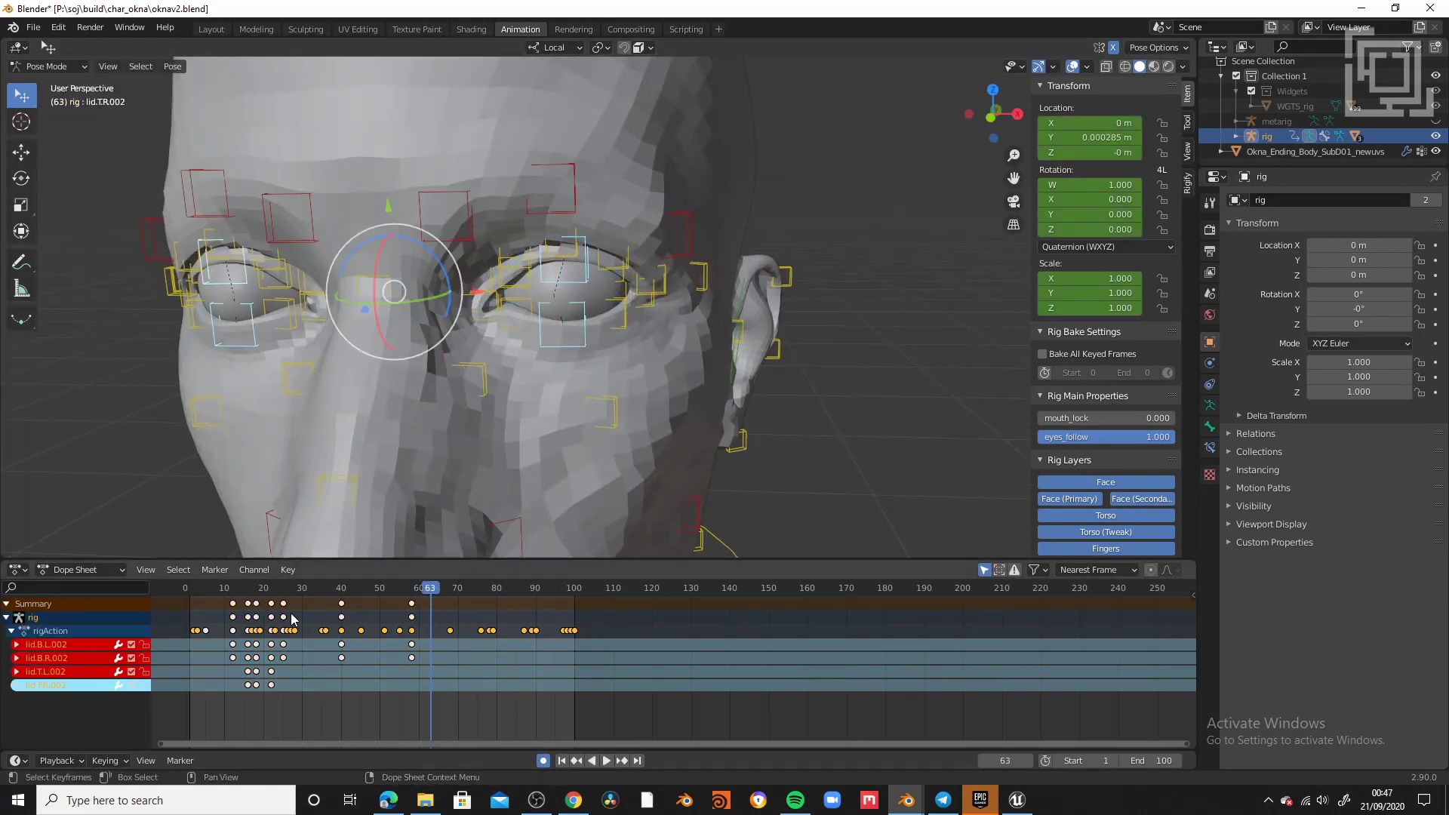
key("g")
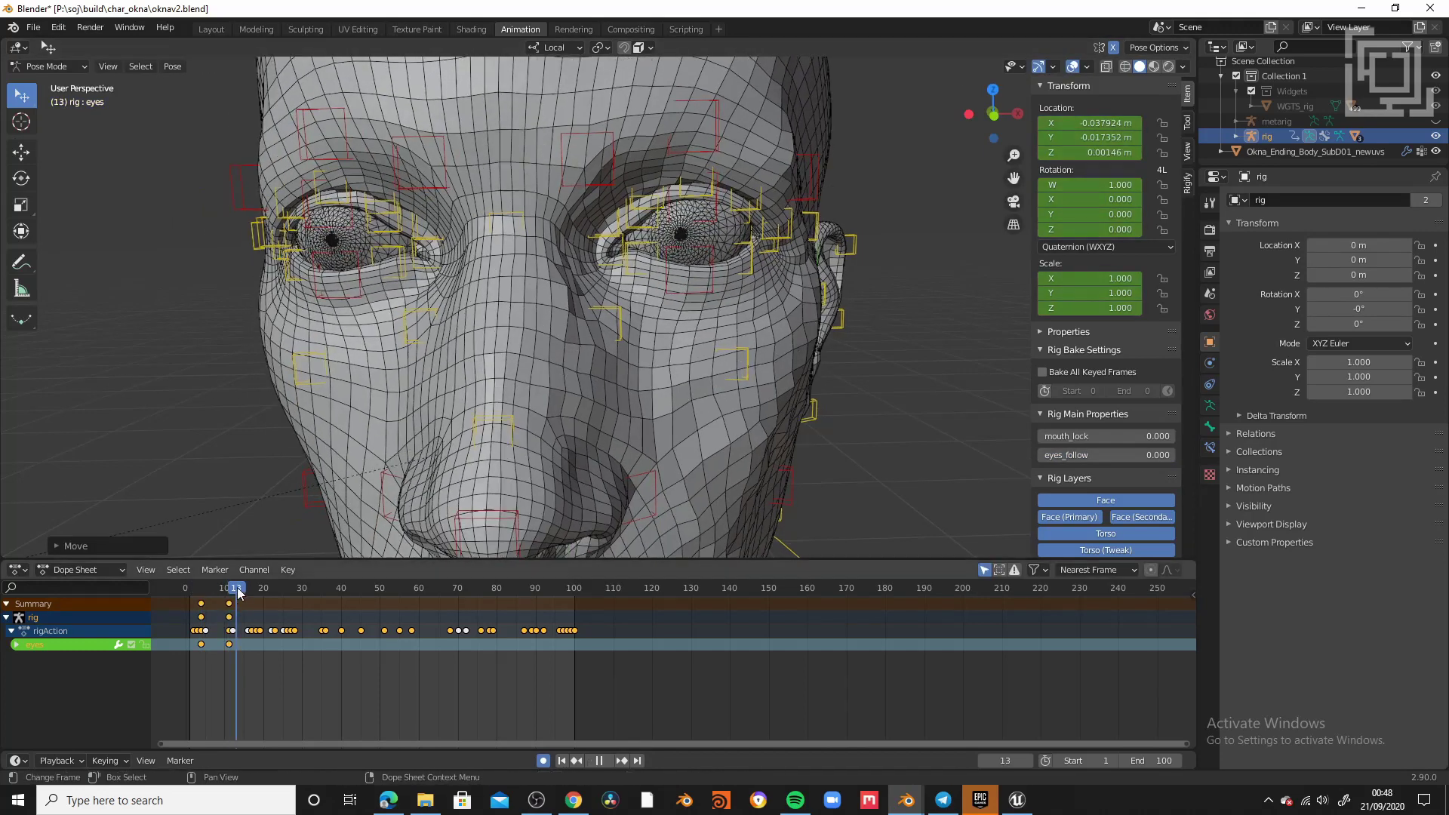
- Animate the eyes control with position keyframes from about frame 12 through frame 50, checking the motion along the timeline
key("space")
key("g")
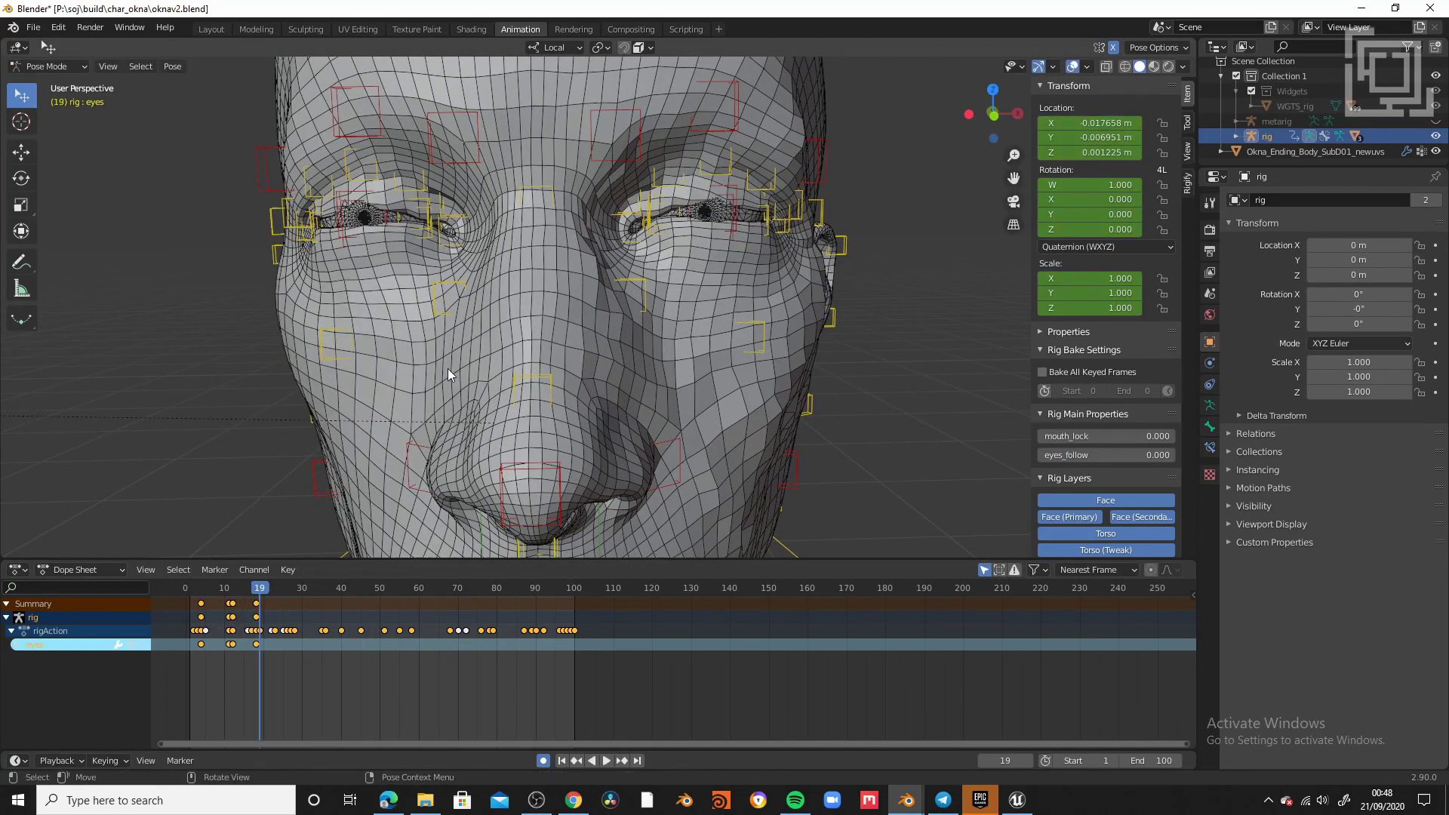
key("i")
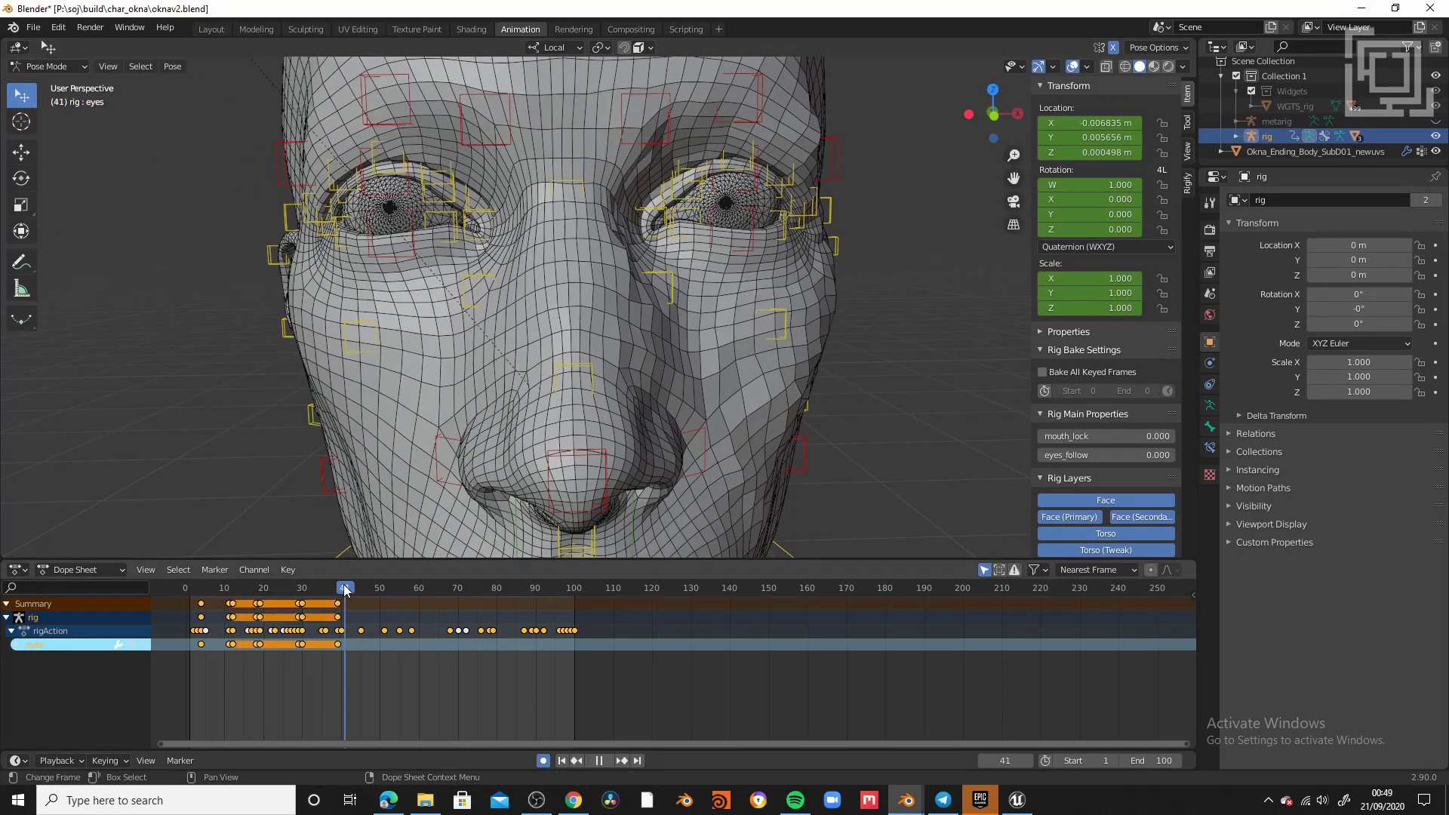
left_click_drag(344, 586, 379, 592)
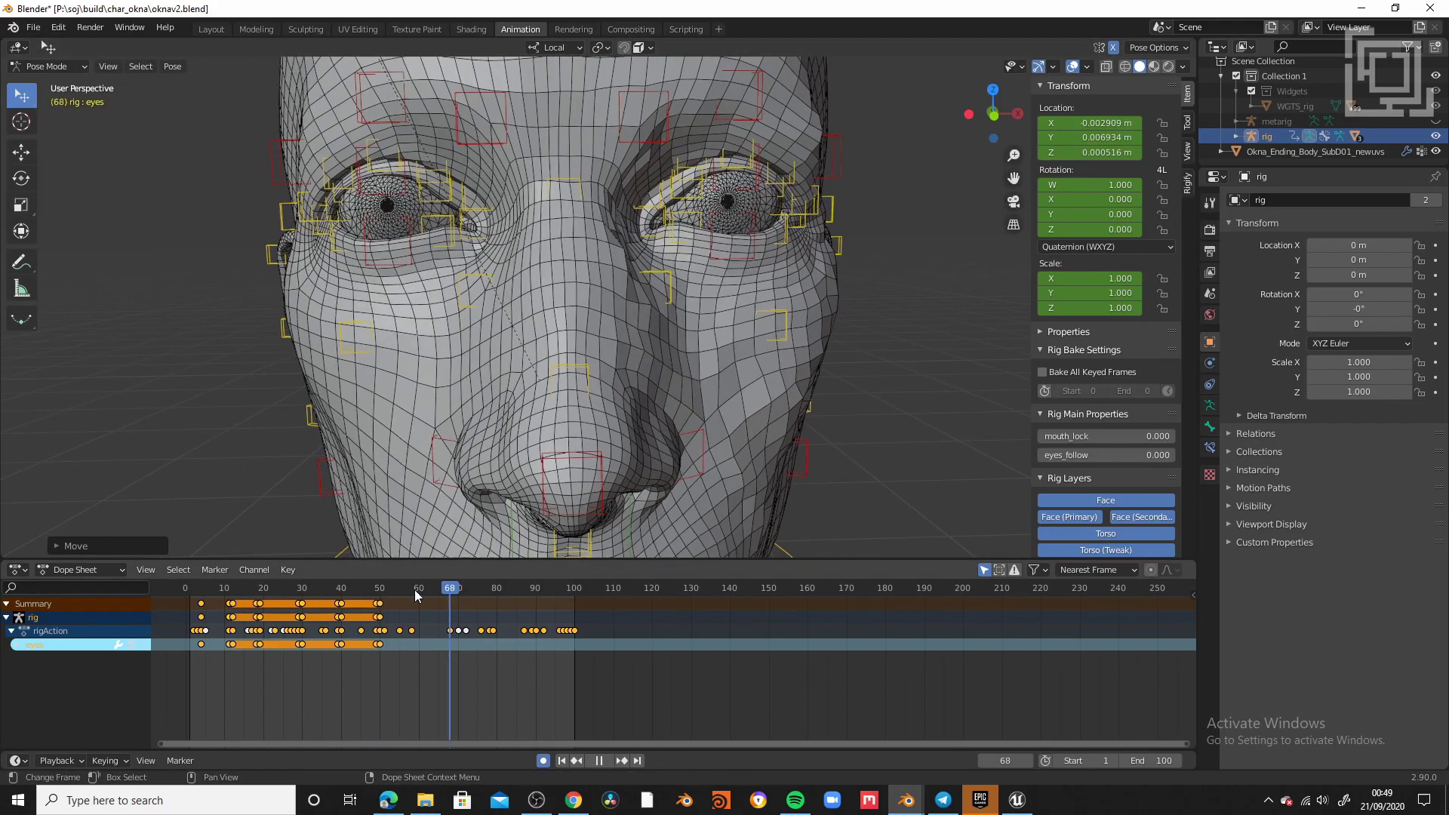
left_click_drag(414, 590, 519, 596)
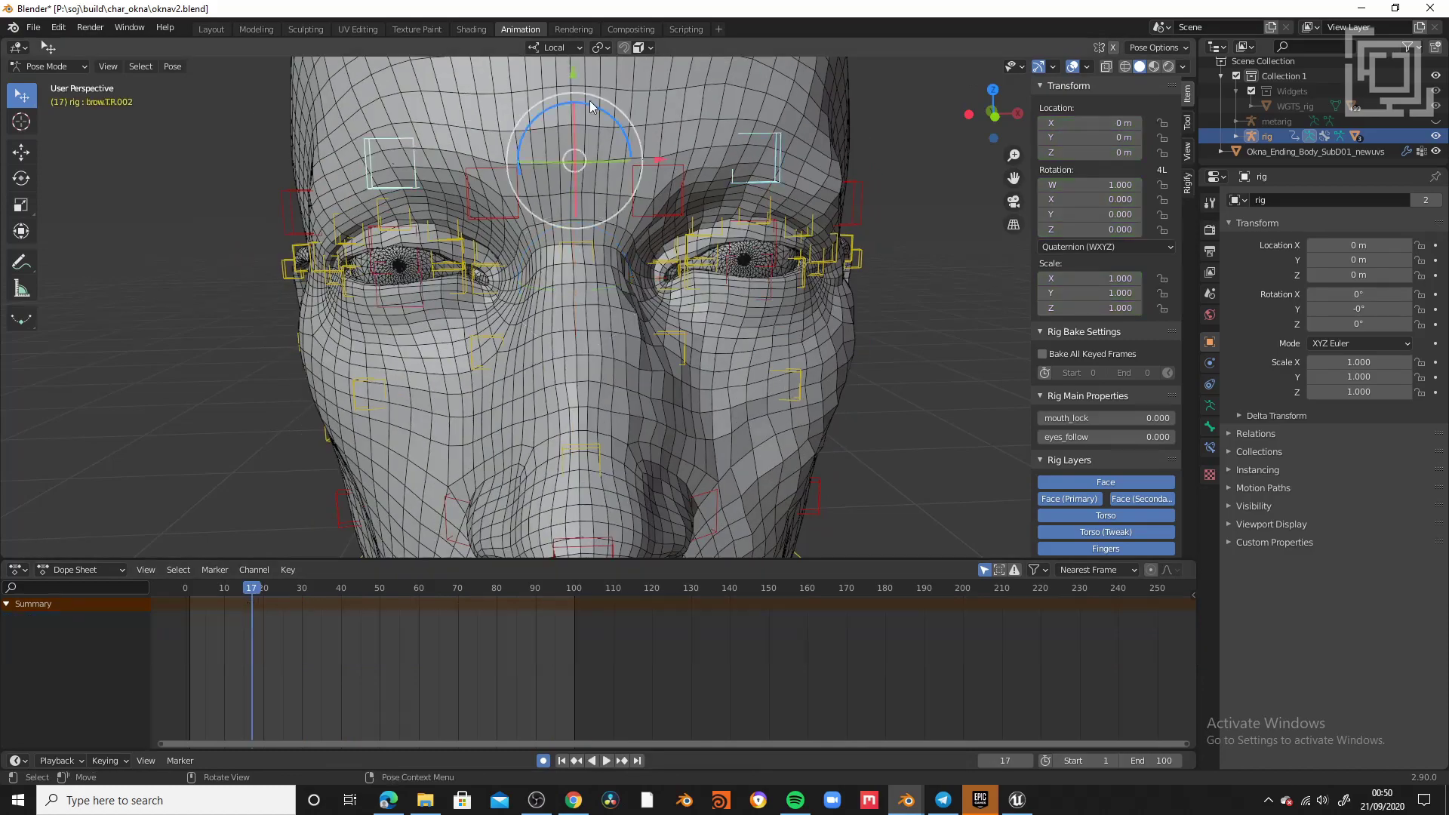
- Continue the facial animation on the brow controls, and key rotations of jaw_master around frame 54
left_click(326, 590)
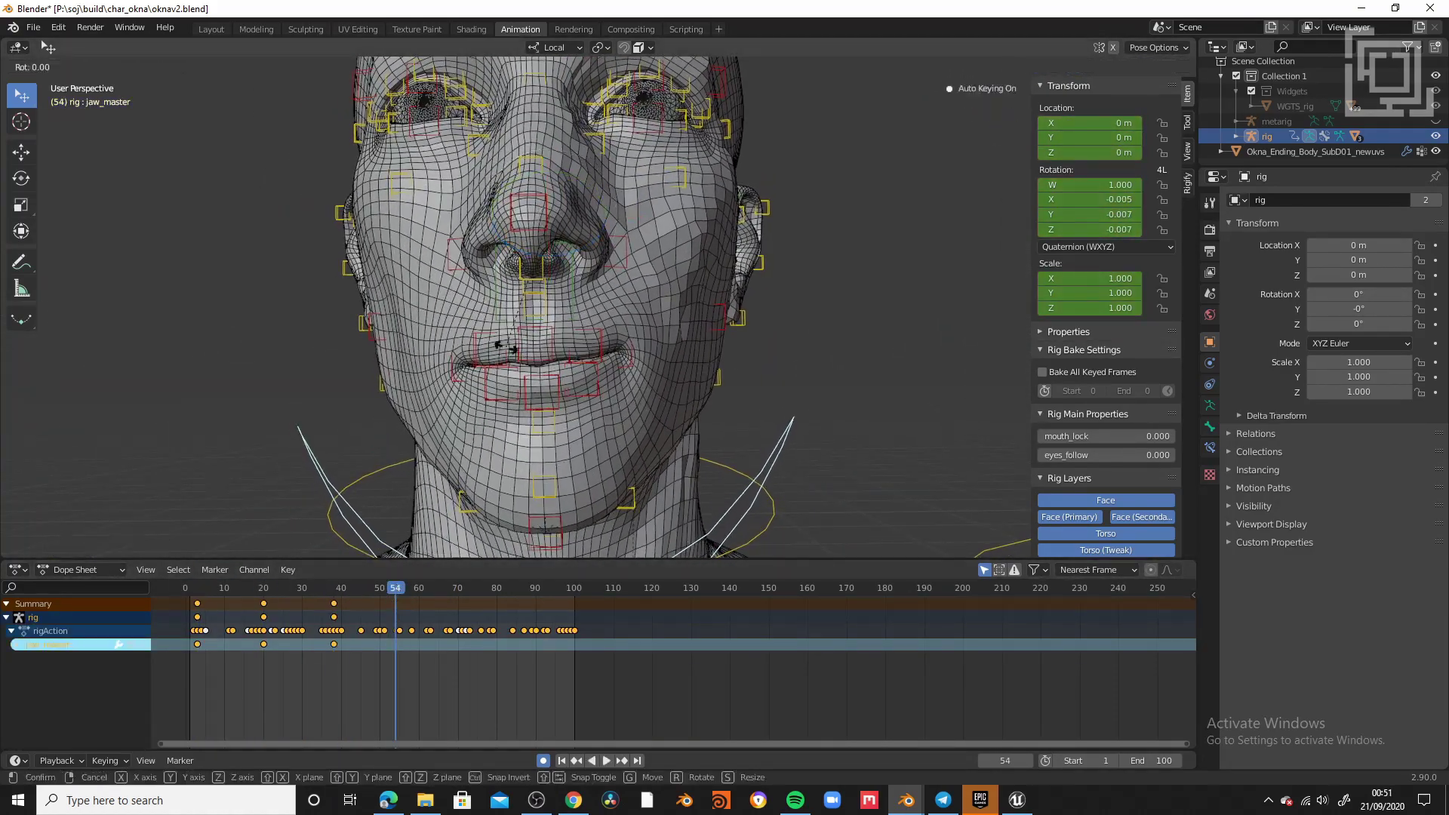
key("space")
key("r")
left_click(513, 330)
key("r")
key("r")
mouse_move(396, 590)
left_mouse_down()
mouse_move(477, 590)
mouse_move(359, 590)
mouse_move(392, 596)
left_mouse_up()
key("r")
key("r")
left_click(521, 332)
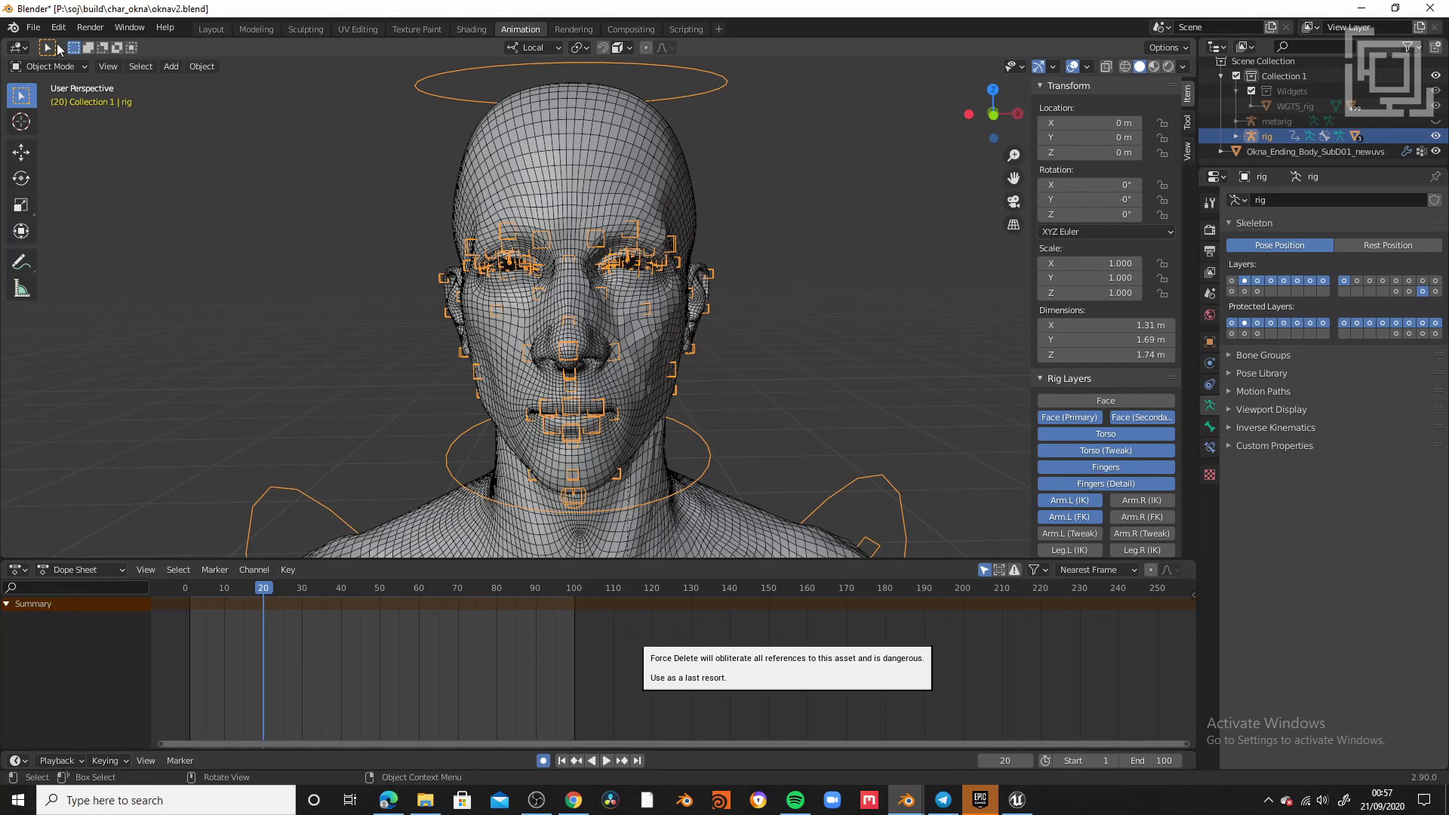
- Start an FBX export of the selected rig, naming the file okna_test_ue4_animv2.fbx in the animations folder
left_click(34, 28)
mouse_move(98, 246)
left_click(260, 334)
left_click(502, 193)
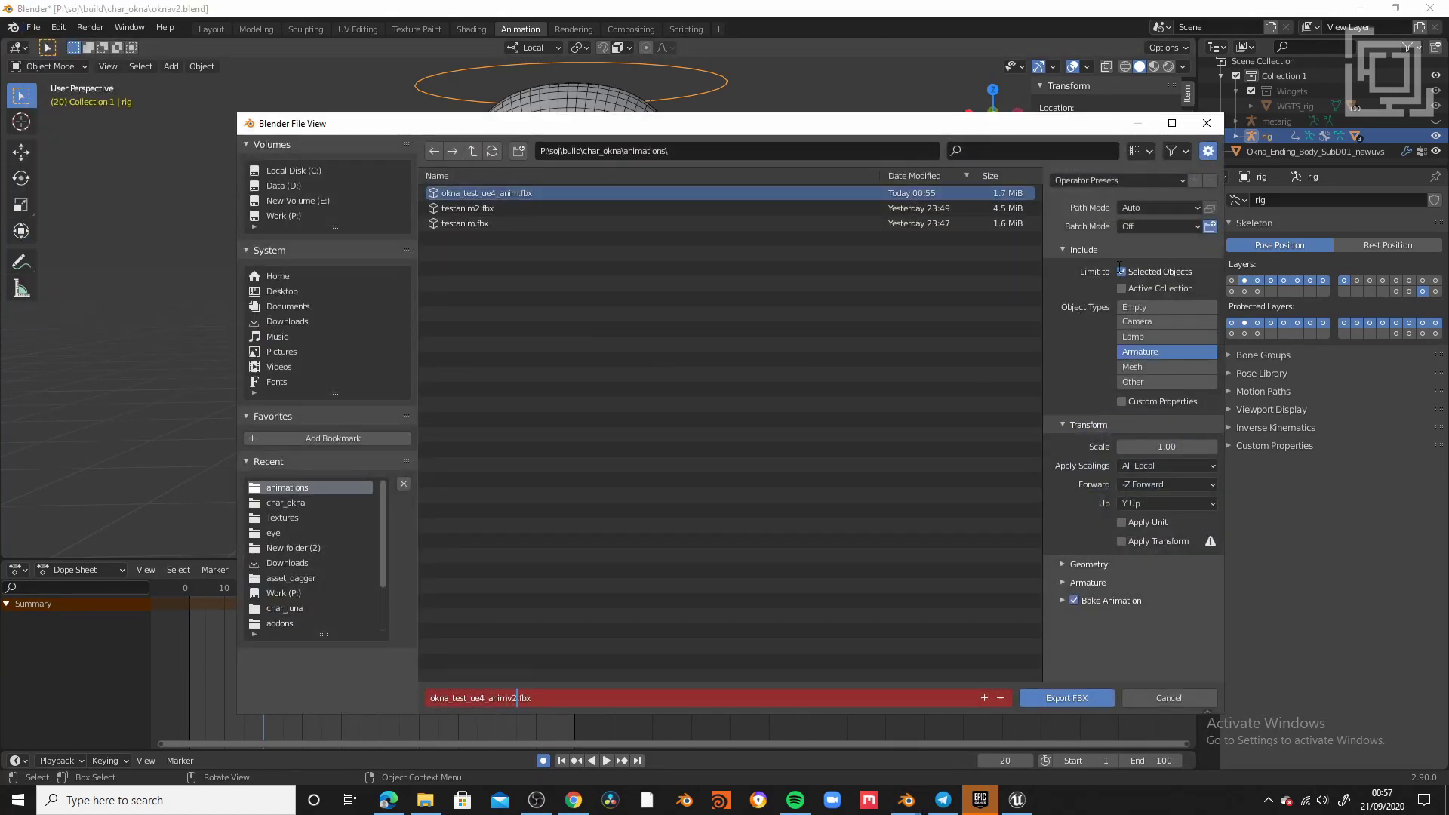
- Check the Armature, Bake Animation and Geometry export options, and export the animation FBX
scroll(1085, 542, "down", 5)
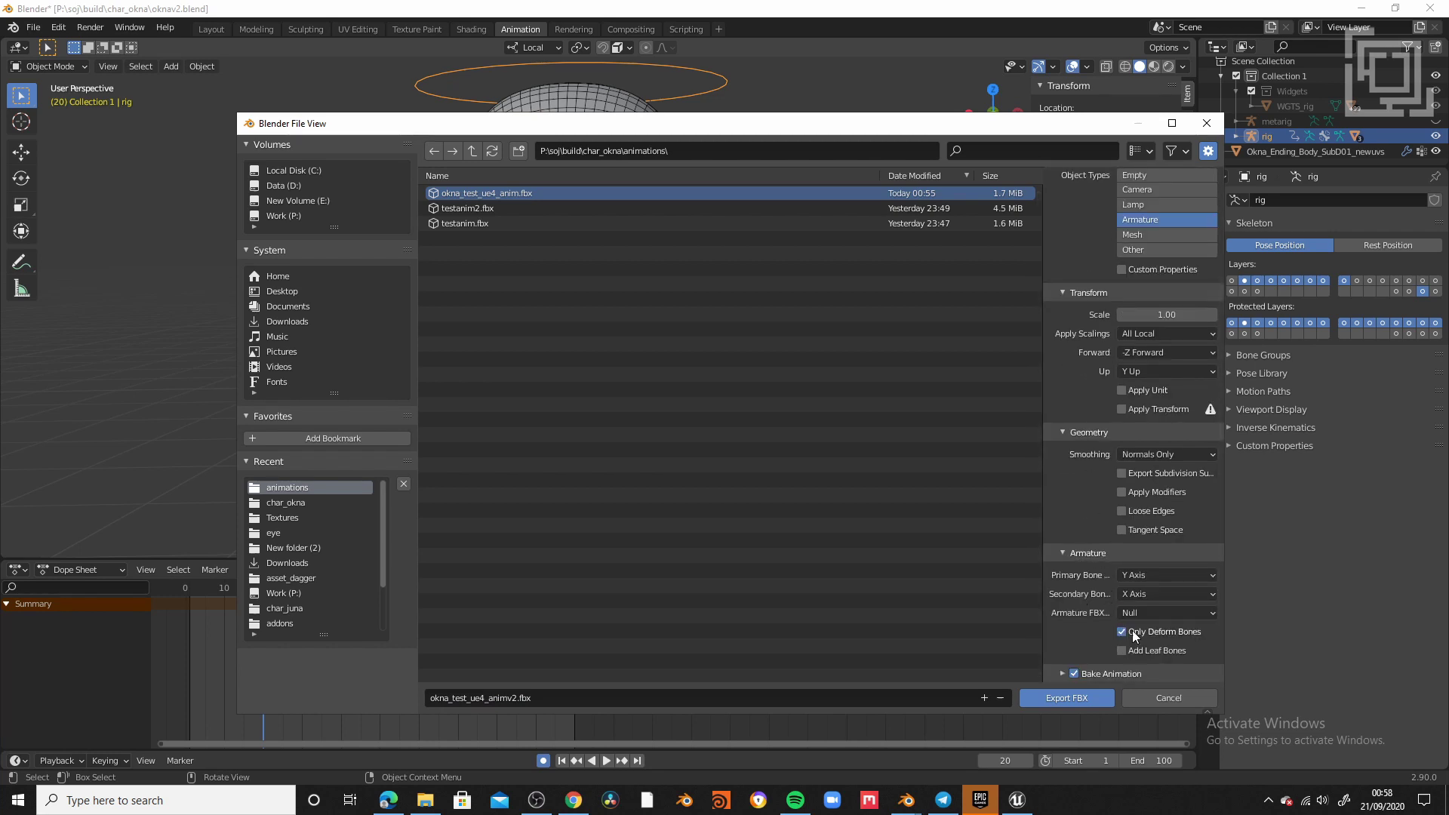
left_click(1063, 674)
scroll(1061, 672, "down", 3)
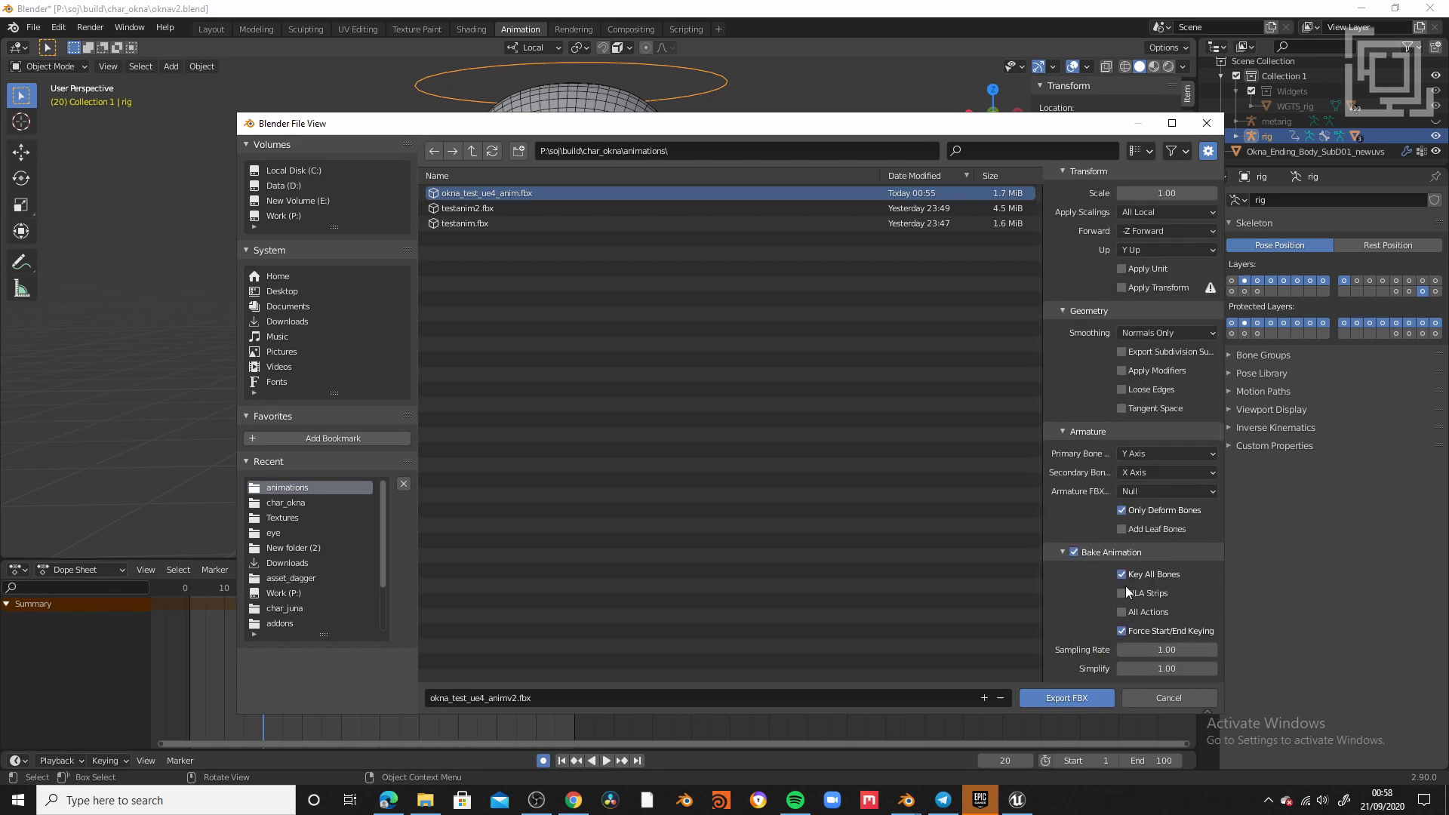
scroll(1129, 533, "up", 8)
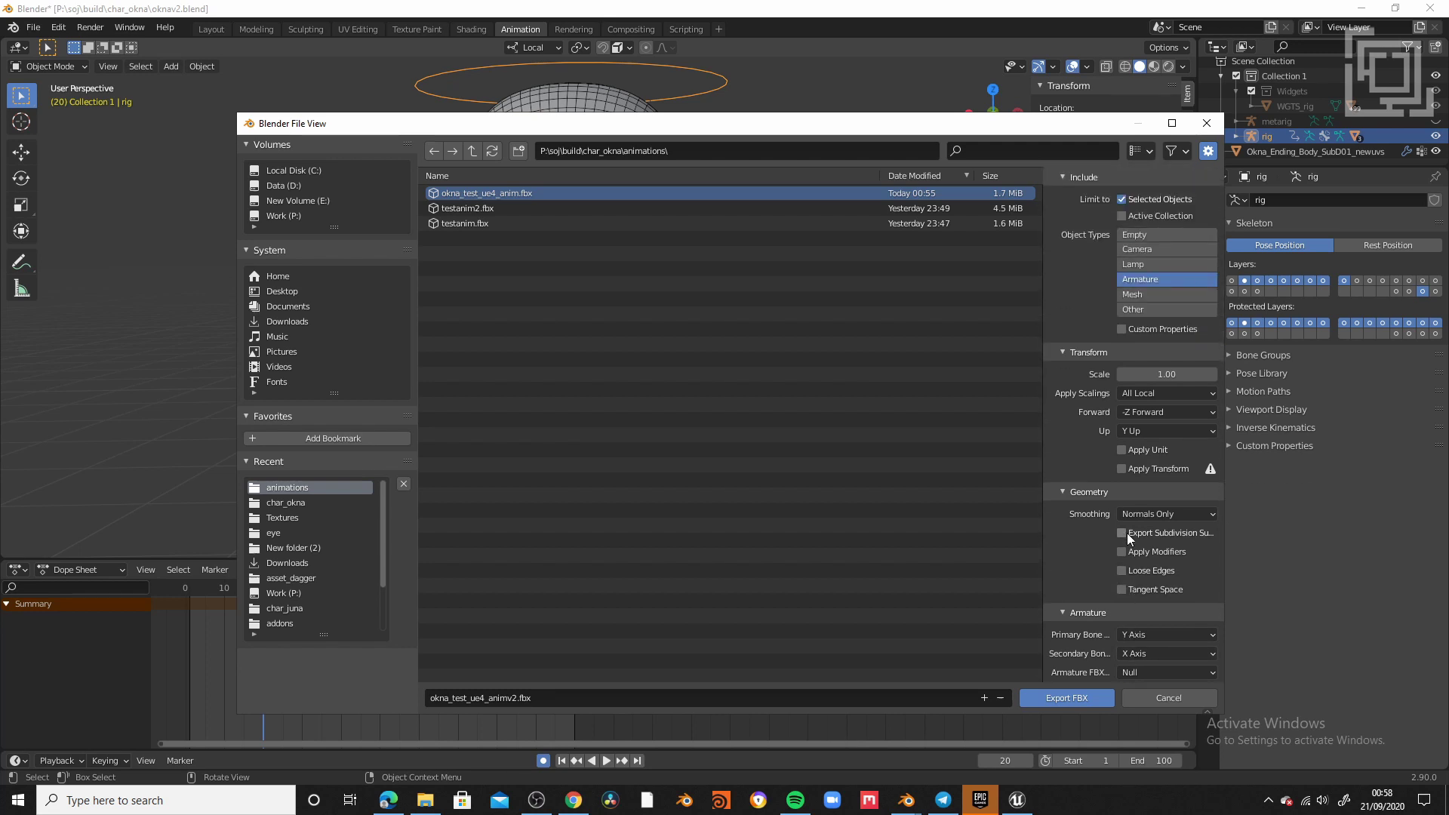
left_click(1069, 696)
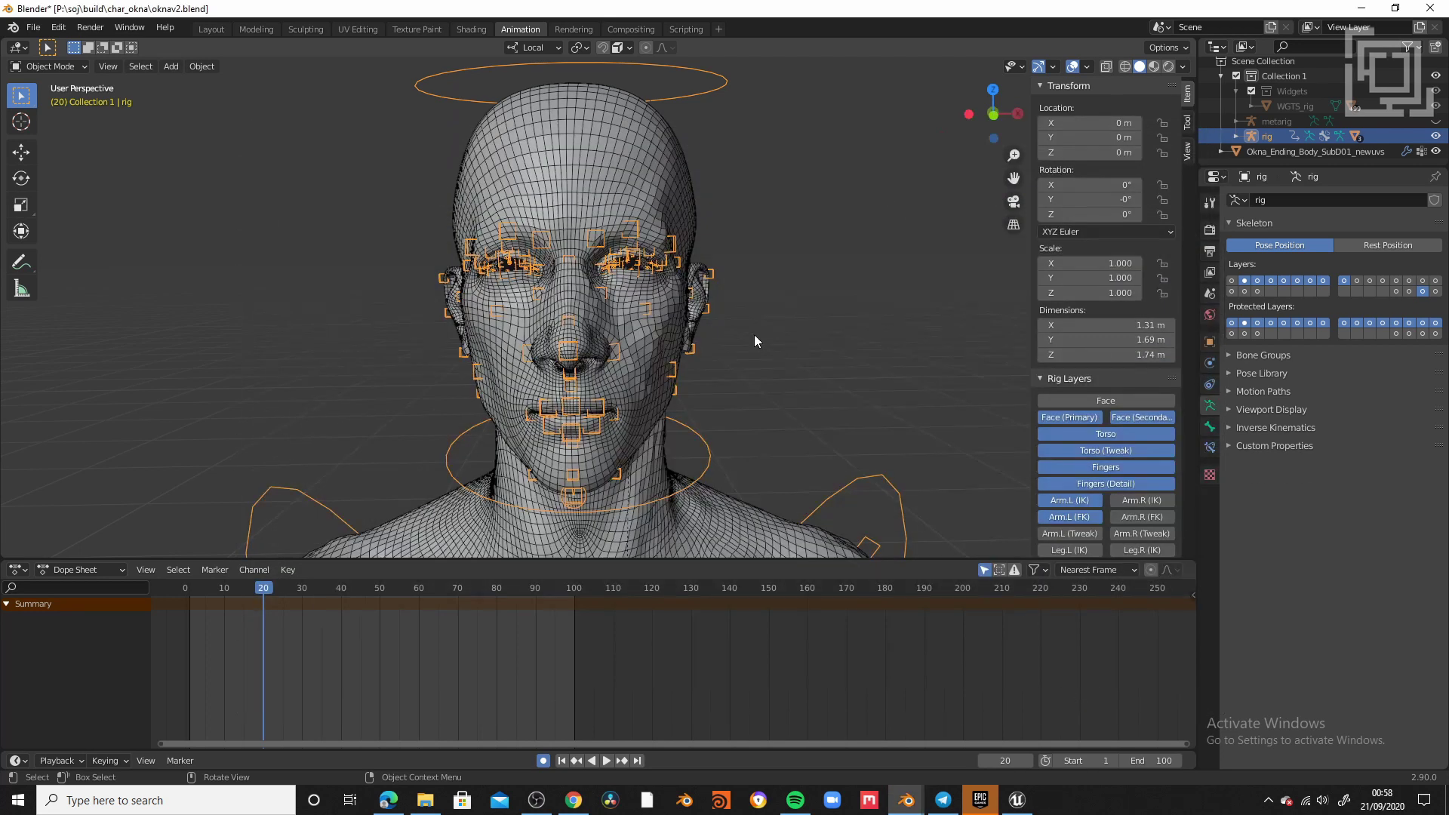
- Switch to Unreal Editor and add the okna_ue4_hires actor to NewLevelSequence in the Sequencer
left_click_drag(473, 588, 201, 575)
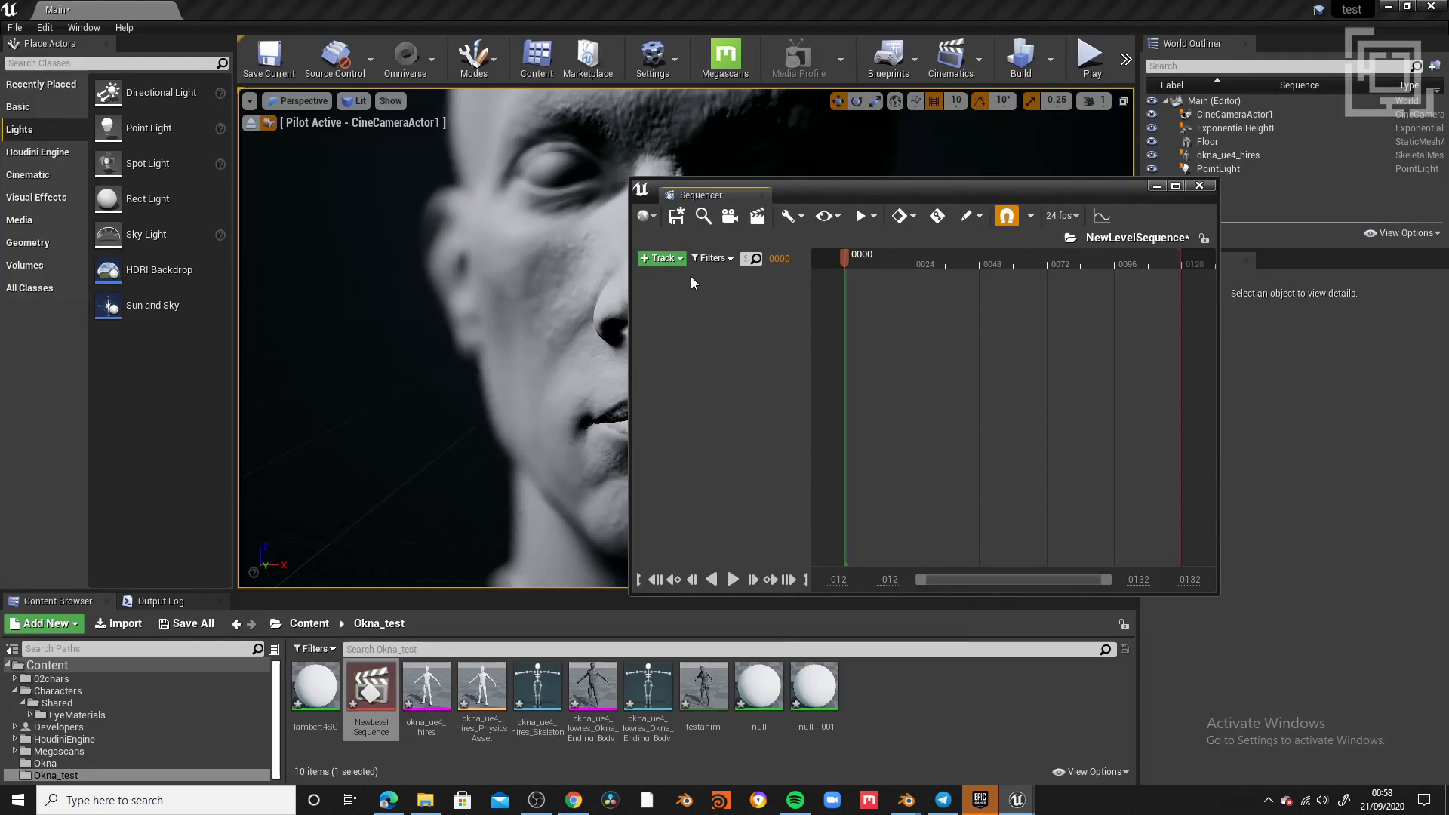
left_click(591, 256)
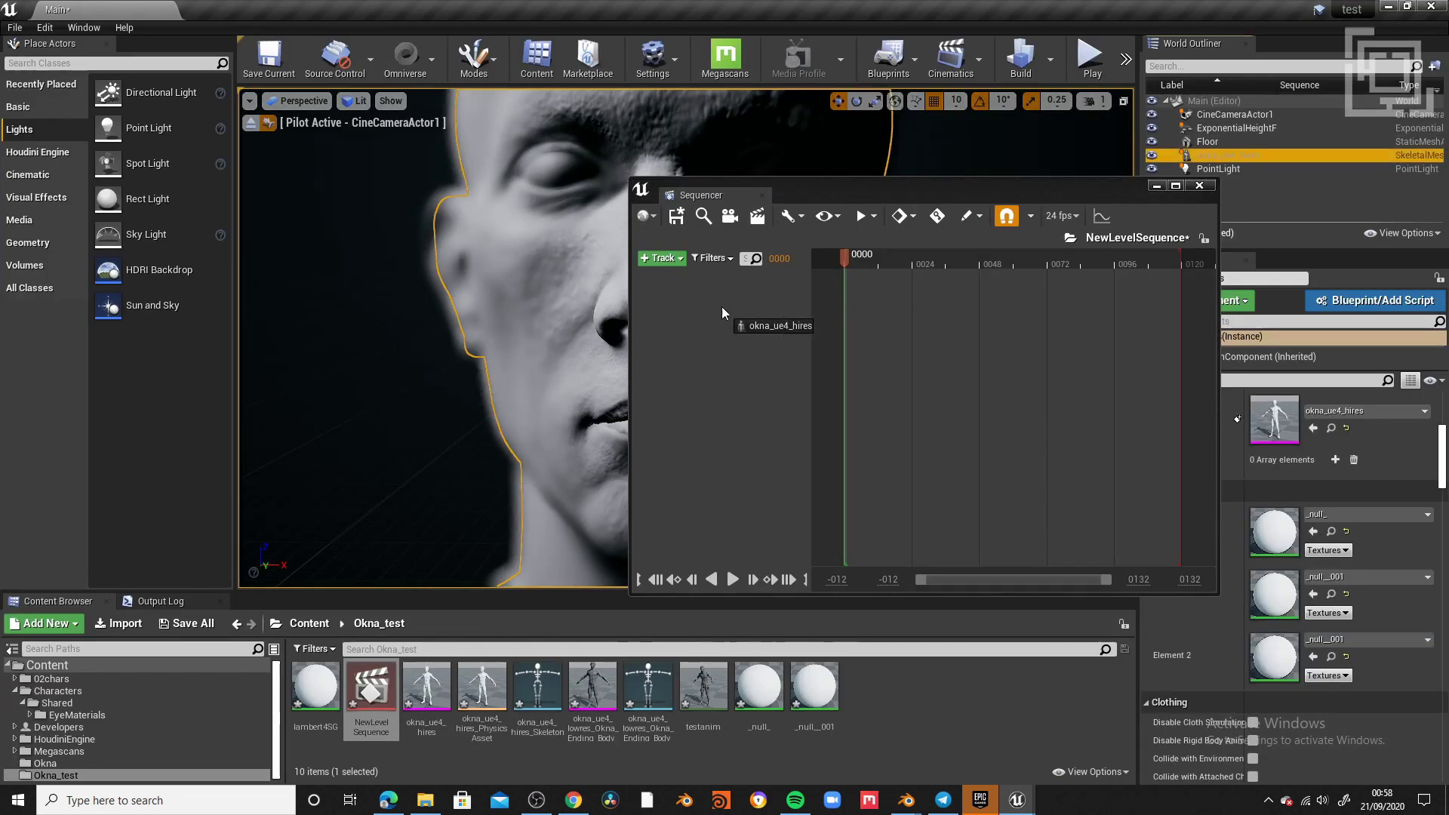
- Import okna_test_ue4_animv2 from the animations folder, using okna_ue4_hires_Skeleton as its skeleton
left_click(121, 623)
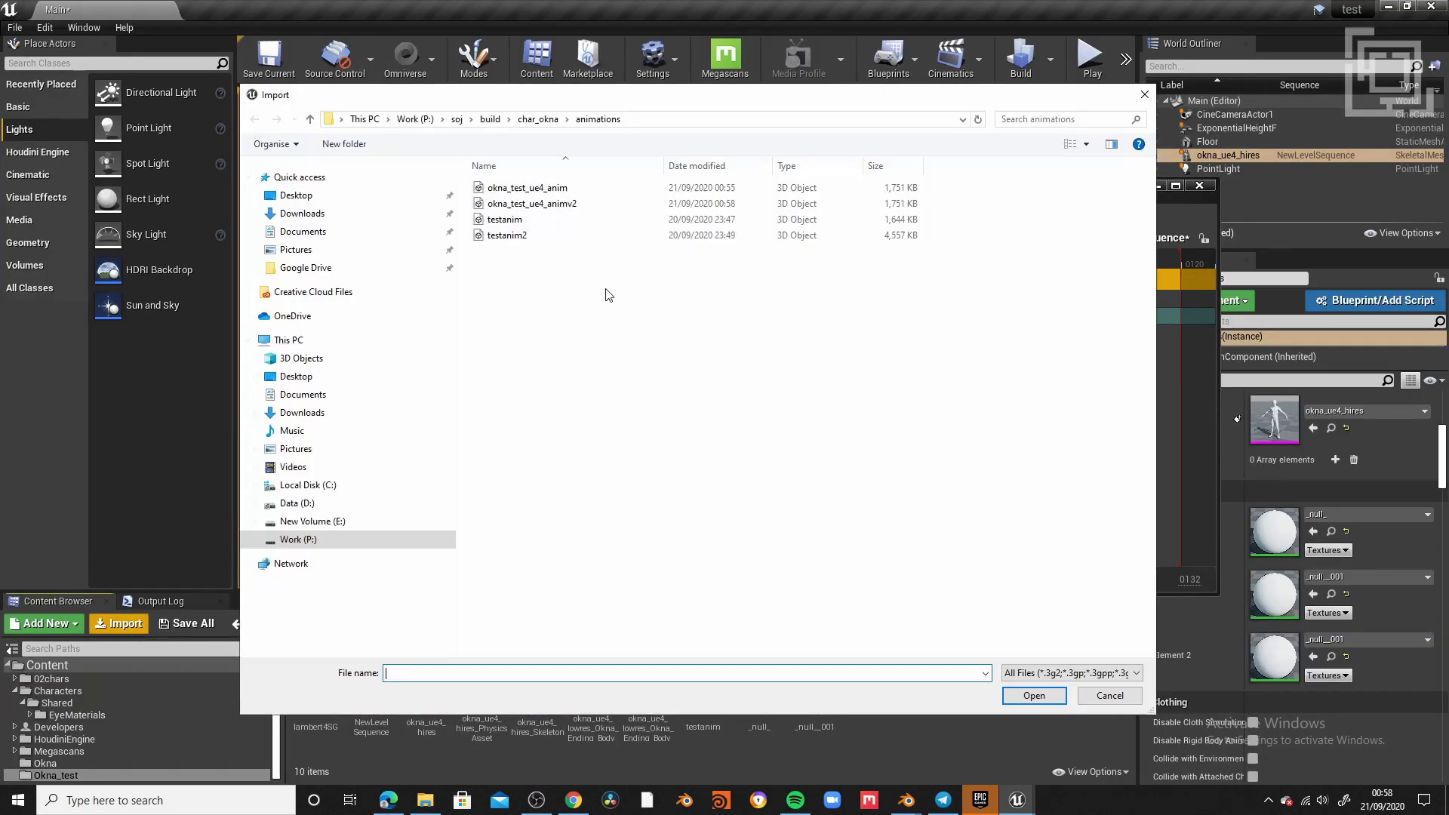
double_click(542, 204)
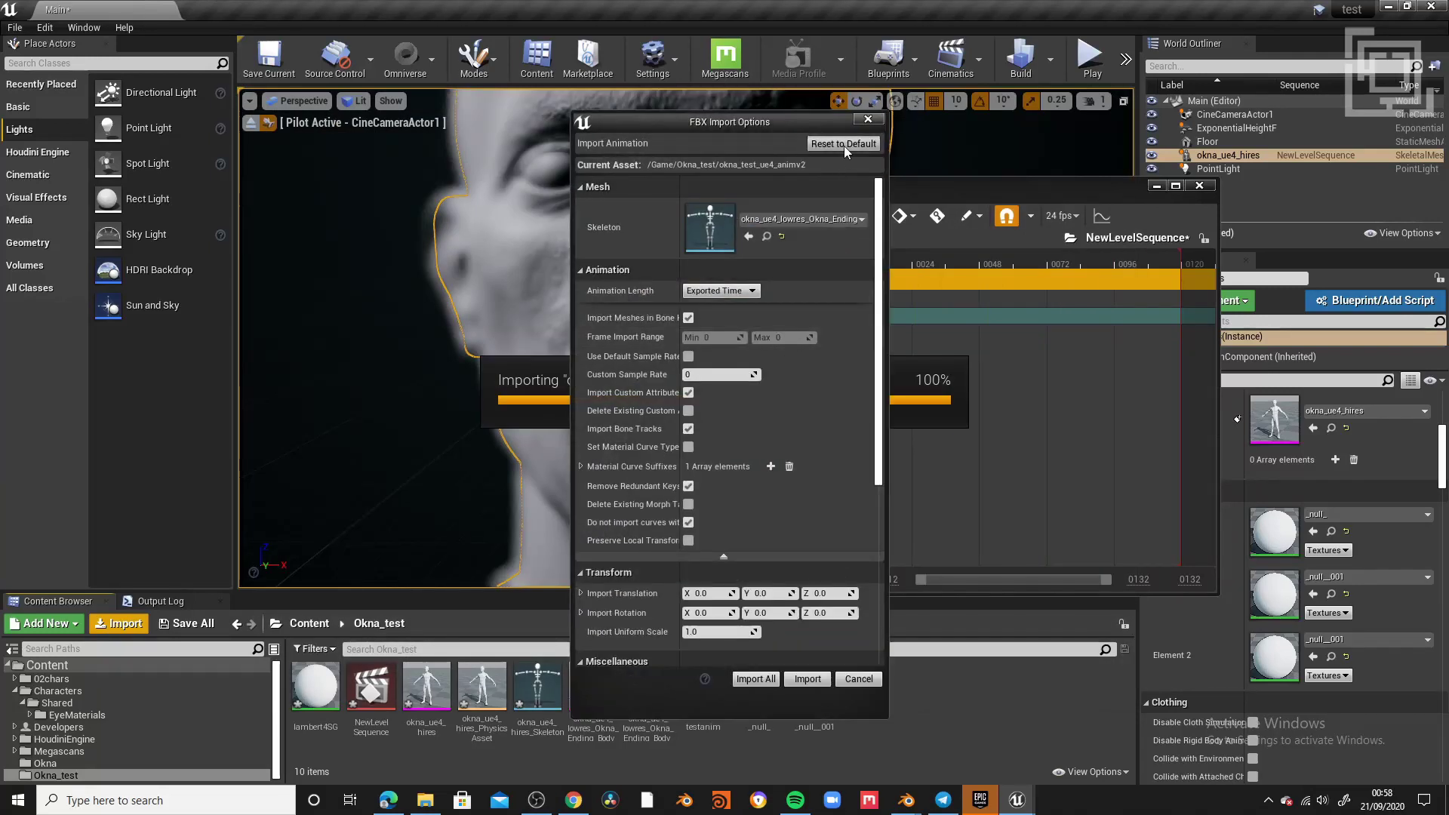
left_click(807, 219)
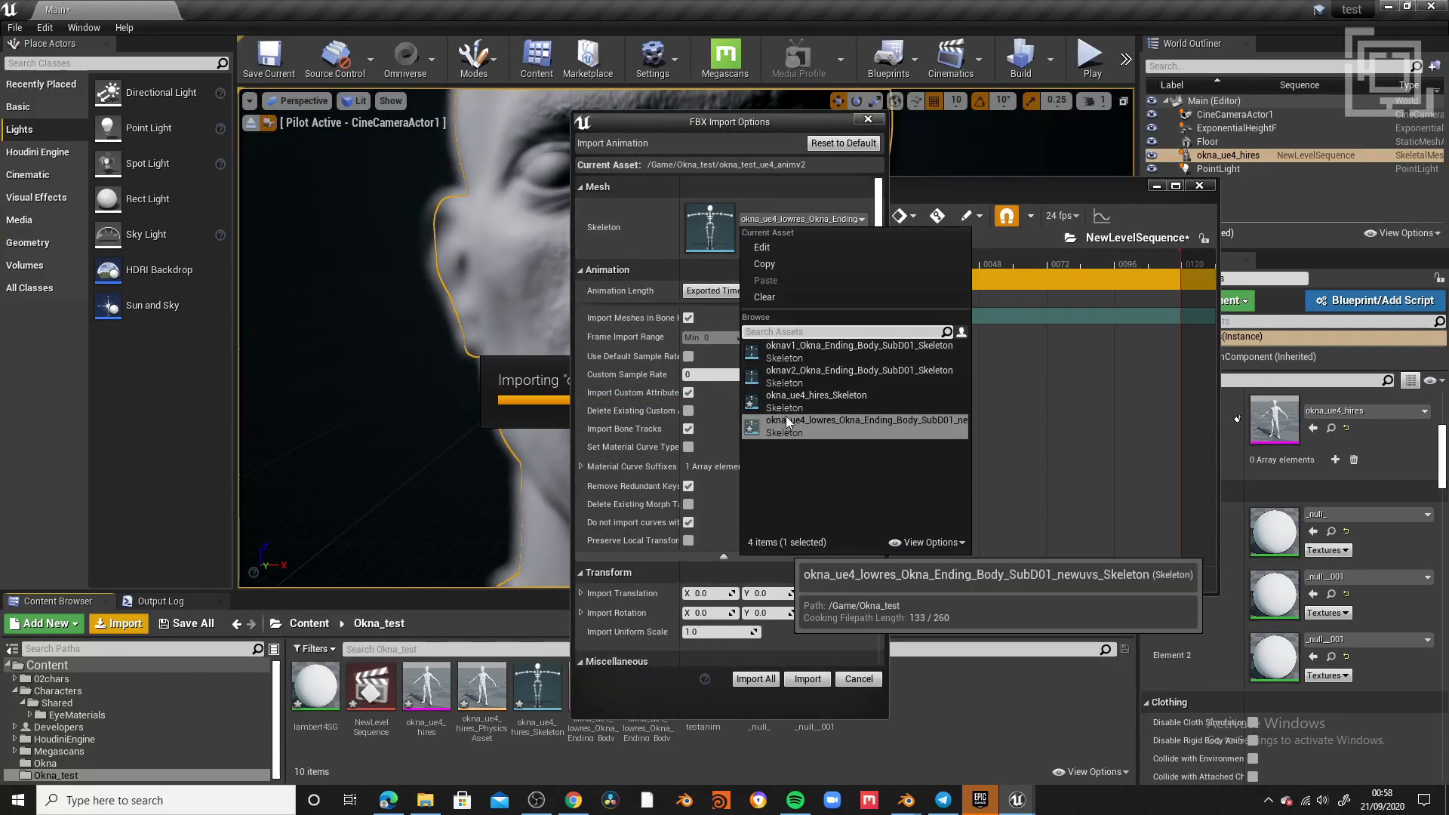
left_click(818, 400)
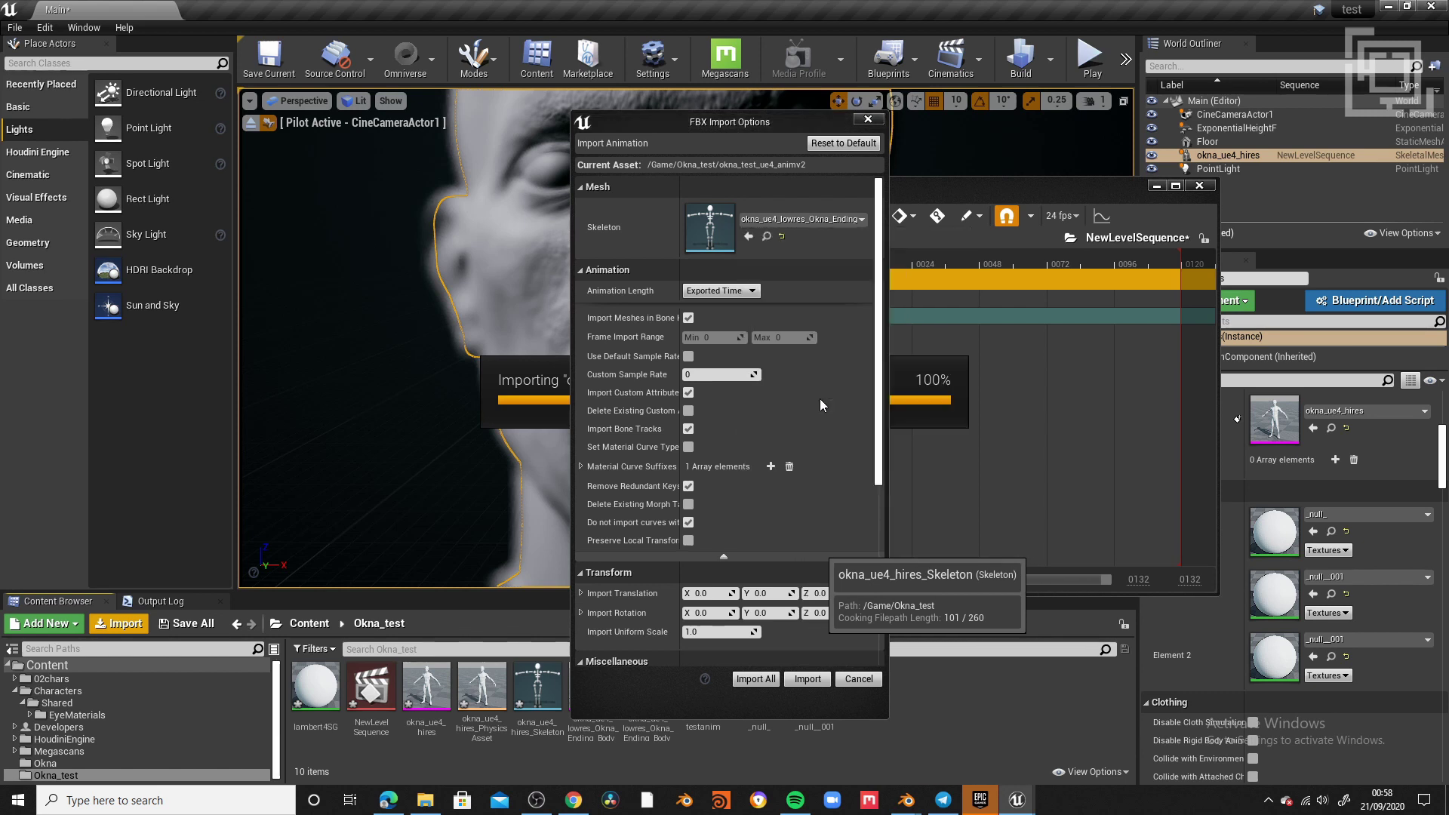
left_click(808, 678)
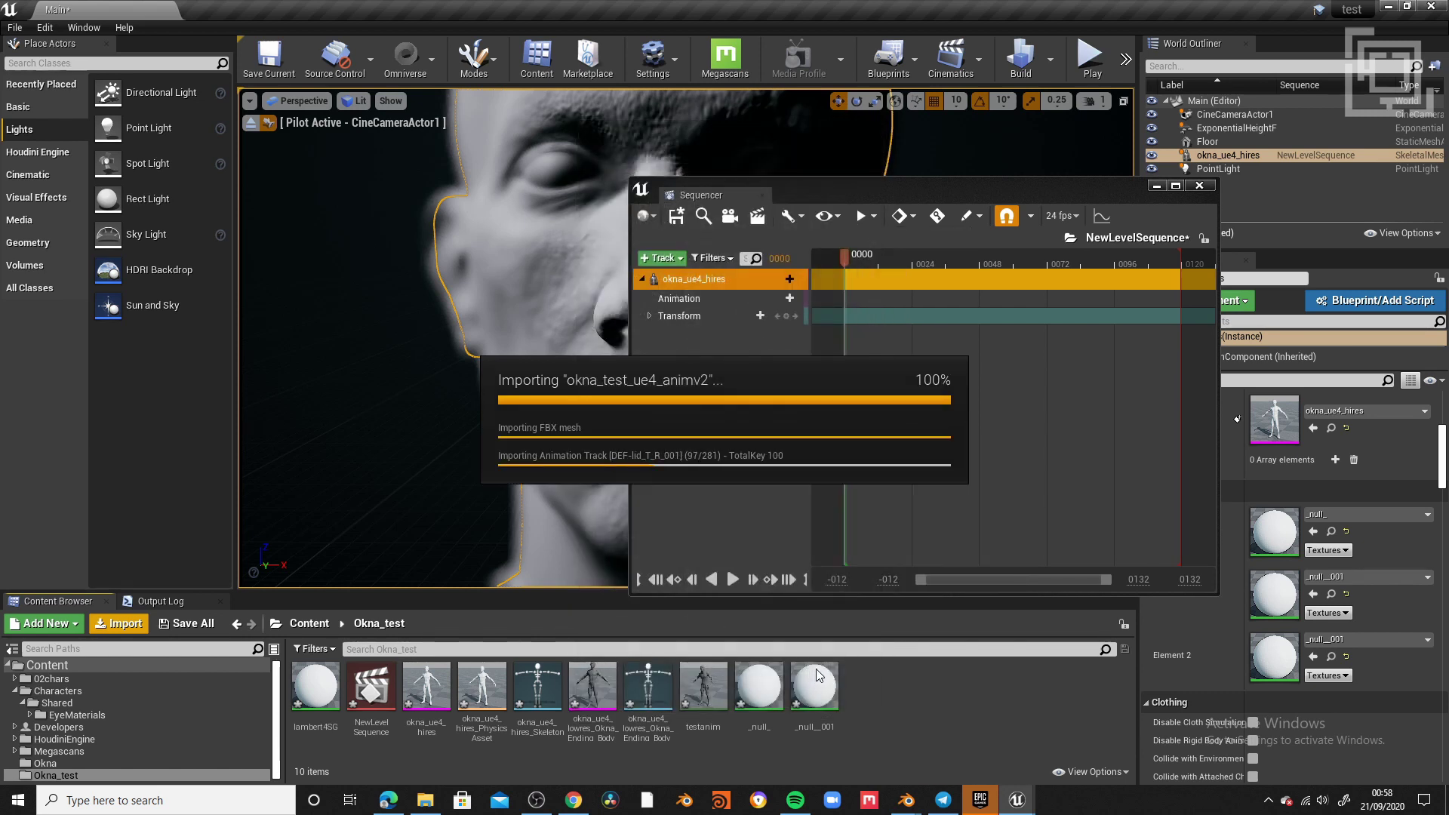
- Add okna_test_ue4_animv2 to the hires actor's Animation track, and play and scrub through it in the sequence
left_click(789, 298)
left_click(792, 332)
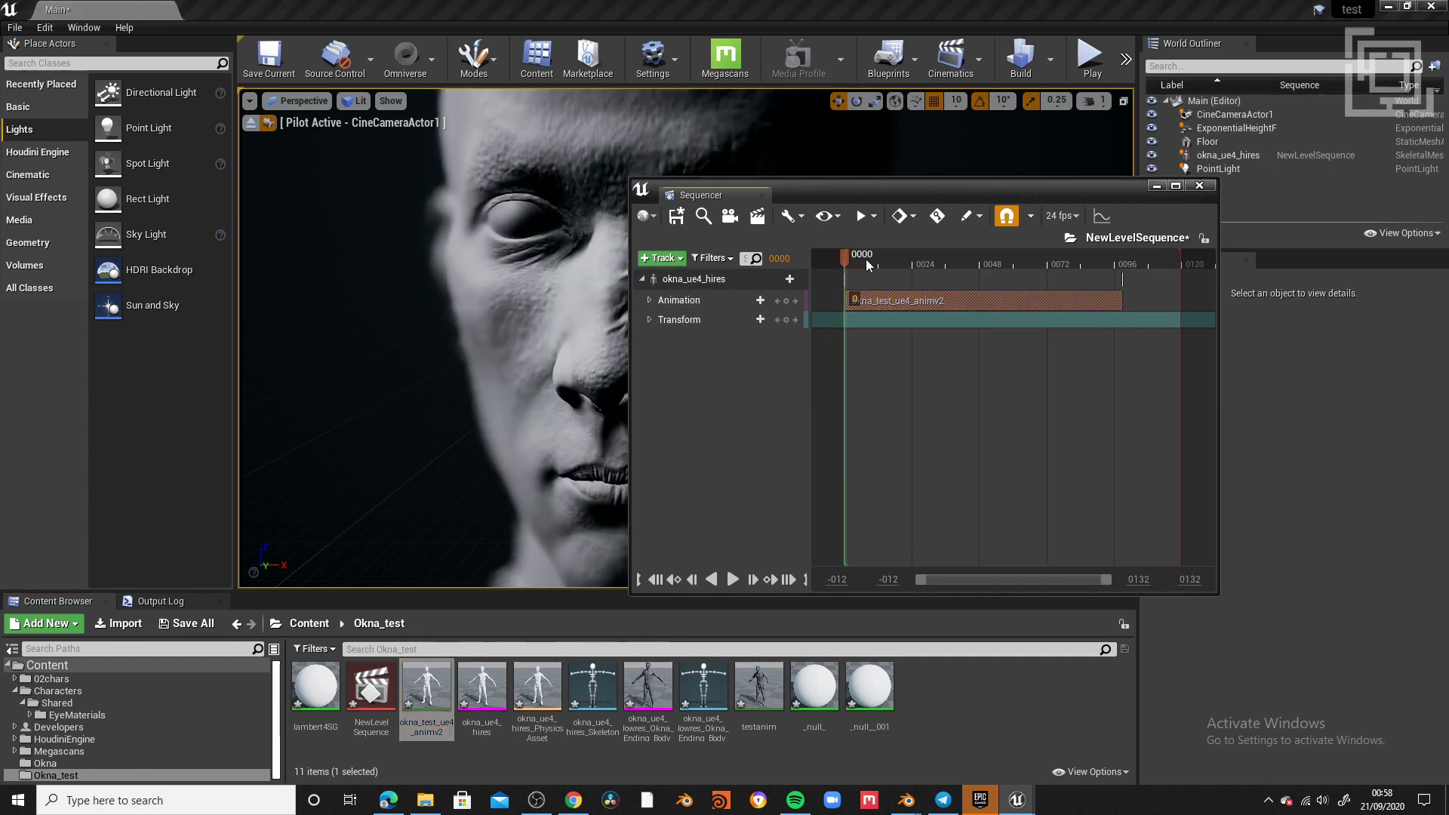
key("space")
left_click_drag(880, 185, 1092, 237)
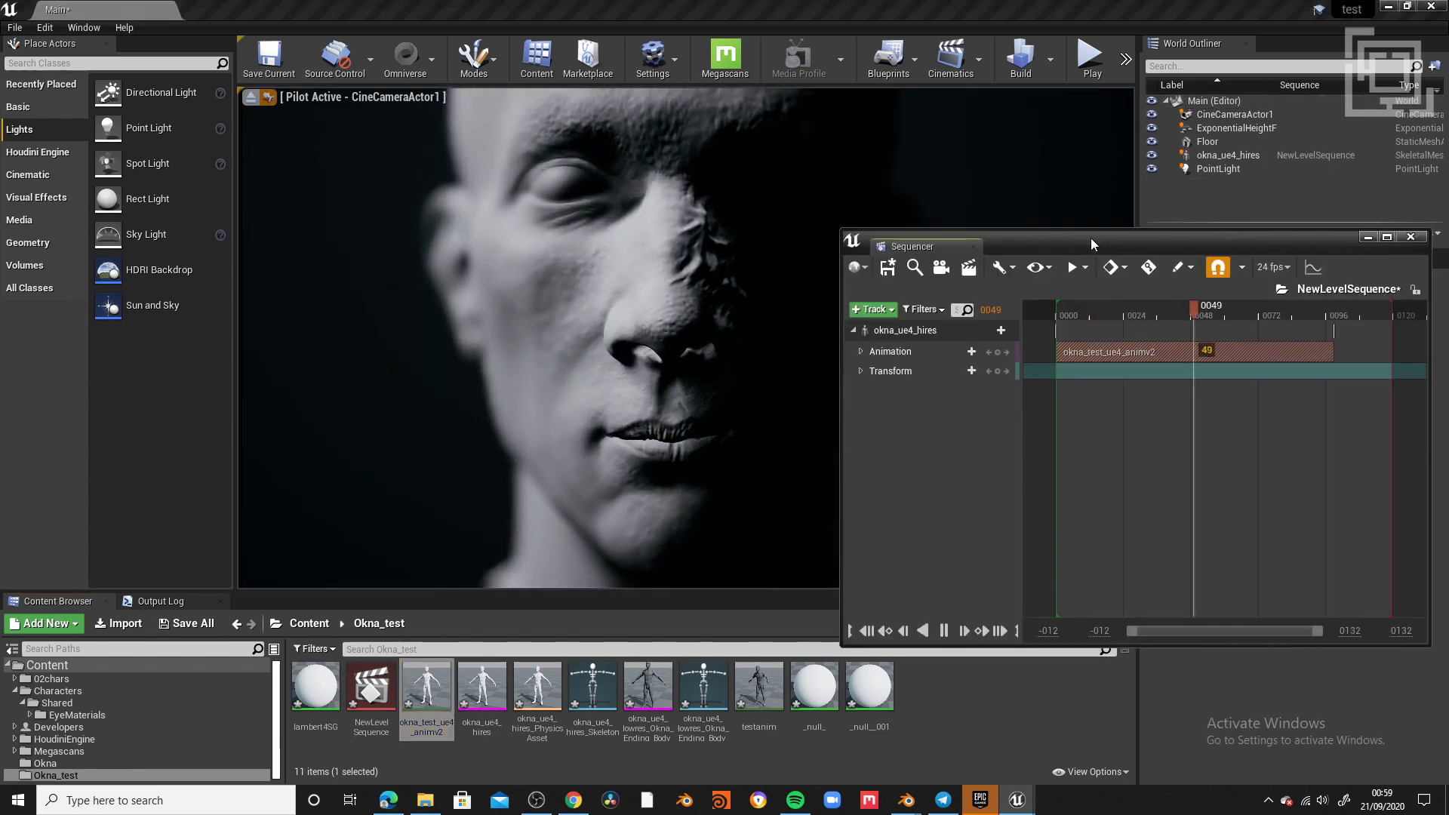
key("space")
left_click_drag(1102, 318, 1070, 324)
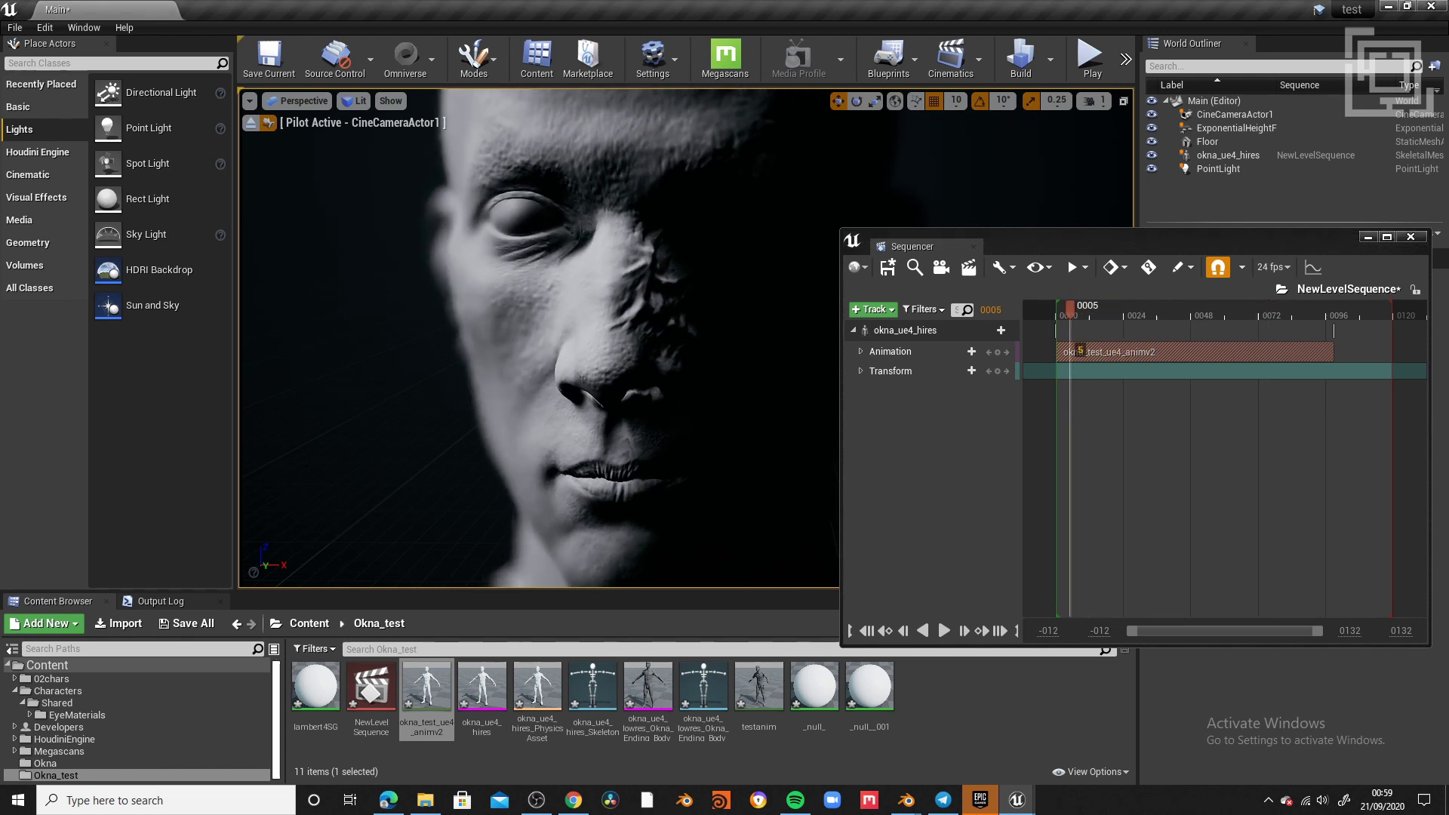
- Close the Sequencer and assign the M_EyeRefractiveMike_L_Inst eye material to material Elements 1 and 0 of okna_ue4_hires
left_click(943, 331)
left_click(1408, 237)
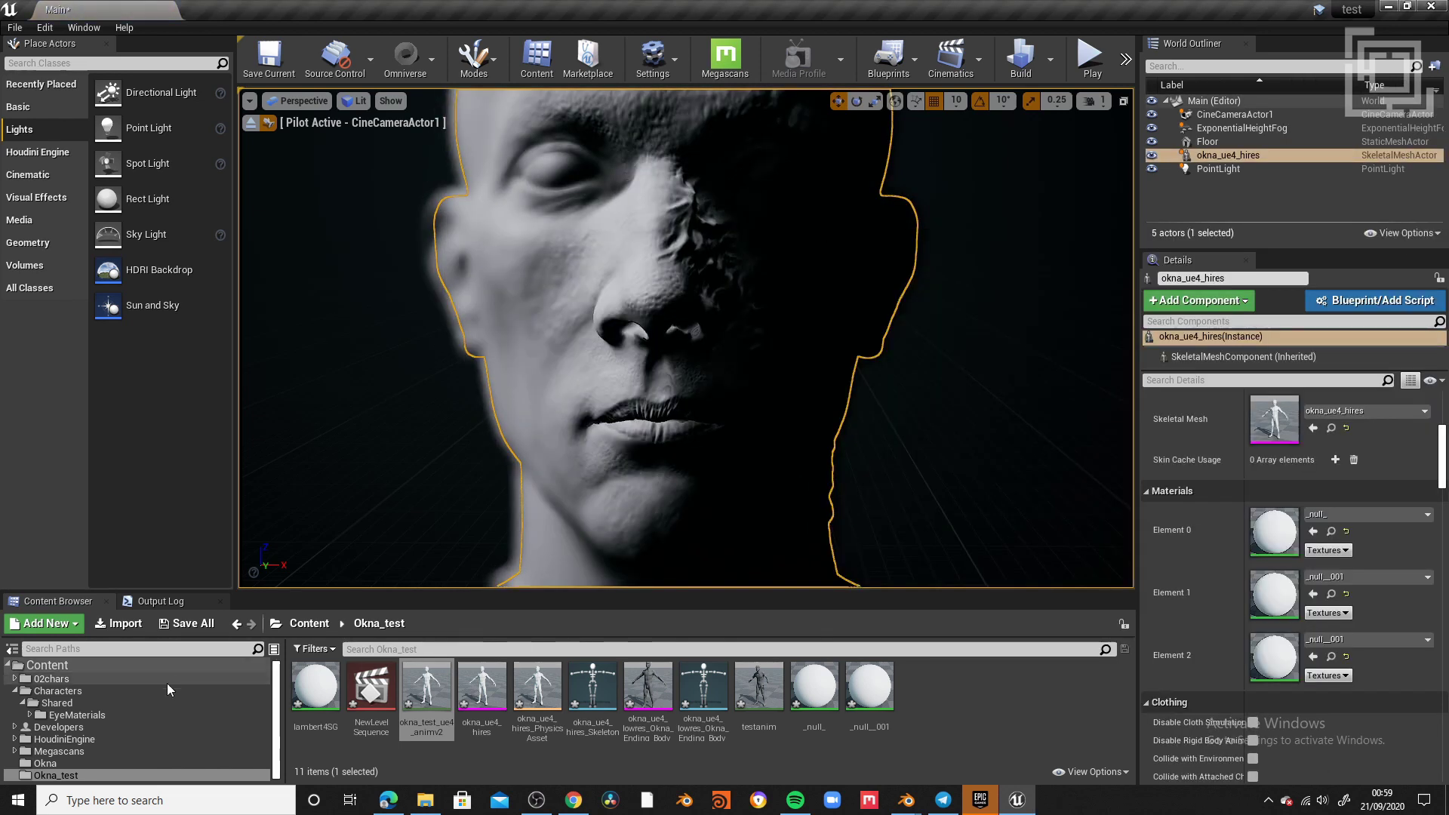
left_click(125, 713)
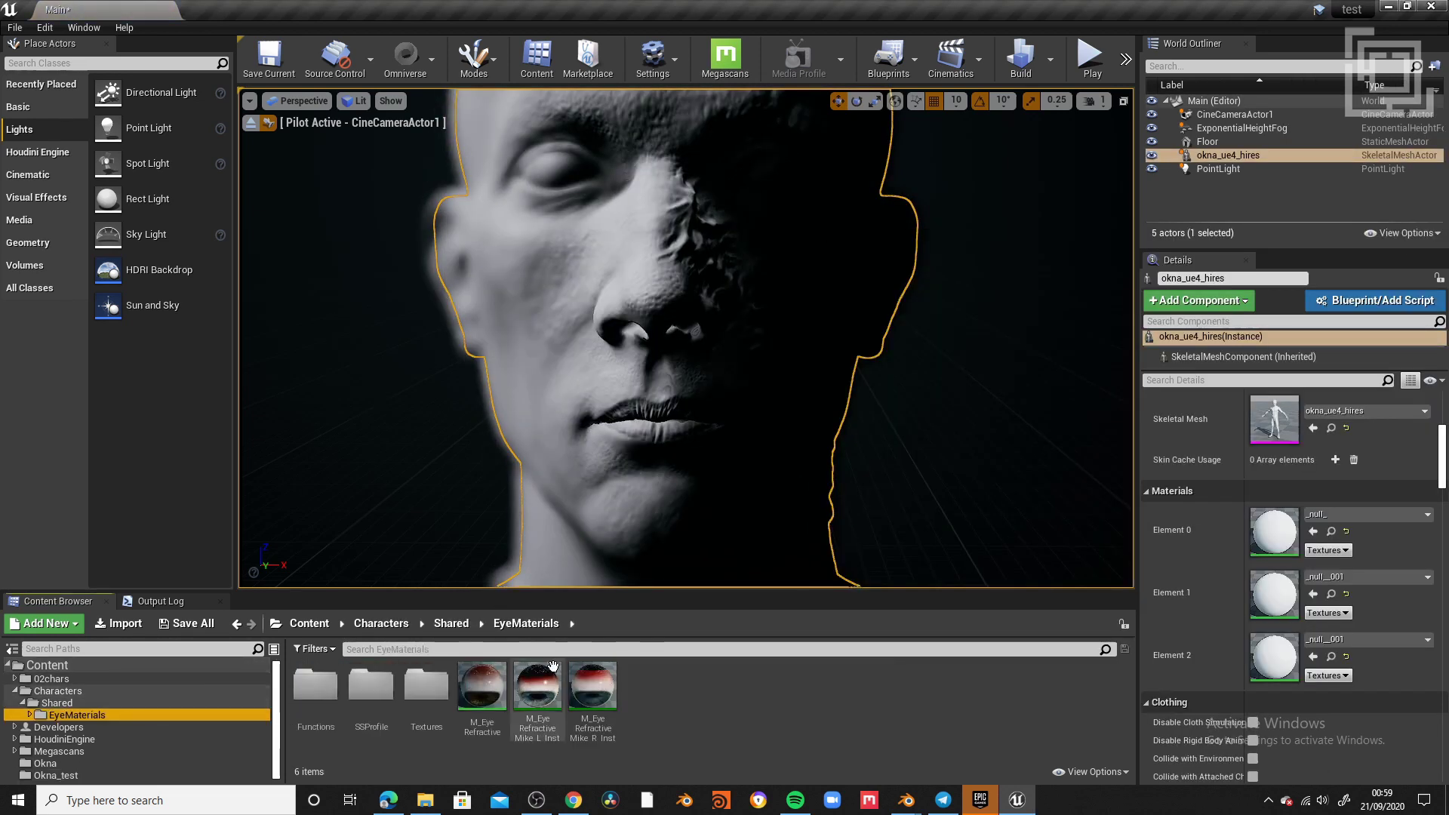
left_click_drag(528, 686, 1275, 598)
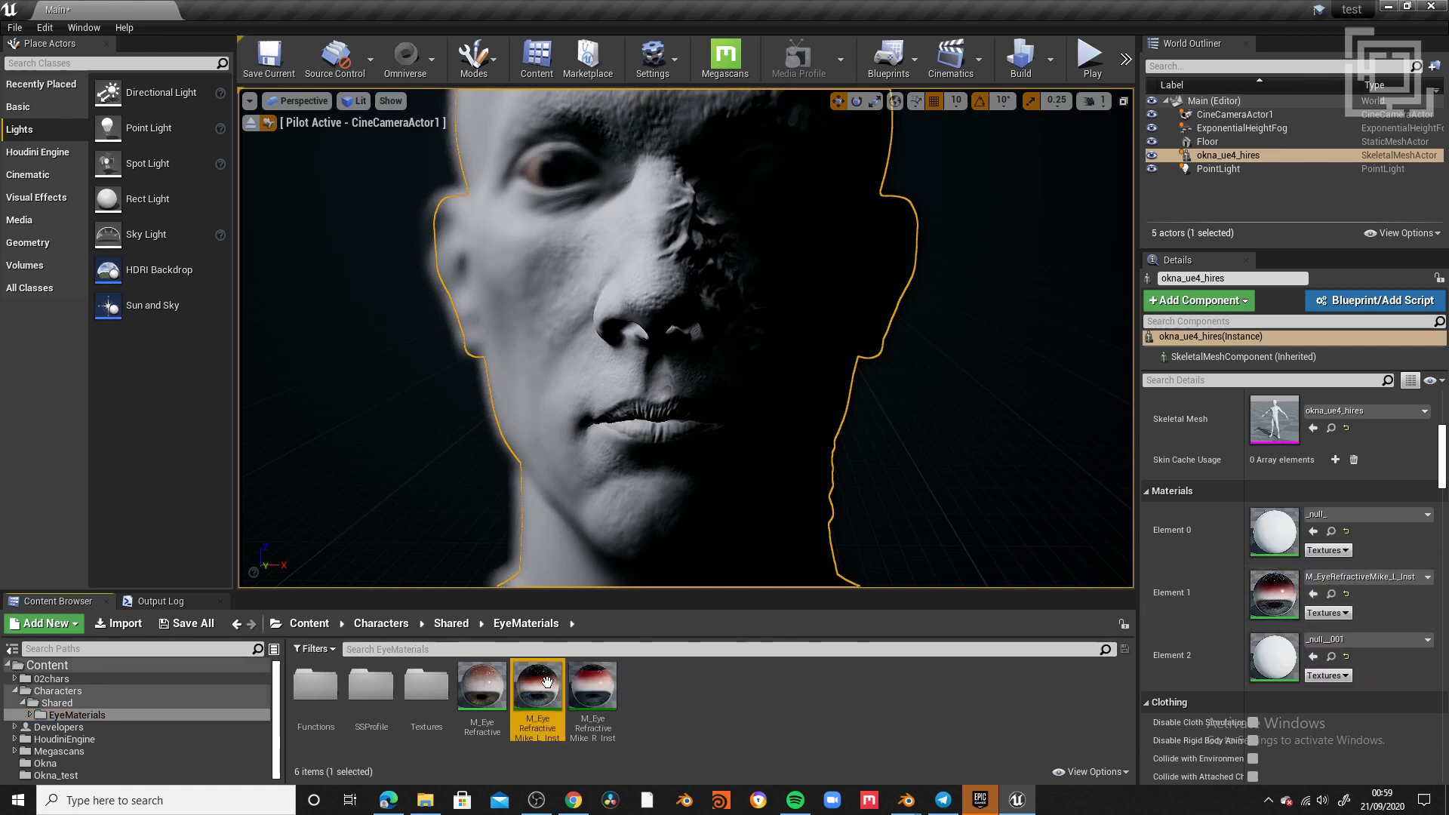
left_click_drag(546, 681, 1257, 663)
key("ctrl+z")
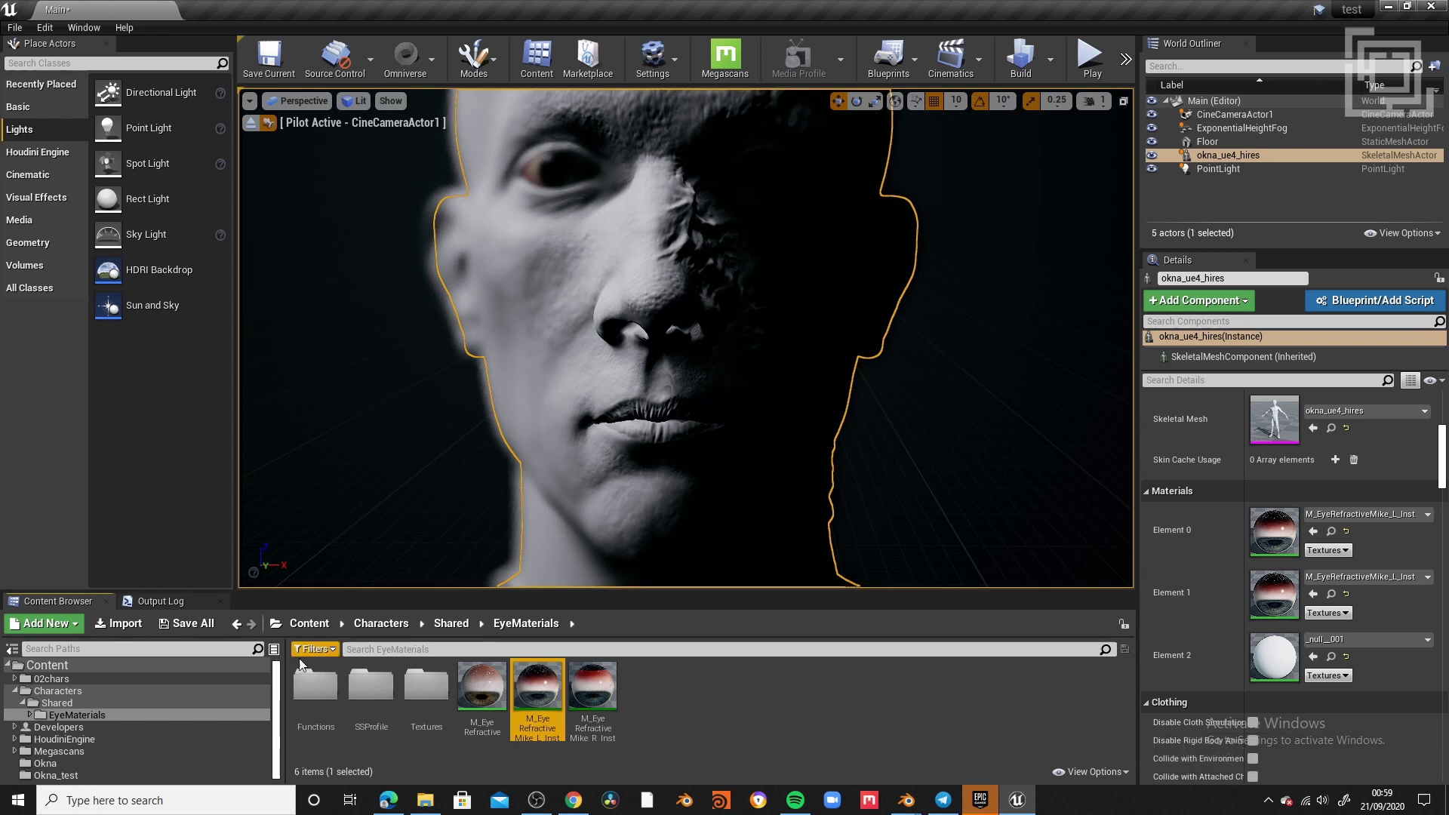
- Reopen NewLevelSequence from Okna_test, scrub through the animation with the eye materials, and select the PointLight
left_click(74, 666)
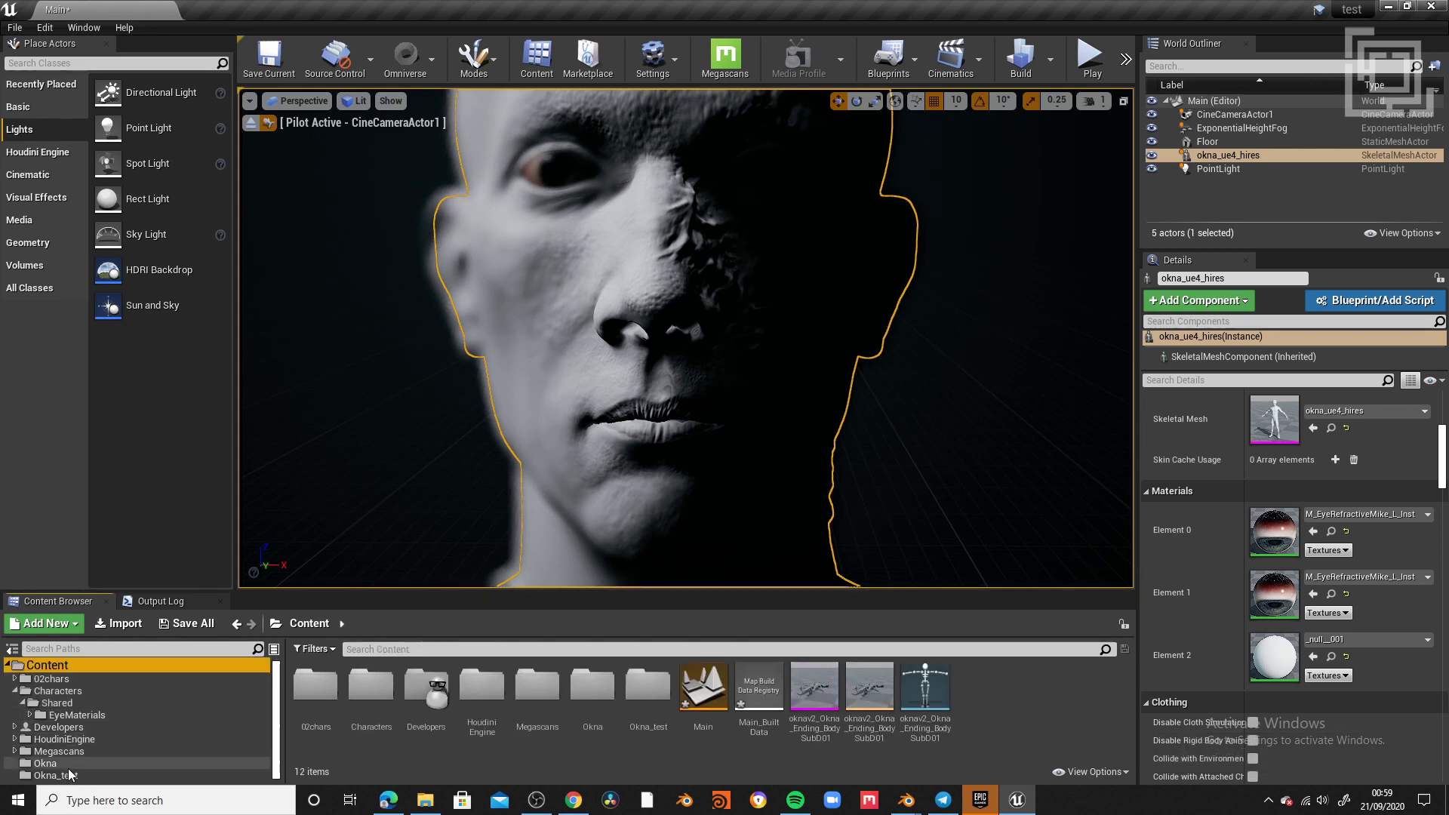
left_click(55, 775)
double_click(370, 687)
left_click_drag(1100, 328, 1251, 332)
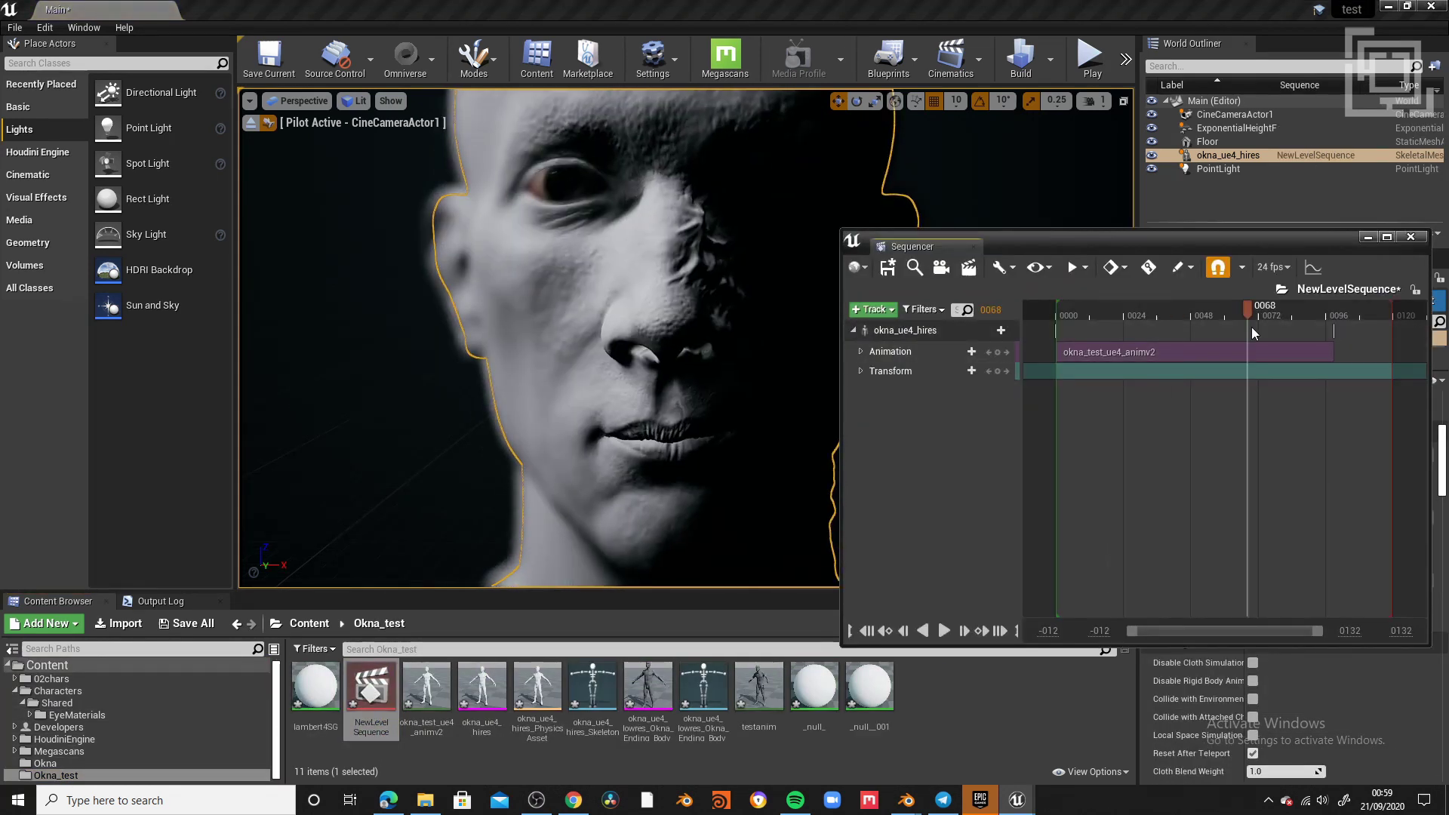
left_click_drag(1166, 244, 1075, 378)
left_click(1212, 169)
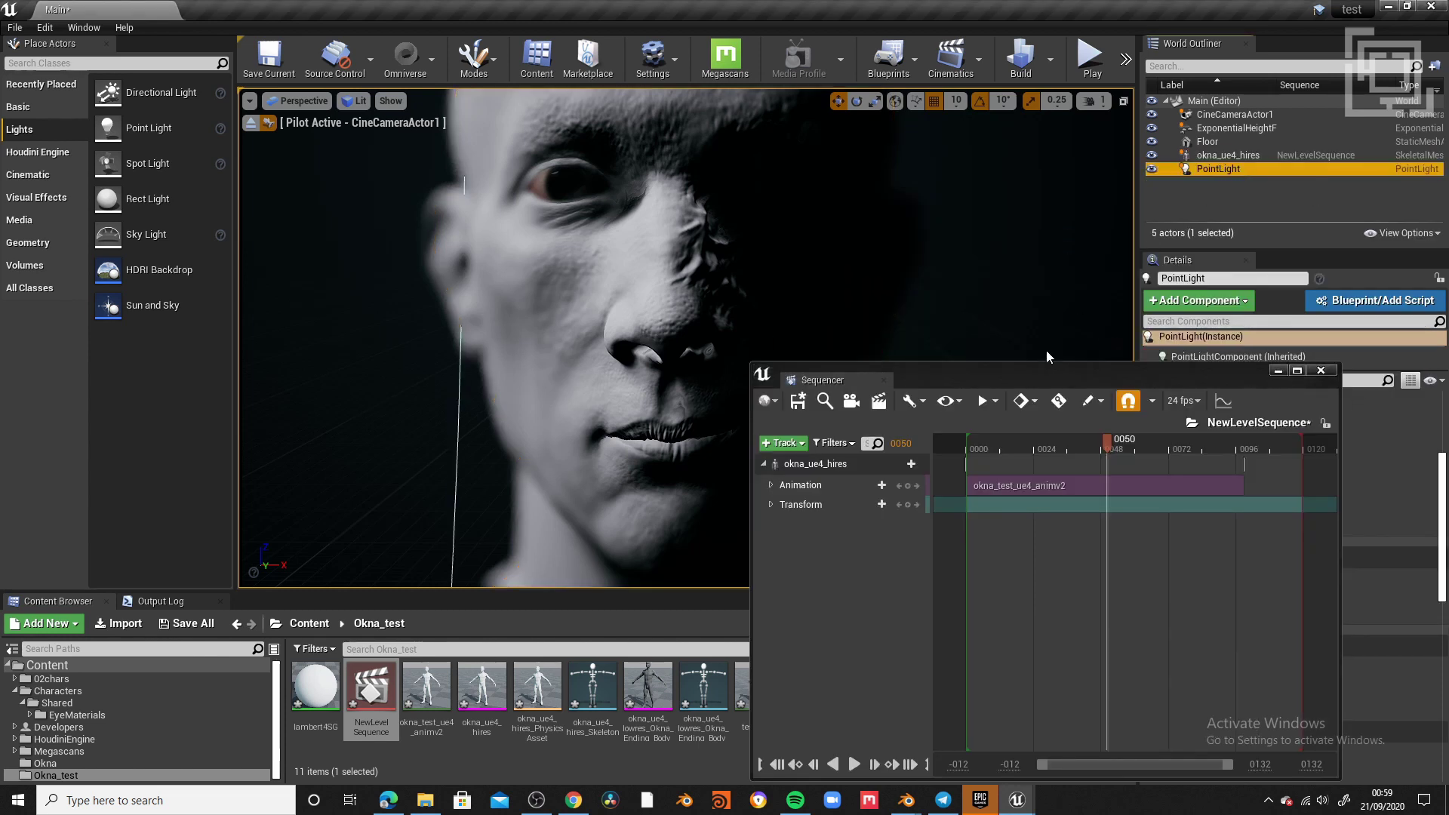